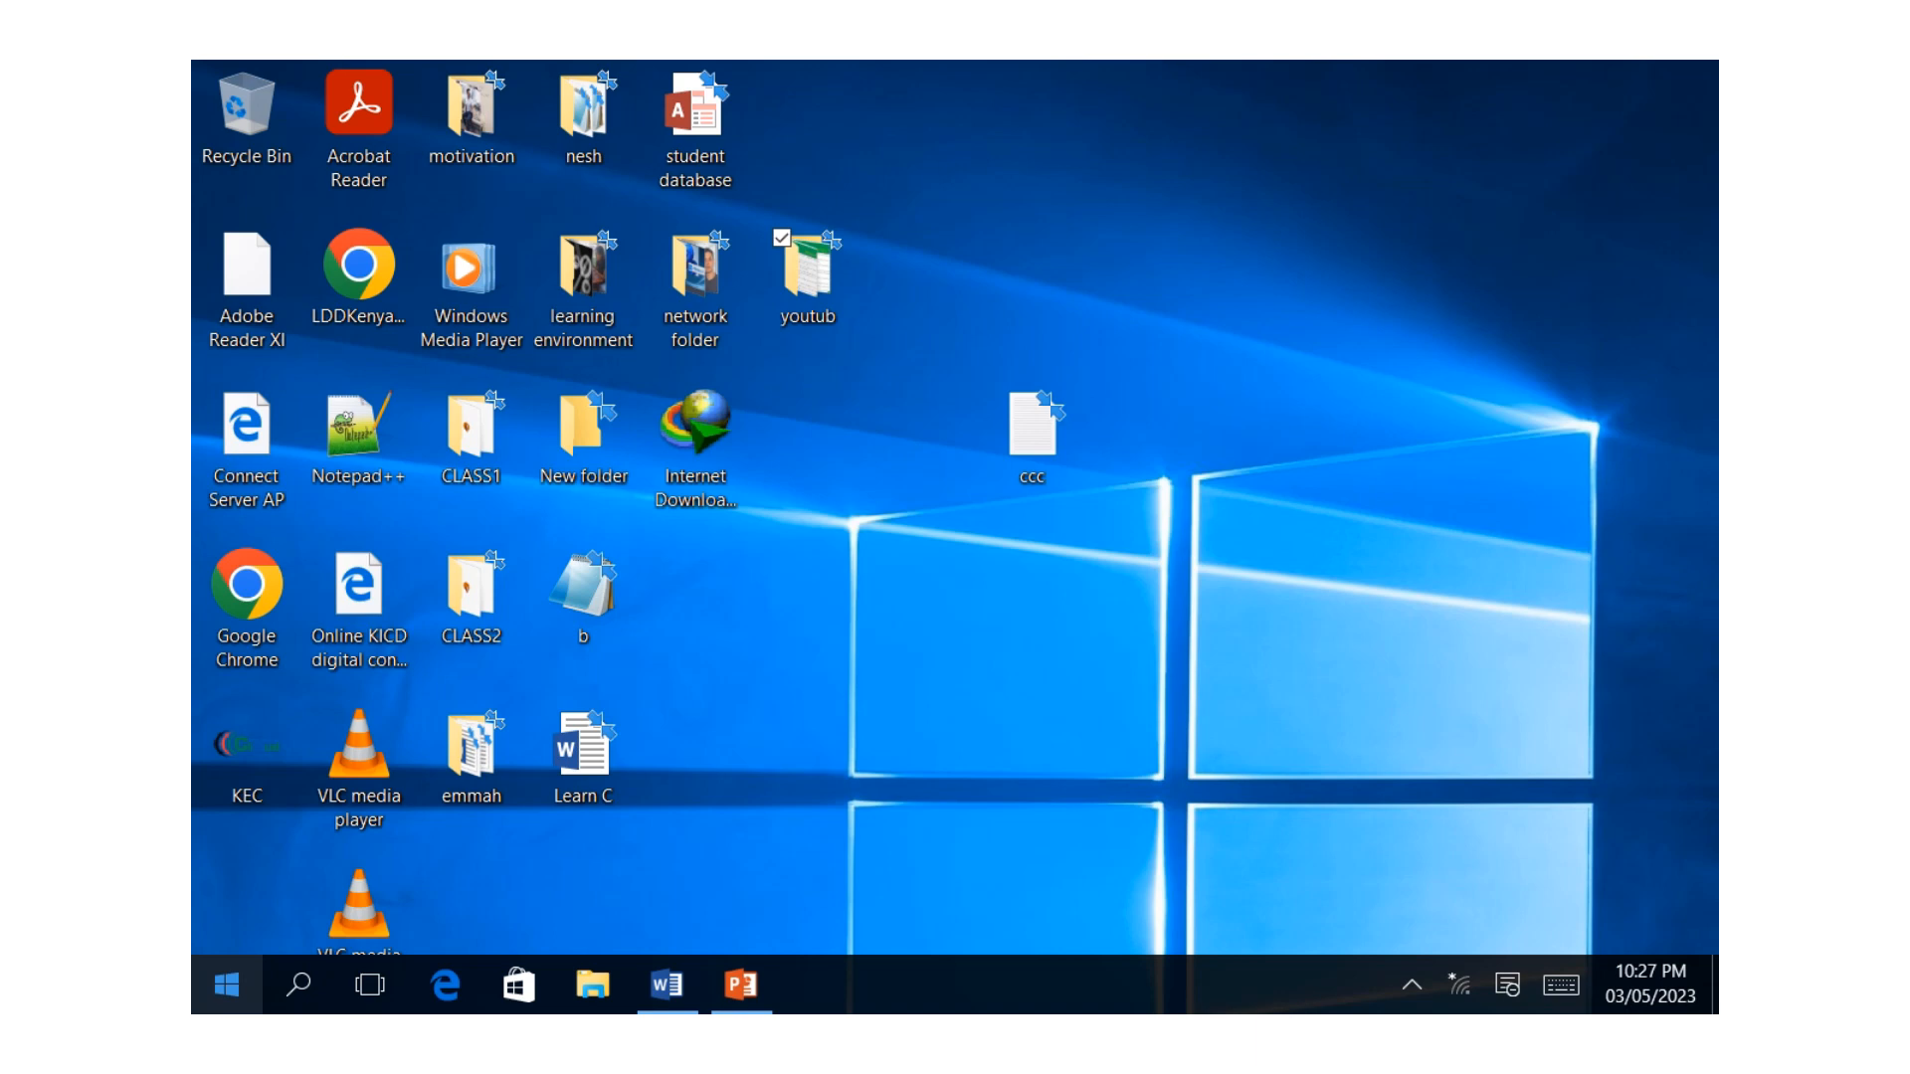
Open Word 2016 in a maximized window and create a new blank document.
click(227, 985)
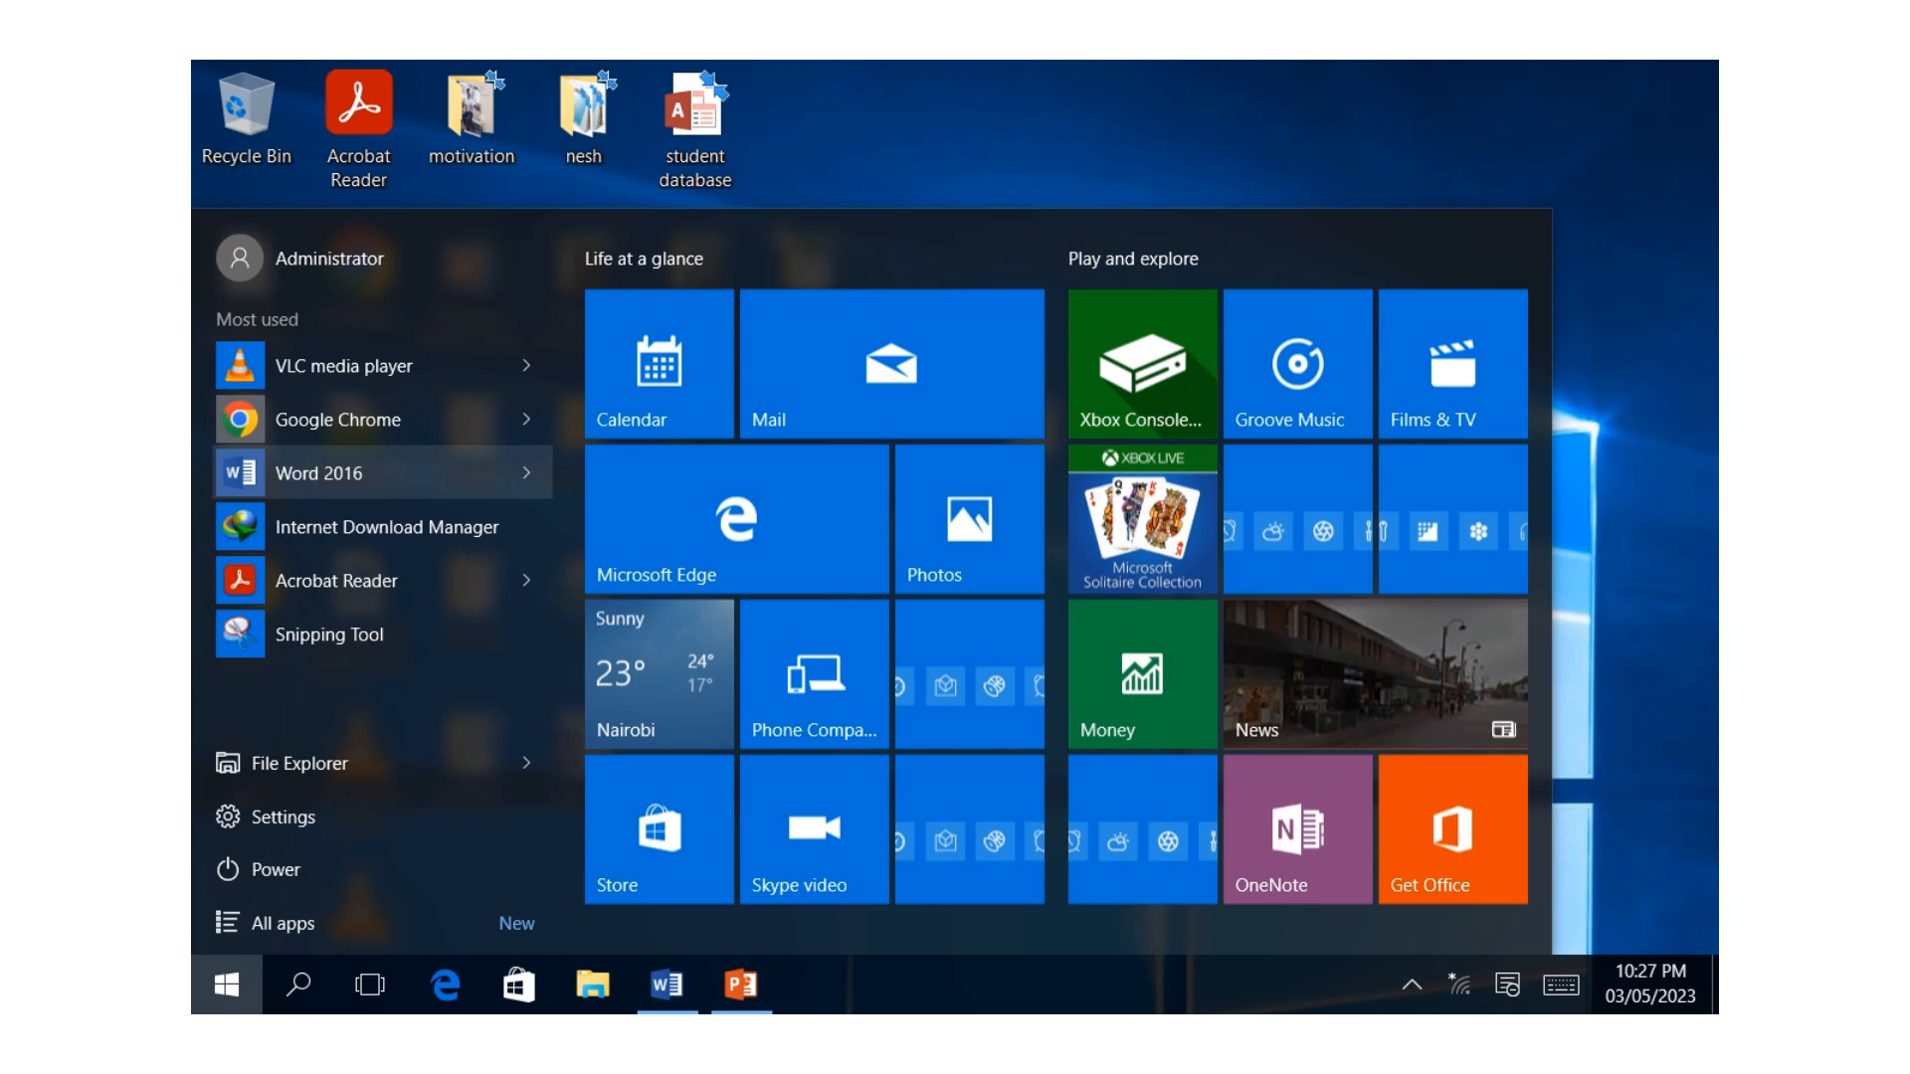
click(338, 474)
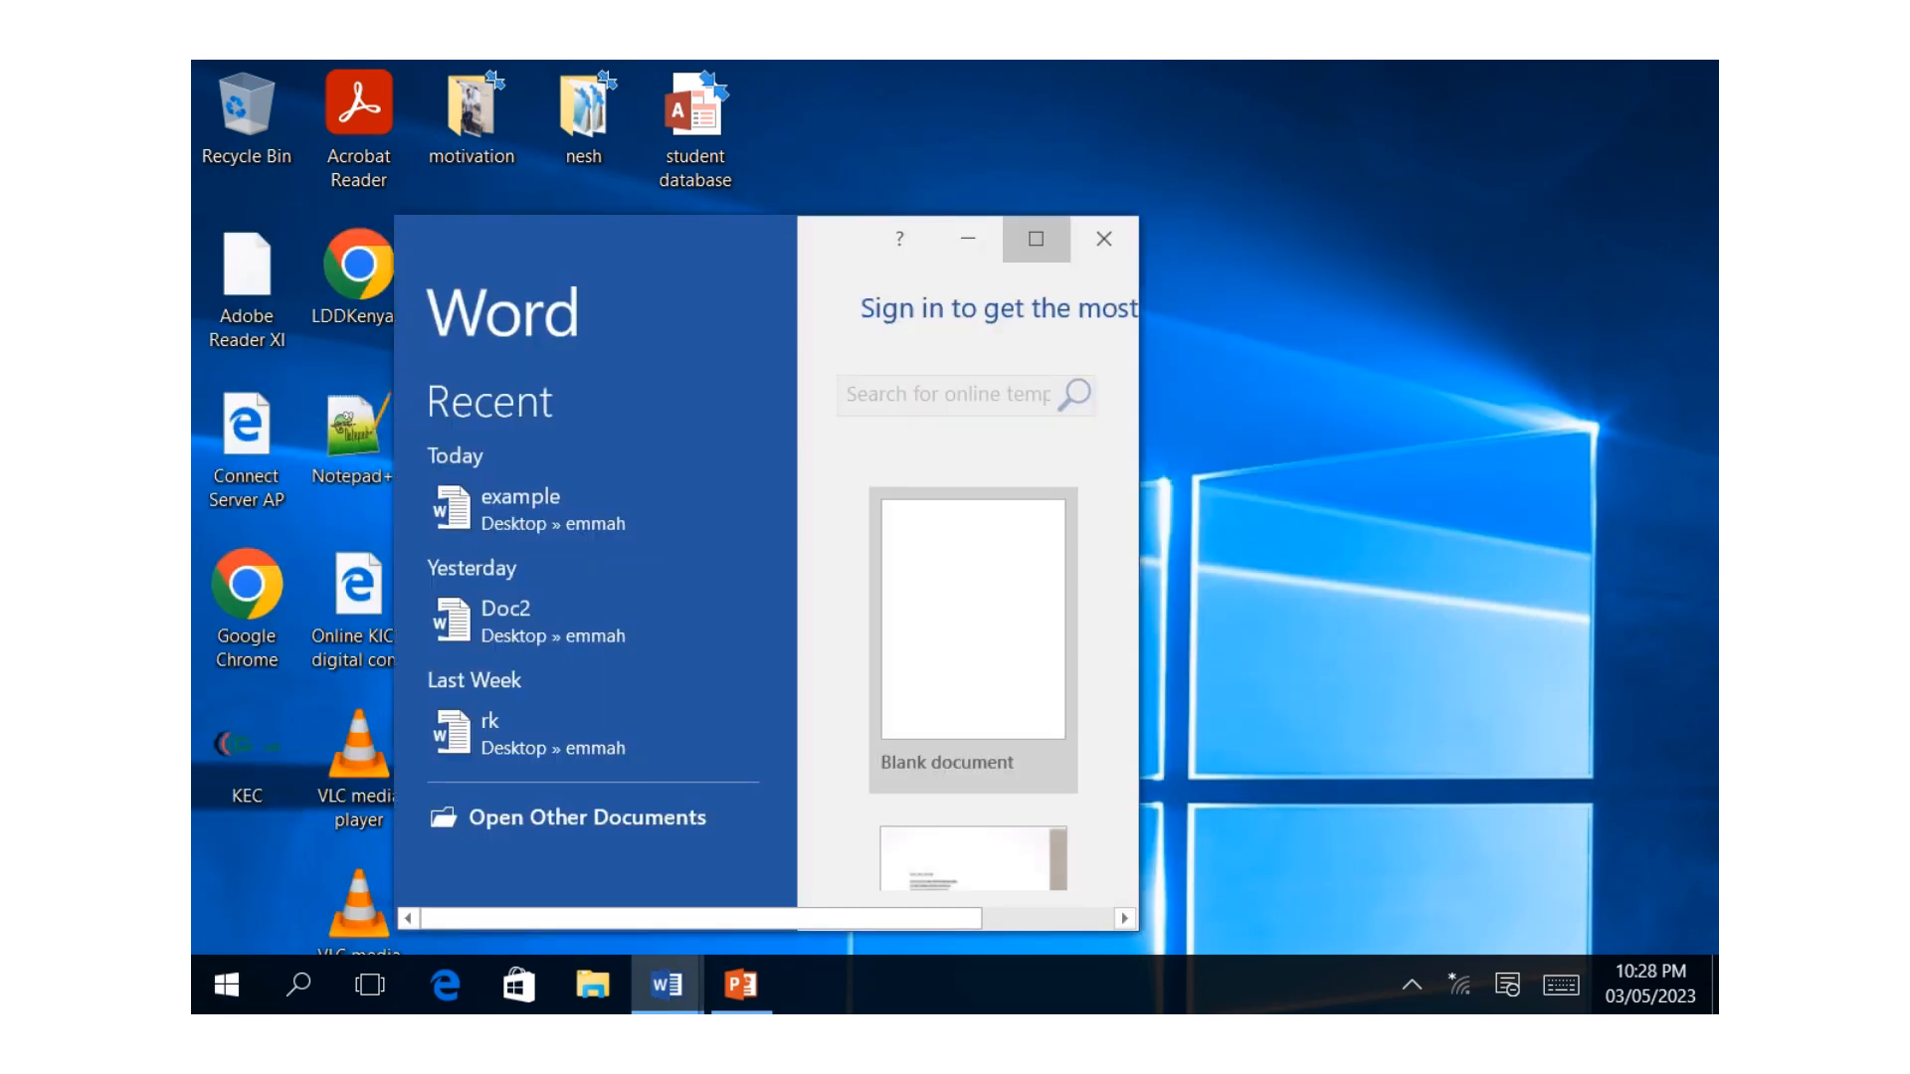
click(1036, 239)
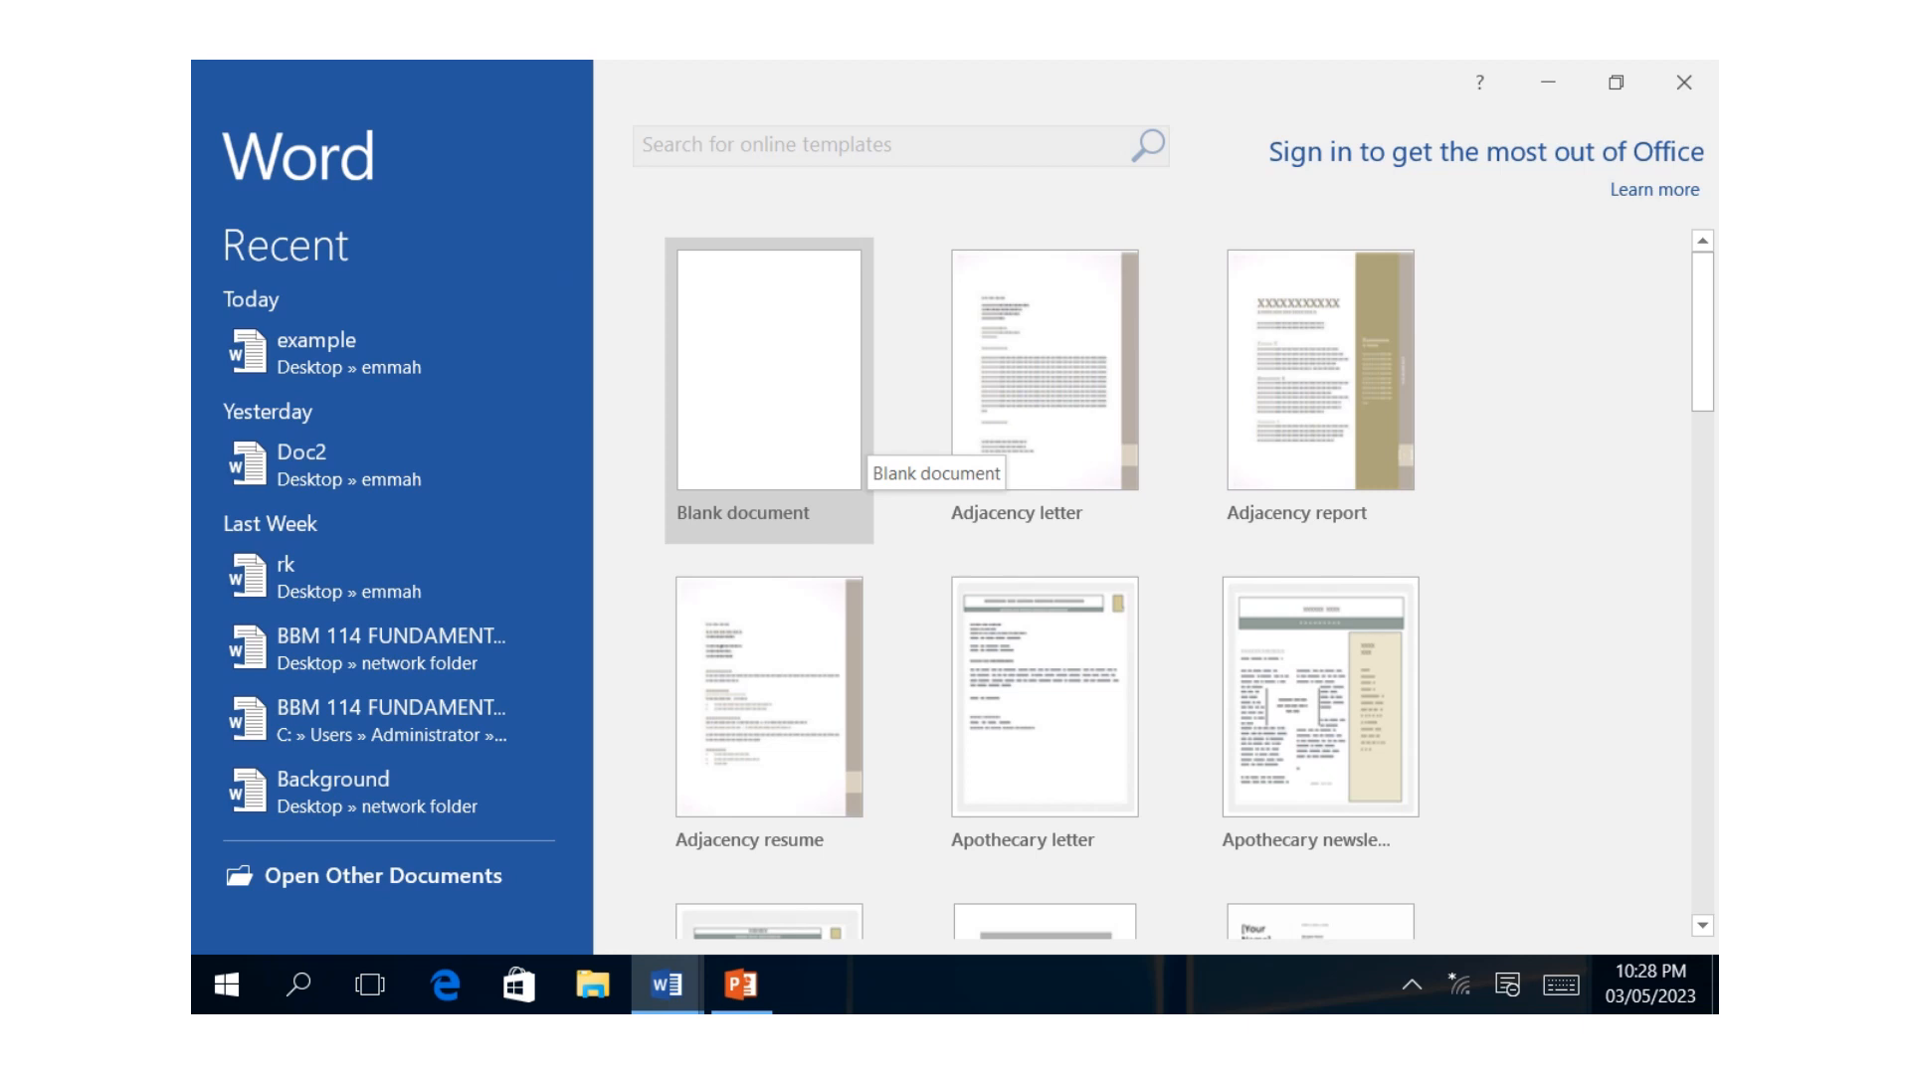
click(769, 398)
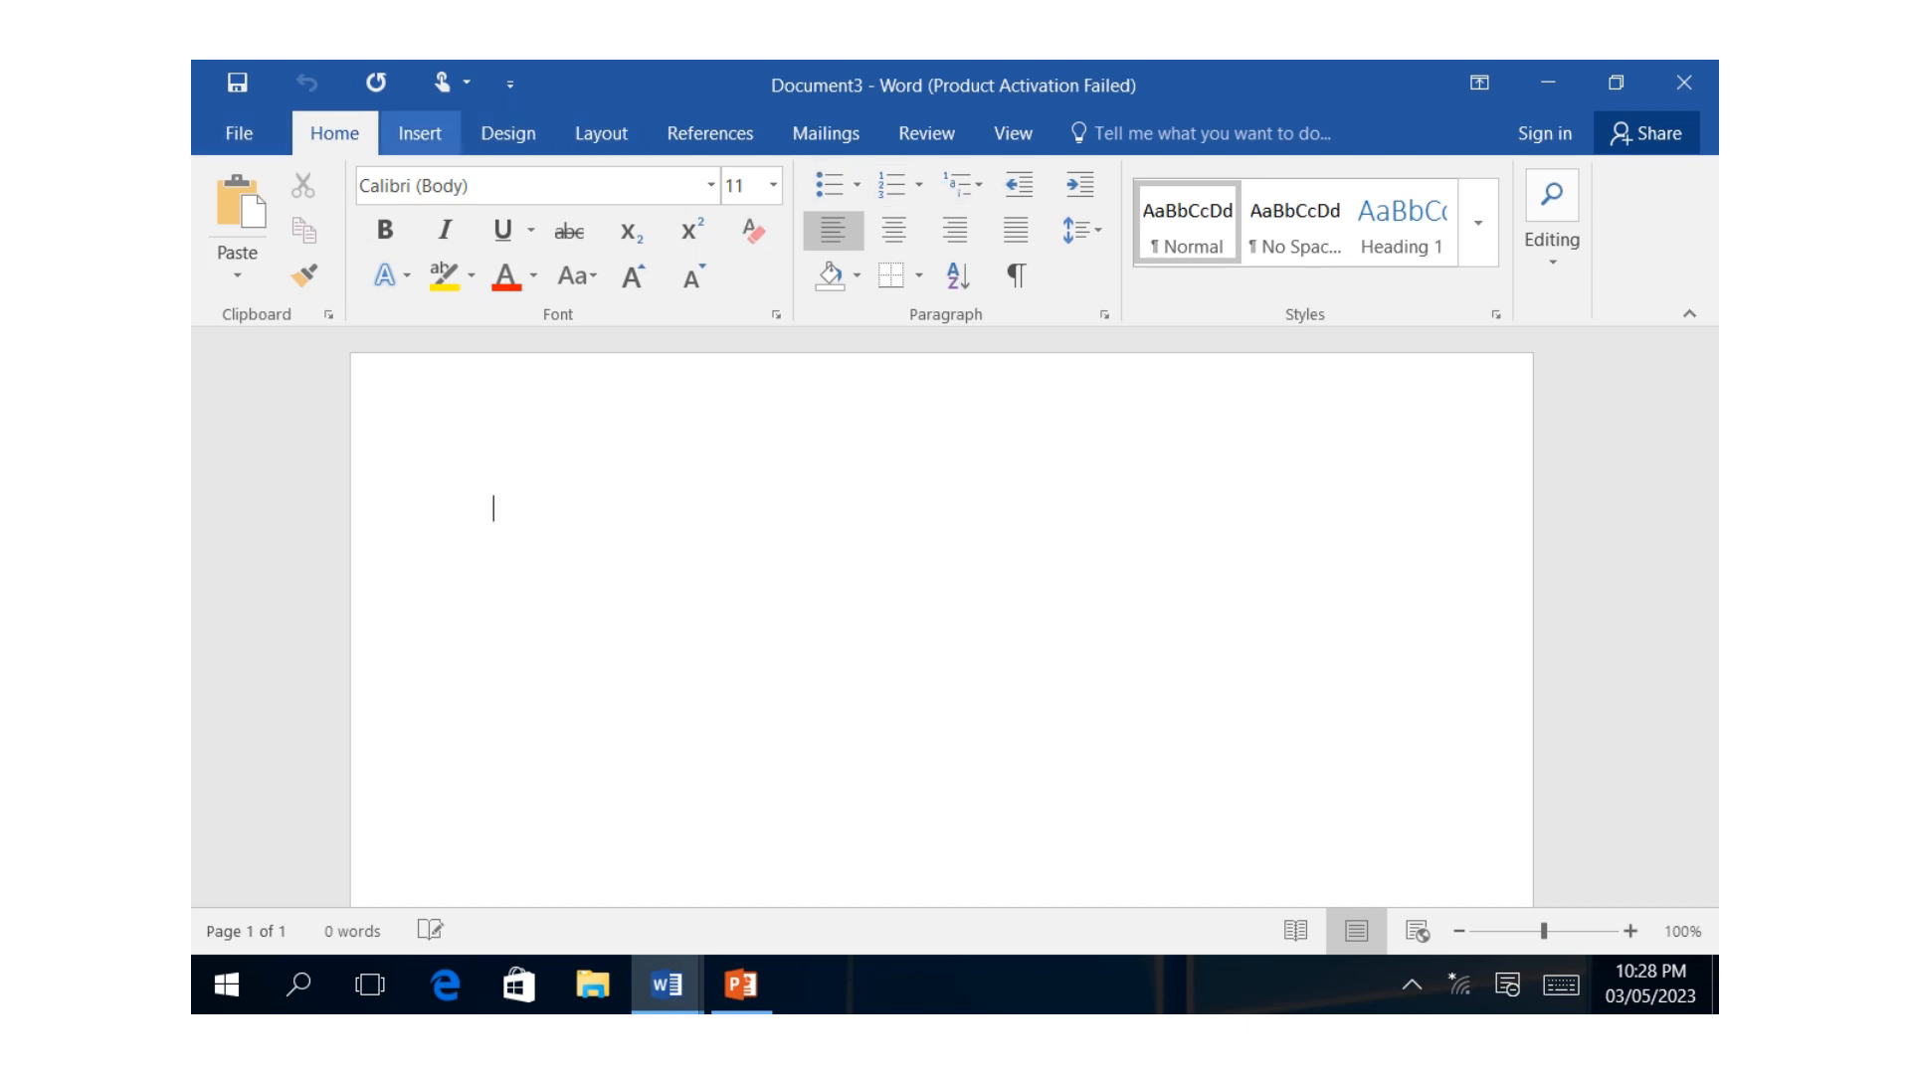
Insert a table with 5 columns and 4 rows using the quick table grid.
click(419, 133)
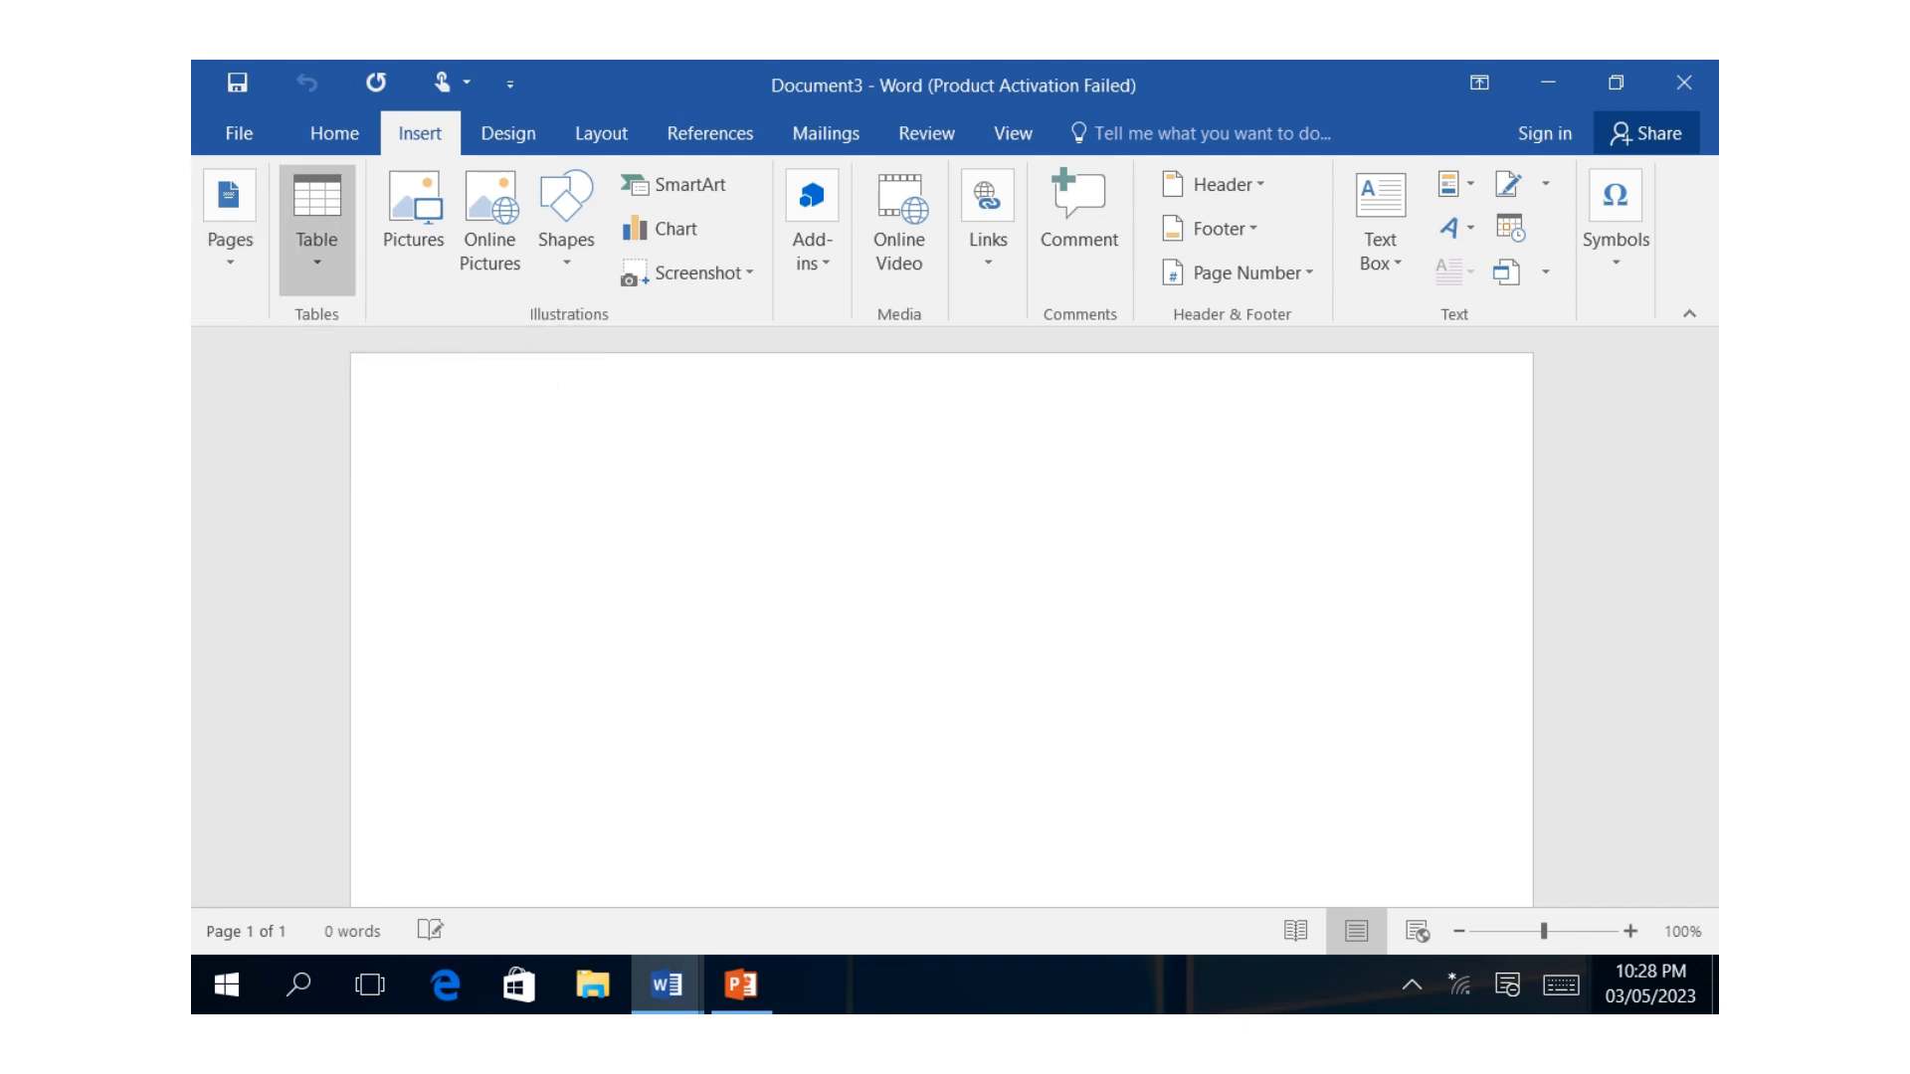
click(316, 234)
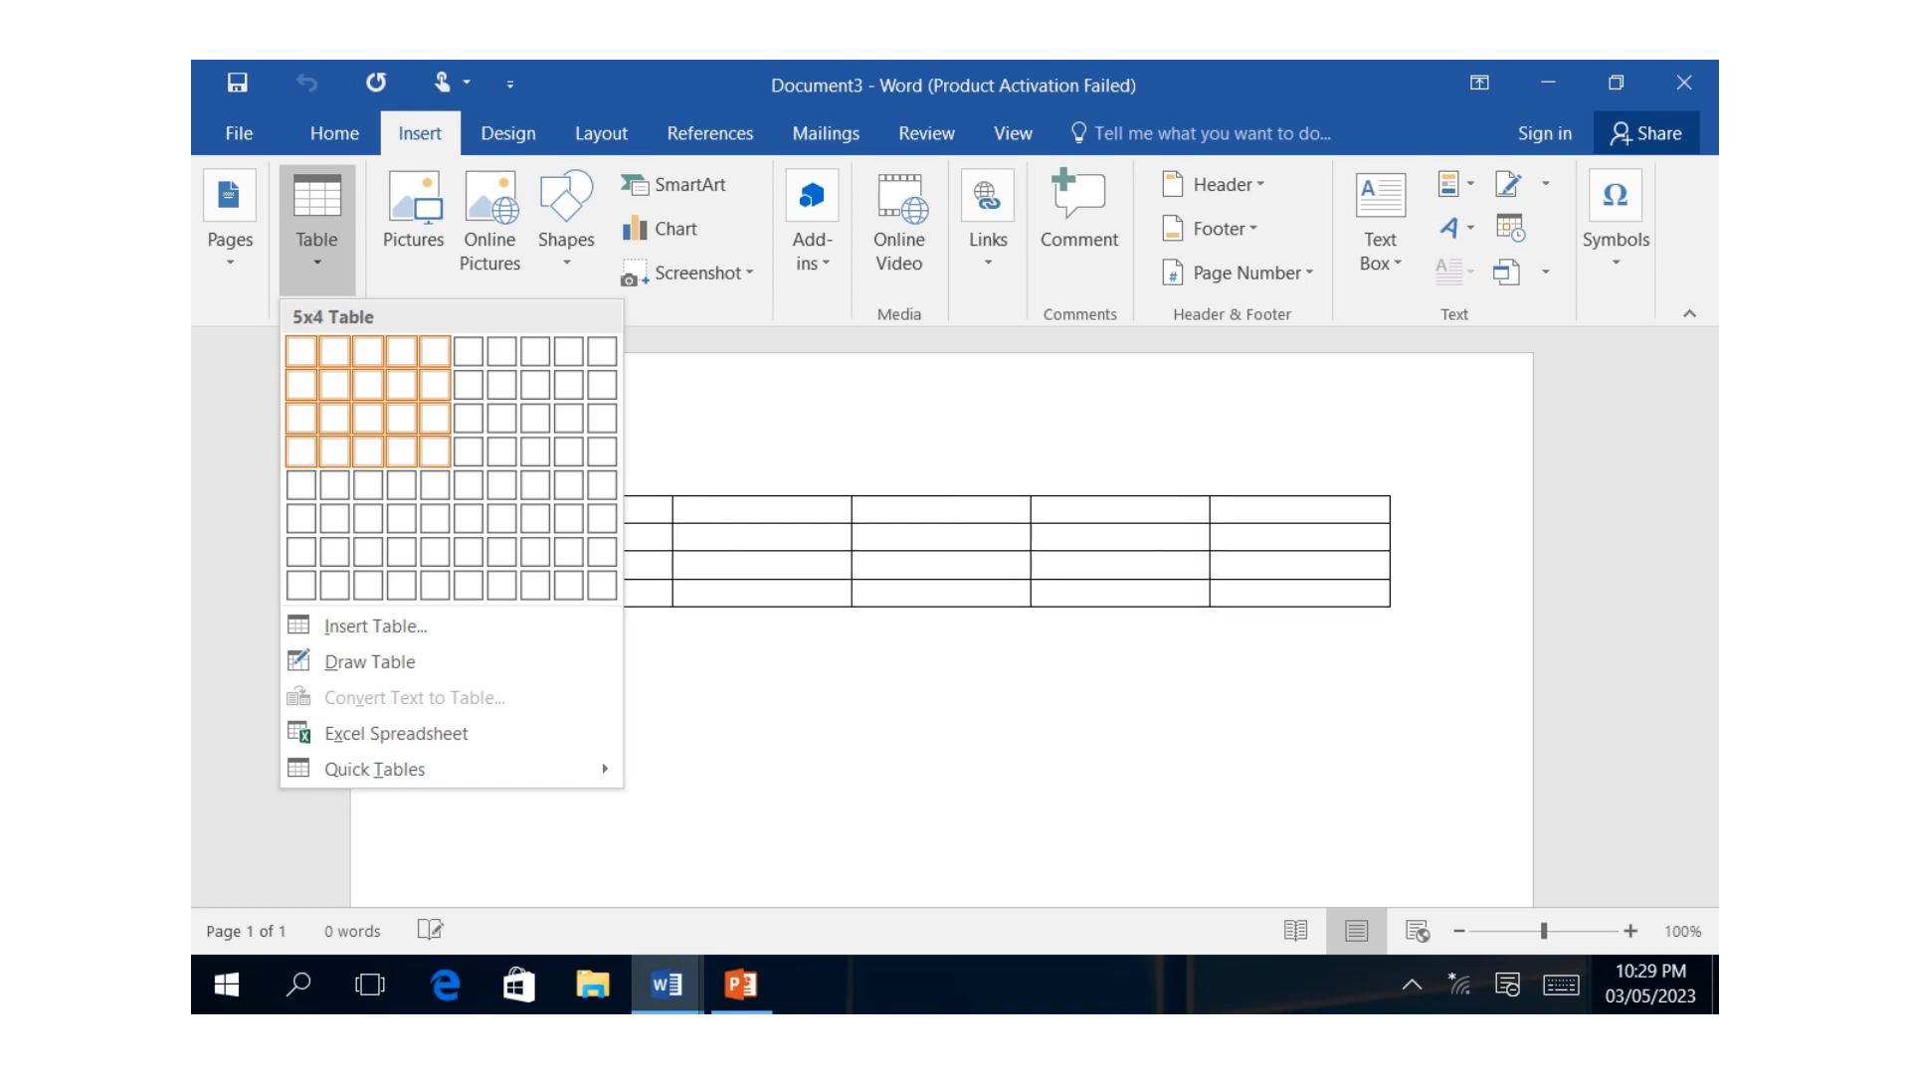
click(435, 451)
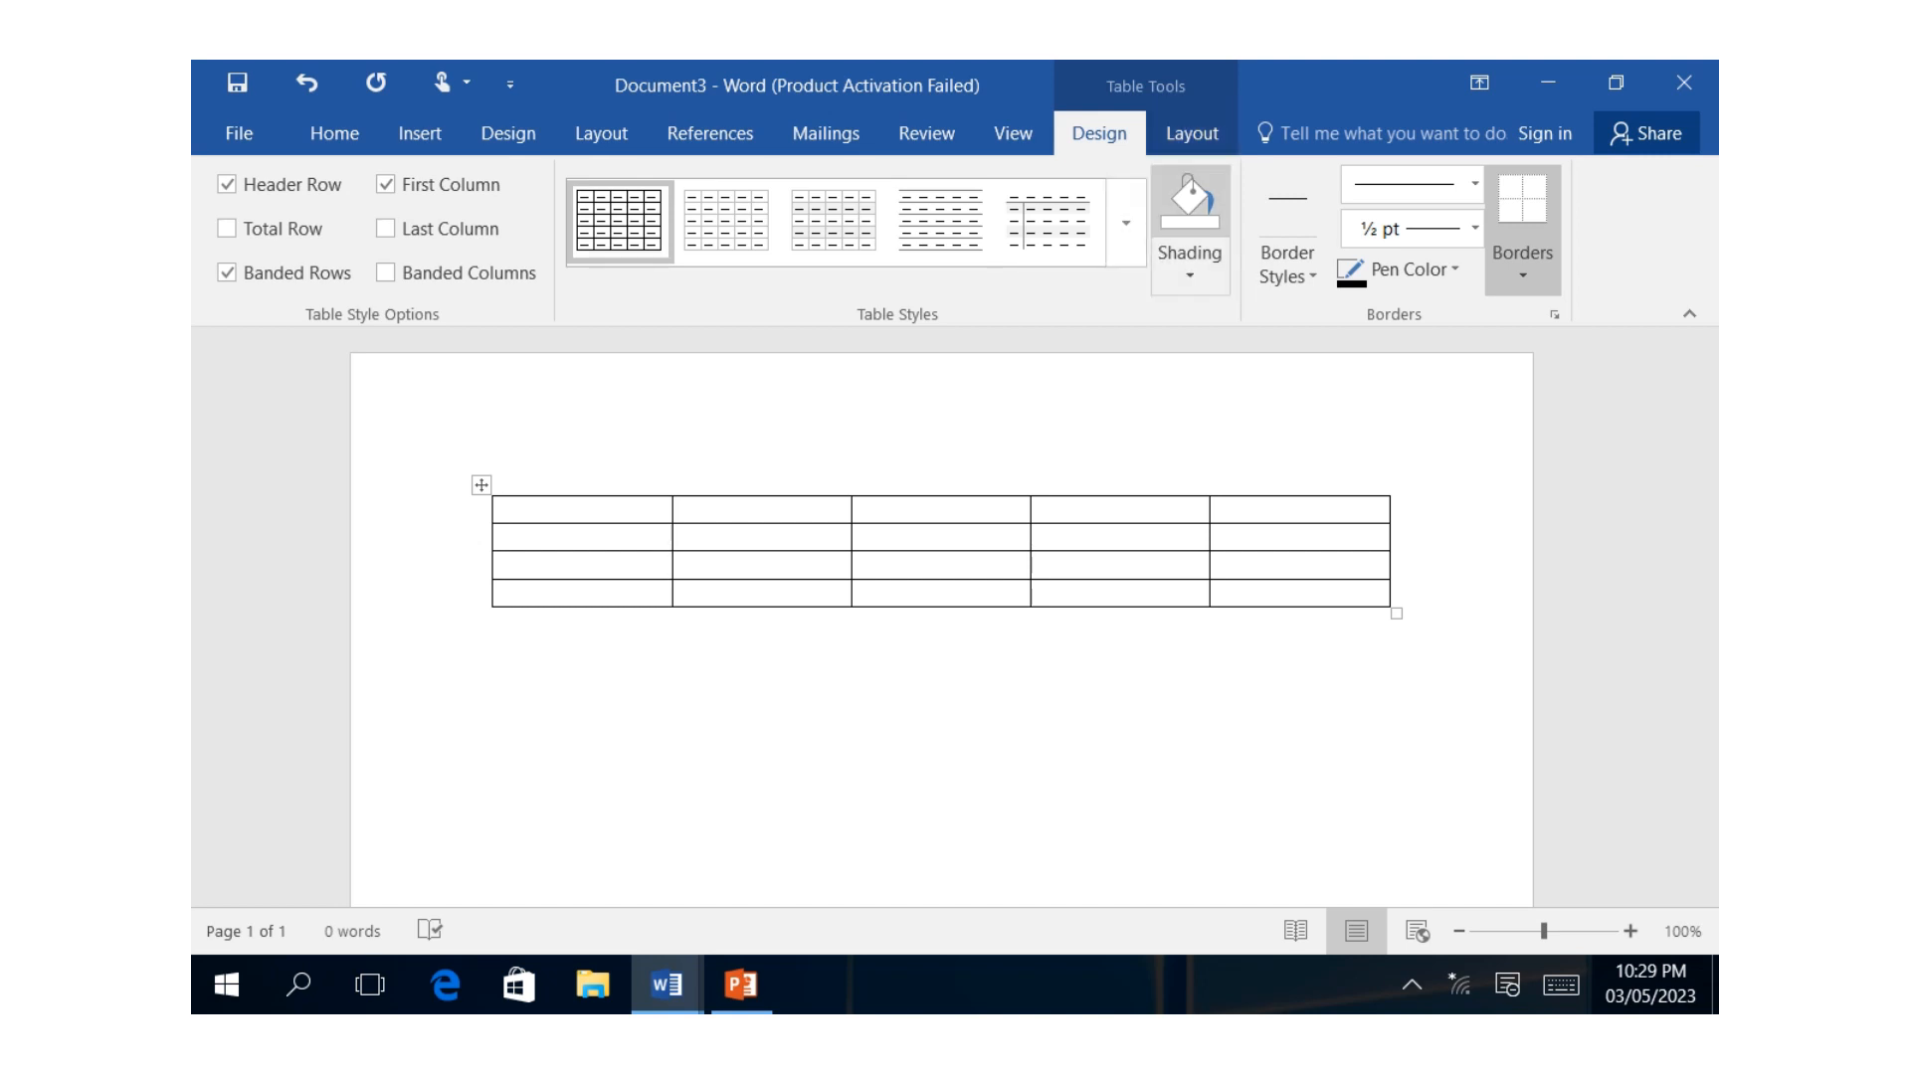
click(497, 619)
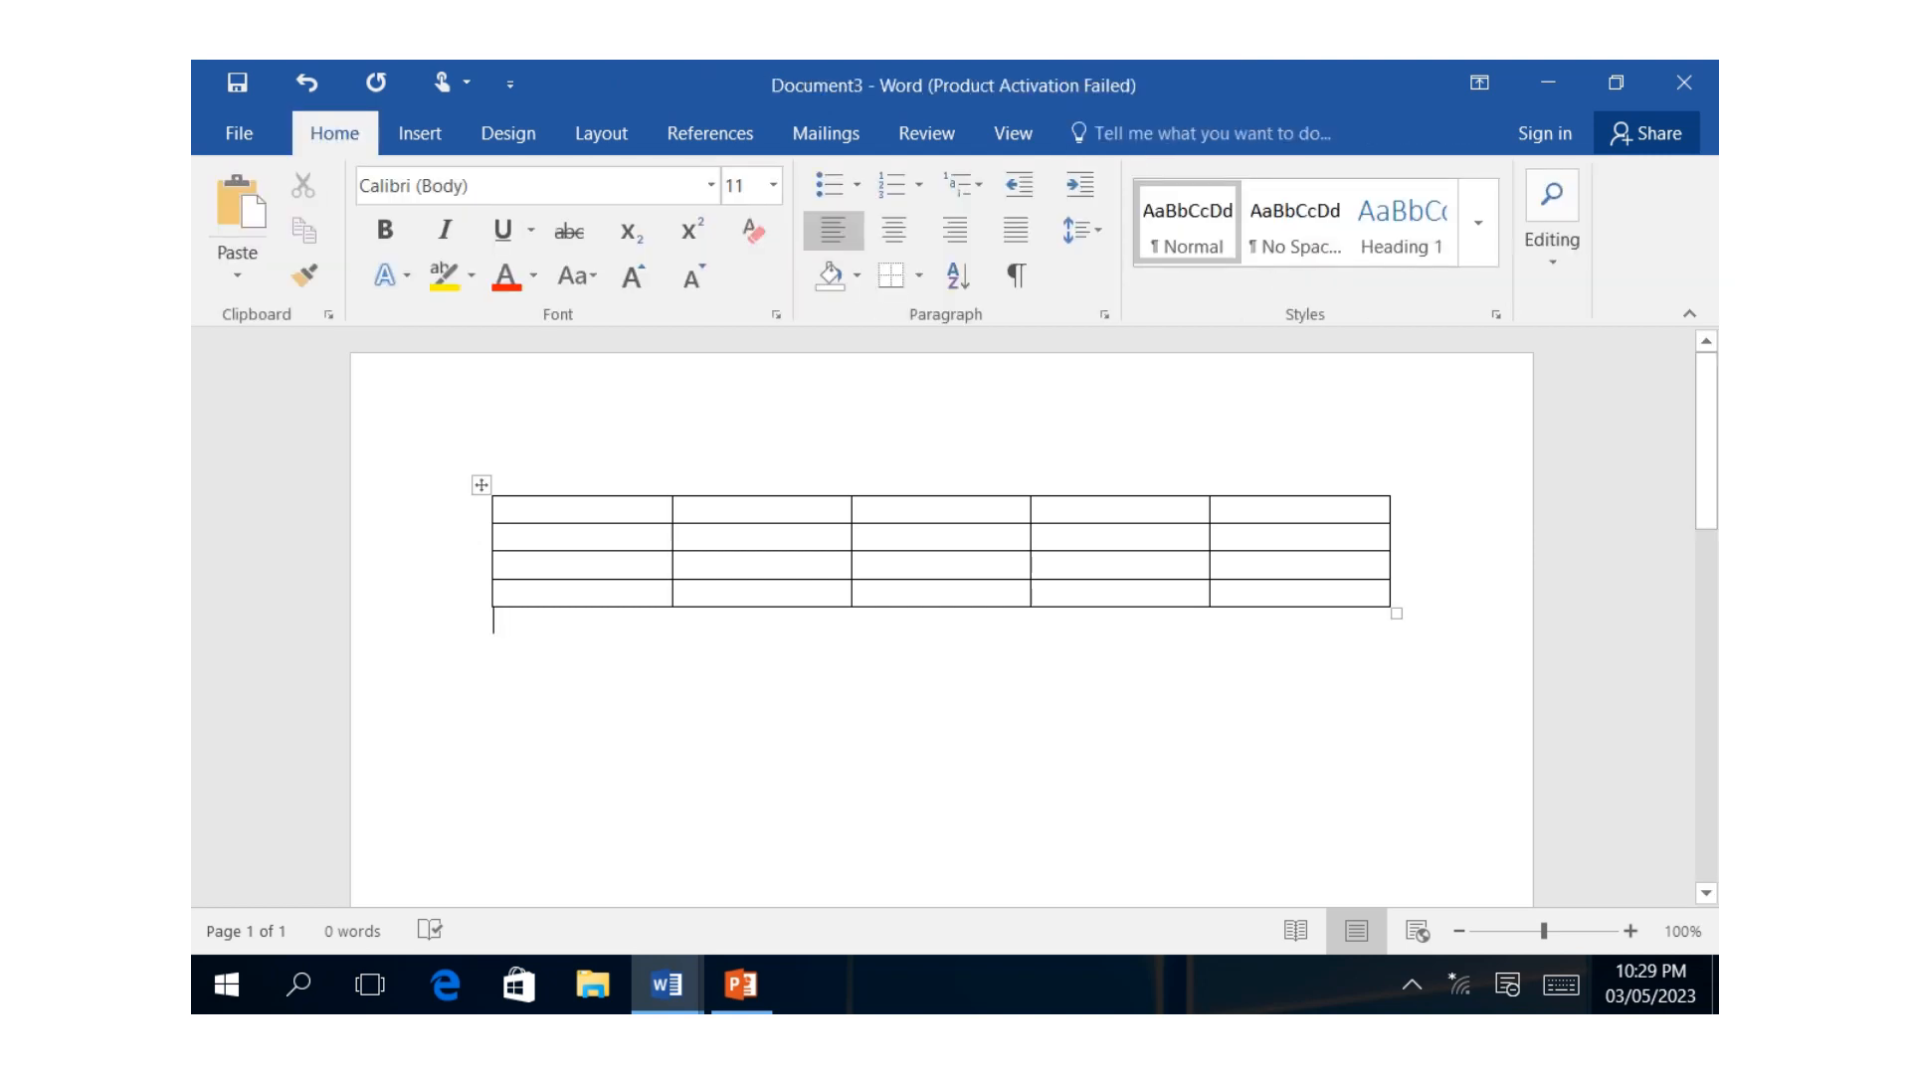
Add a new column to the right of the table's last column.
click(864, 537)
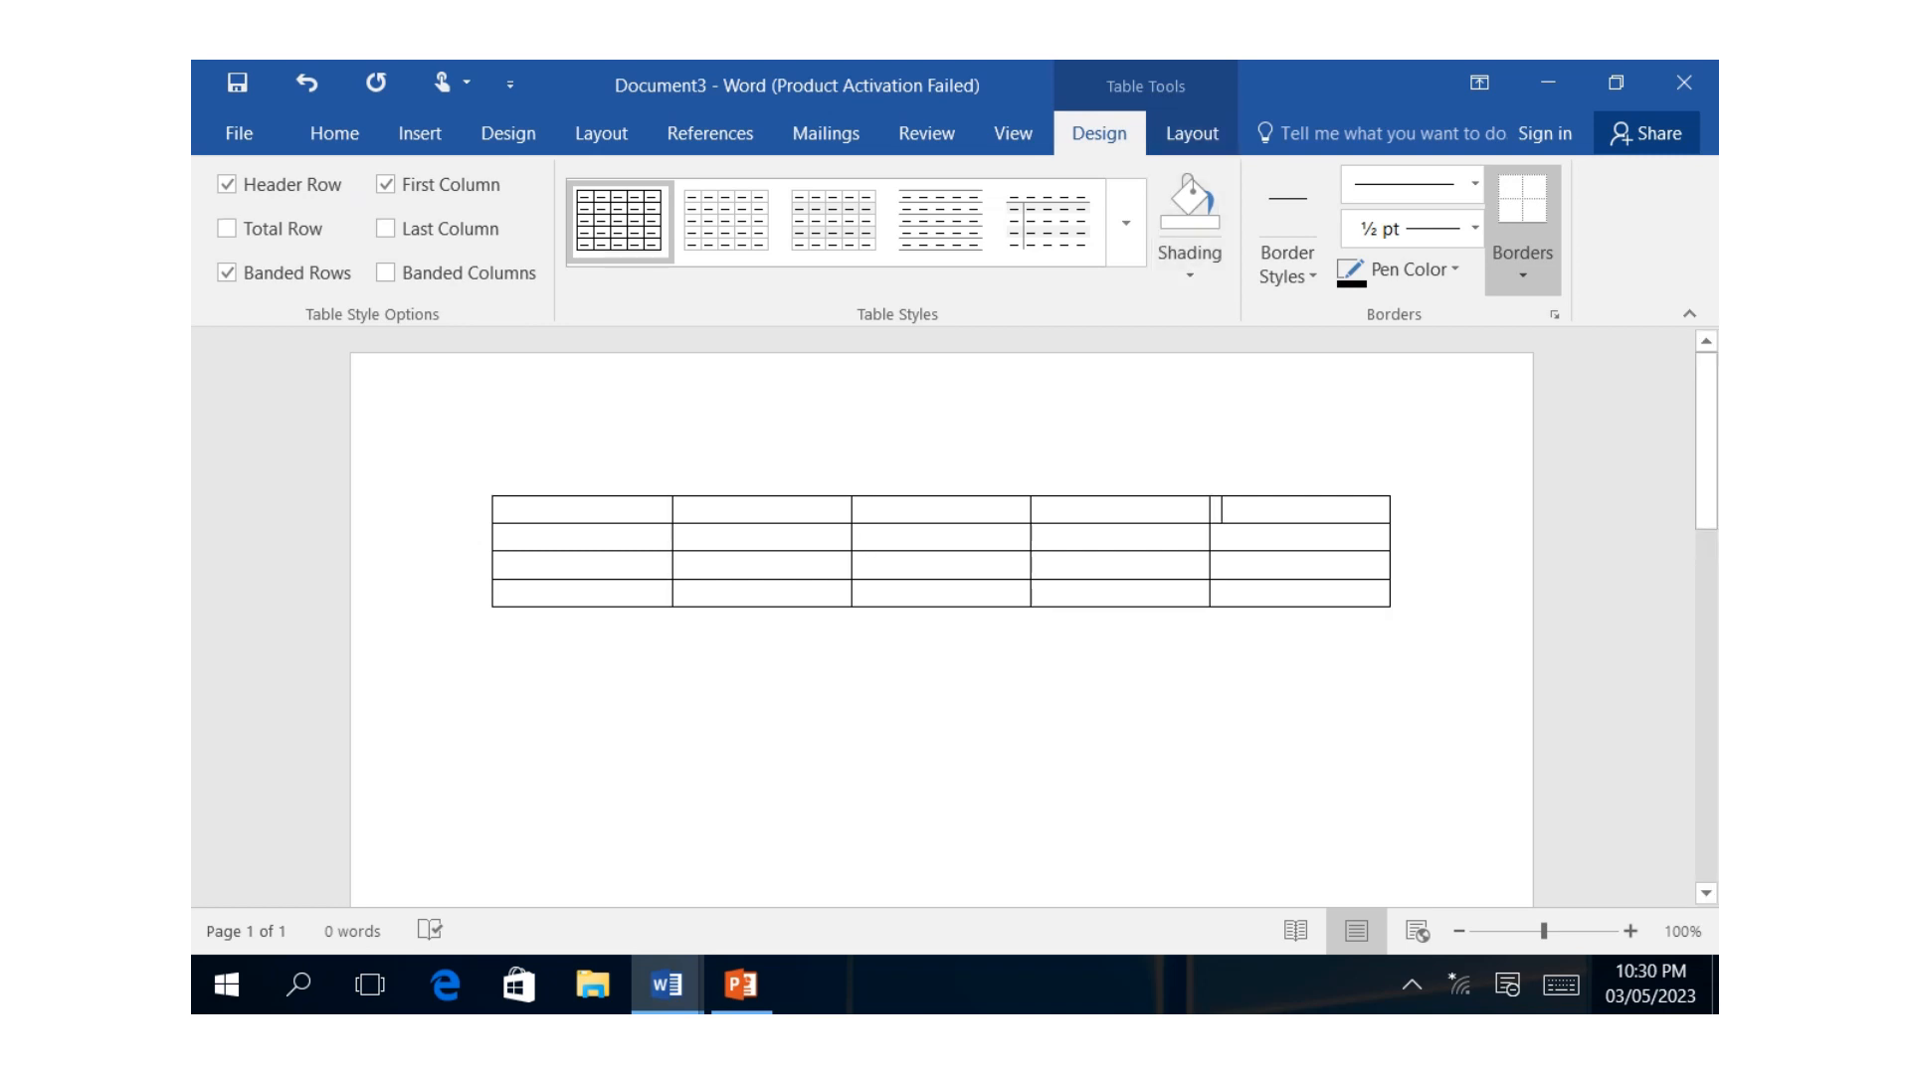
mouse_move(1216, 505)
mouse_down()
mouse_move(1294, 542)
mouse_move(1293, 594)
mouse_up()
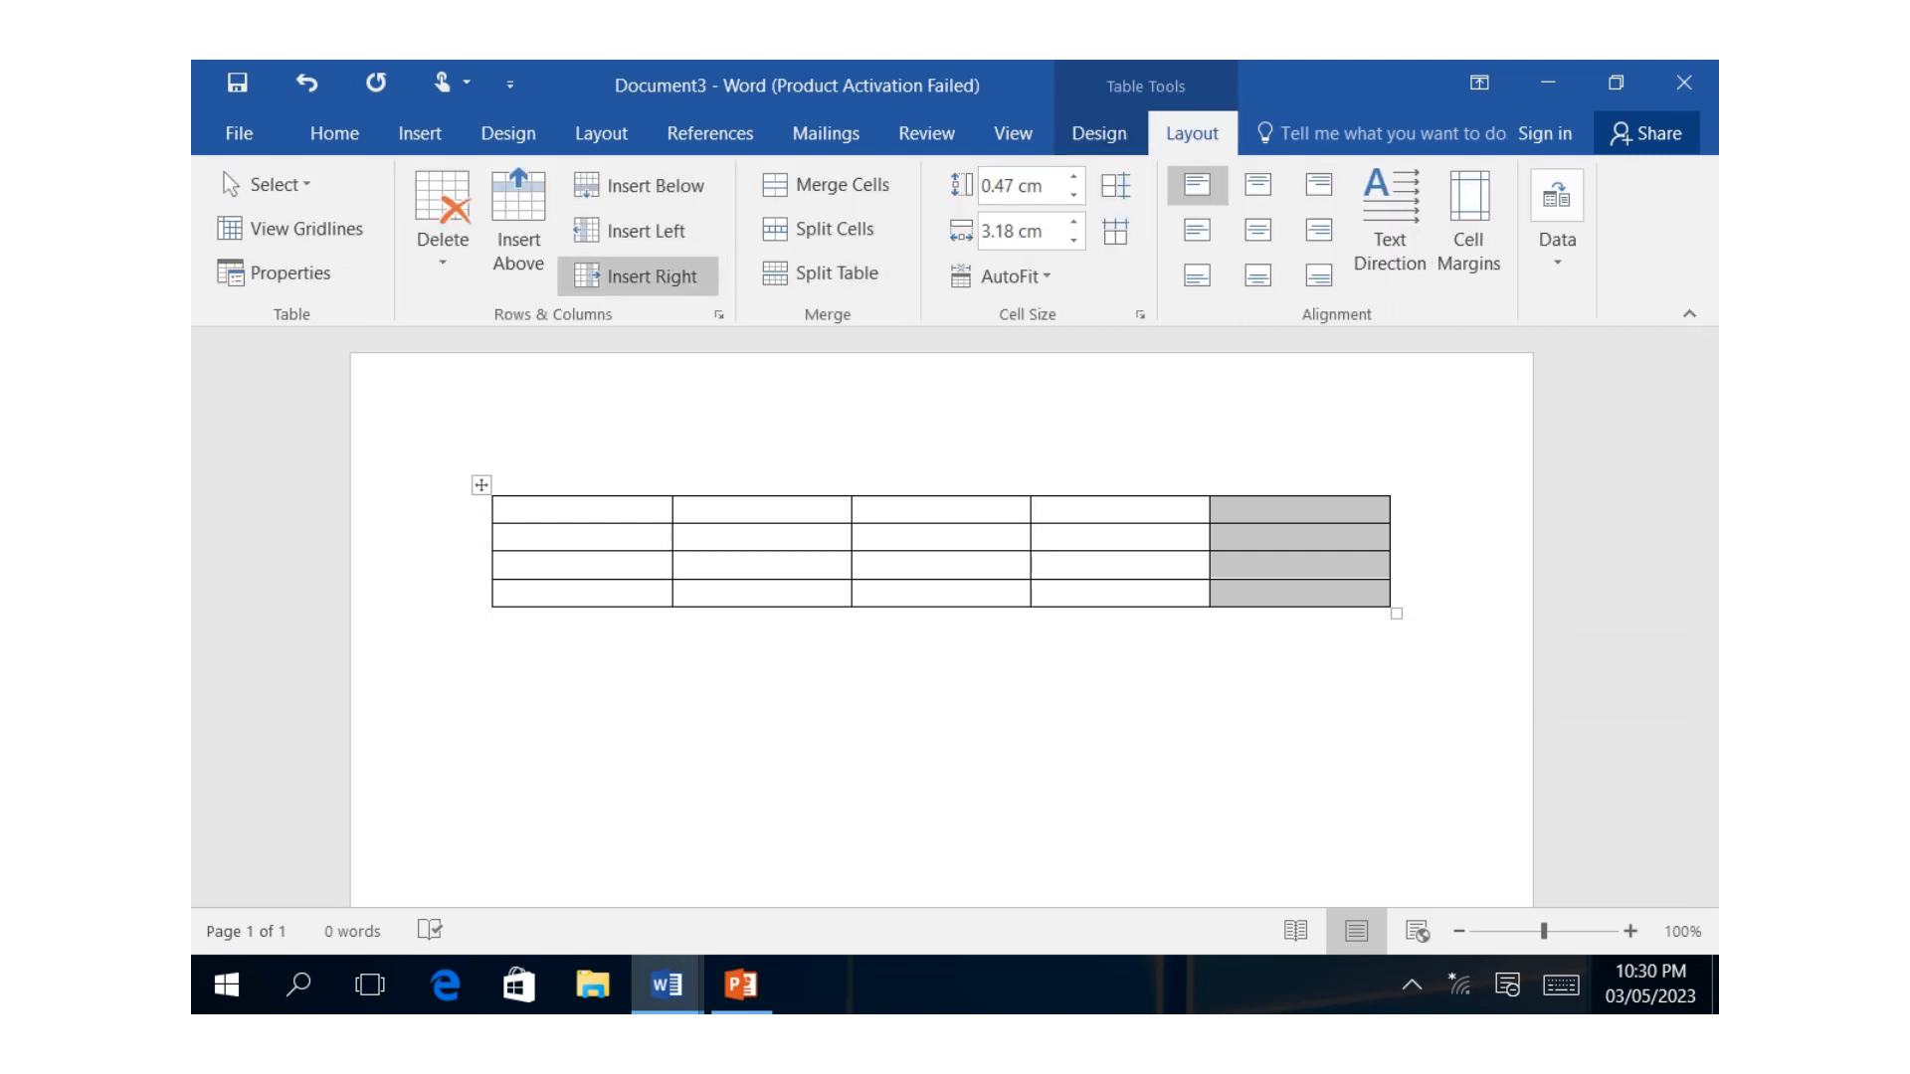
click(637, 276)
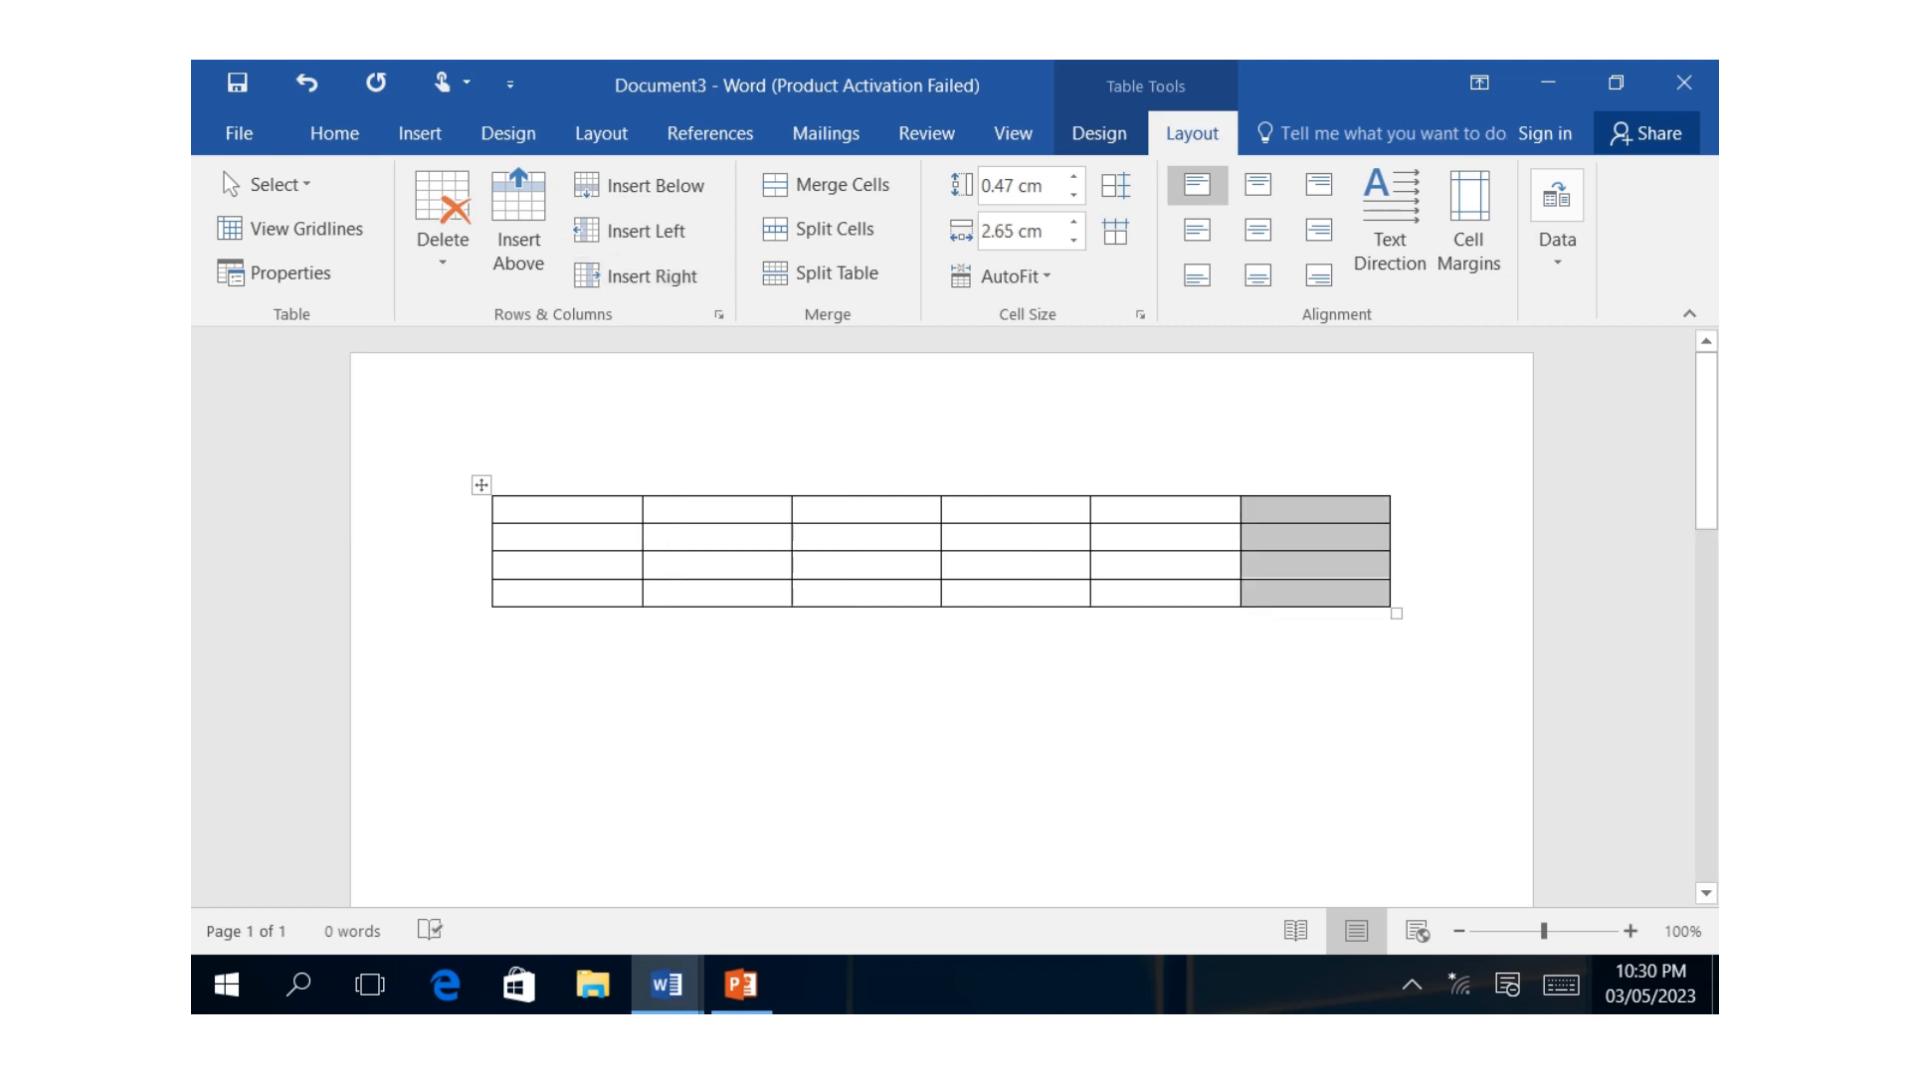
click(494, 622)
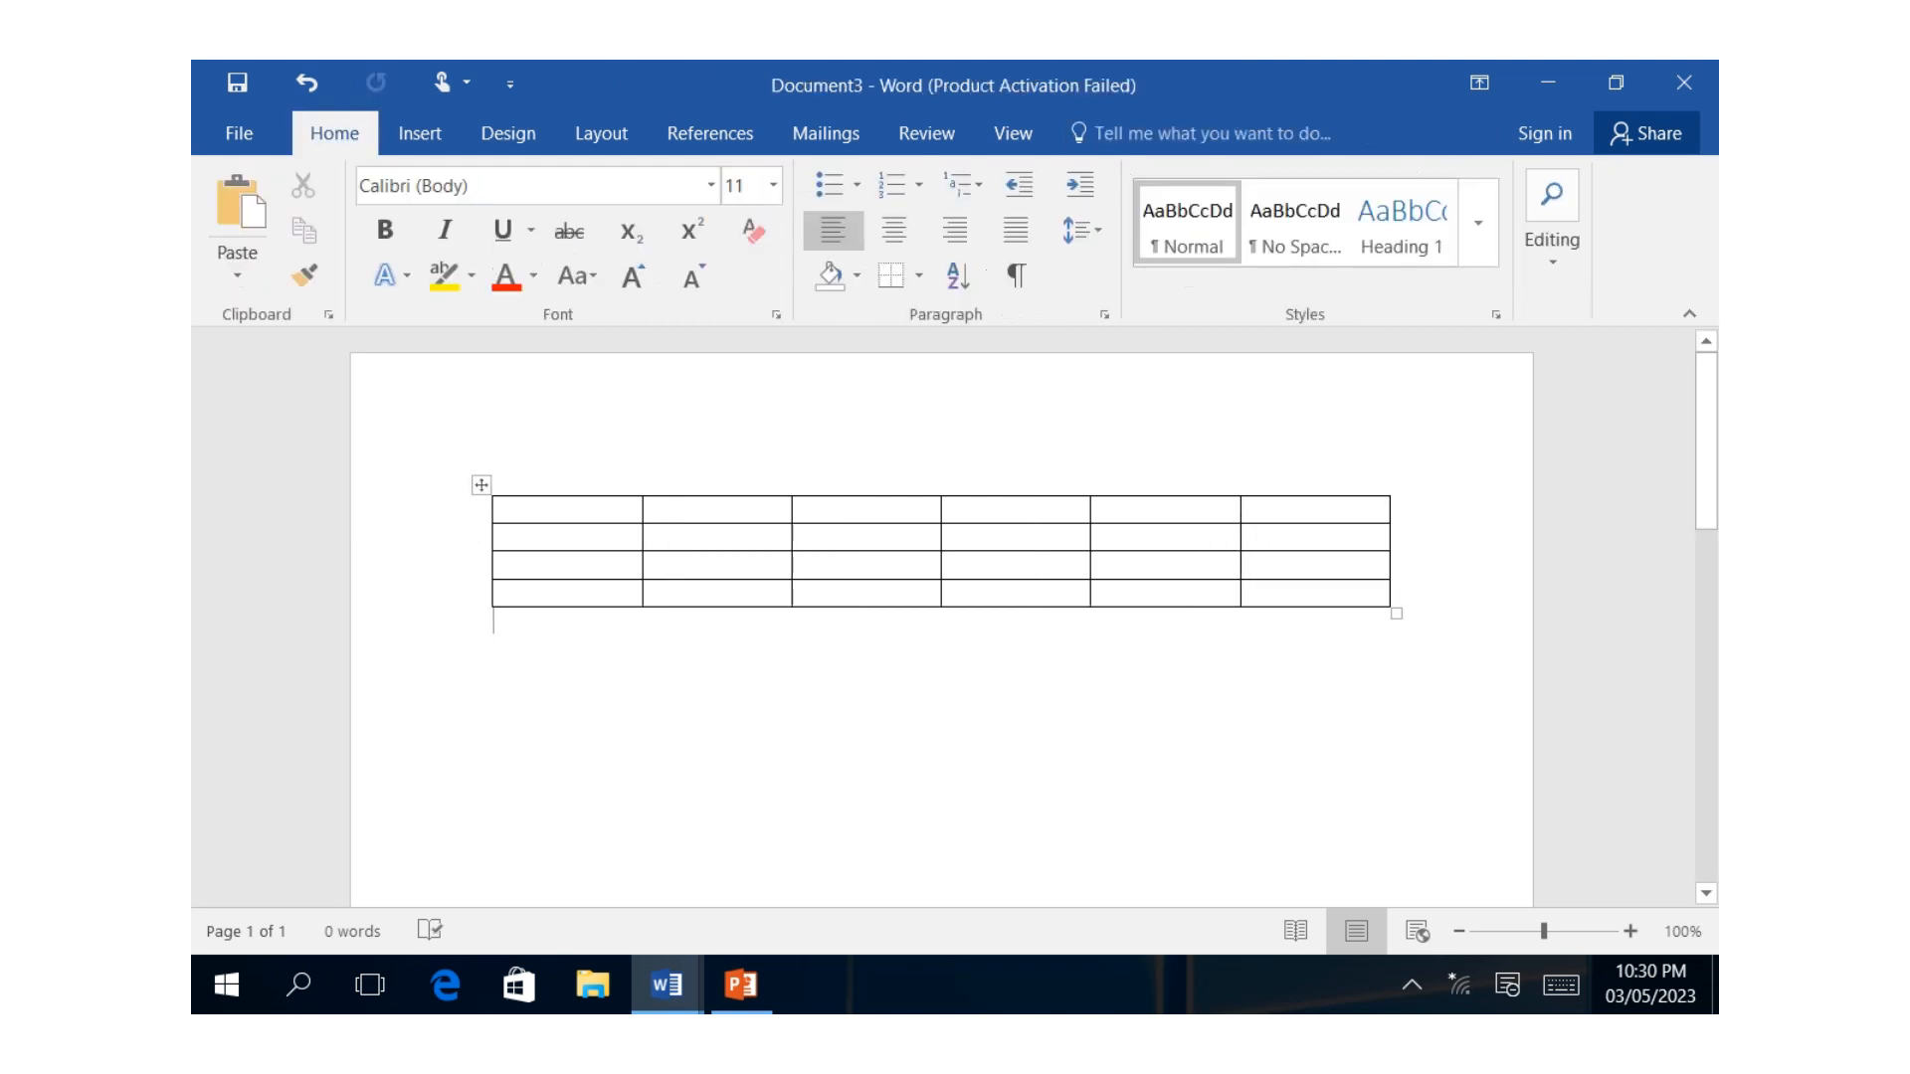
Undo the added column and the insertion of the 5x4 table.
click(306, 82)
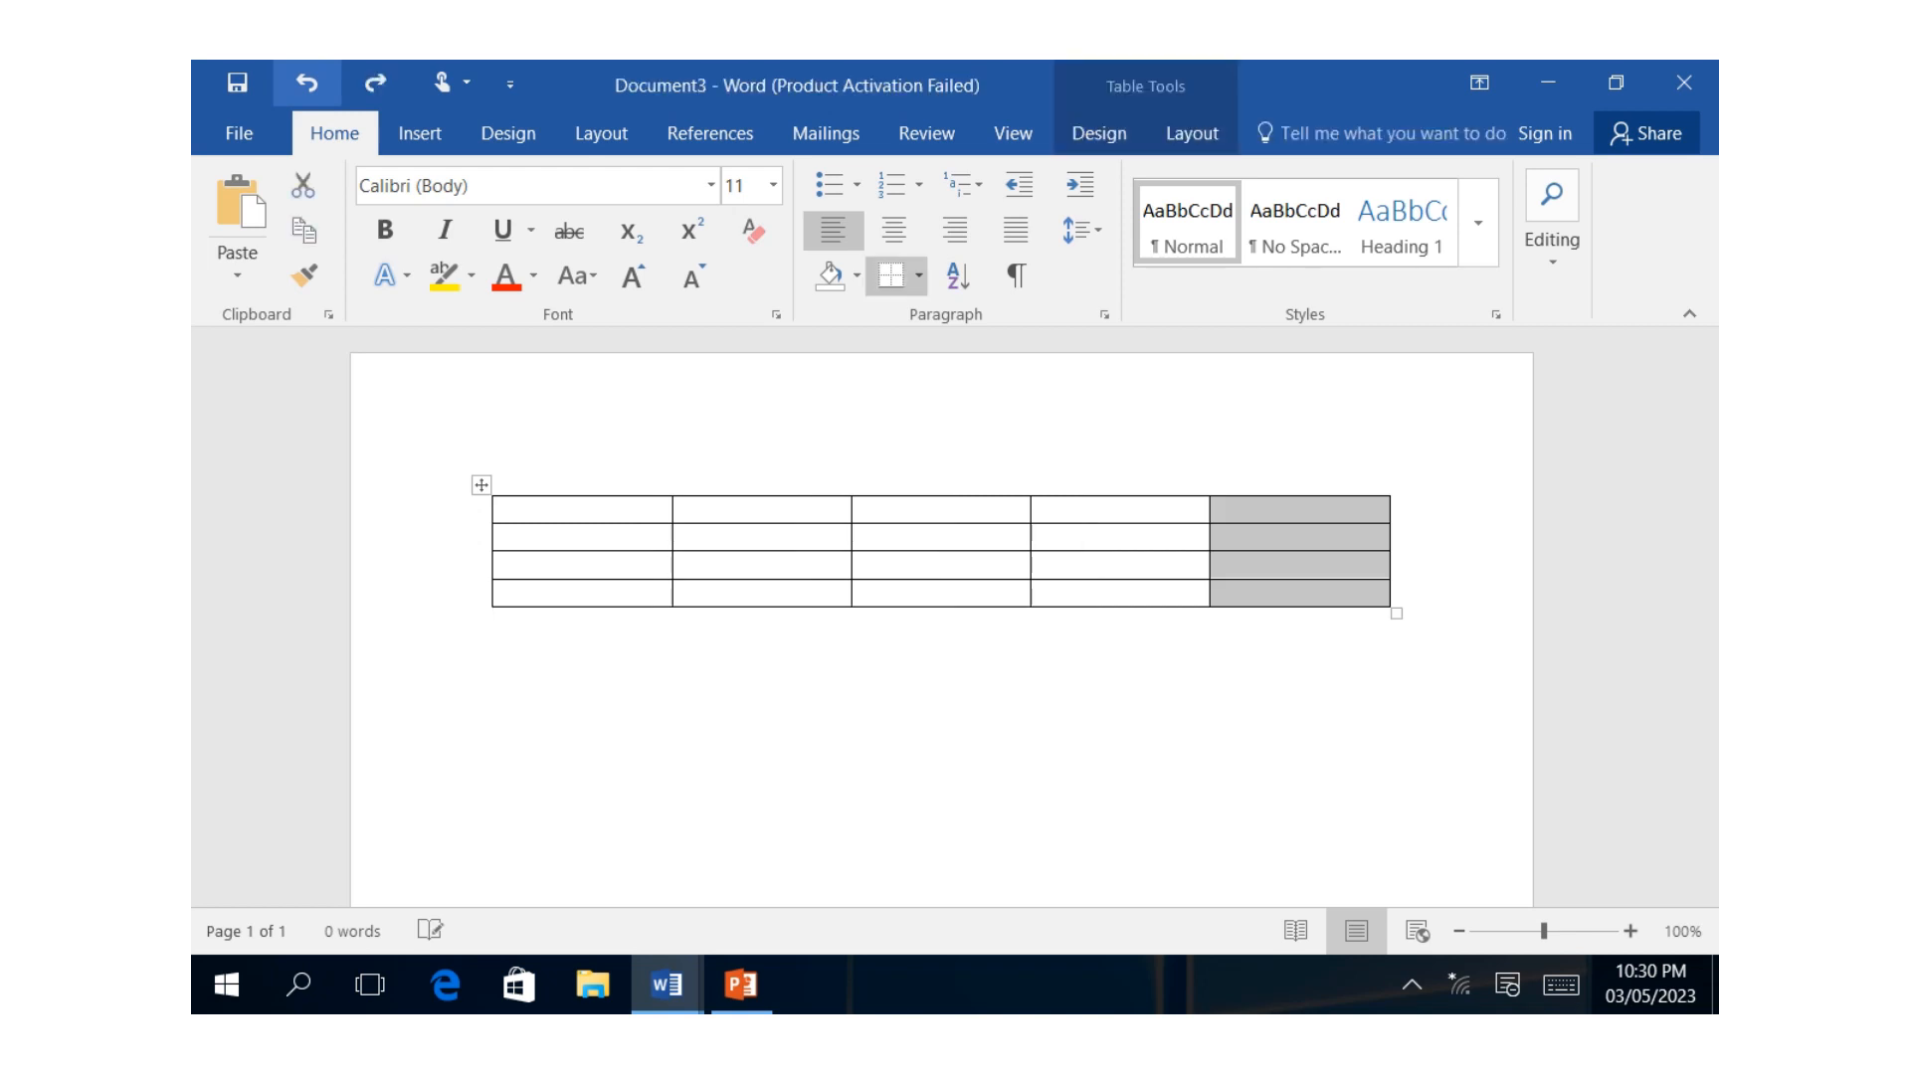
click(307, 83)
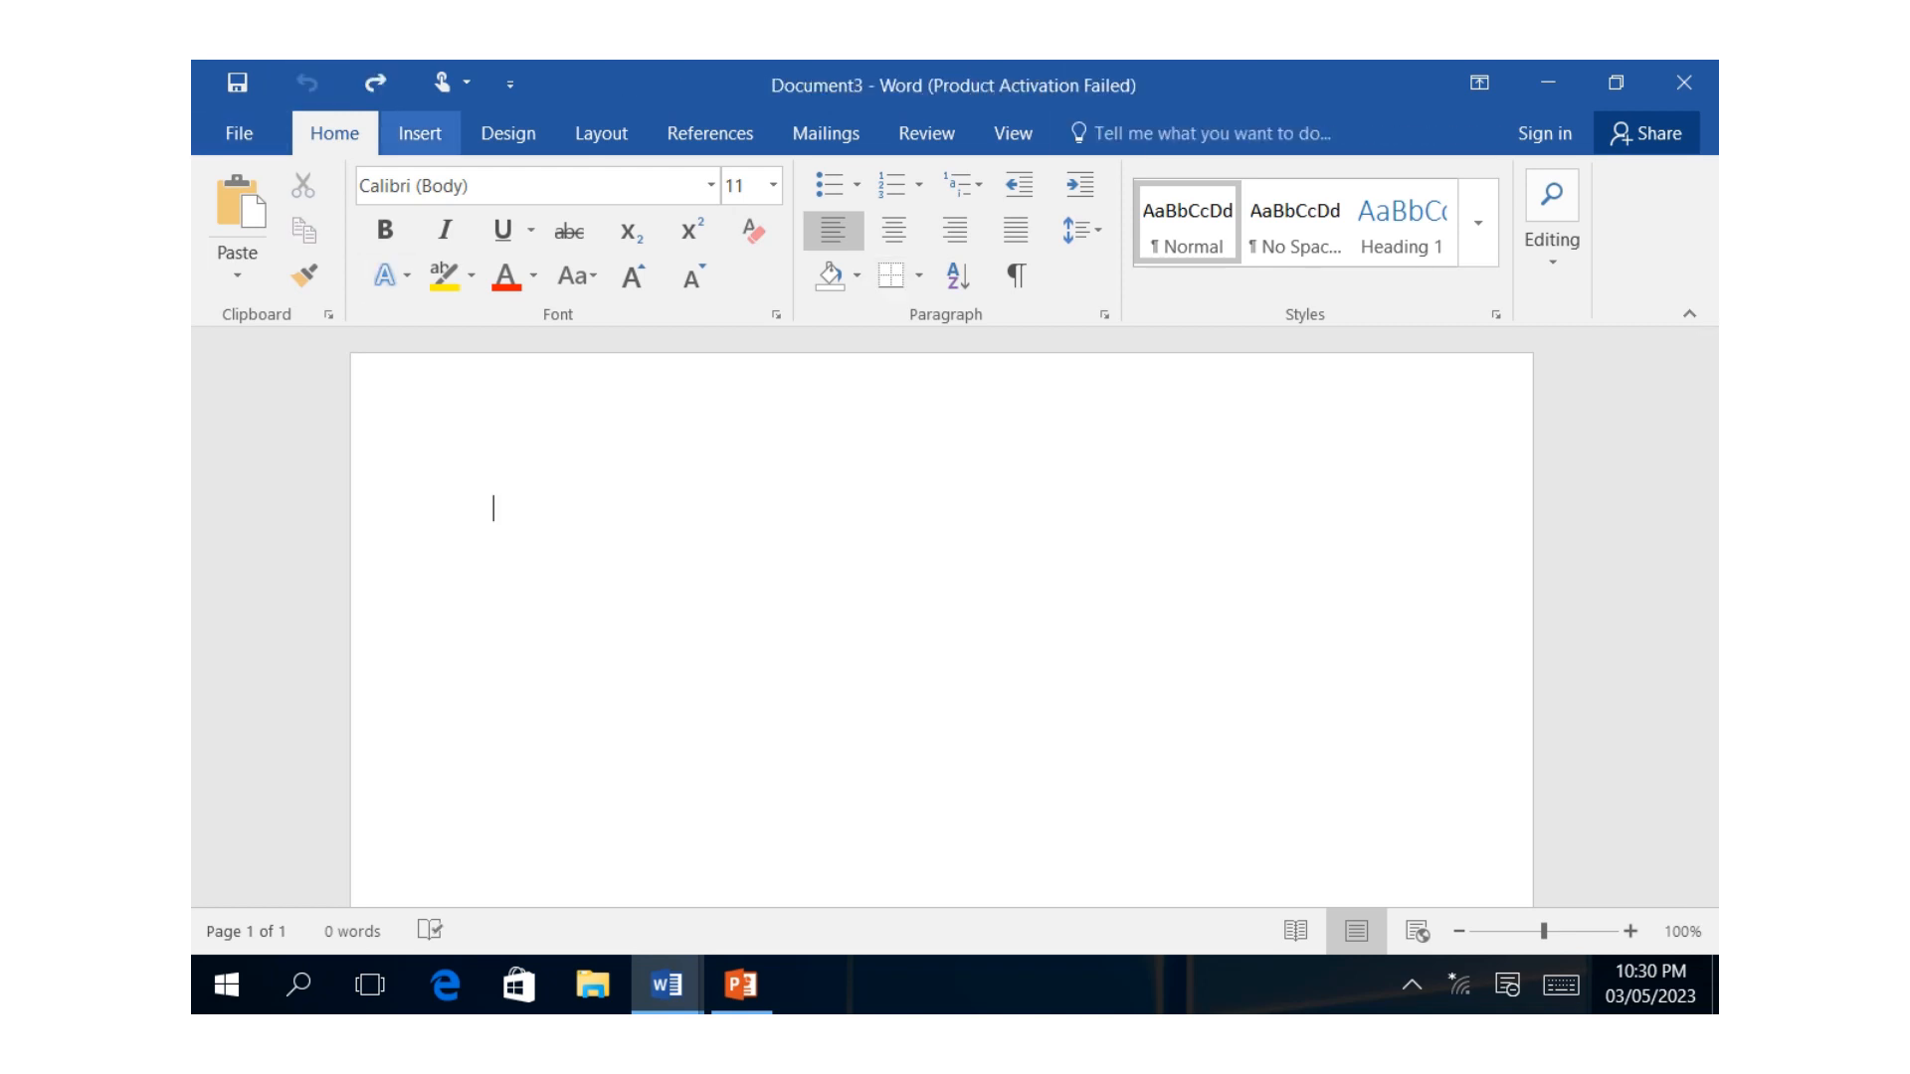
Insert a table by specifying 6 columns and 6 rows, and undo its insertion.
click(420, 132)
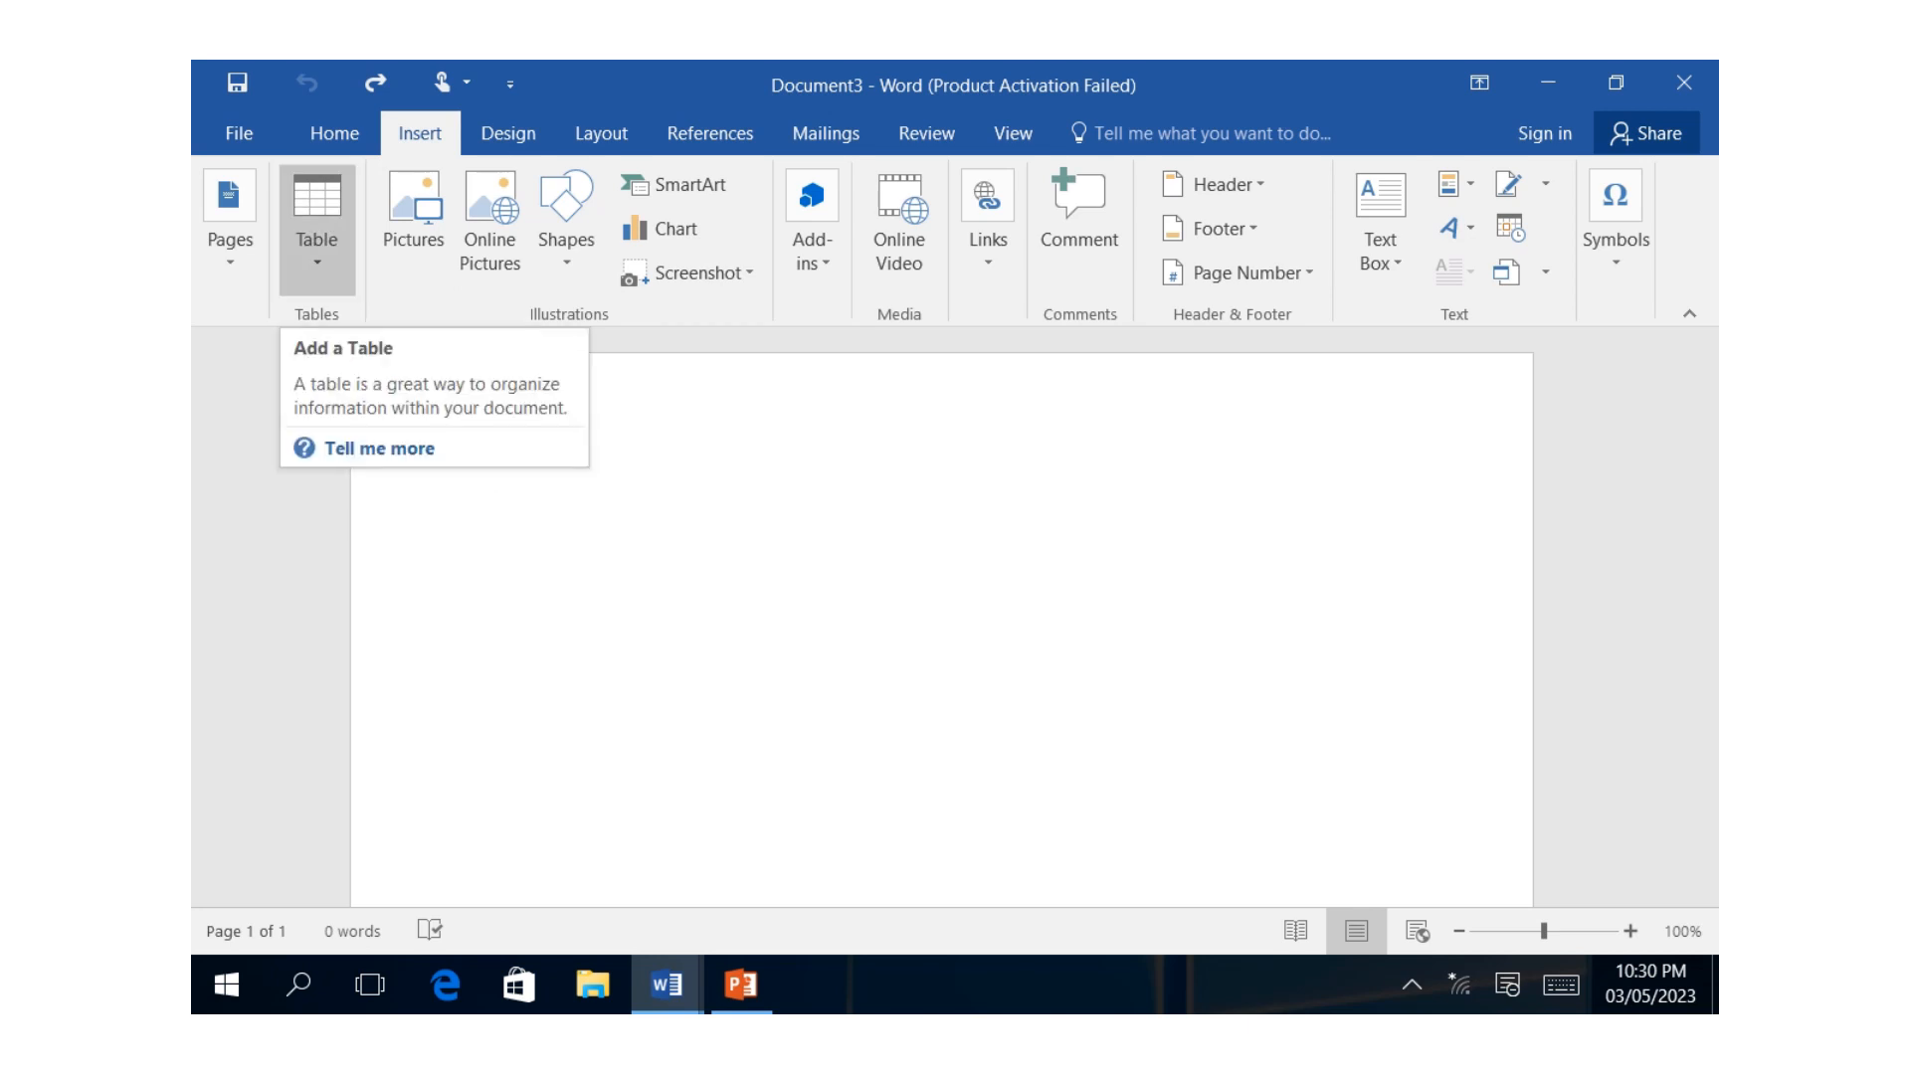
click(317, 229)
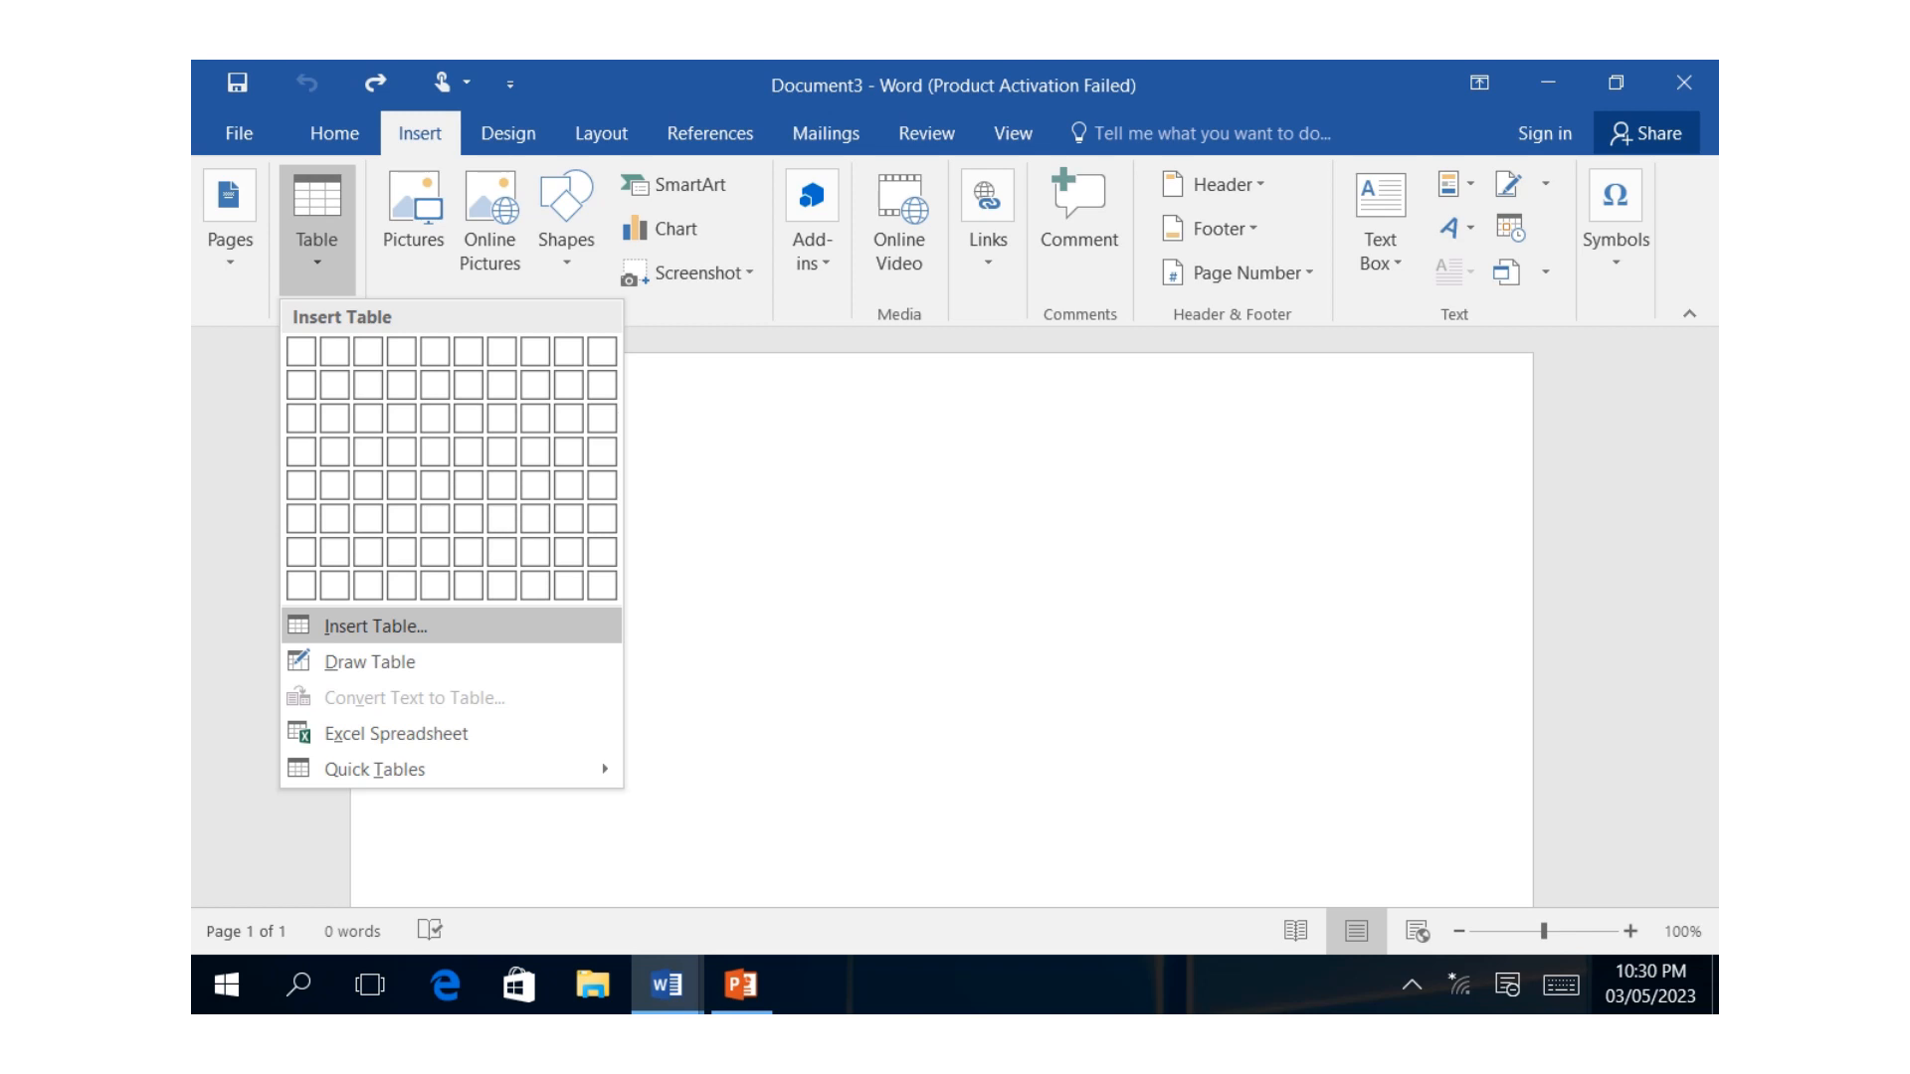
click(375, 625)
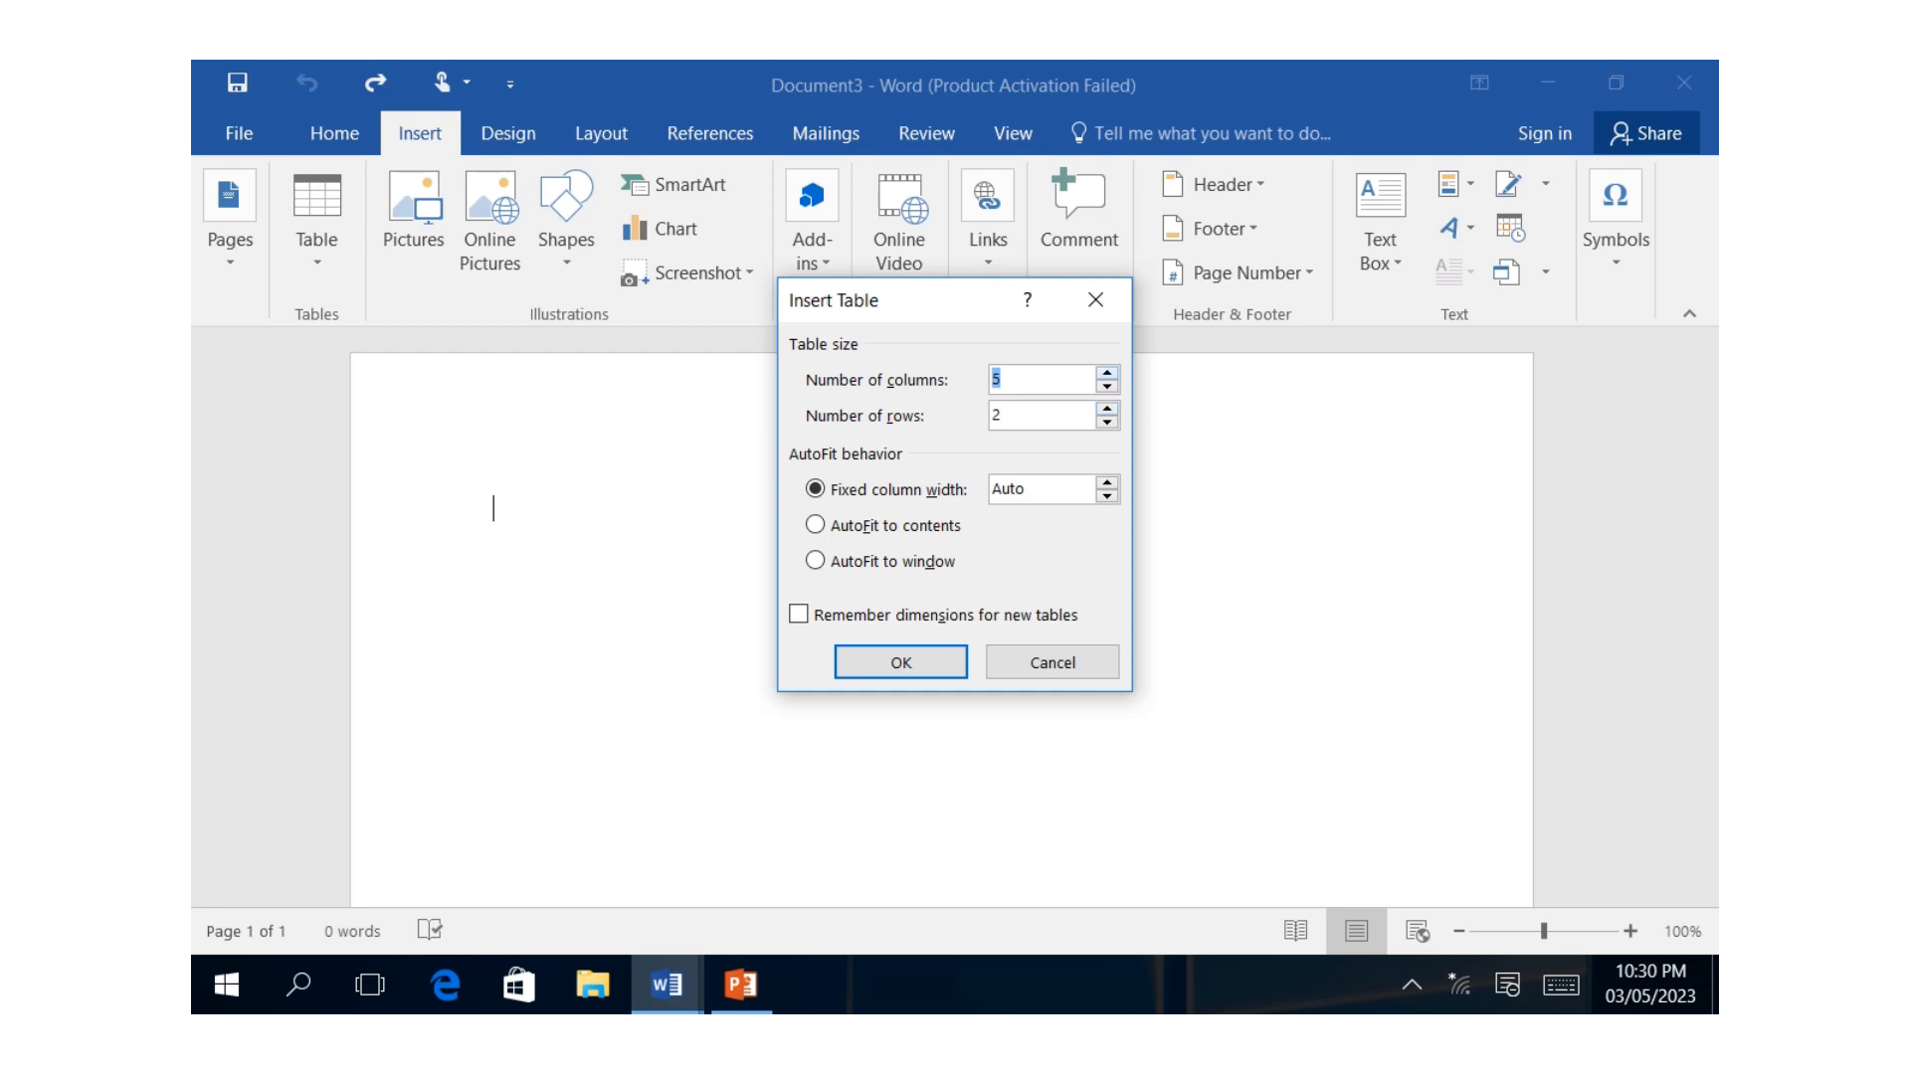
text(6)
key(Down)
key(Up)
key(Tab)
key(Up)
key(Up)
key(Up)
key(Return)
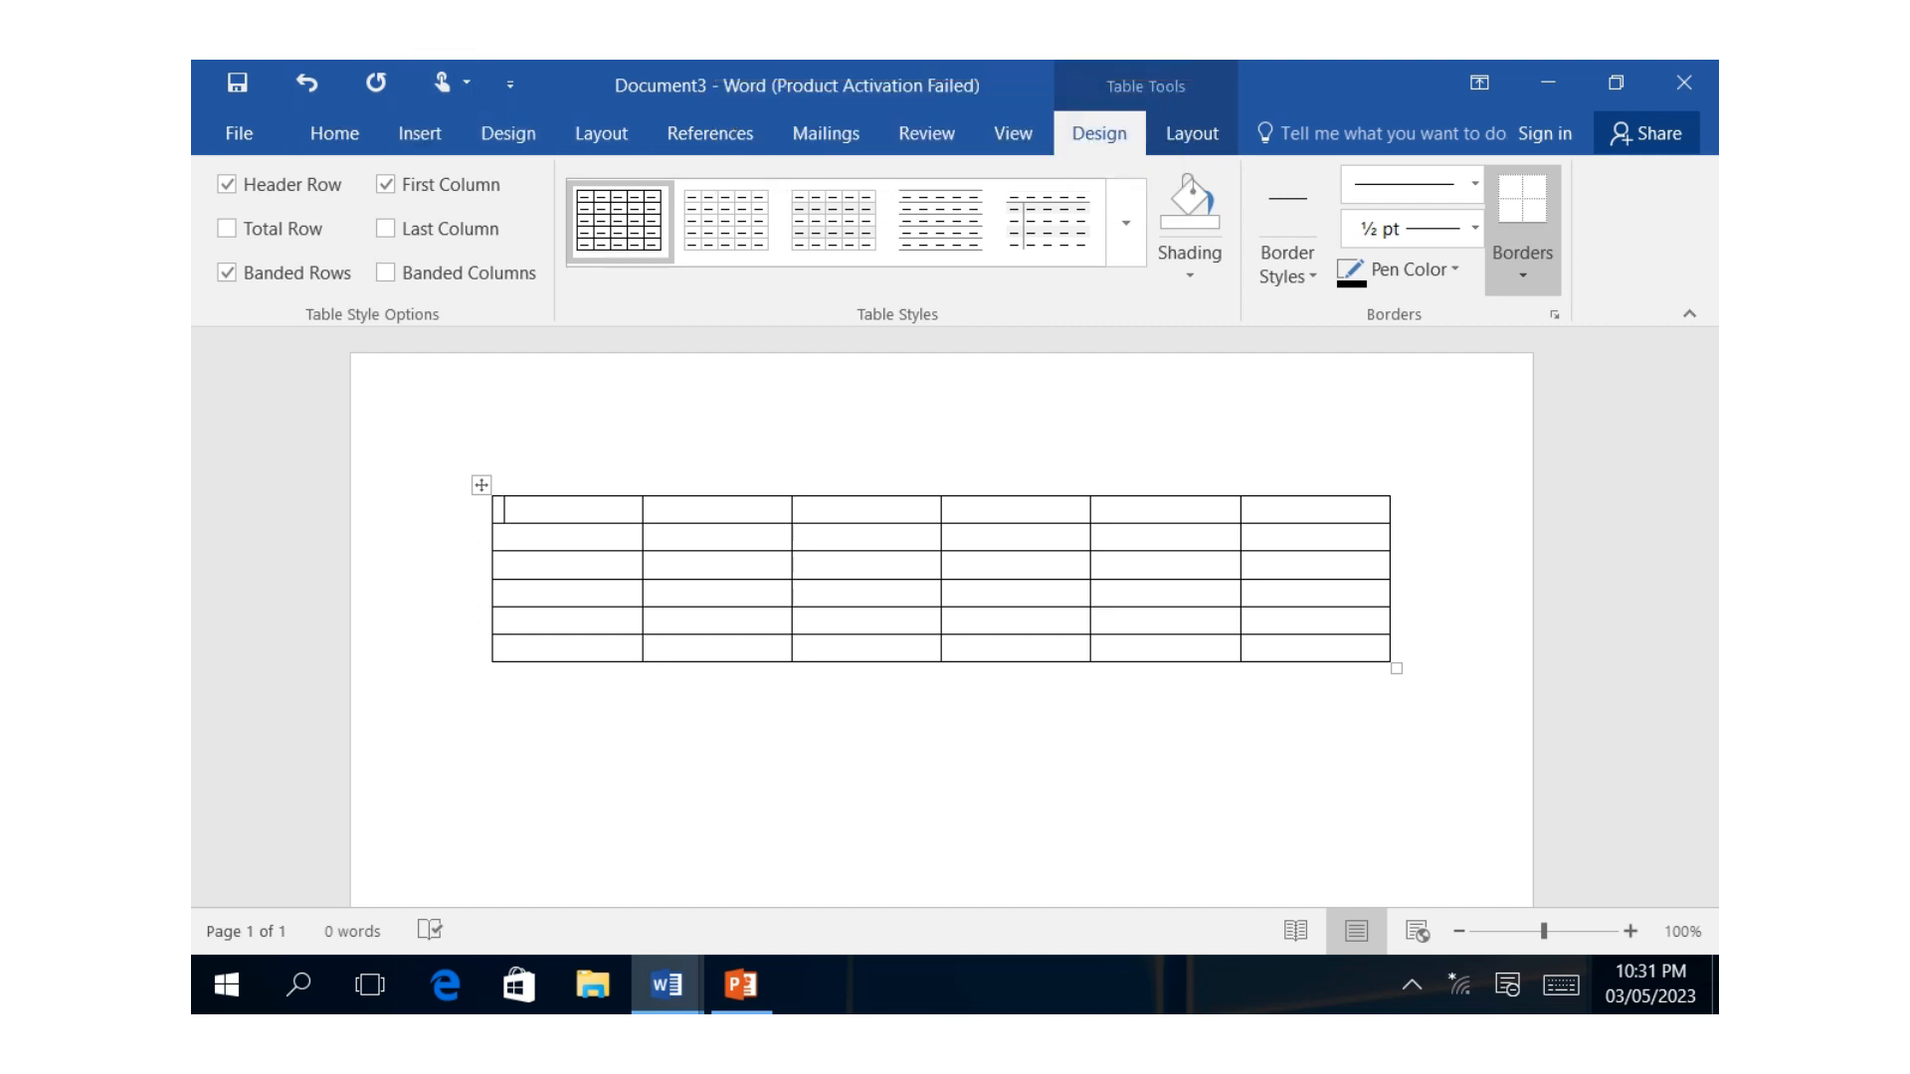
click(306, 83)
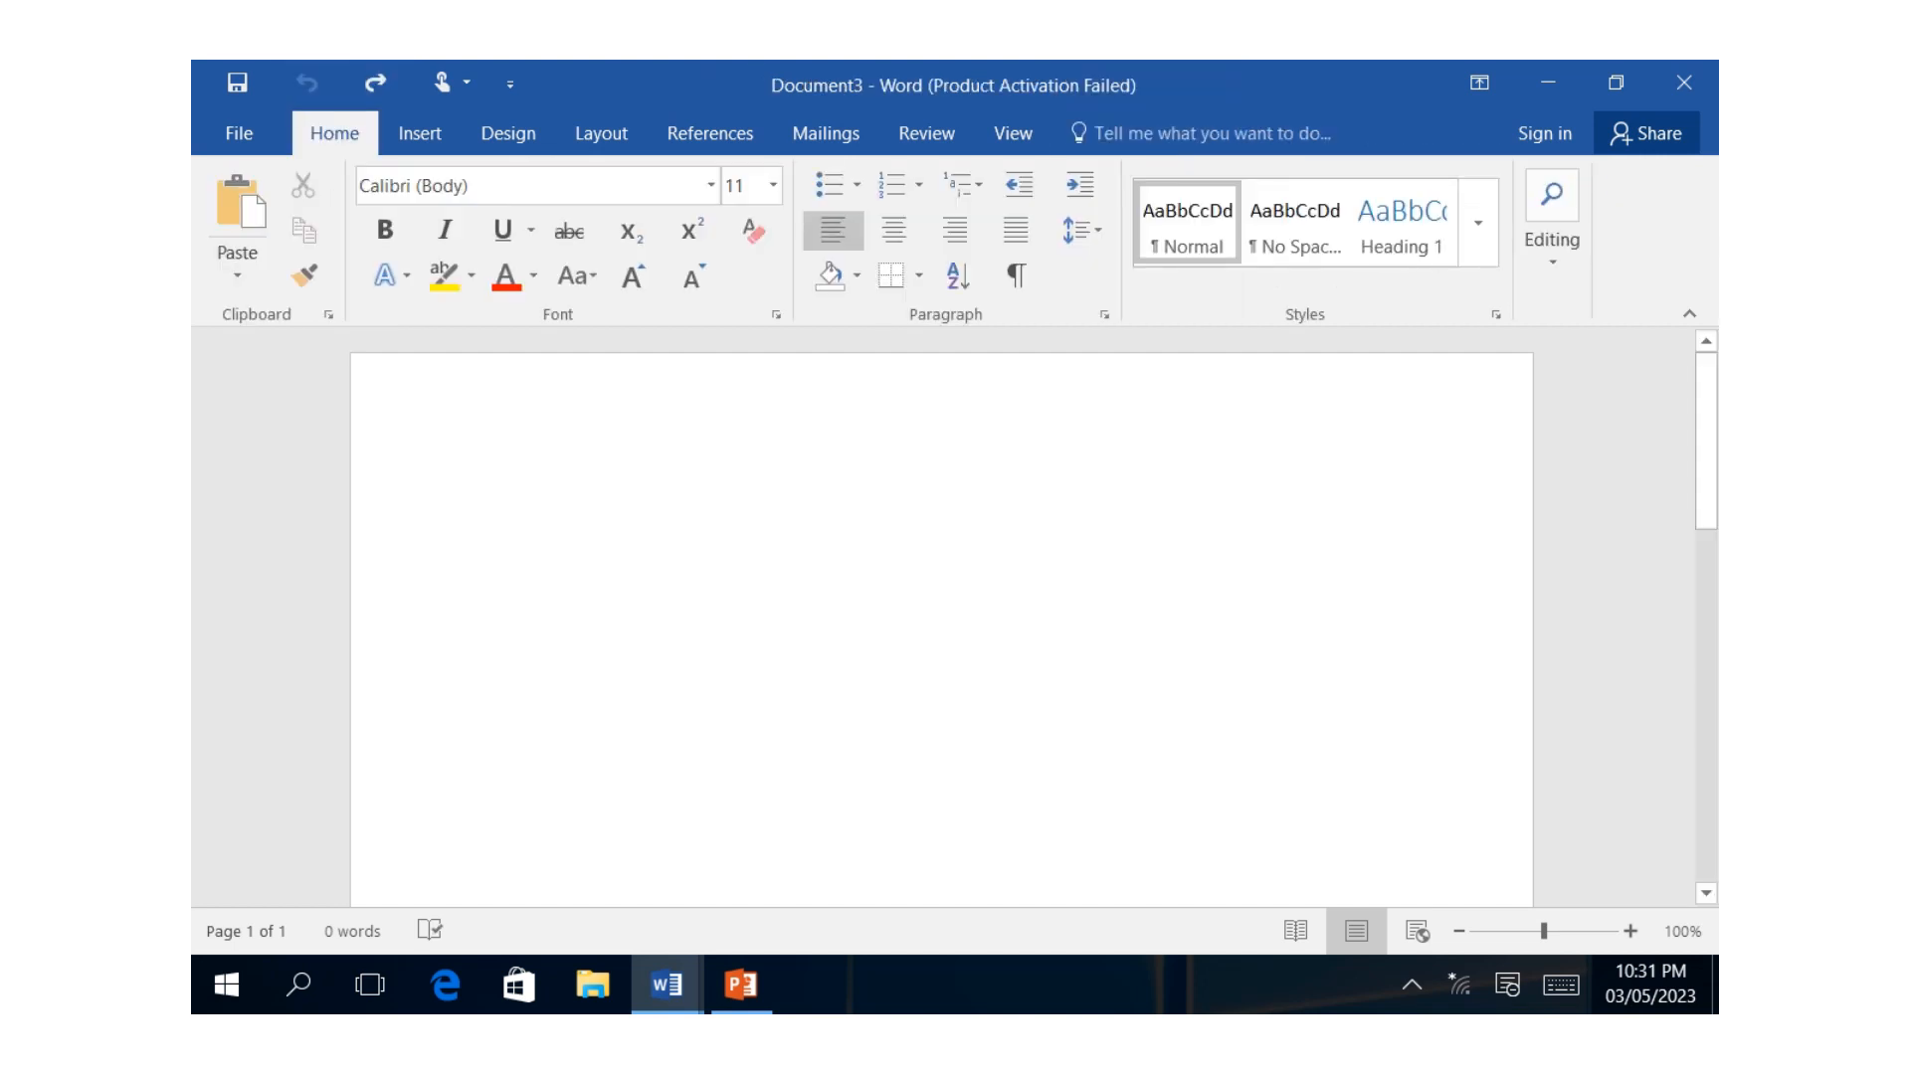
Draw a single-cell table by hand, about 17.6 cm wide and 2 cm high, with Draw Table.
click(419, 133)
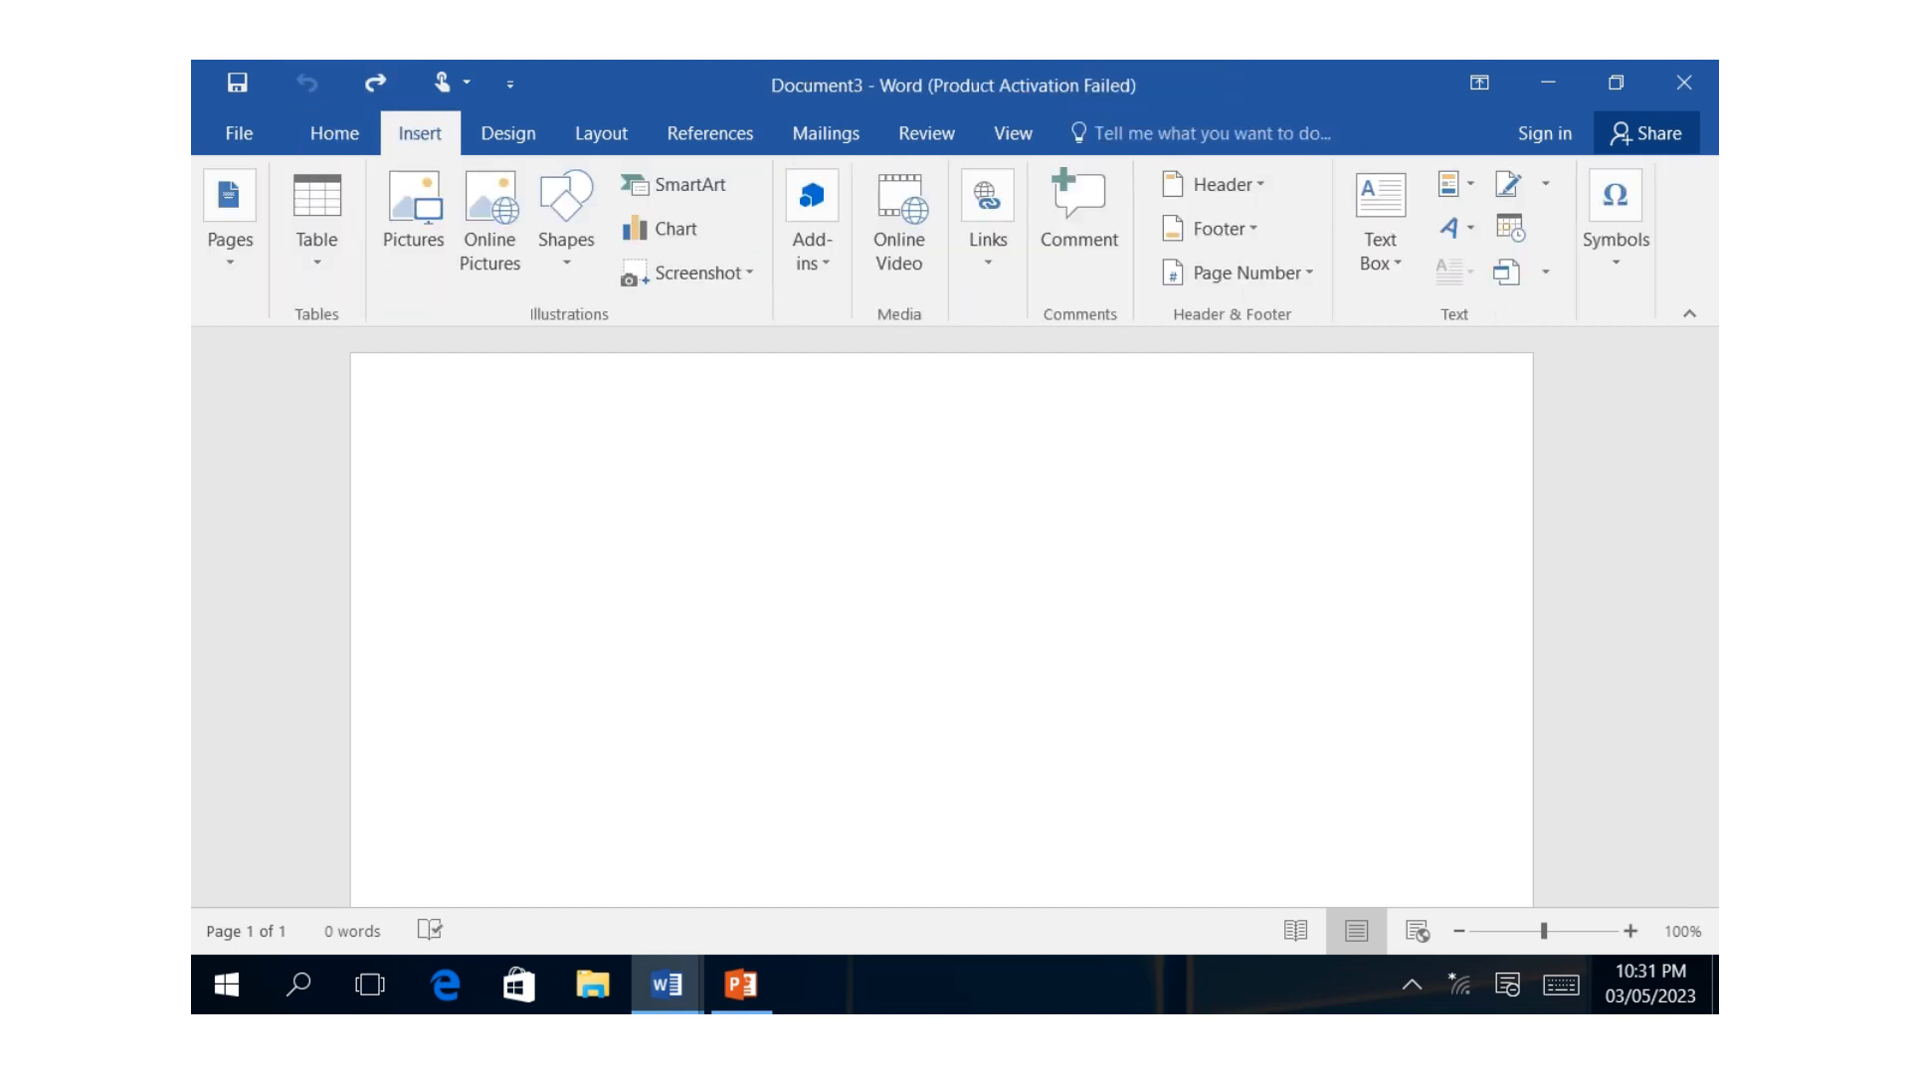
click(316, 233)
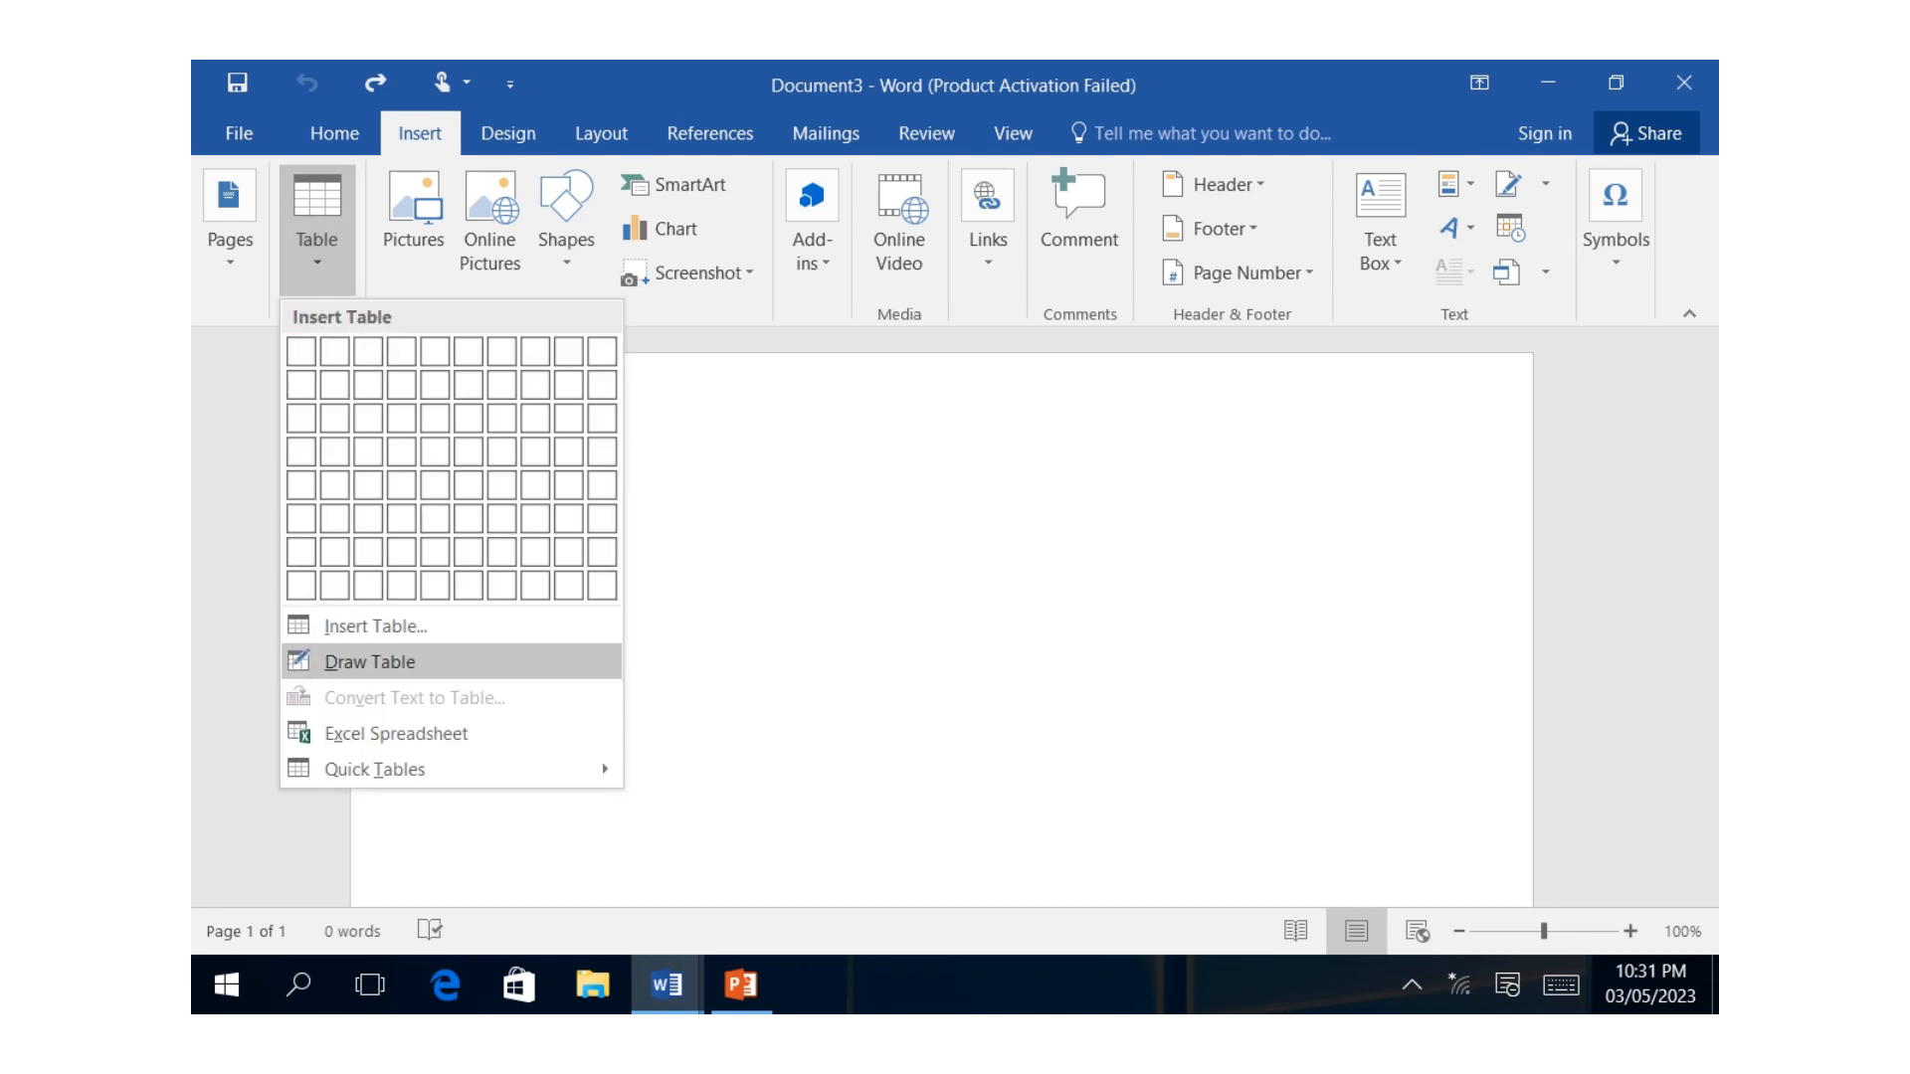
click(370, 662)
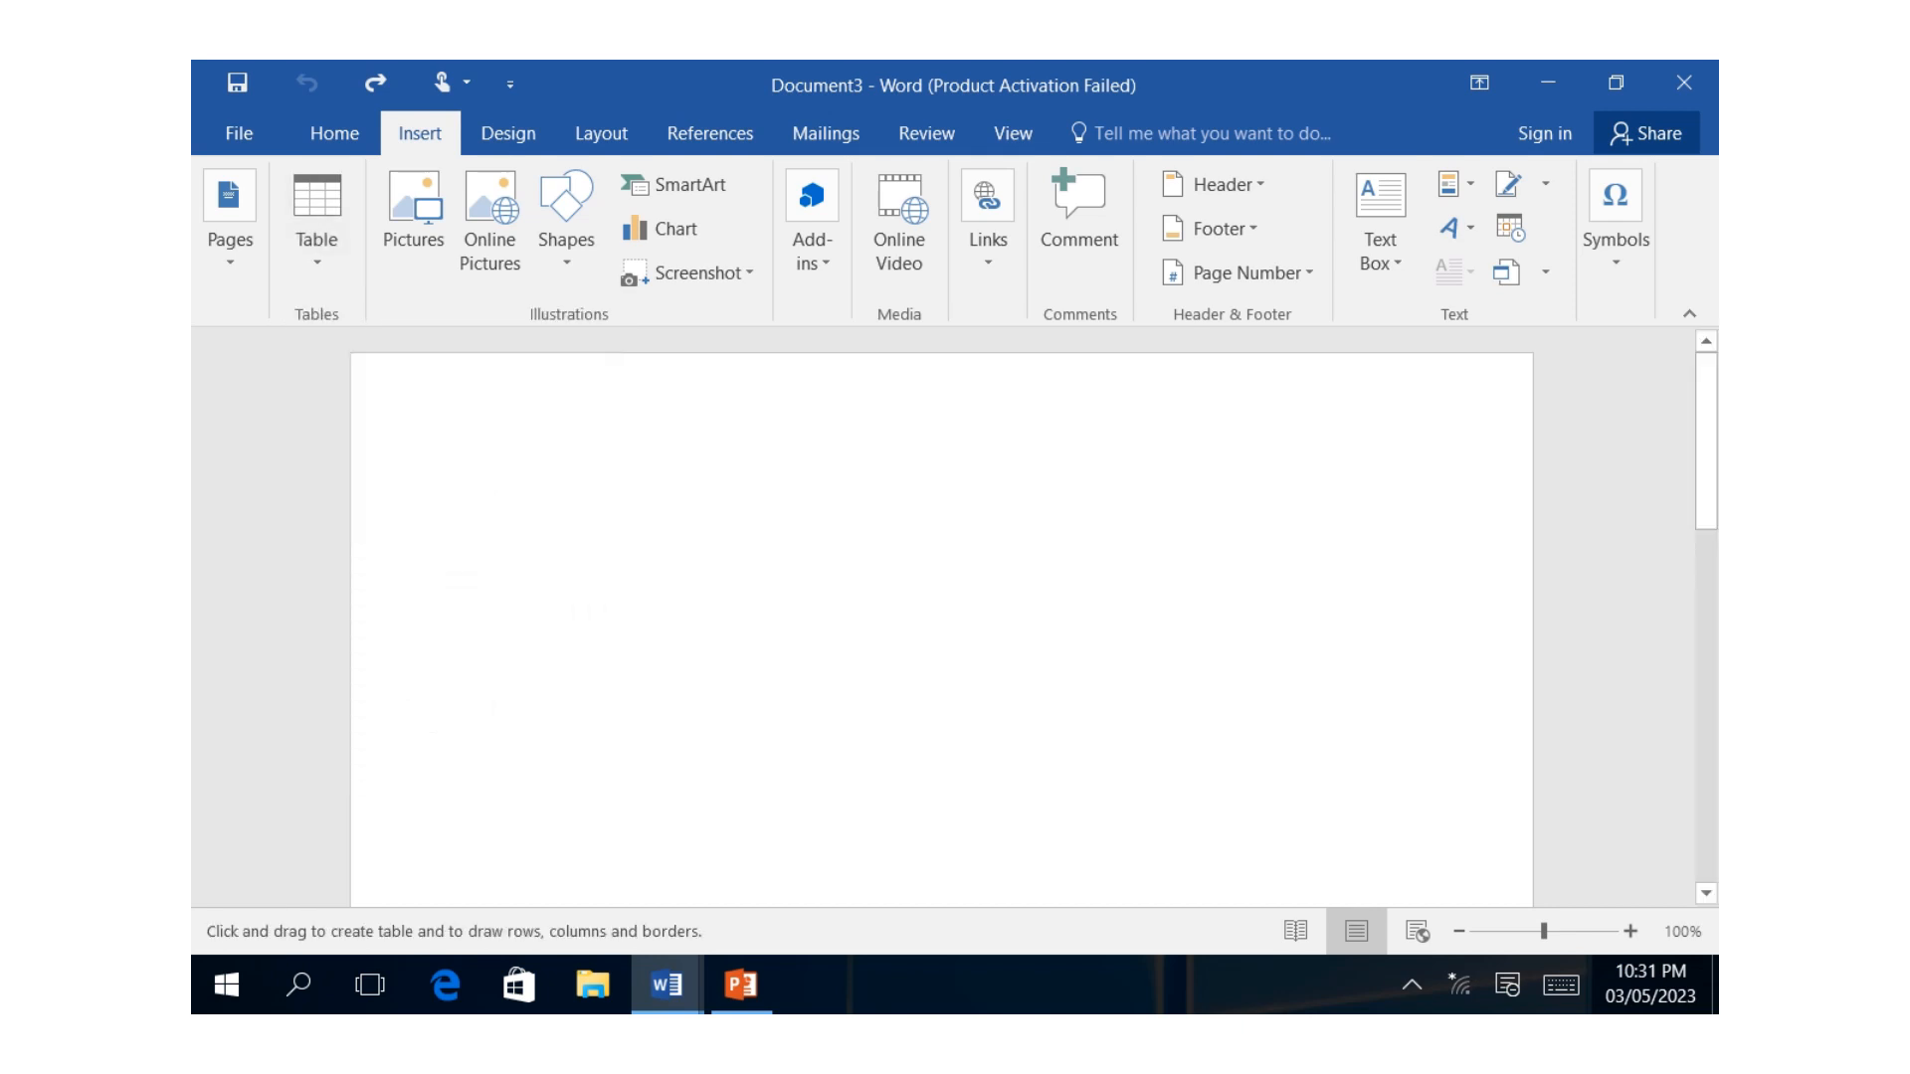
mouse_move(468, 388)
mouse_down()
mouse_move(1057, 489)
mouse_move(1458, 501)
mouse_up()
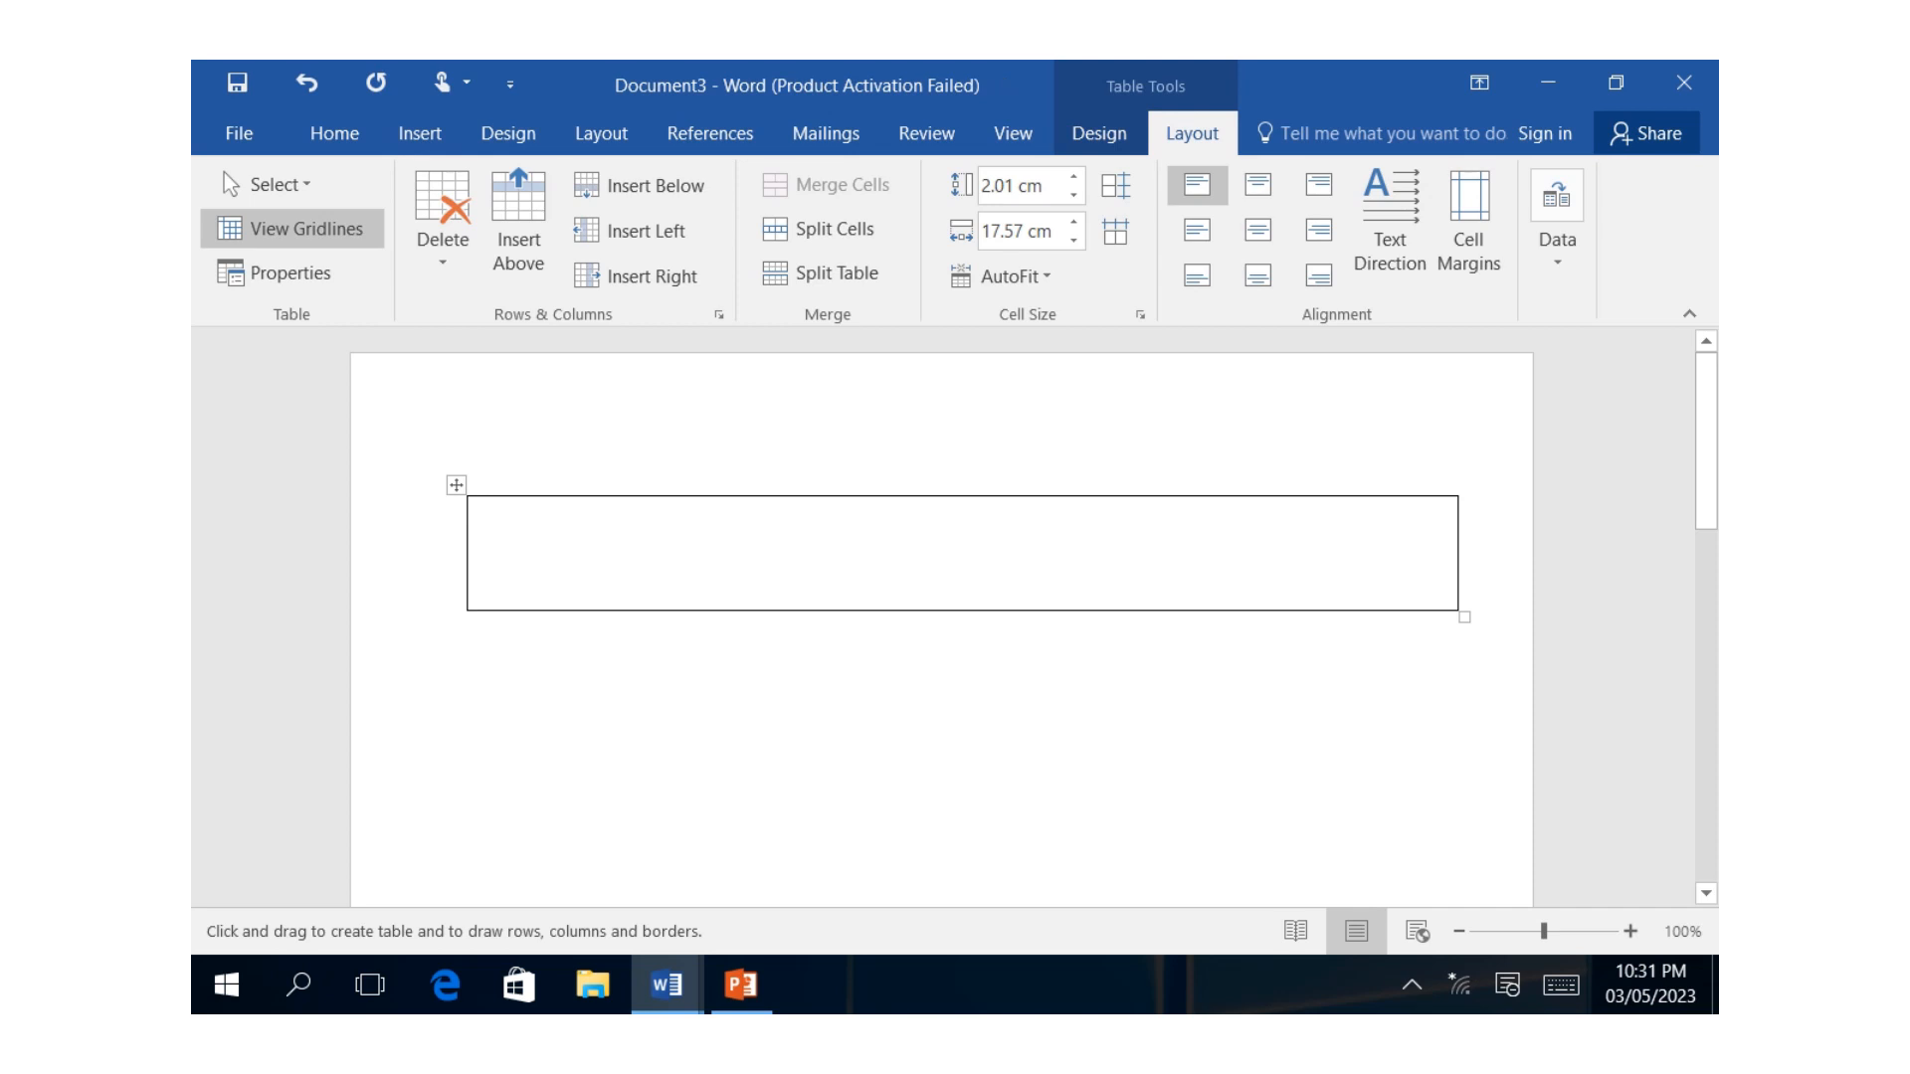
Divide the drawn table into six columns by drawing five vertical borders across the row.
drag(604, 499, 604, 609)
drag(737, 500, 738, 608)
drag(871, 500, 872, 609)
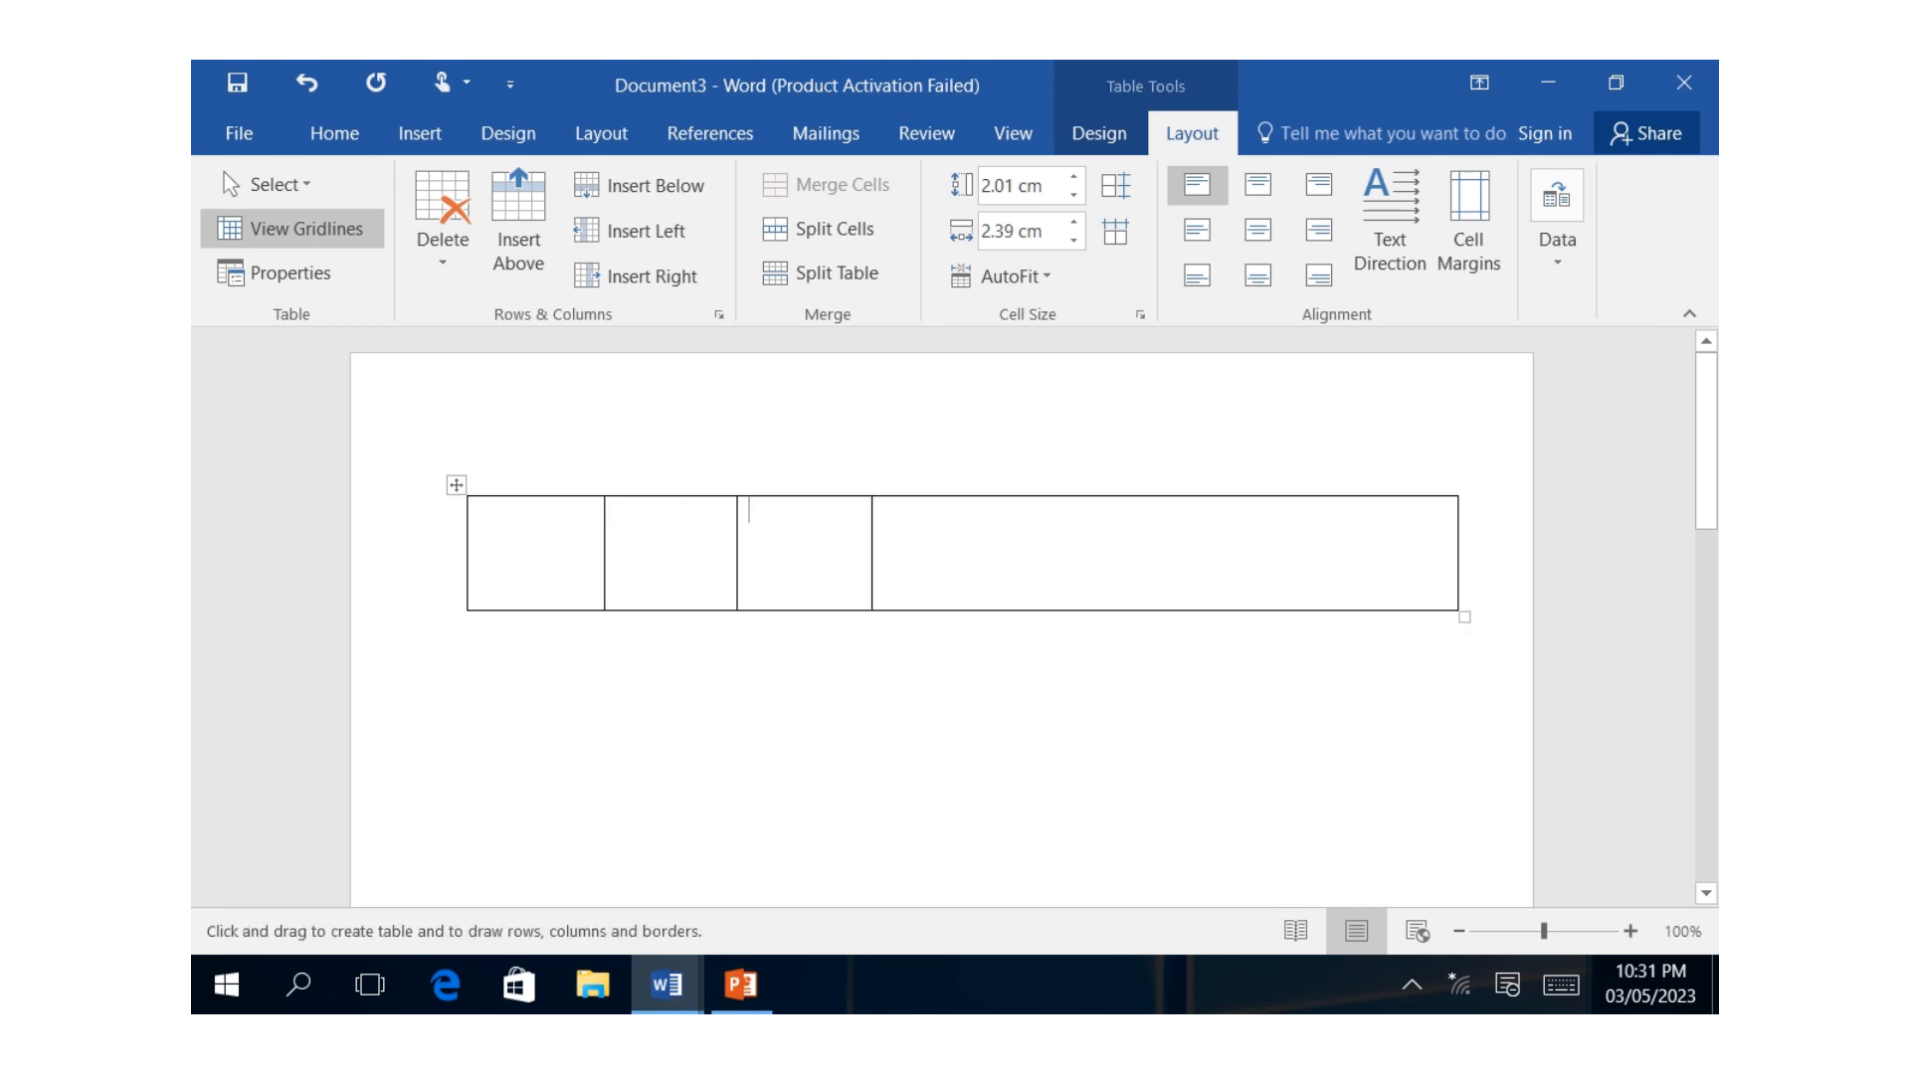
drag(957, 500, 957, 608)
drag(1098, 499, 1097, 608)
Draw a second row about 2.3 cm high beneath the first and split it into six cells aligned with the columns above.
mouse_move(467, 610)
mouse_down()
mouse_move(482, 665)
mouse_move(665, 727)
mouse_move(1097, 611)
mouse_move(1459, 738)
mouse_up()
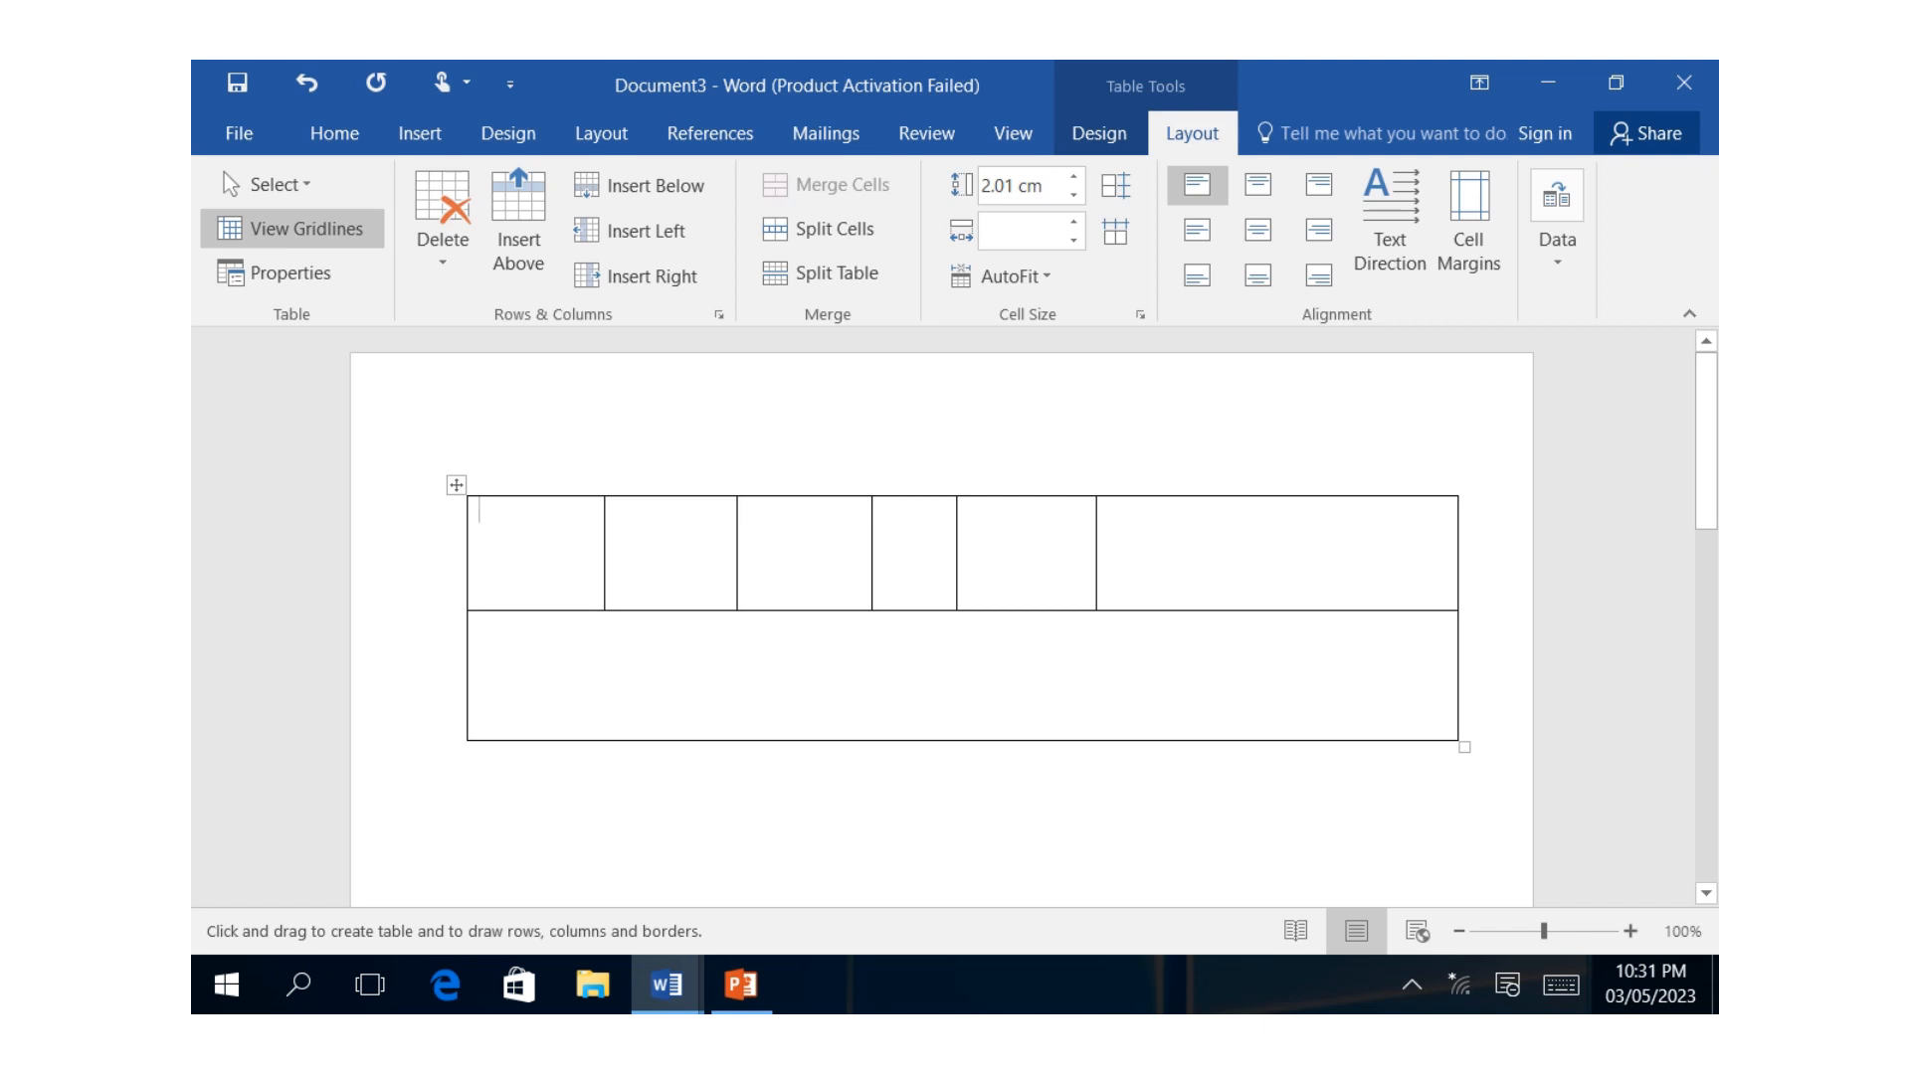
drag(1097, 613, 1096, 740)
drag(957, 612, 957, 740)
drag(873, 613, 872, 740)
drag(738, 613, 737, 740)
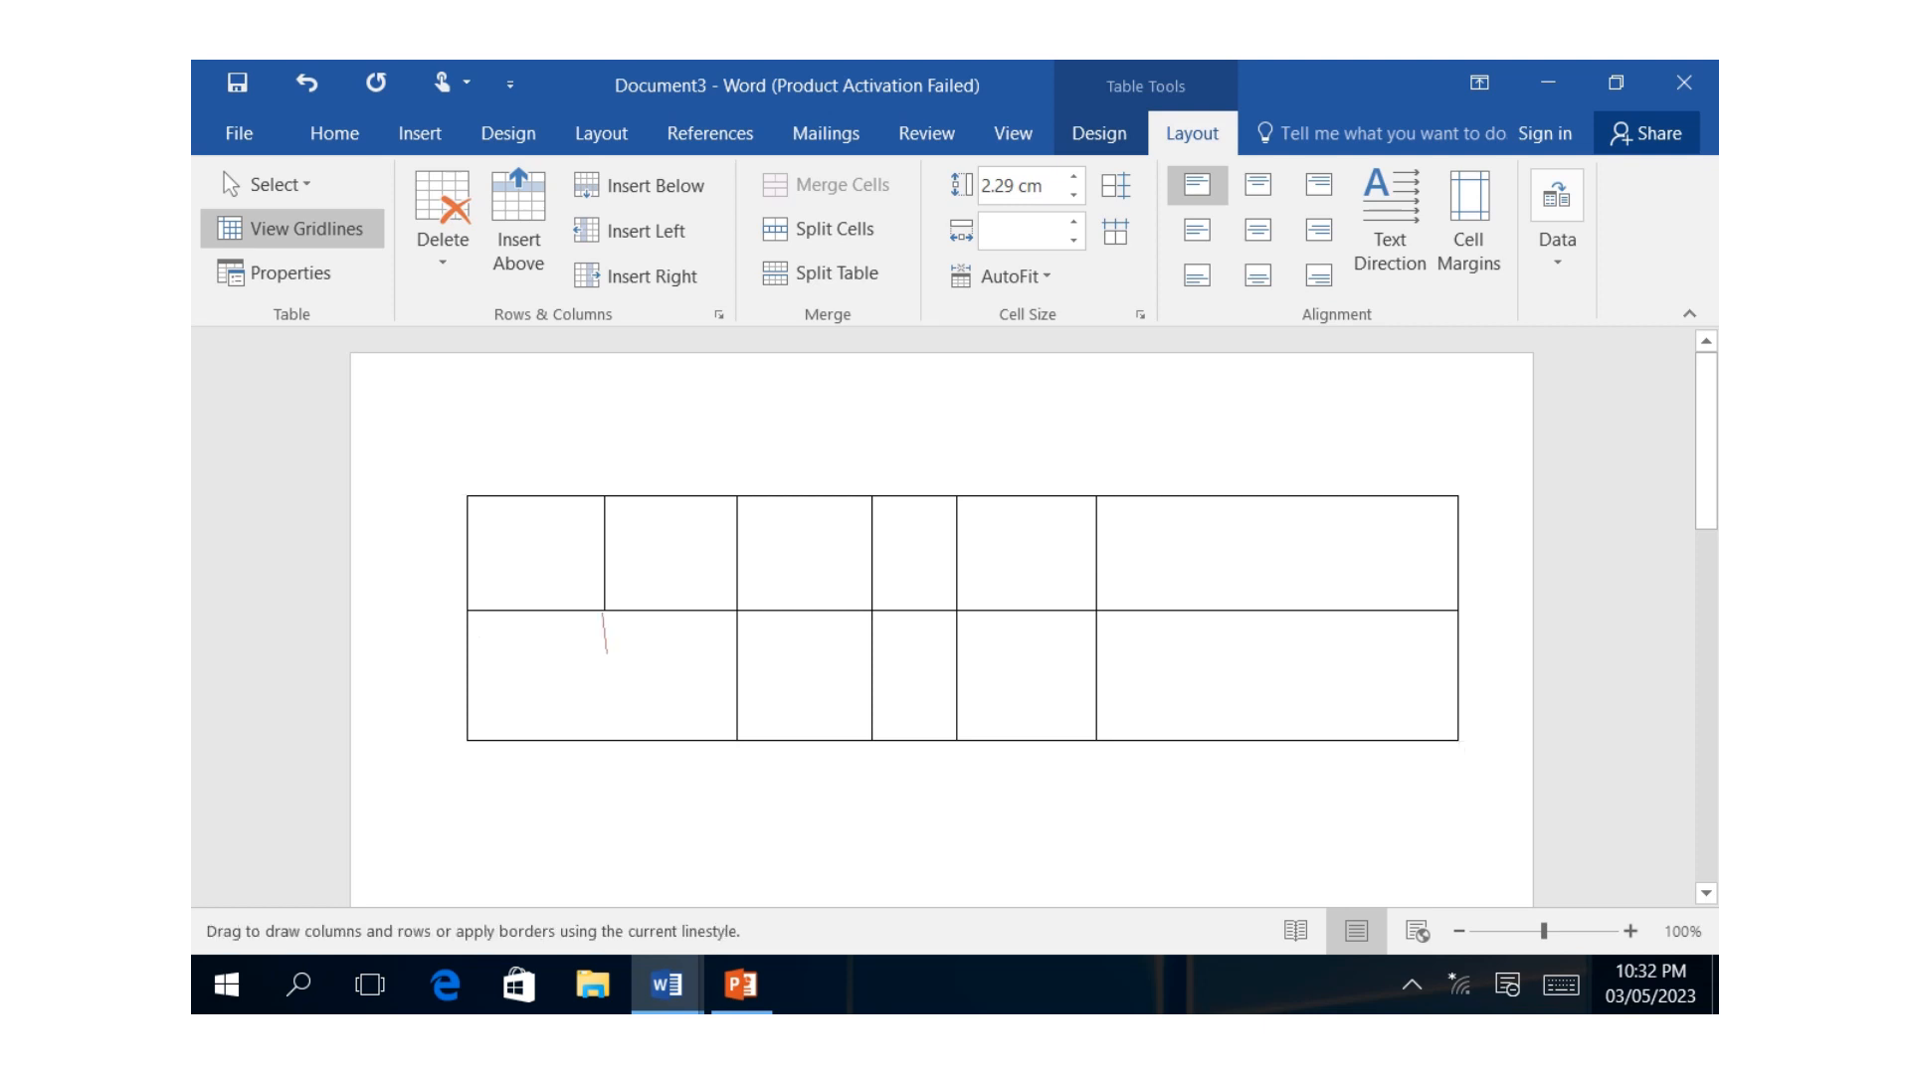
drag(603, 613, 603, 740)
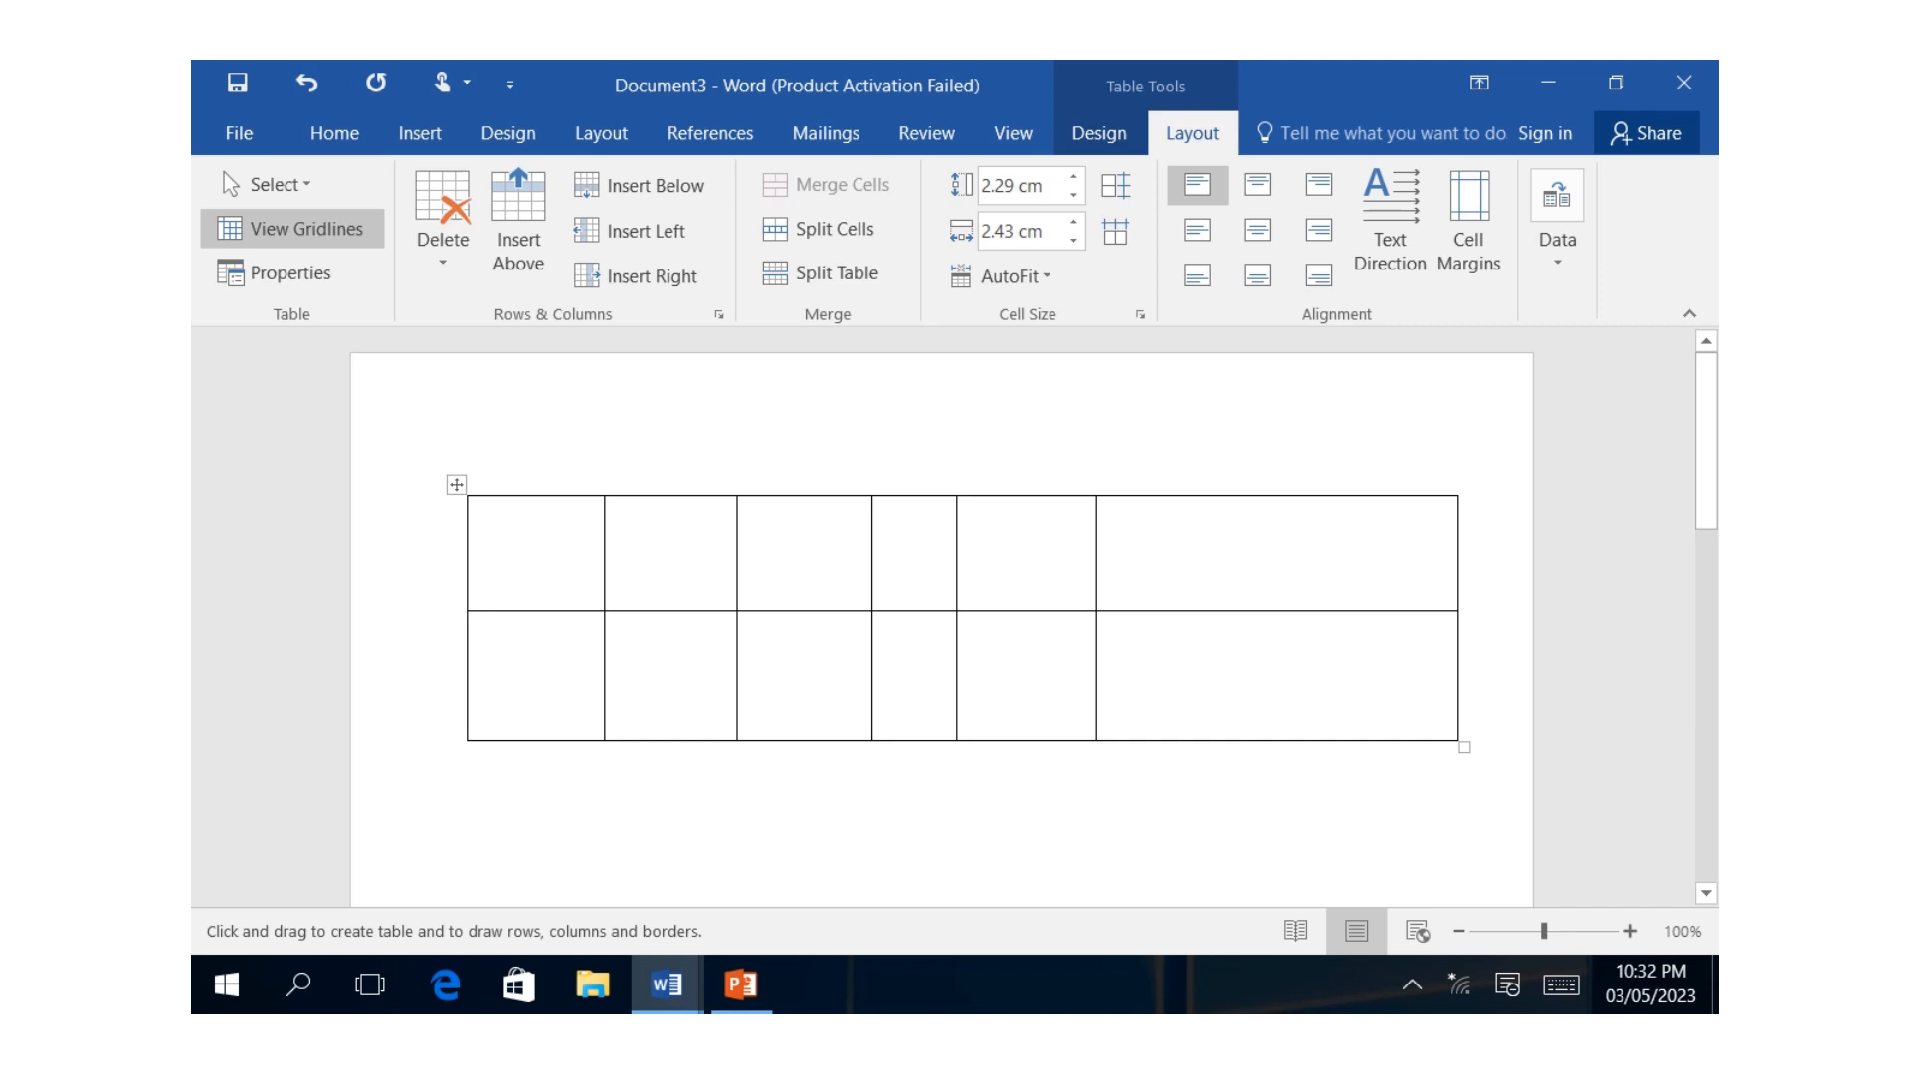
key(Escape)
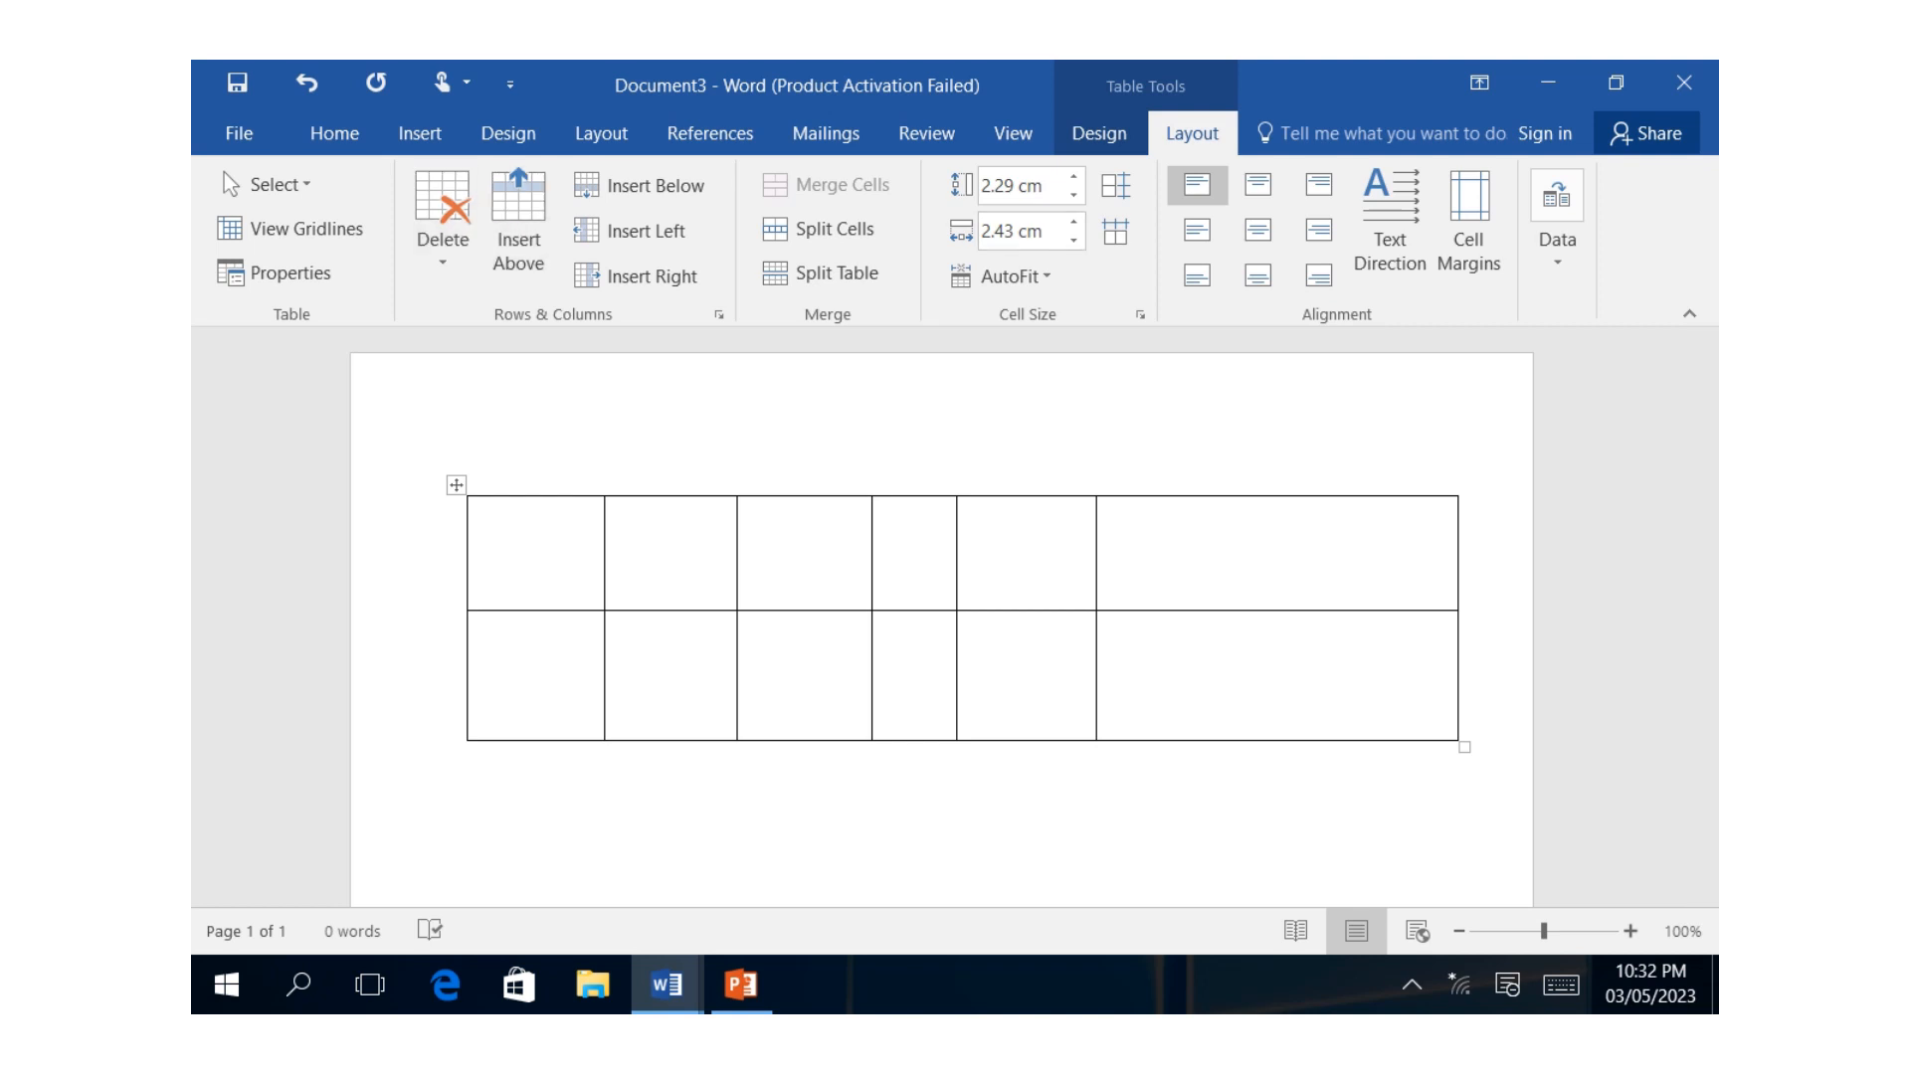
Delete the entire hand-drawn table.
click(443, 238)
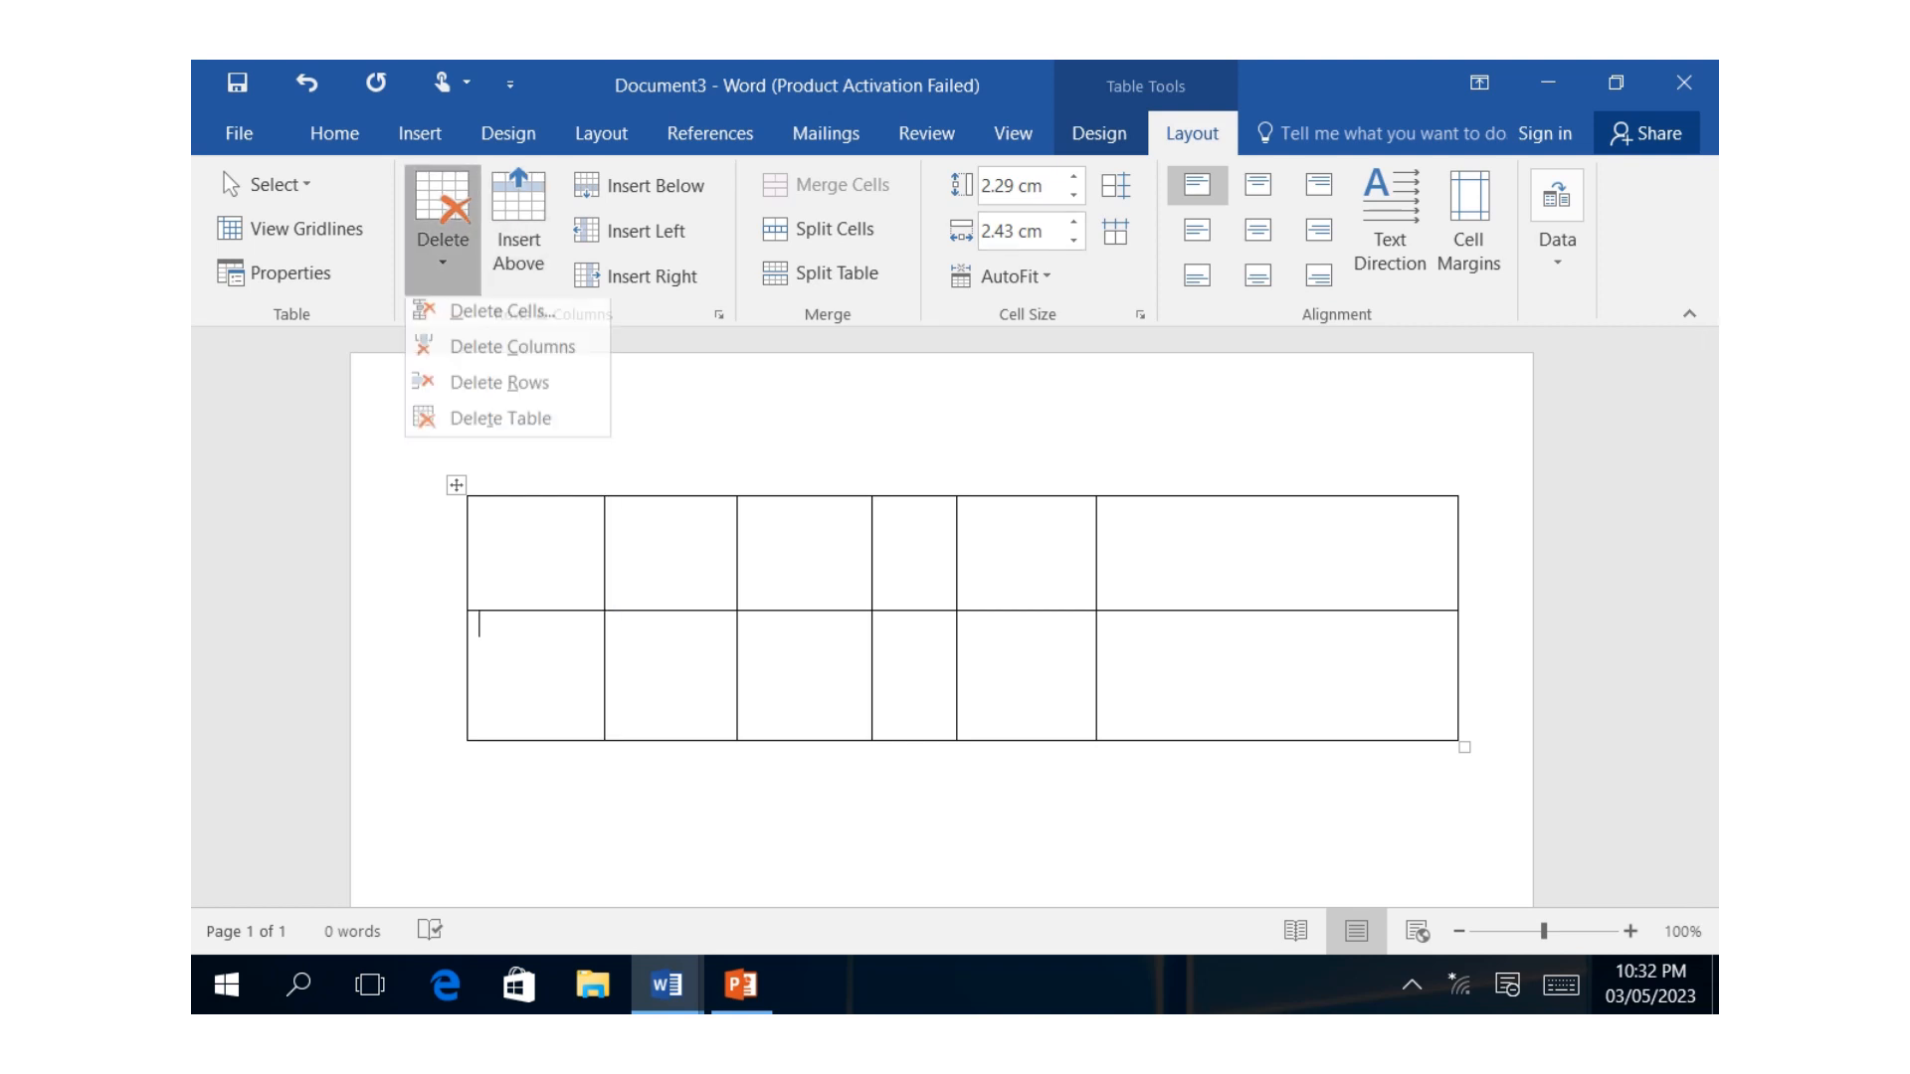
click(500, 427)
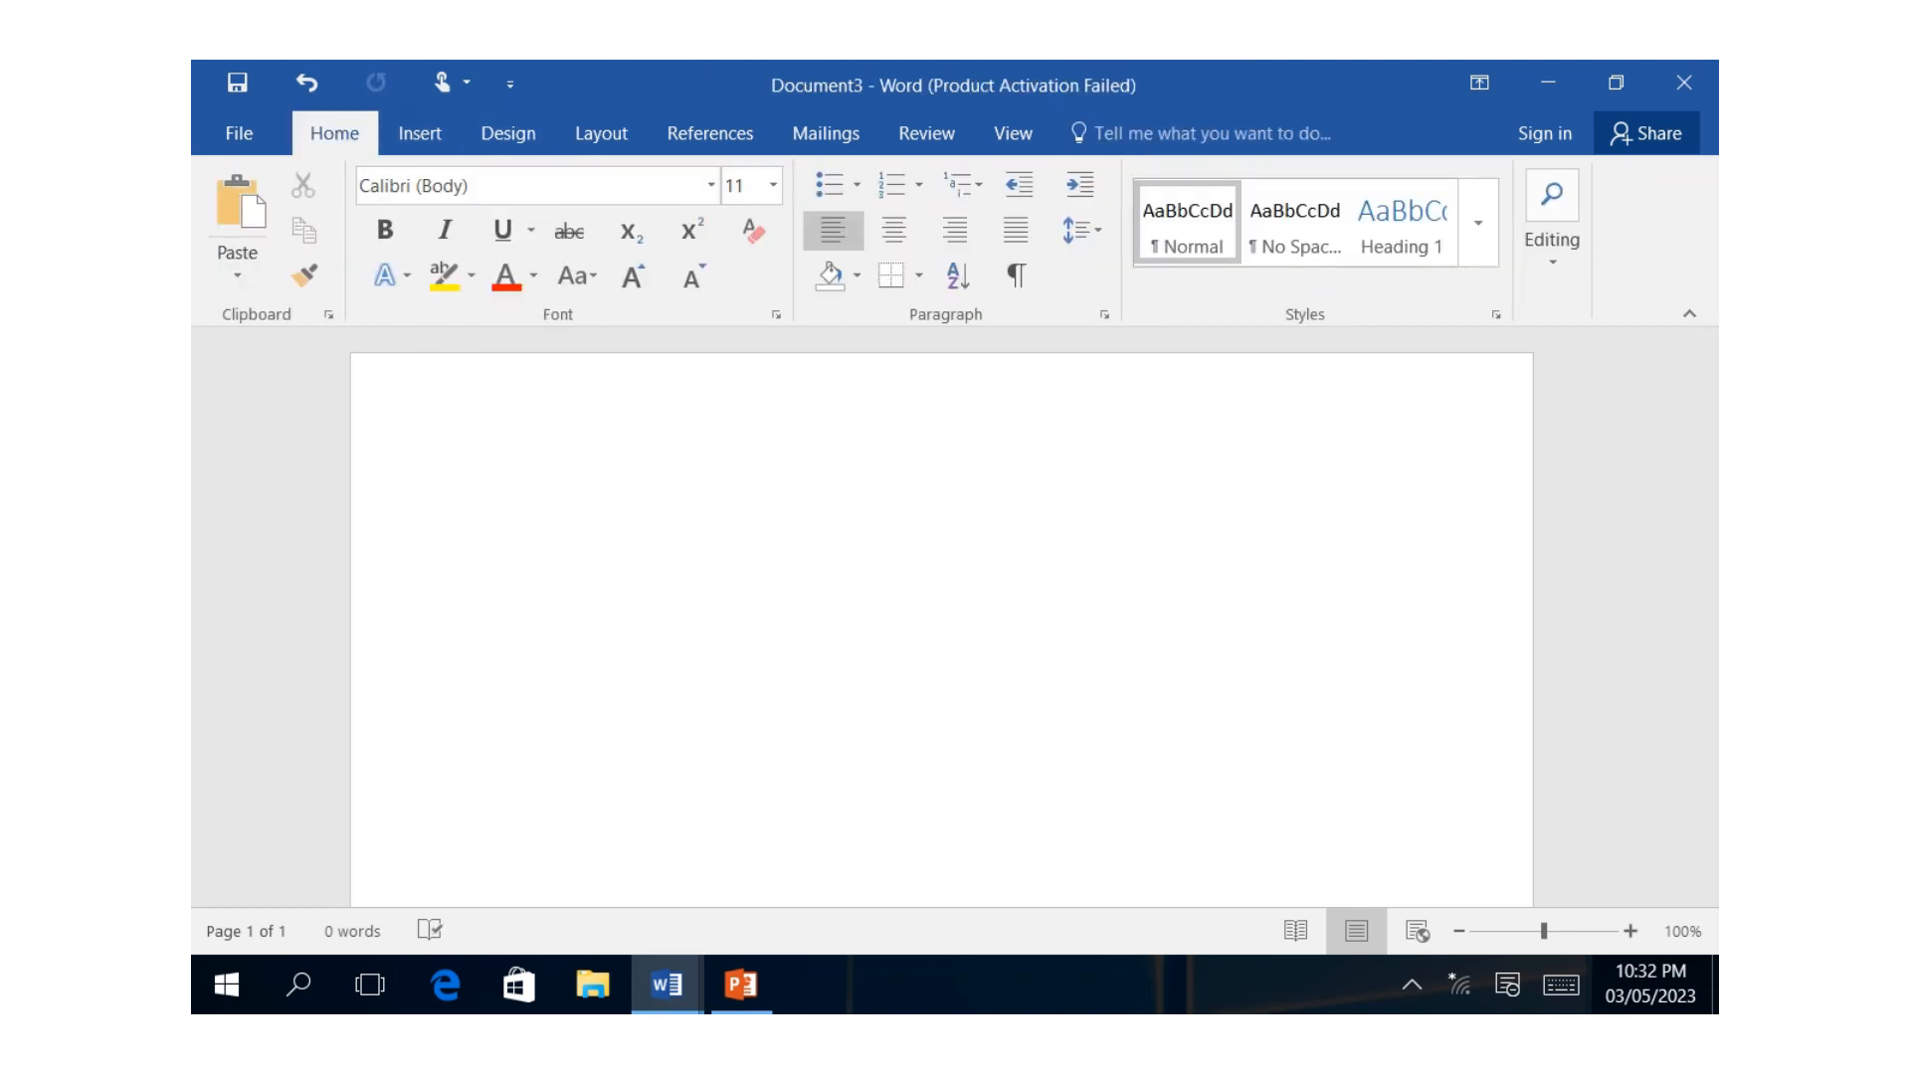
Insert an embedded Excel spreadsheet as a table and return to editing the document.
click(420, 133)
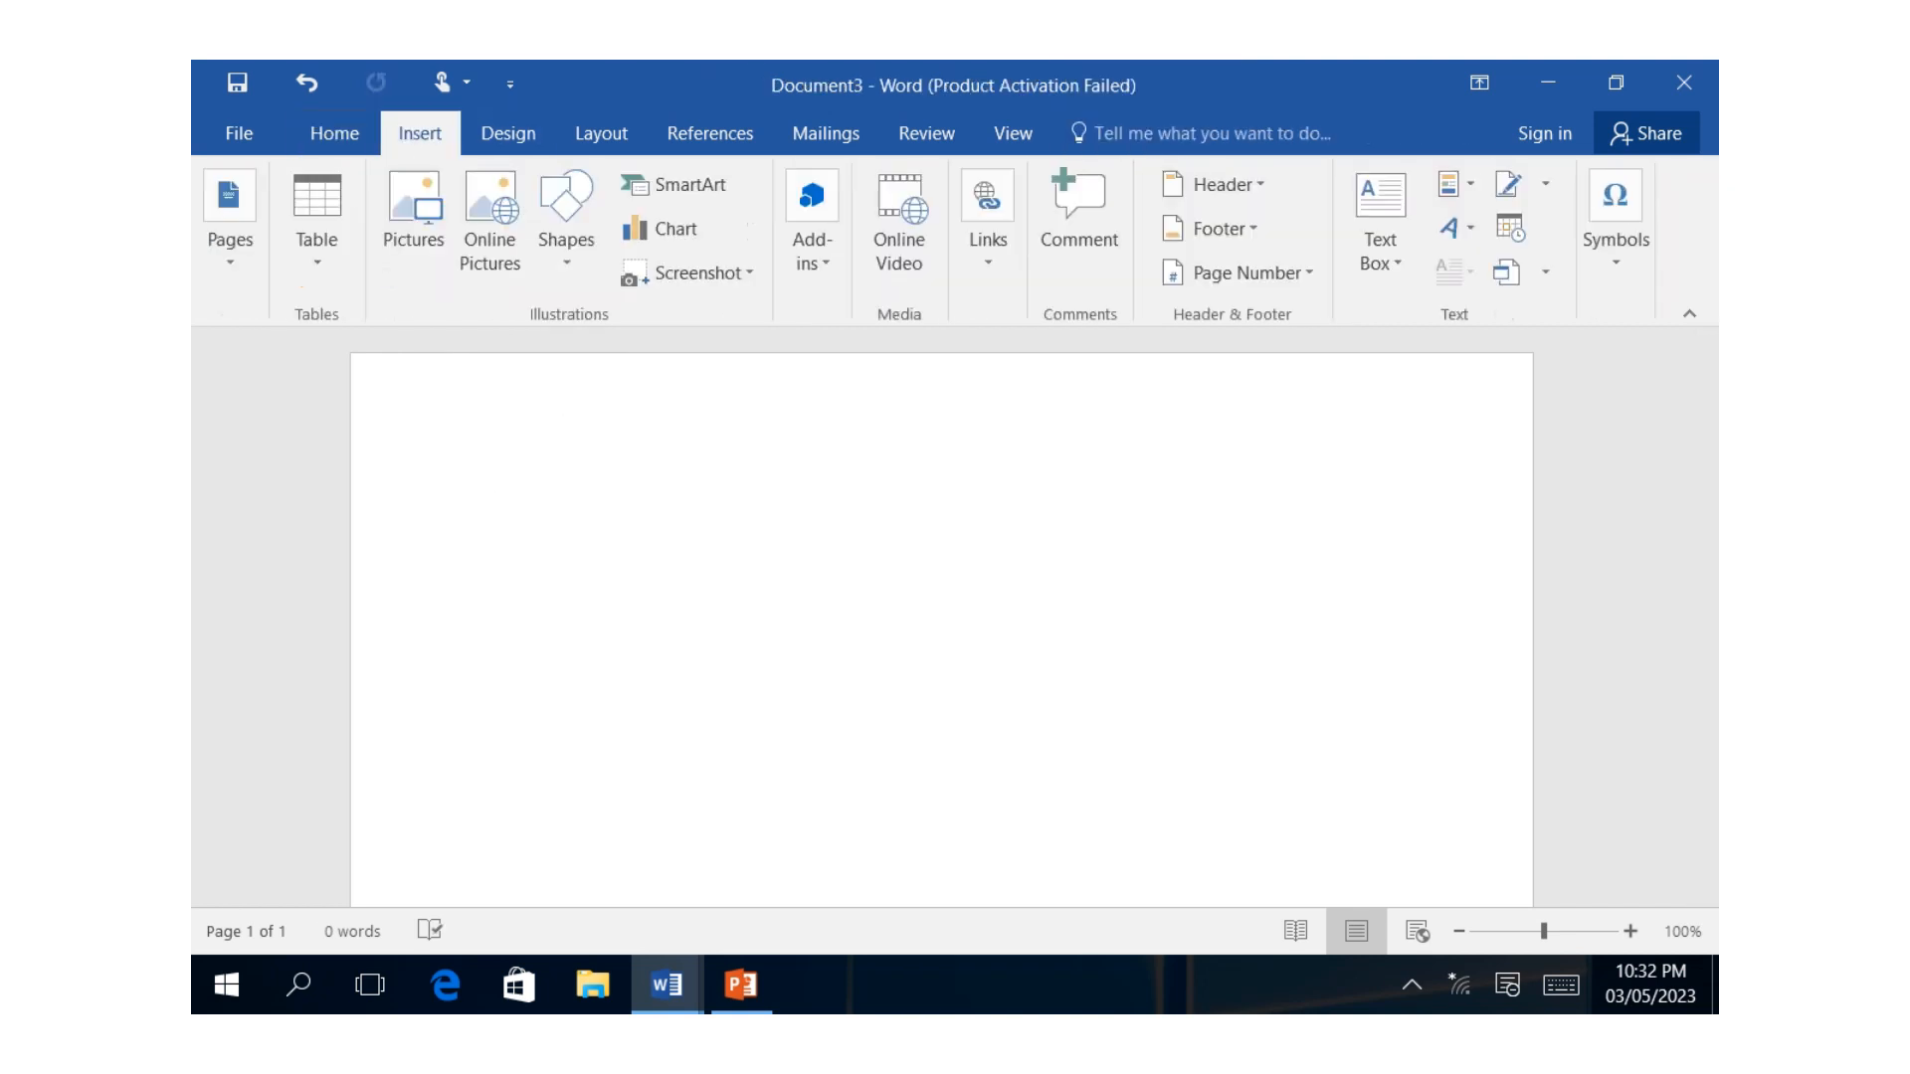
click(316, 229)
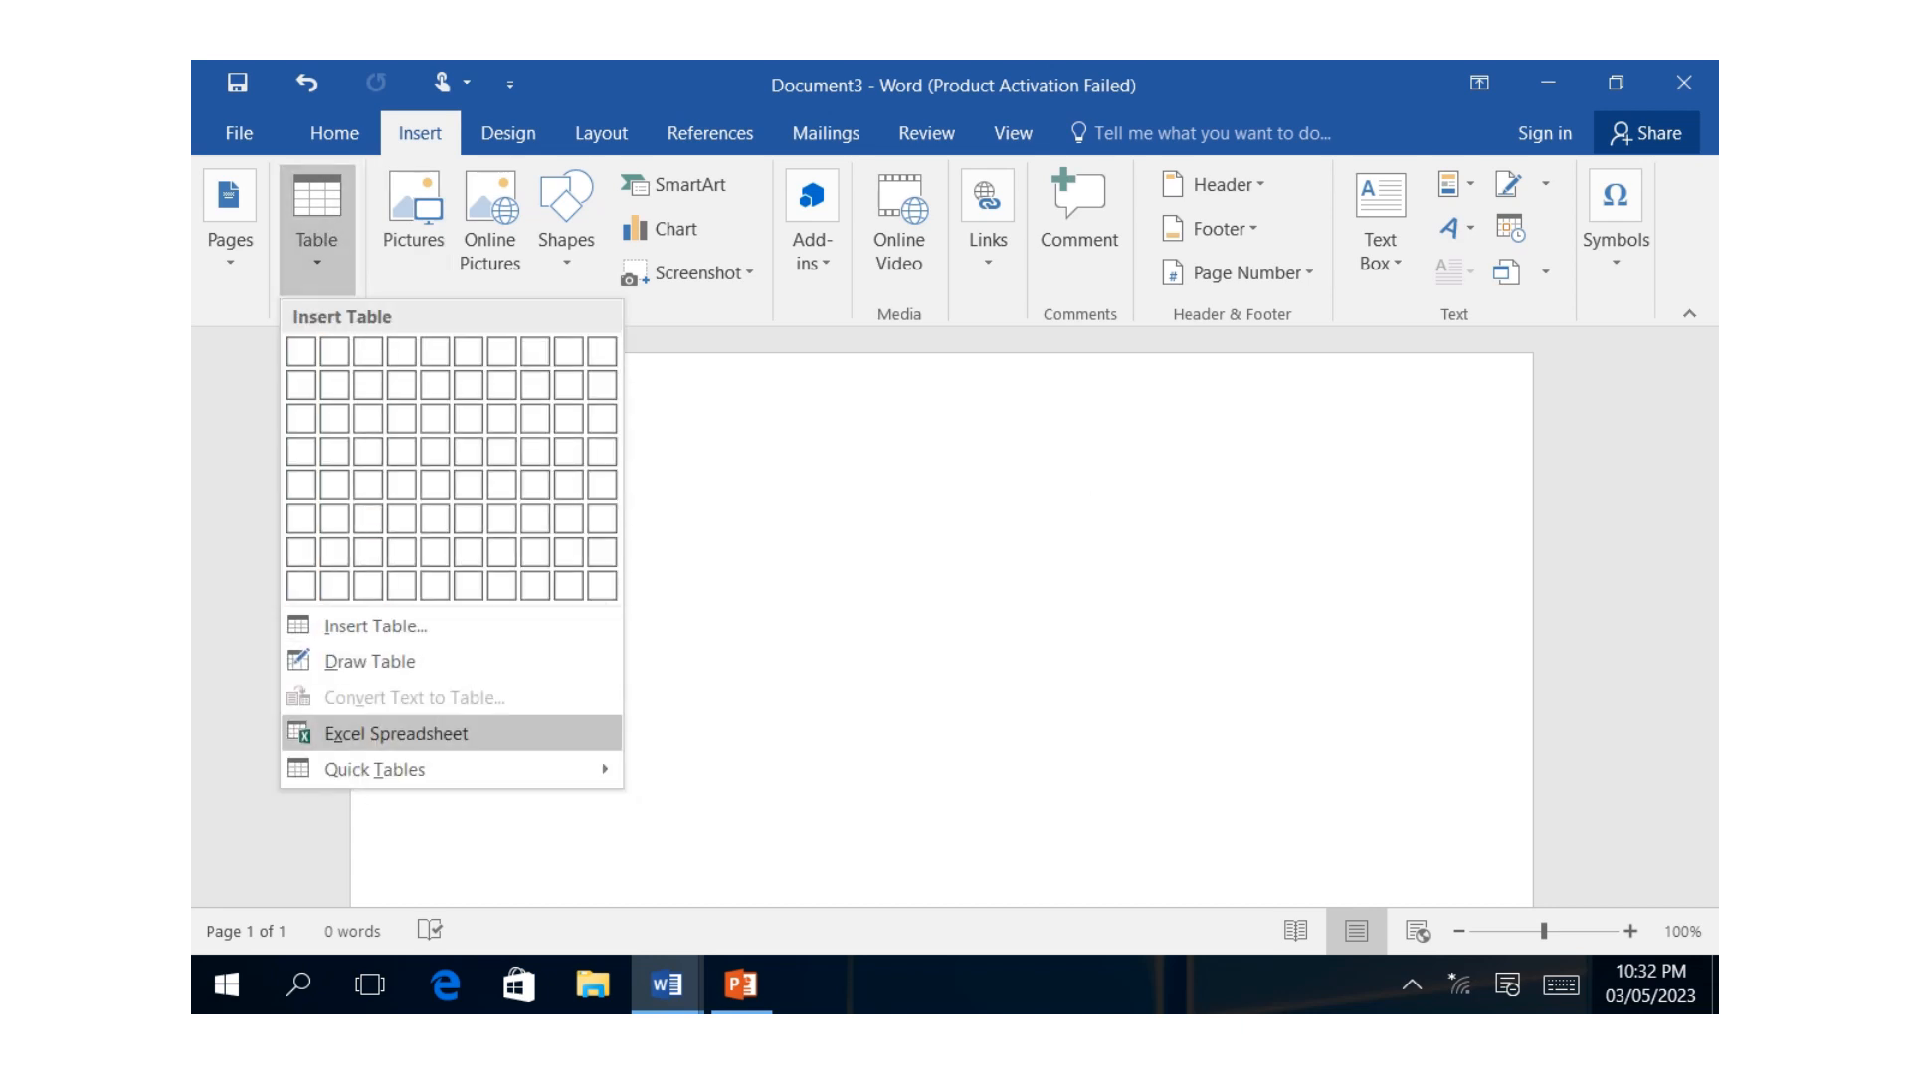
click(396, 733)
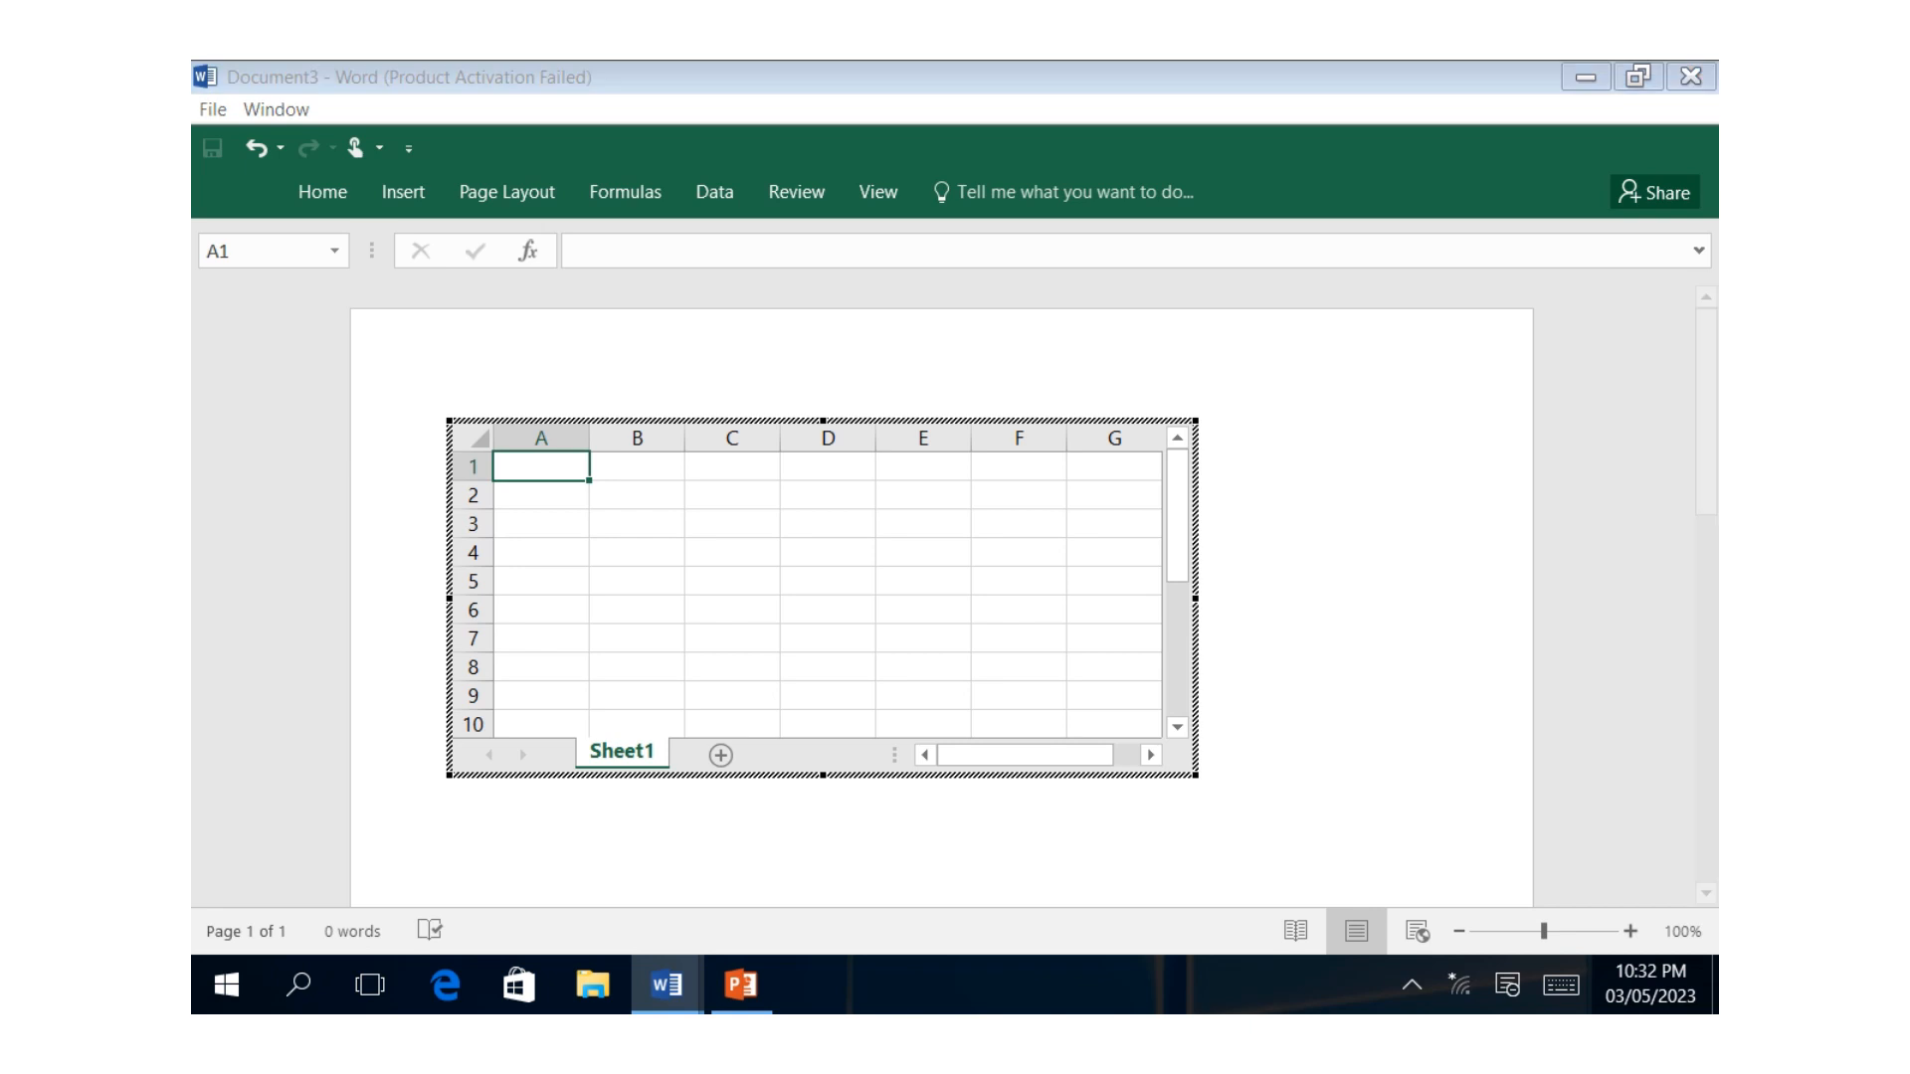
key(Return)
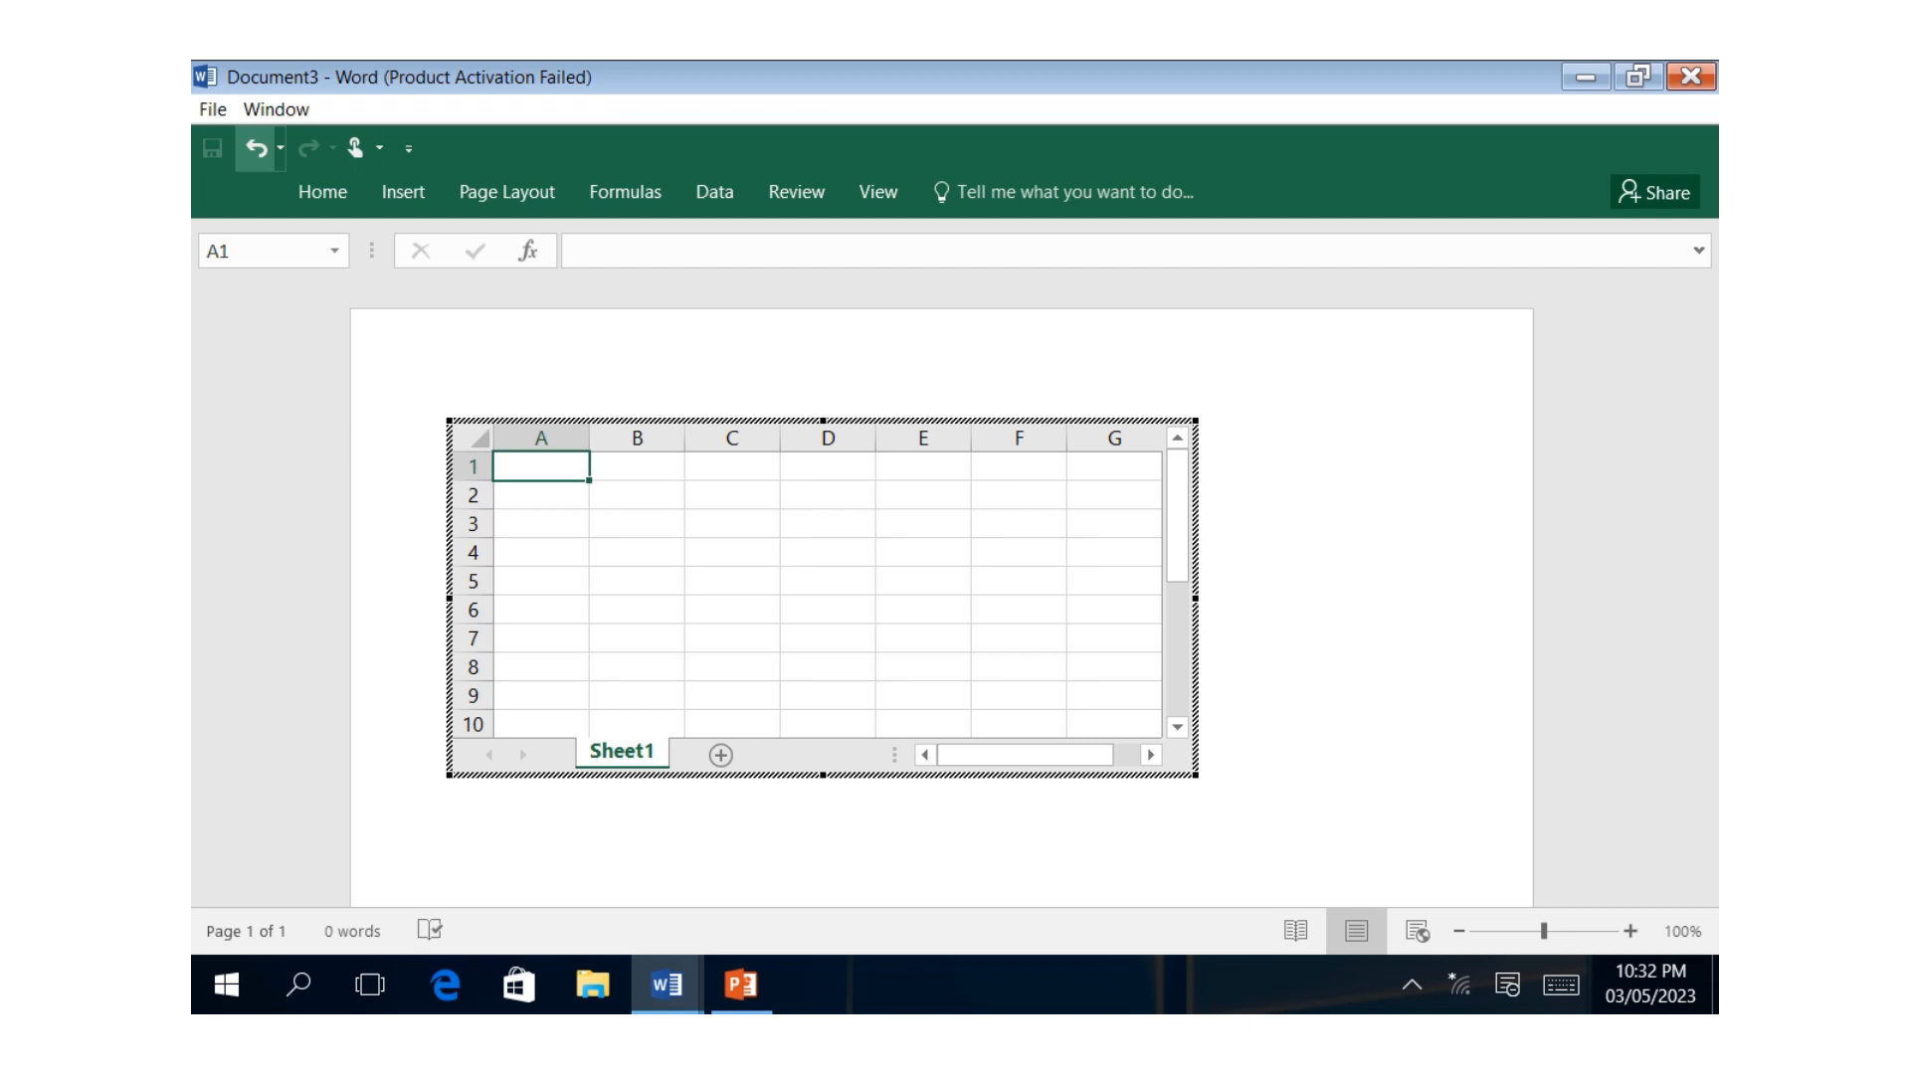
key(Escape)
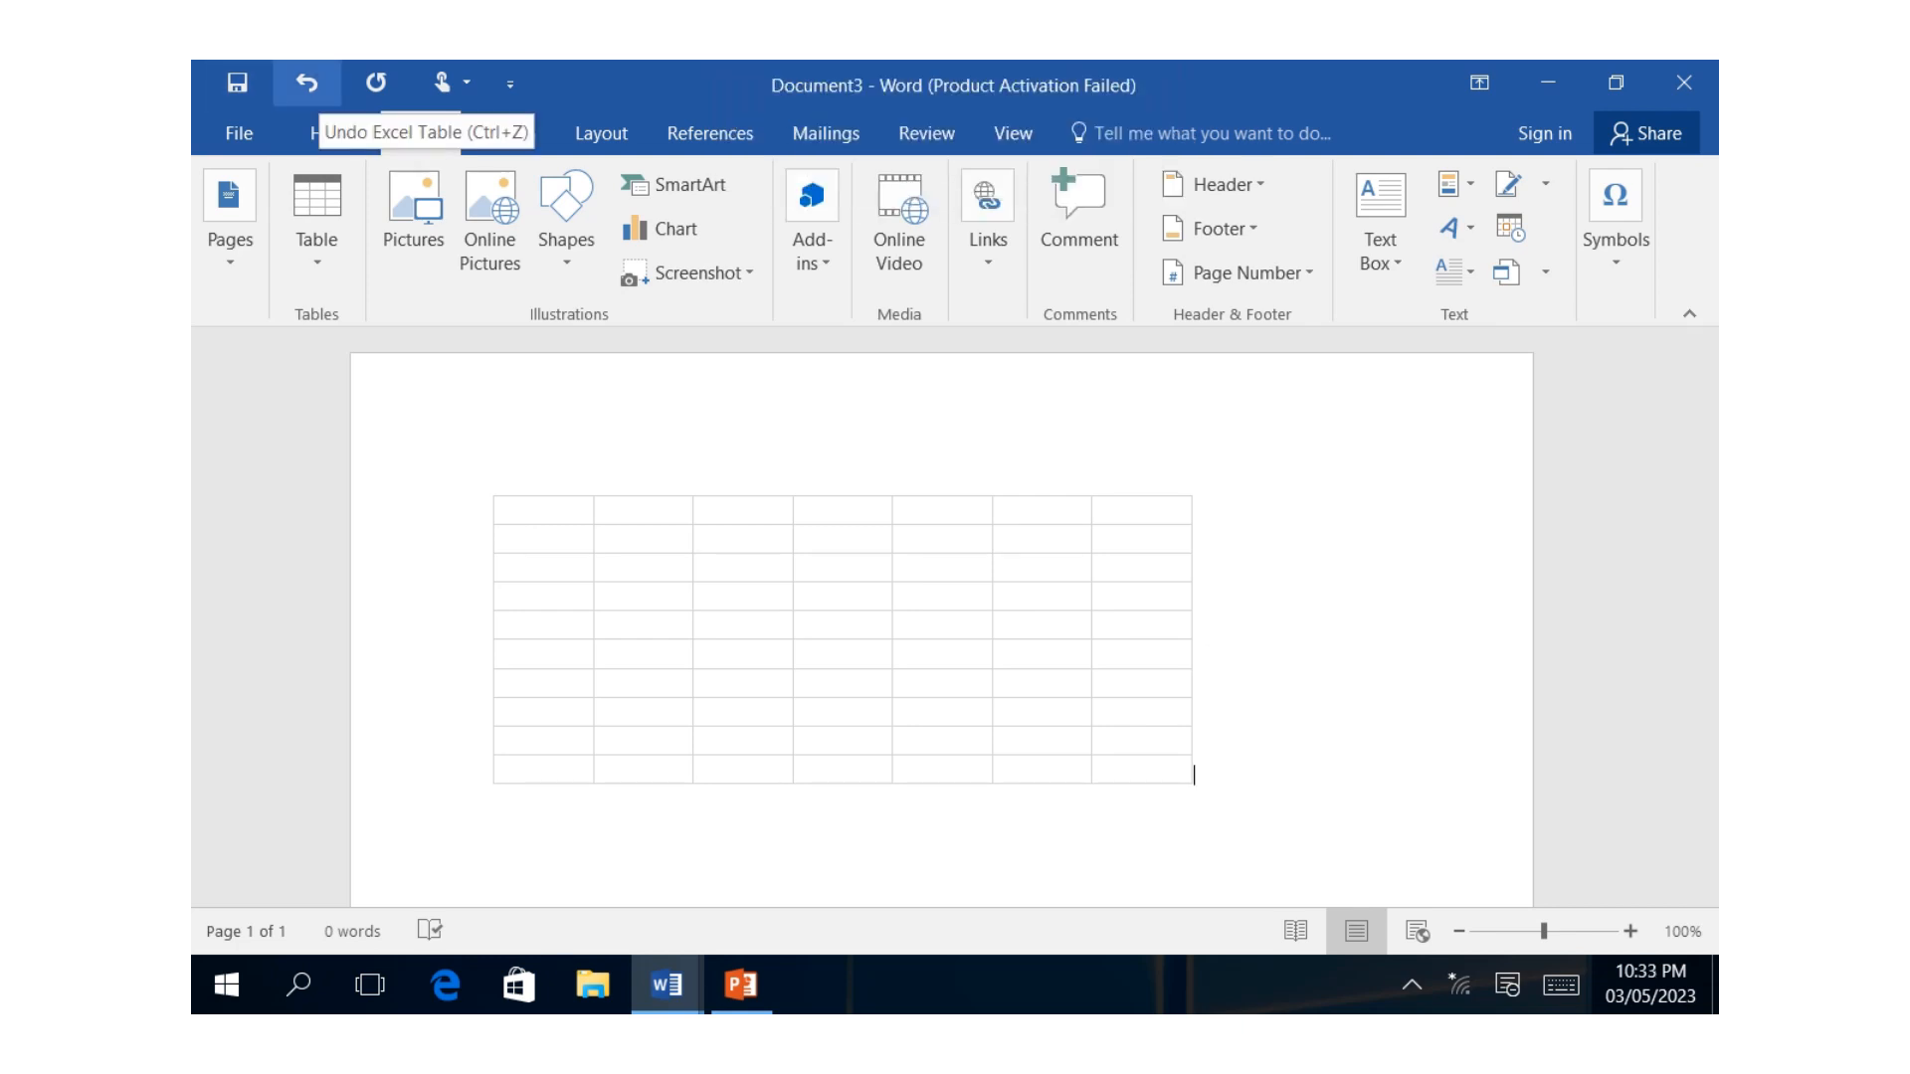
Undo the Excel table insertion and insert the built-in quick table With Subheads 2 in the blank document.
click(306, 83)
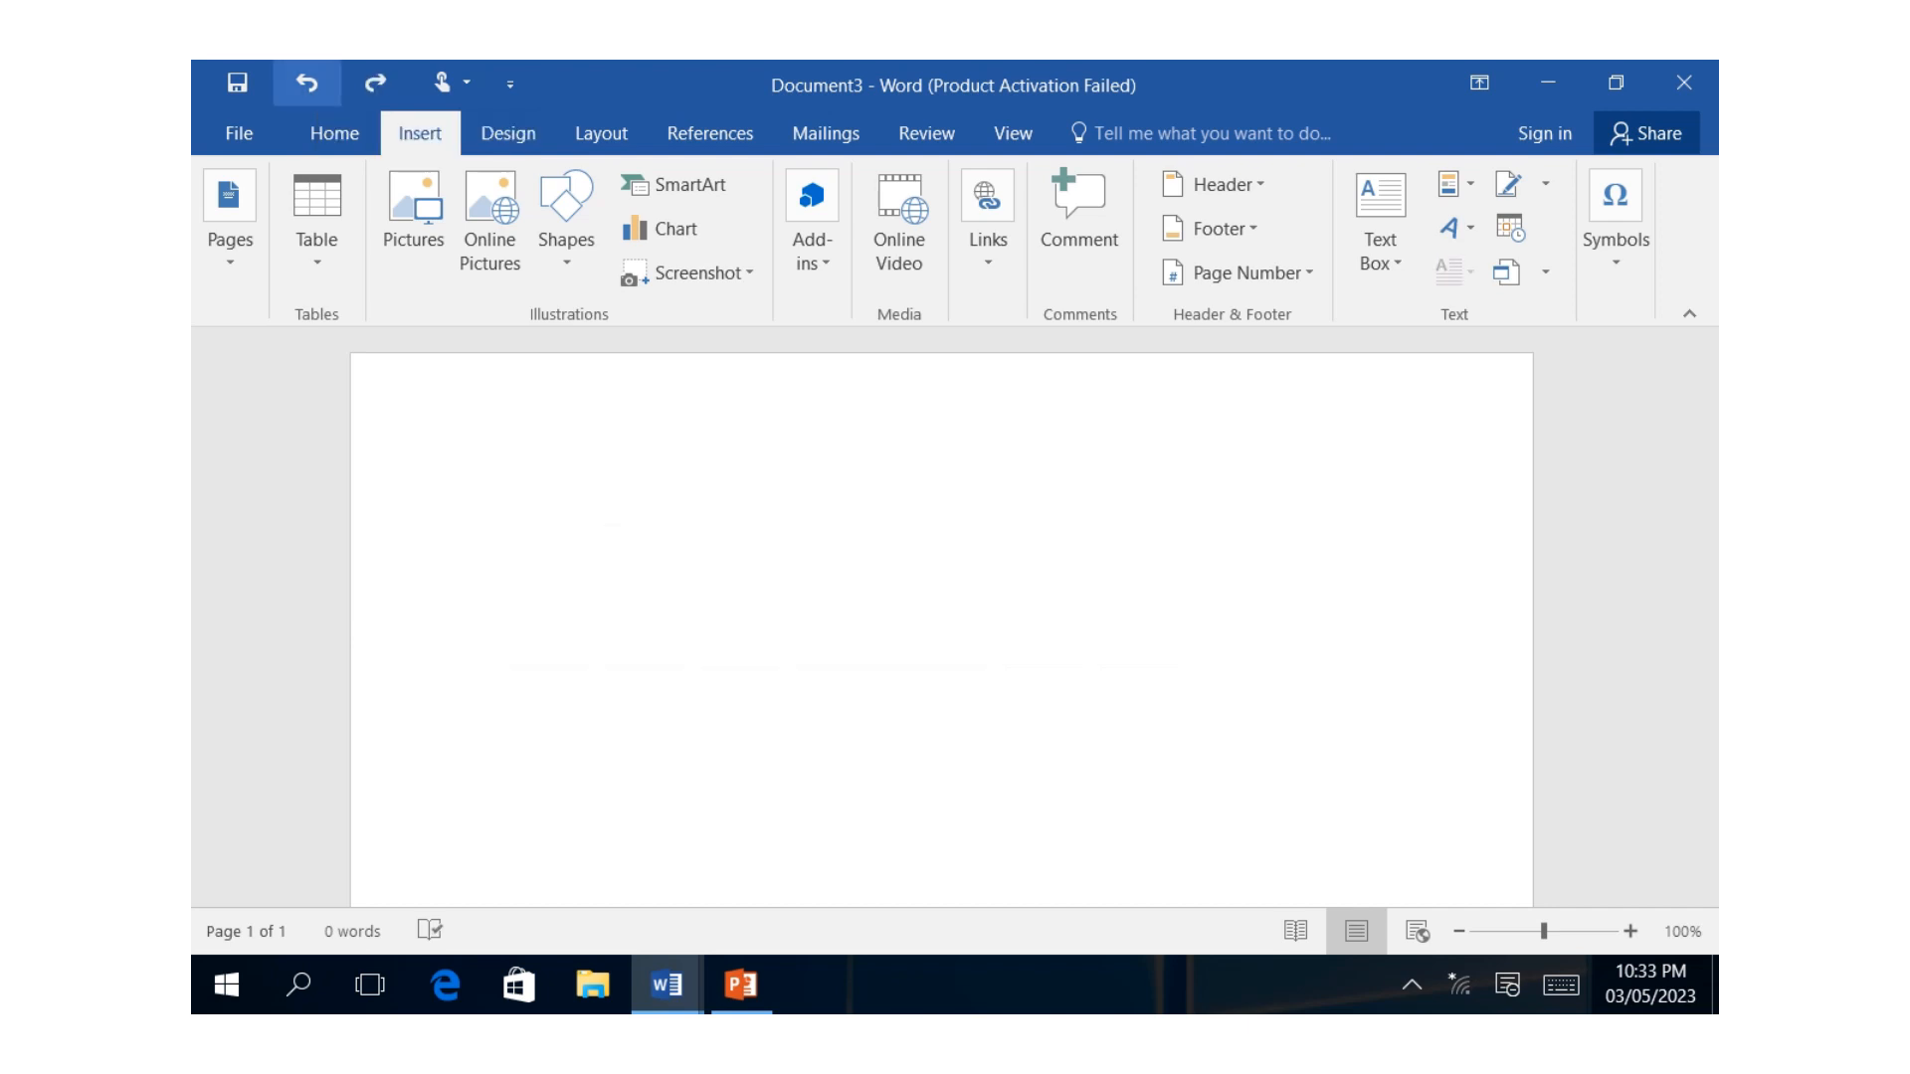
click(316, 229)
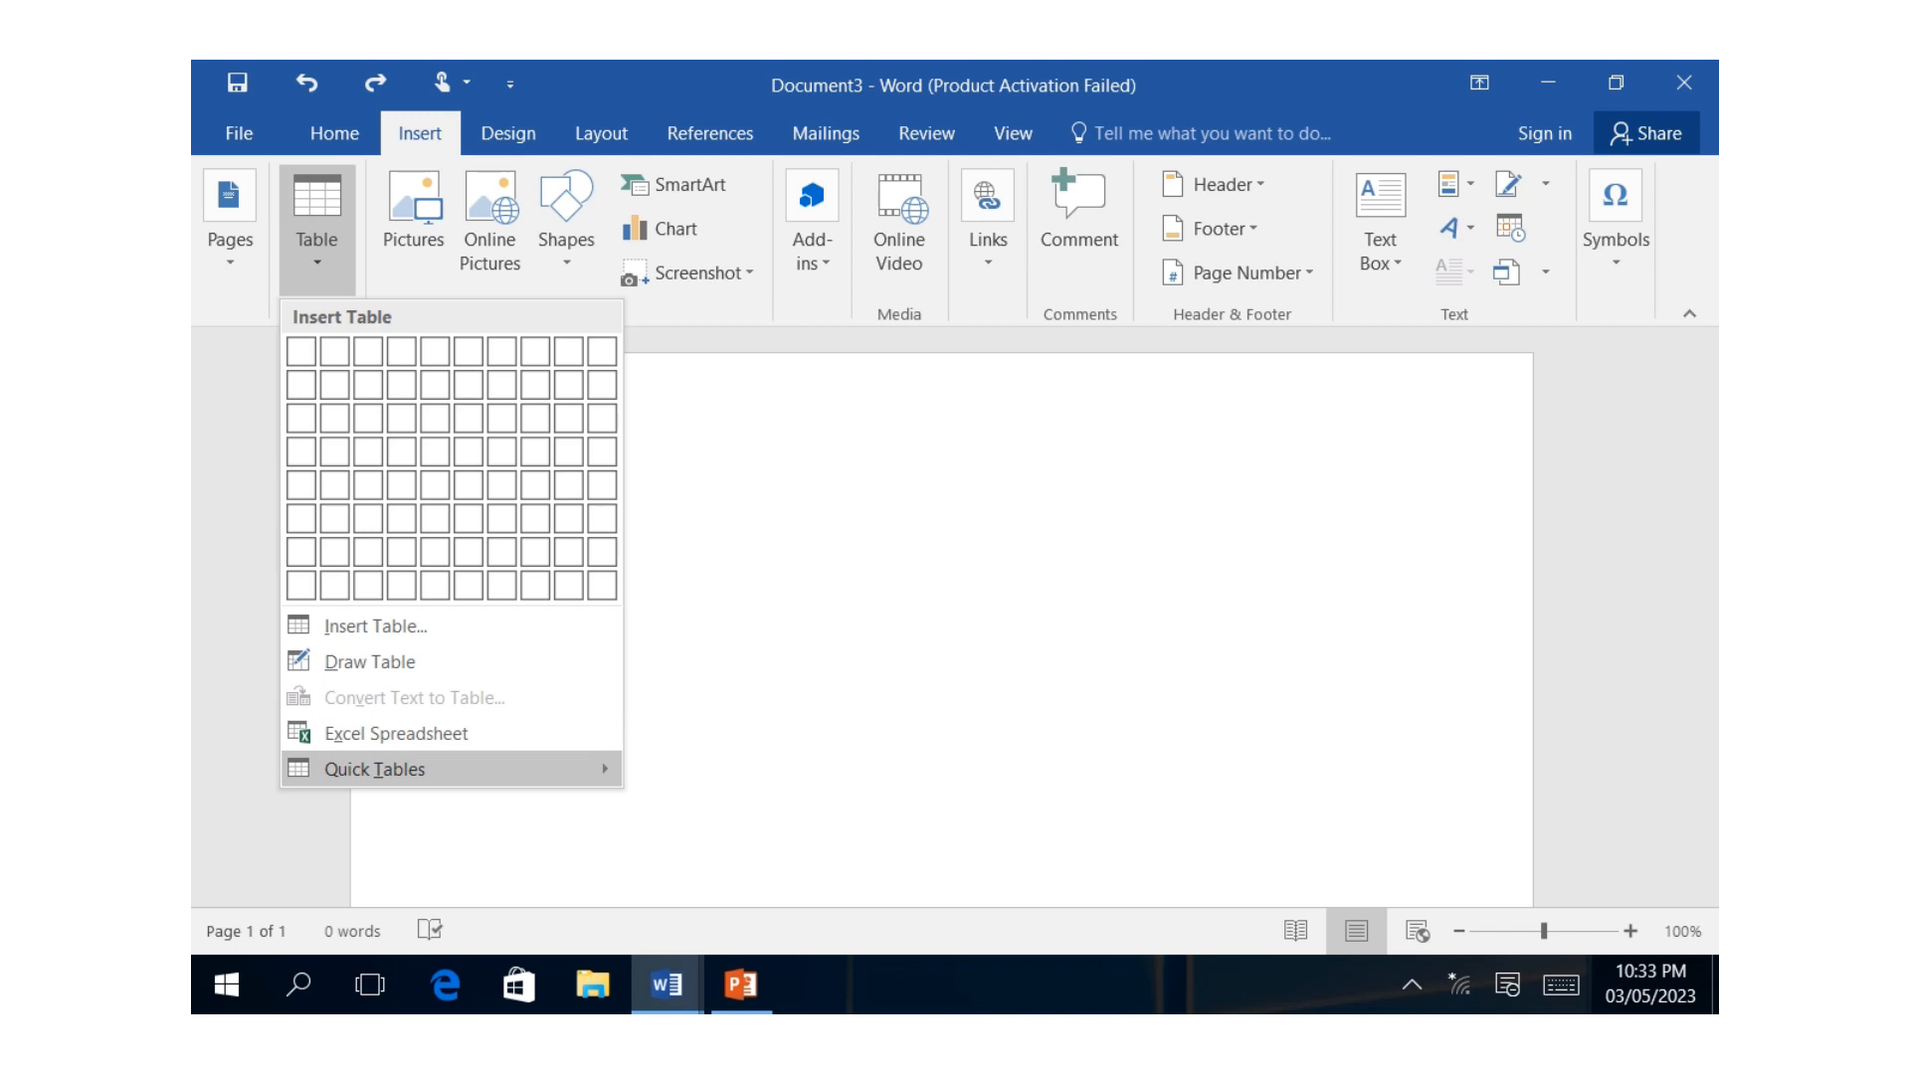
mouse_move(374, 769)
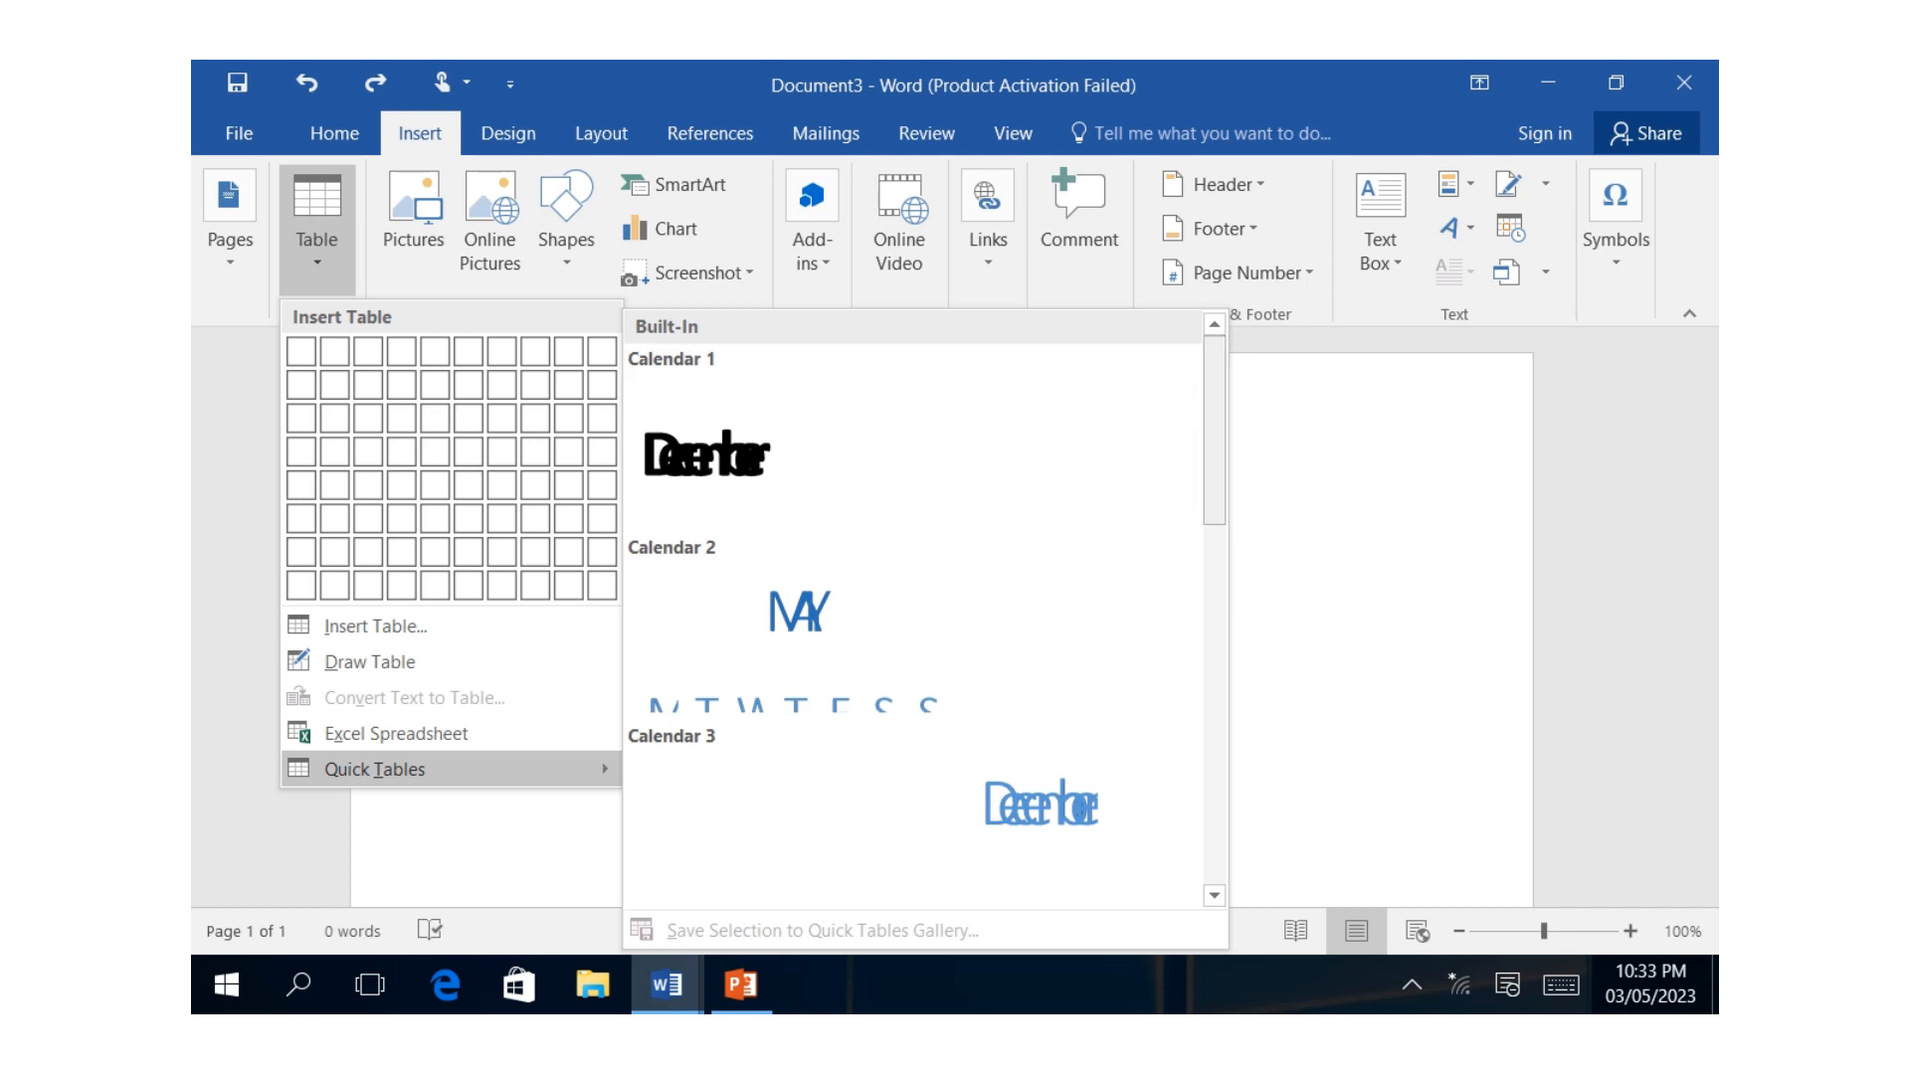
scroll(913, 607, down, 3)
scroll(913, 607, down, 3)
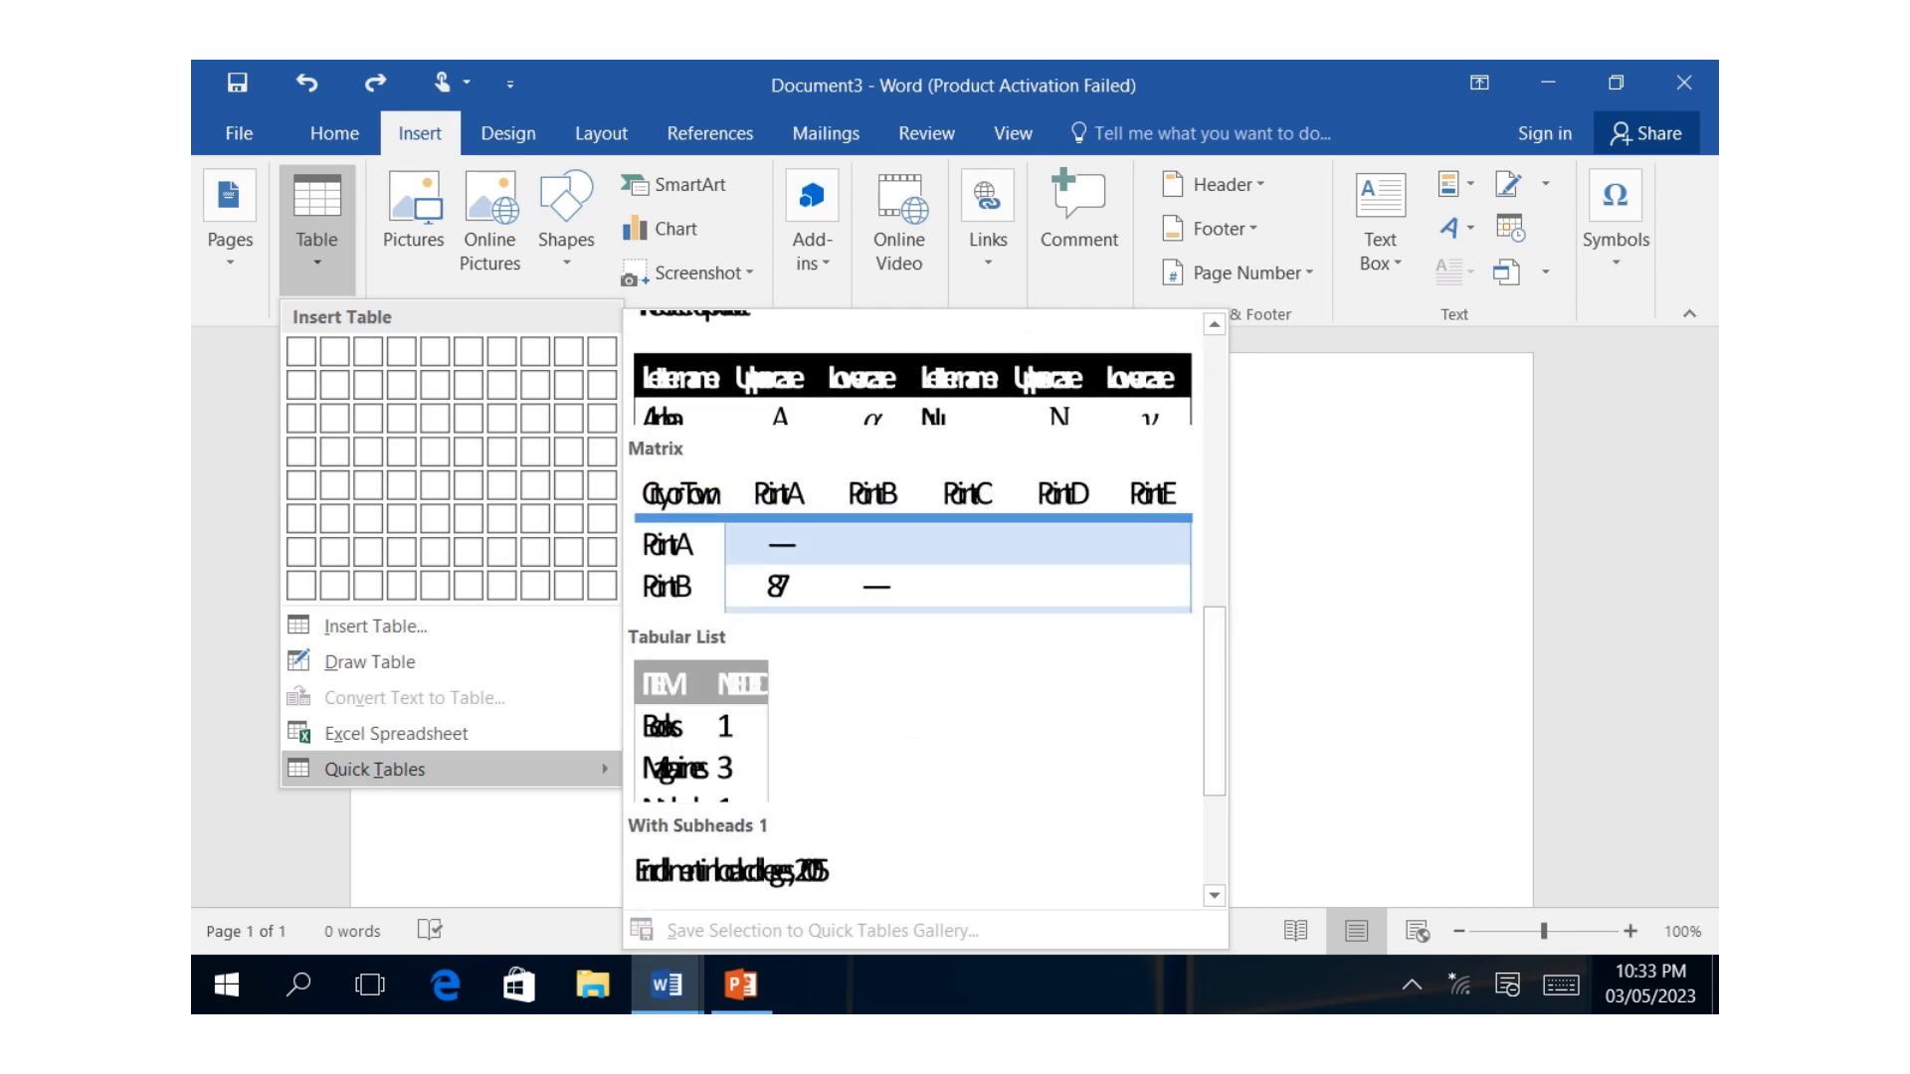
scroll(913, 607, down, 3)
scroll(913, 607, down, 2)
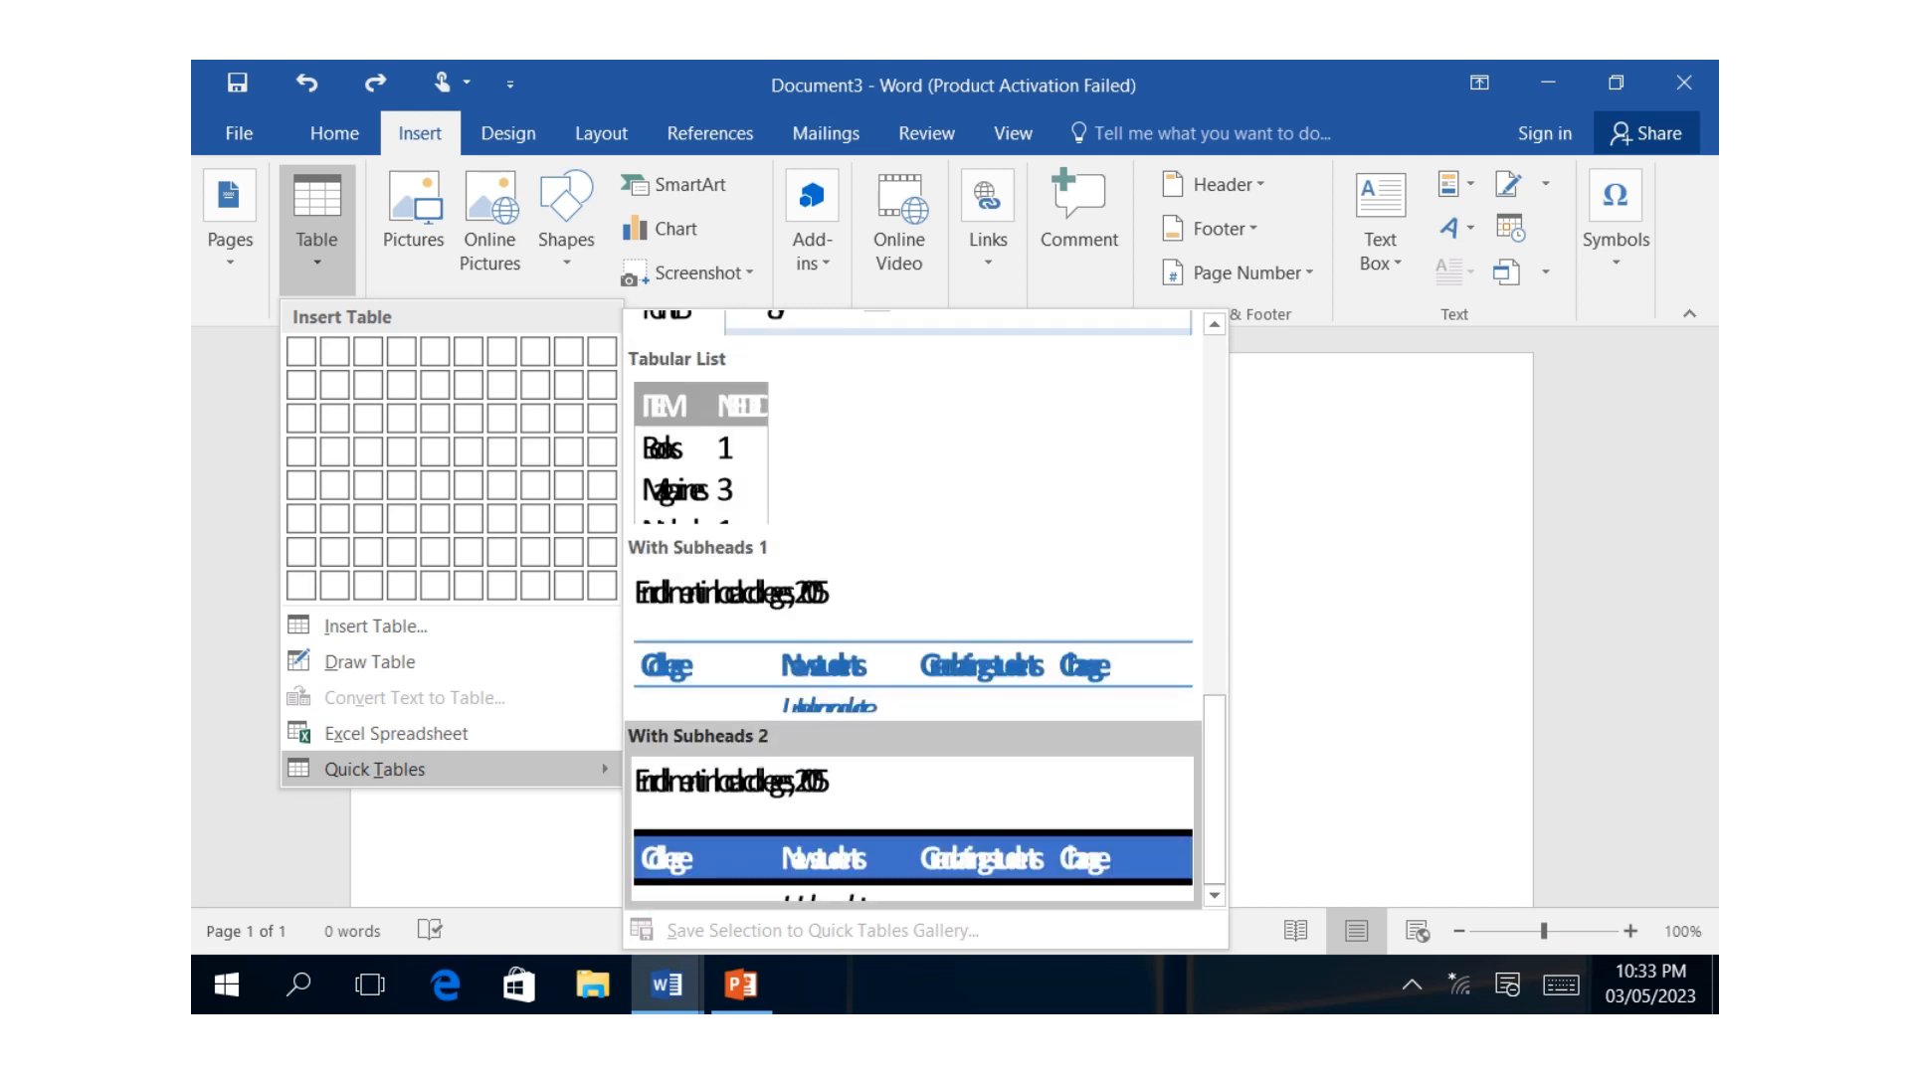
click(913, 796)
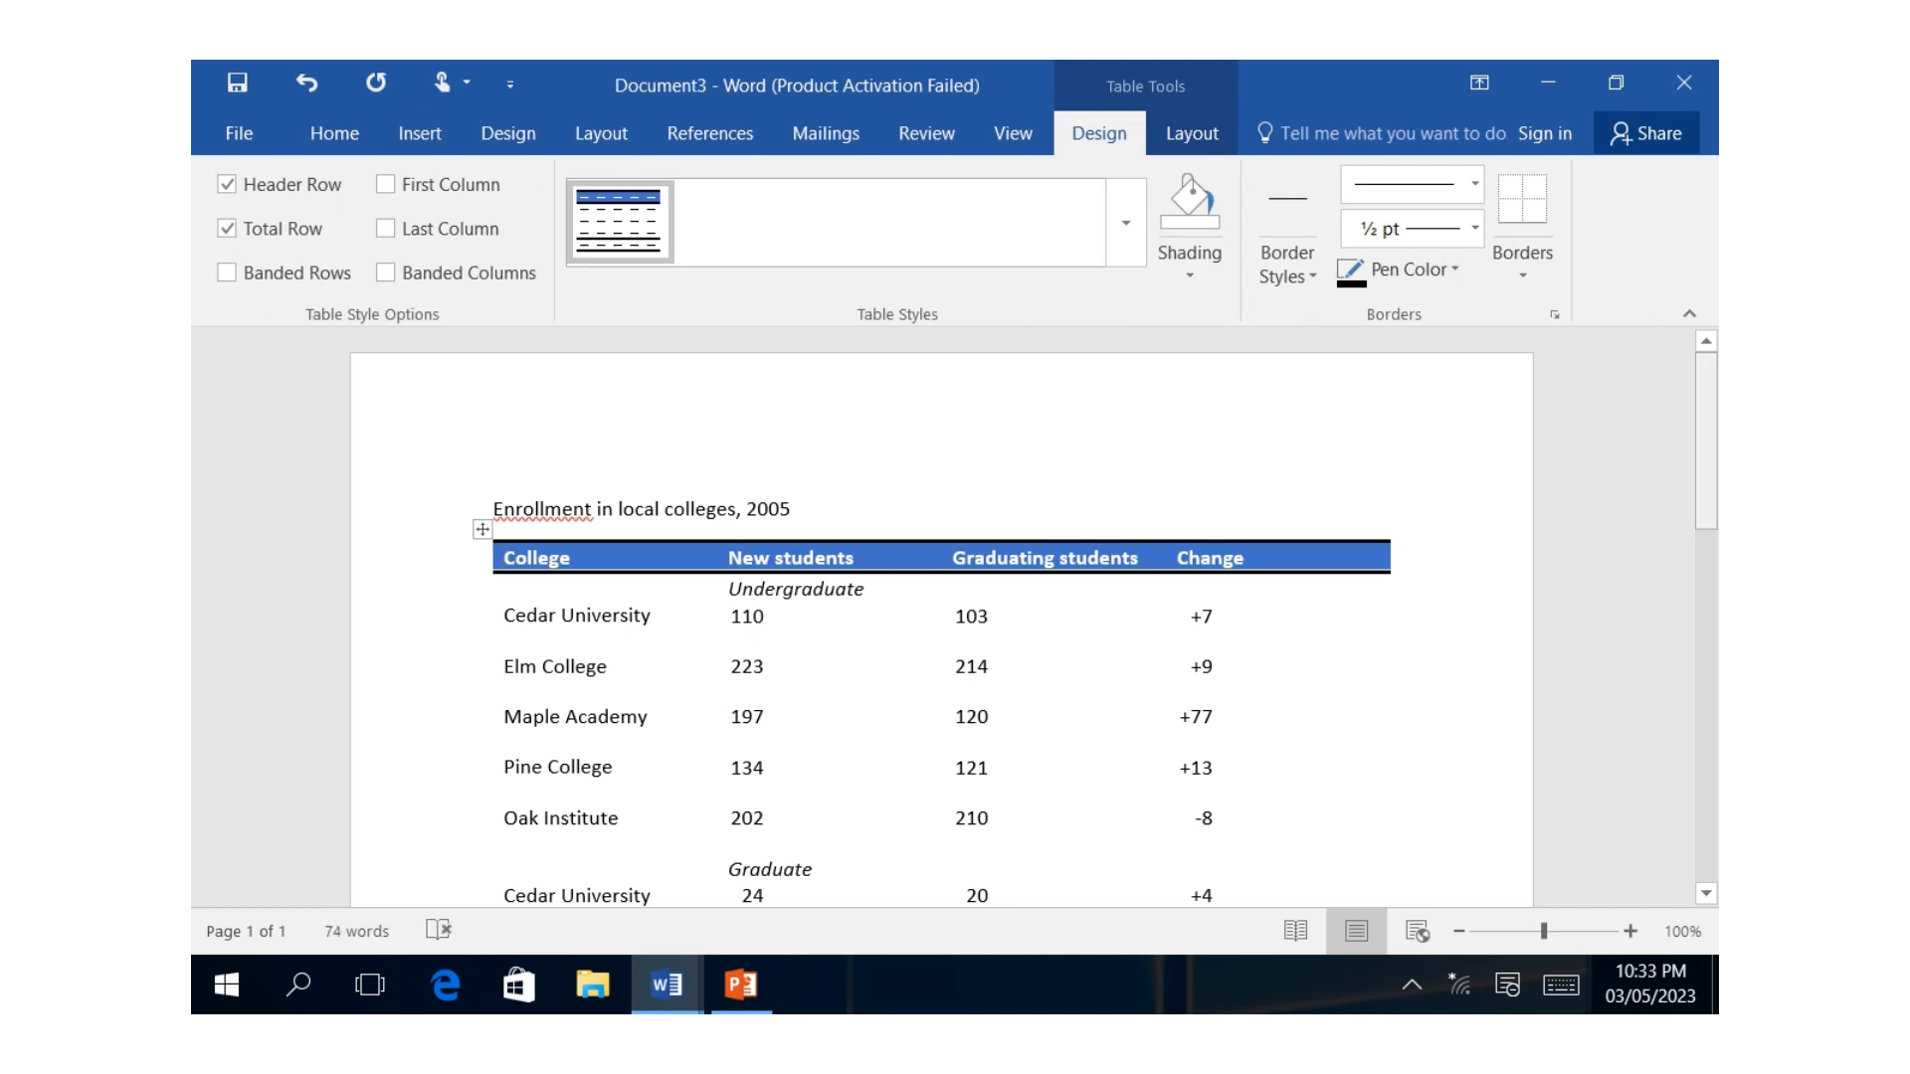
Examine the inserted college enrollment table from its header row down to the total and source lines.
scroll(1035, 617, down, 9)
scroll(1035, 617, up, 4)
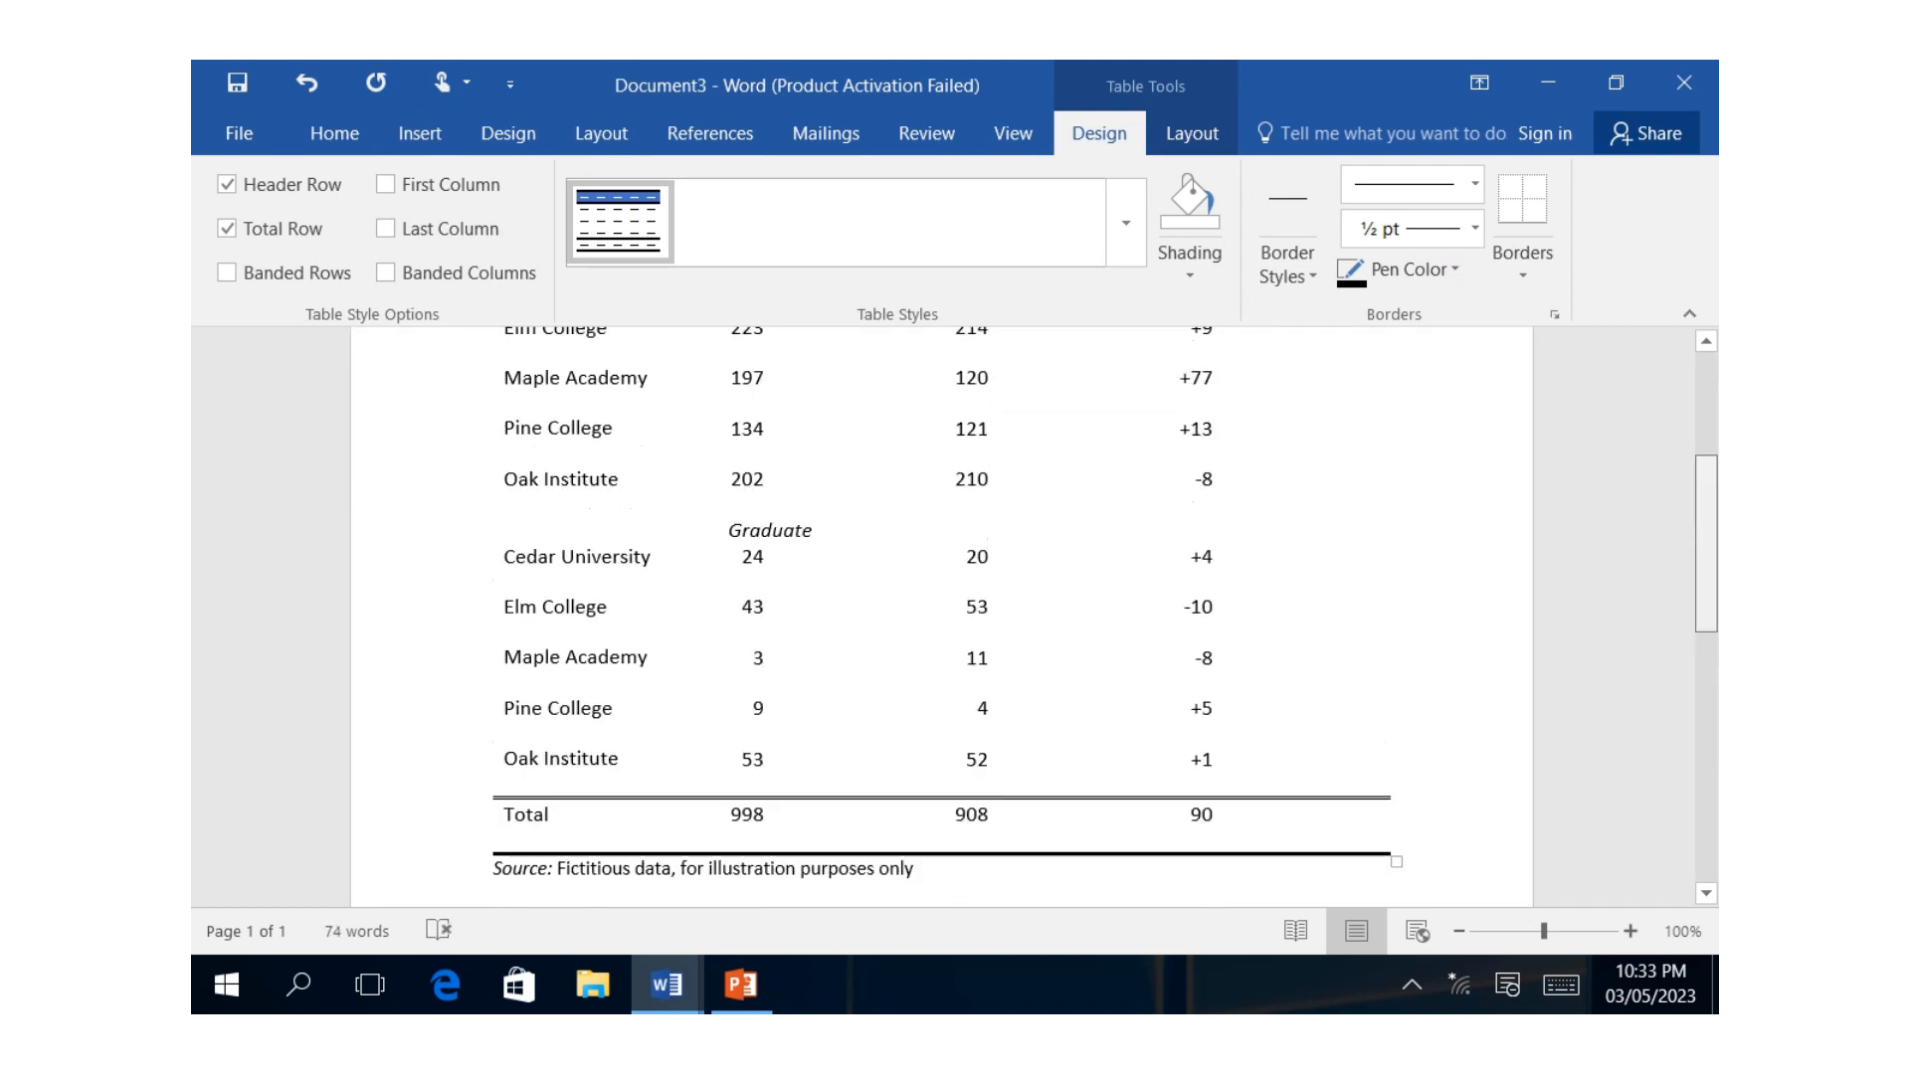
scroll(1034, 617, up, 4)
scroll(1035, 617, down, 3)
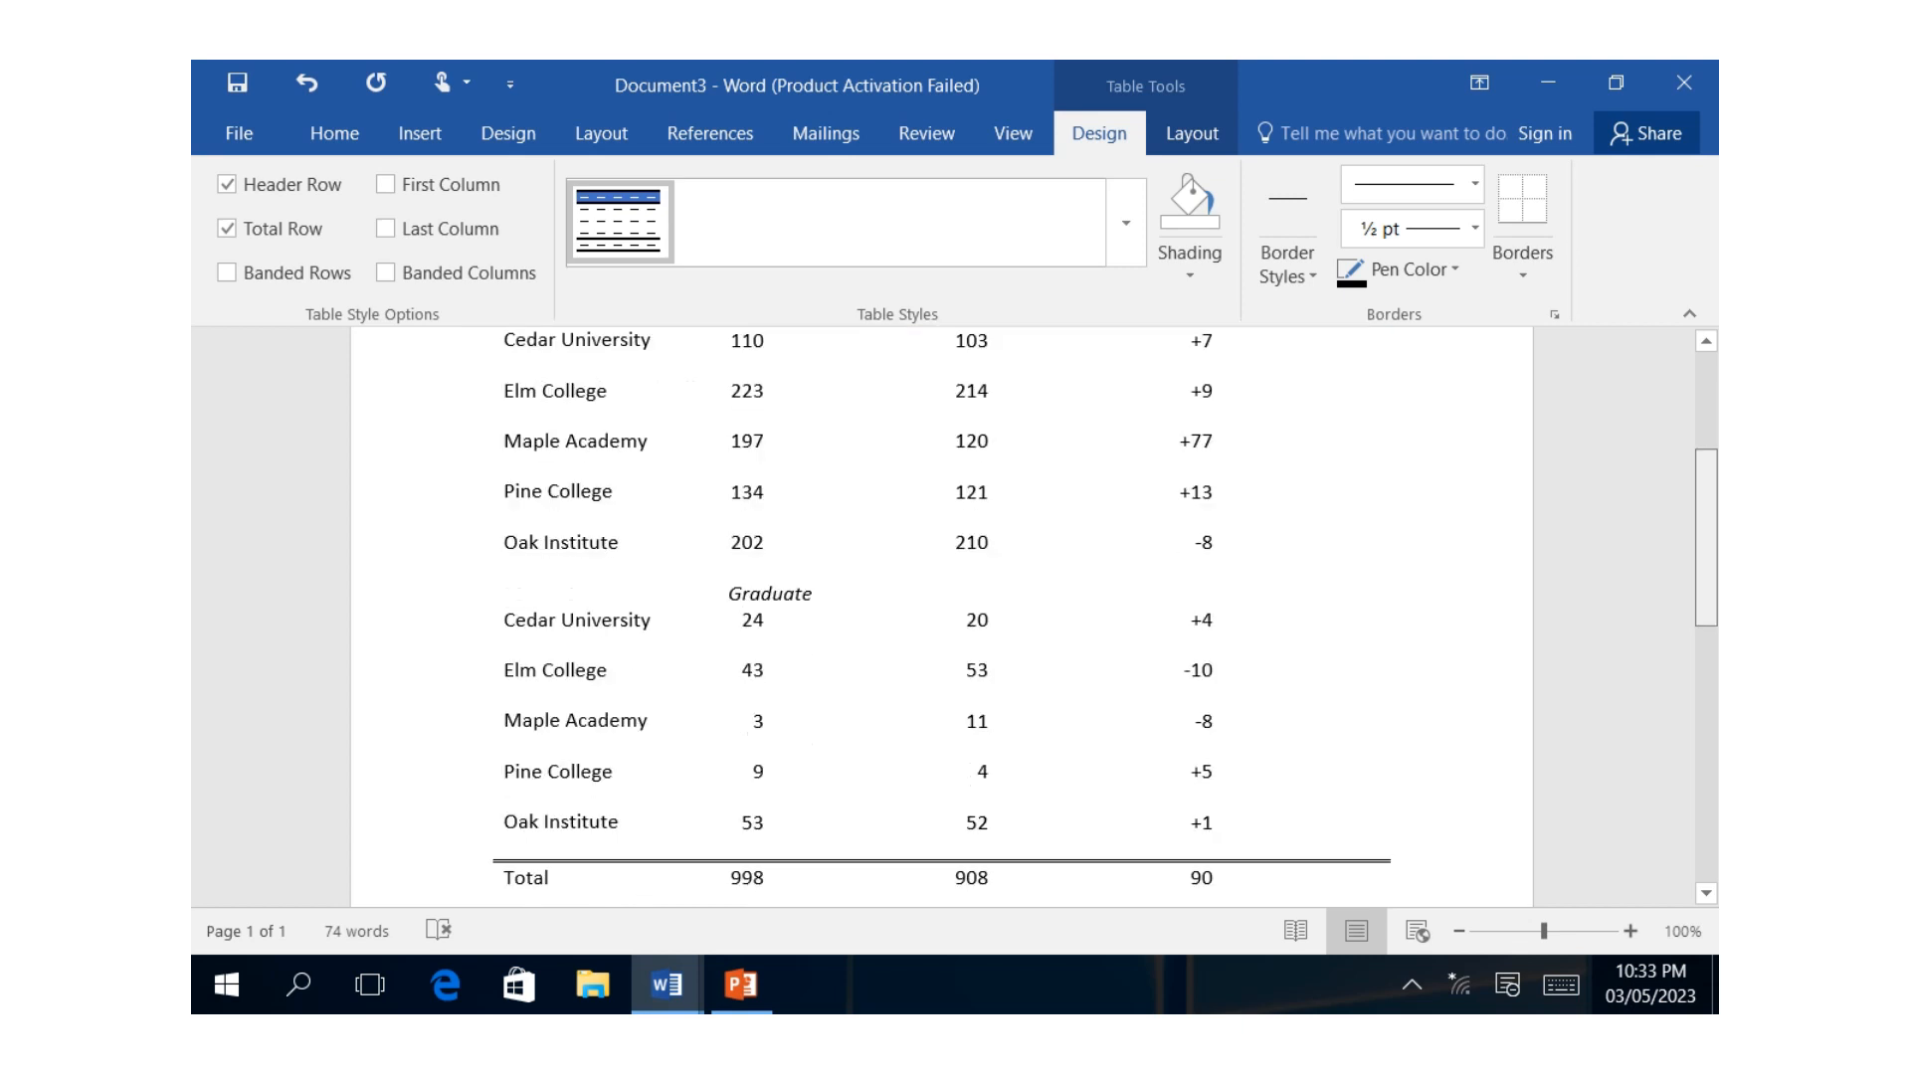
scroll(1034, 616, down, 5)
scroll(1035, 617, up, 5)
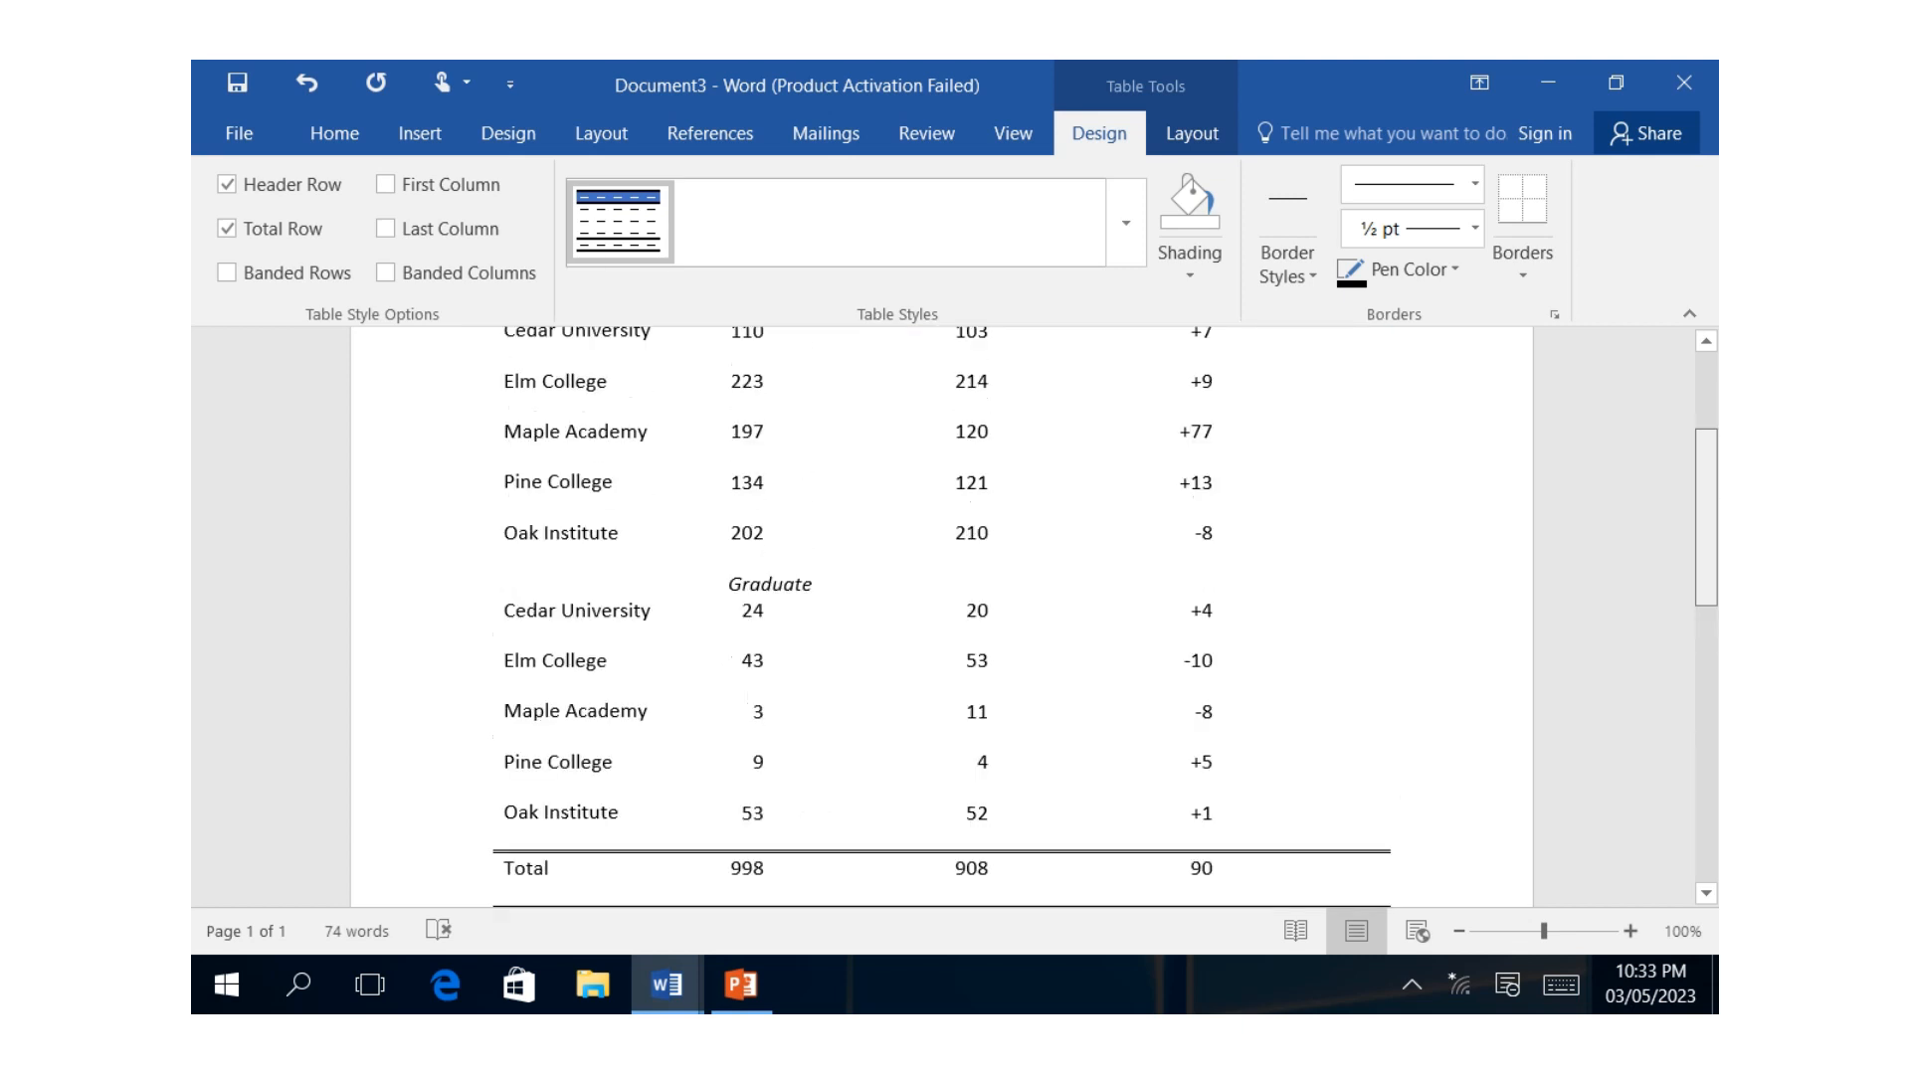
scroll(941, 617, up, 5)
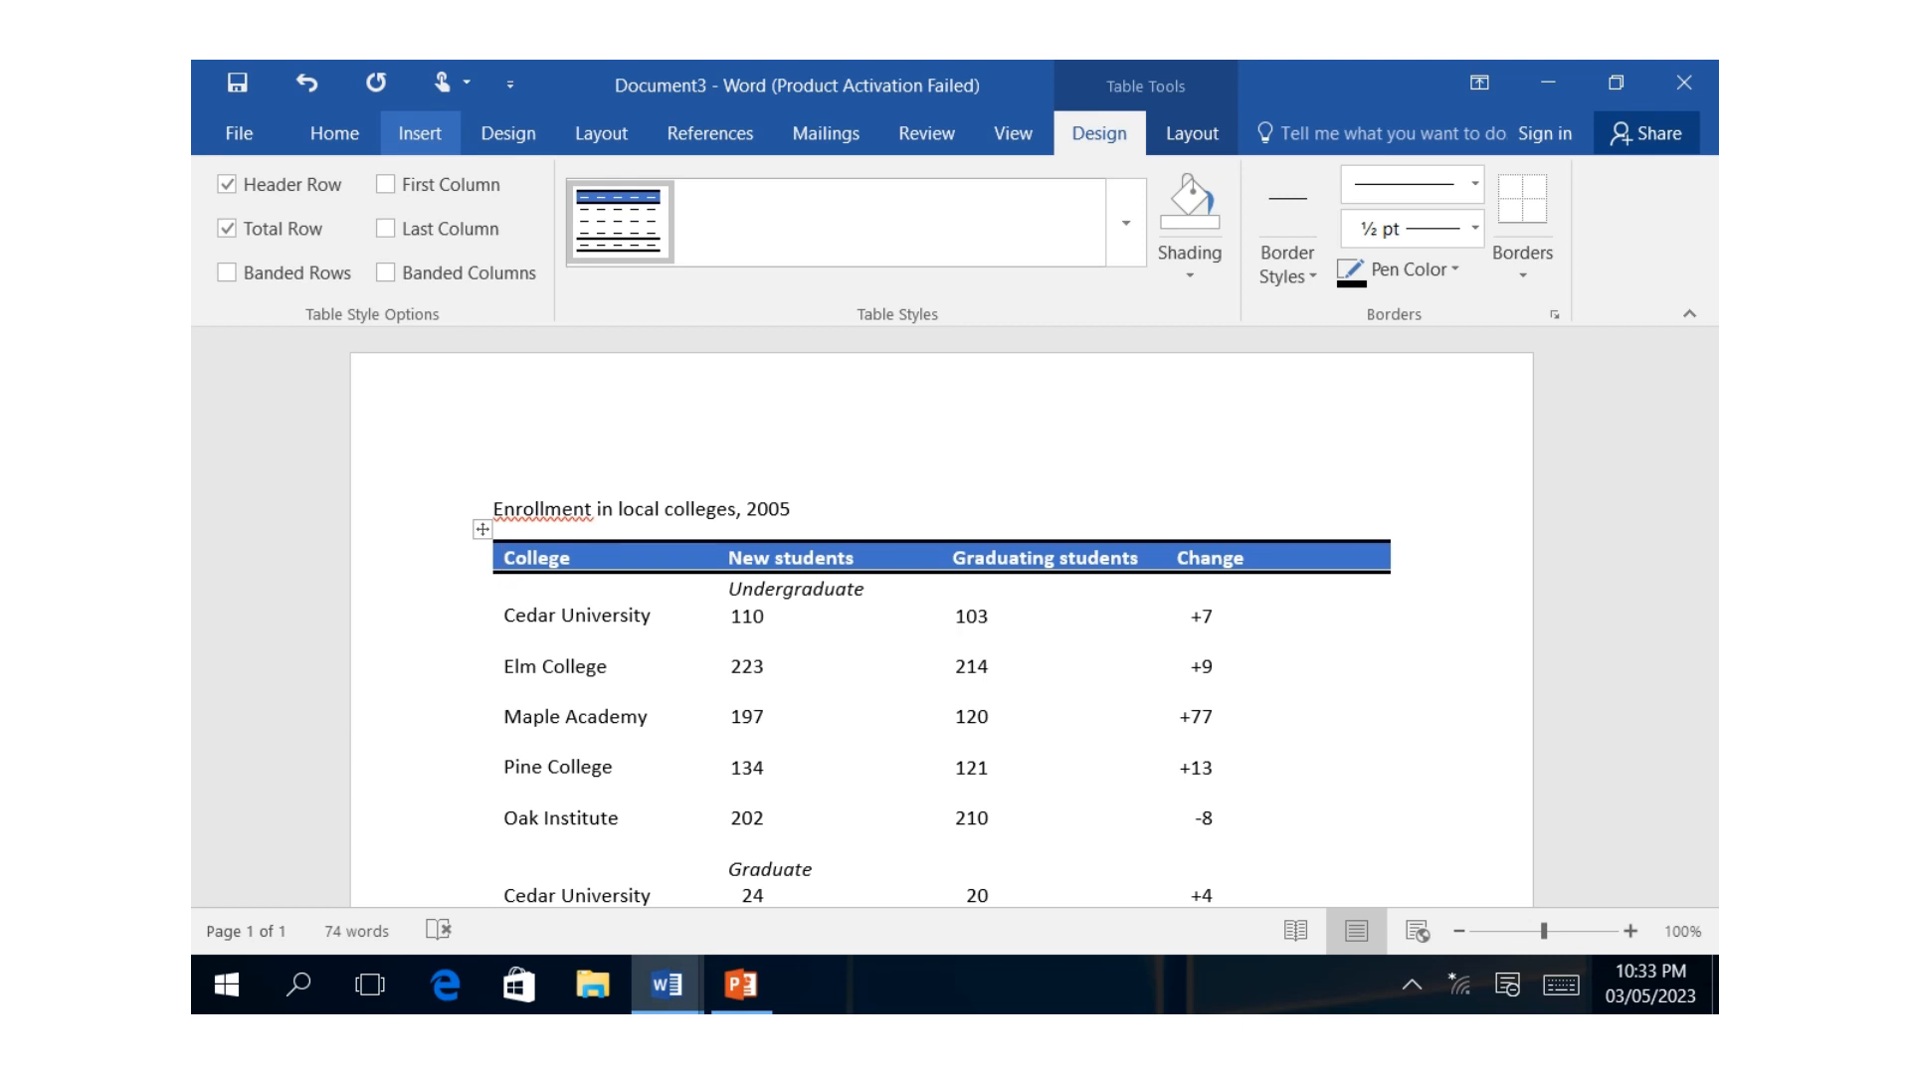
Undo the quick table insertion and switch to the open document named example.
click(307, 82)
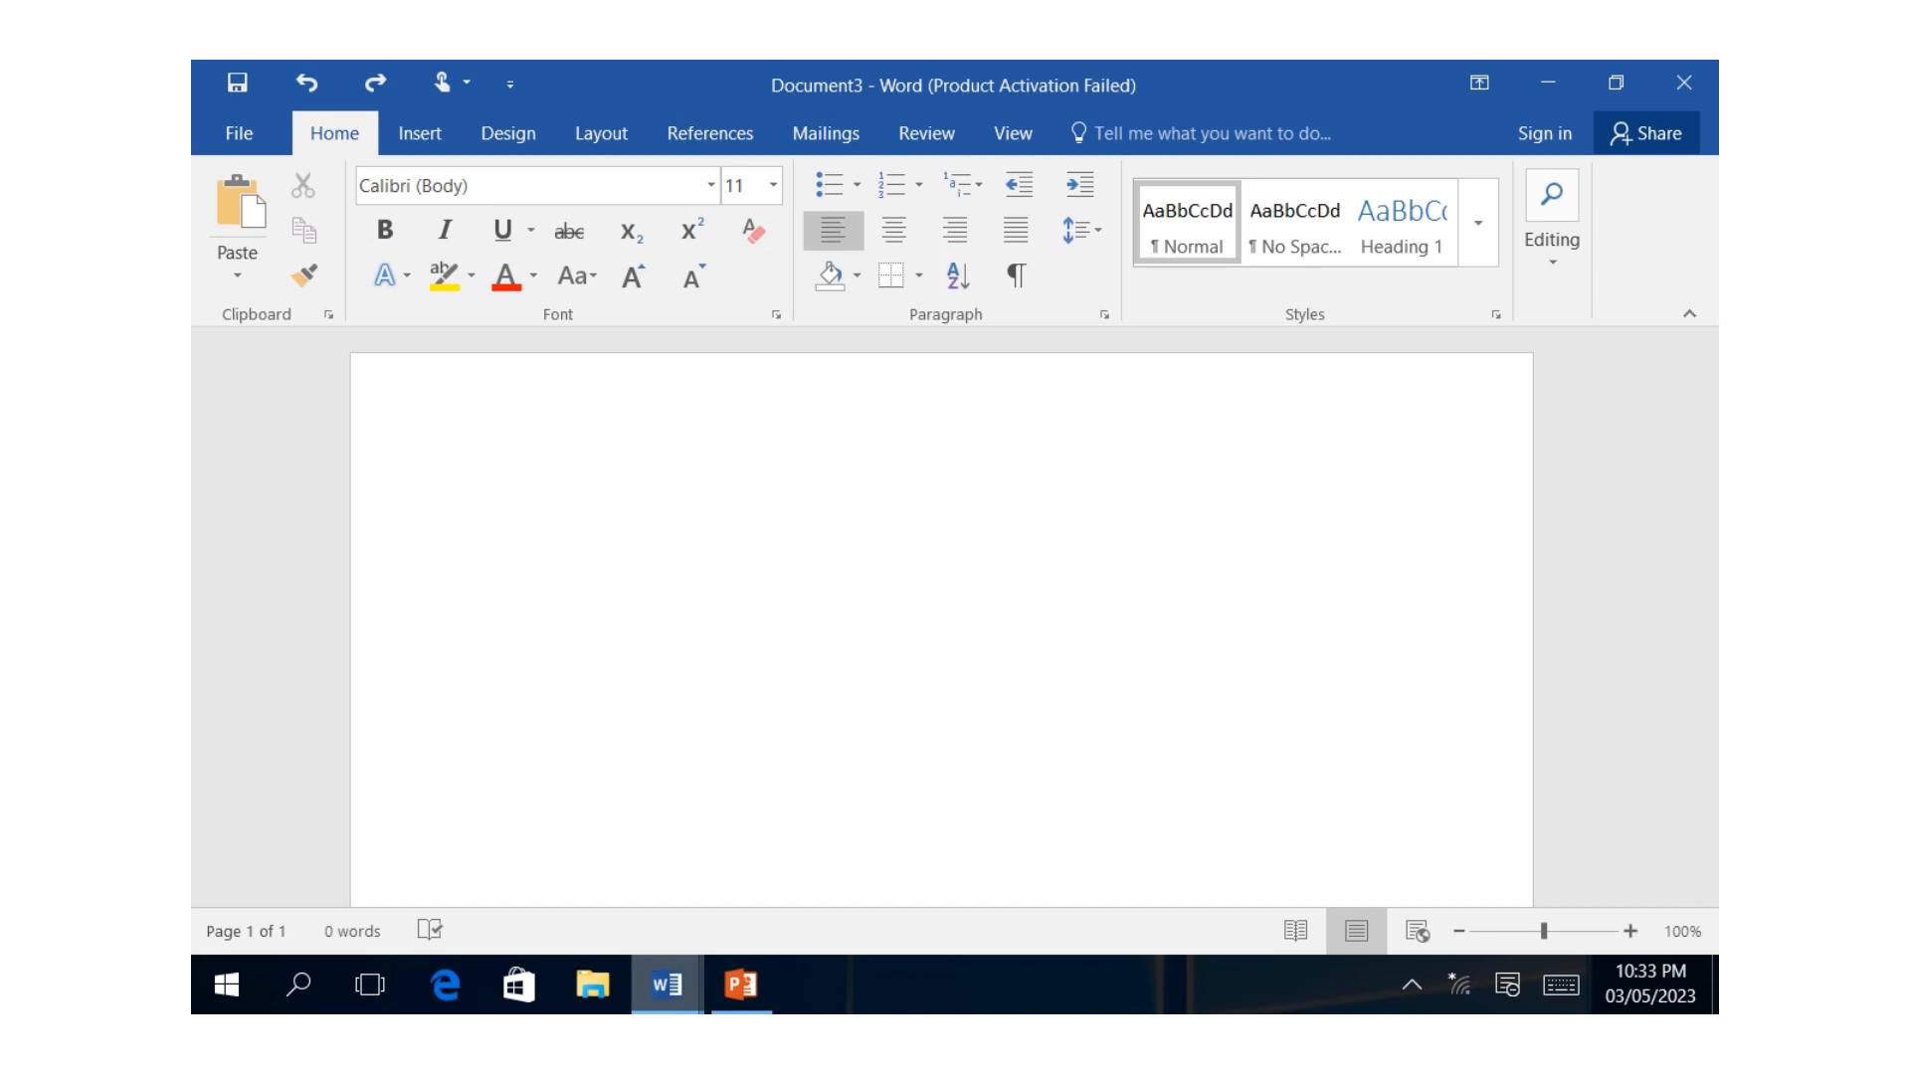
mouse_move(667, 984)
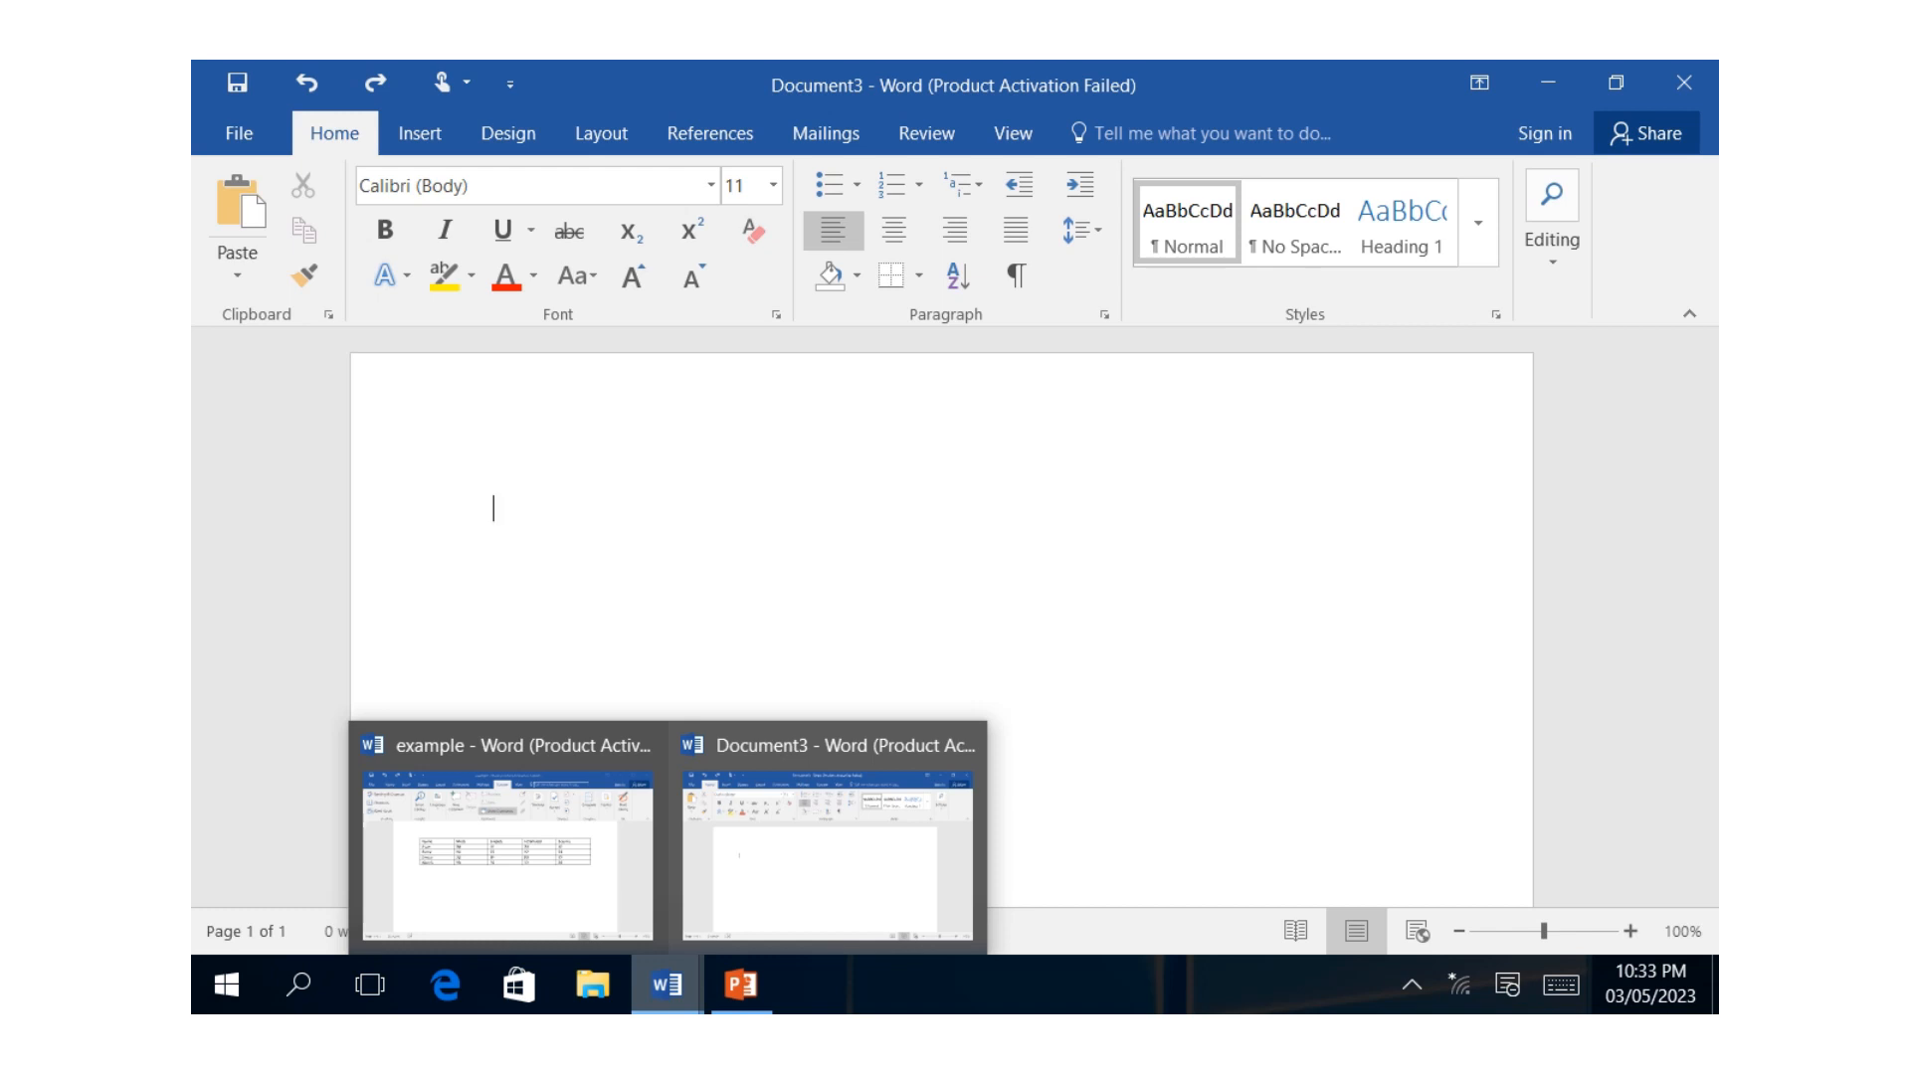
click(507, 846)
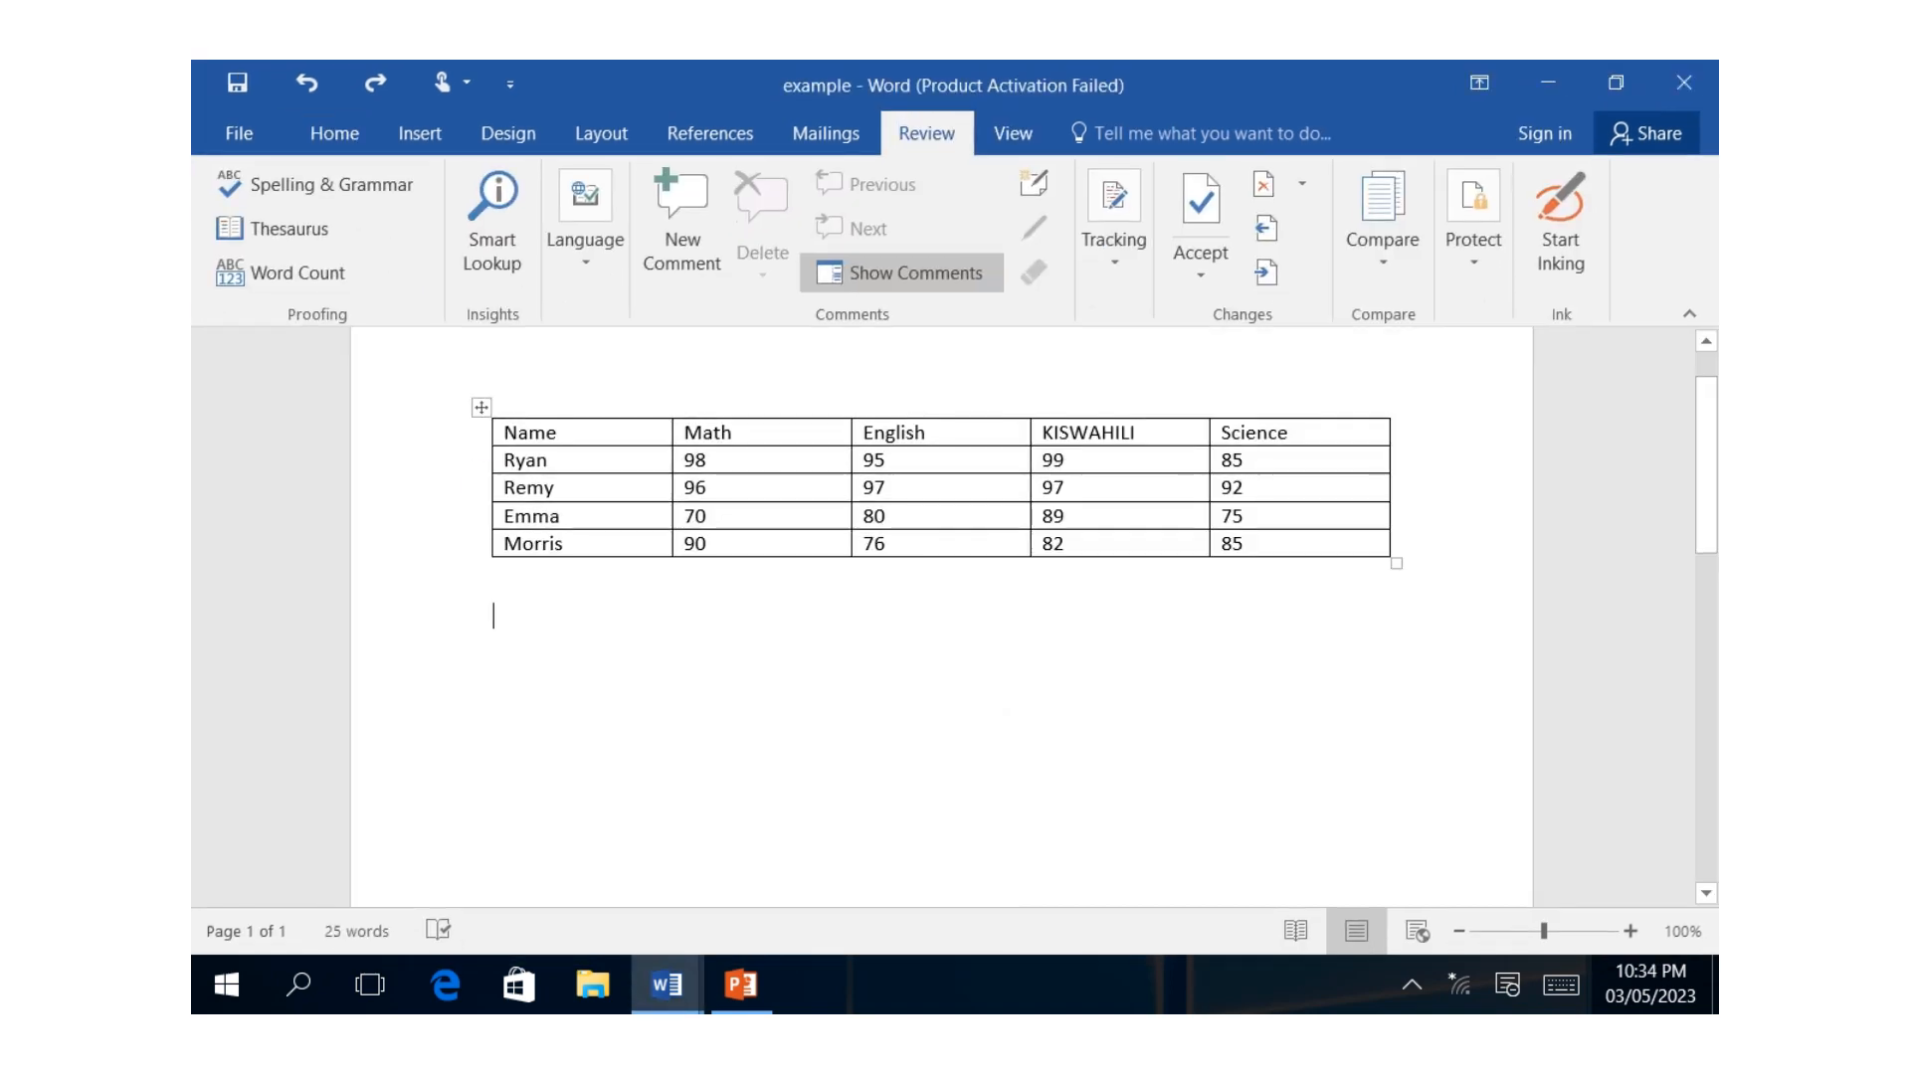
Insert a new column to the right of the Science column in the marks table.
click(1066, 487)
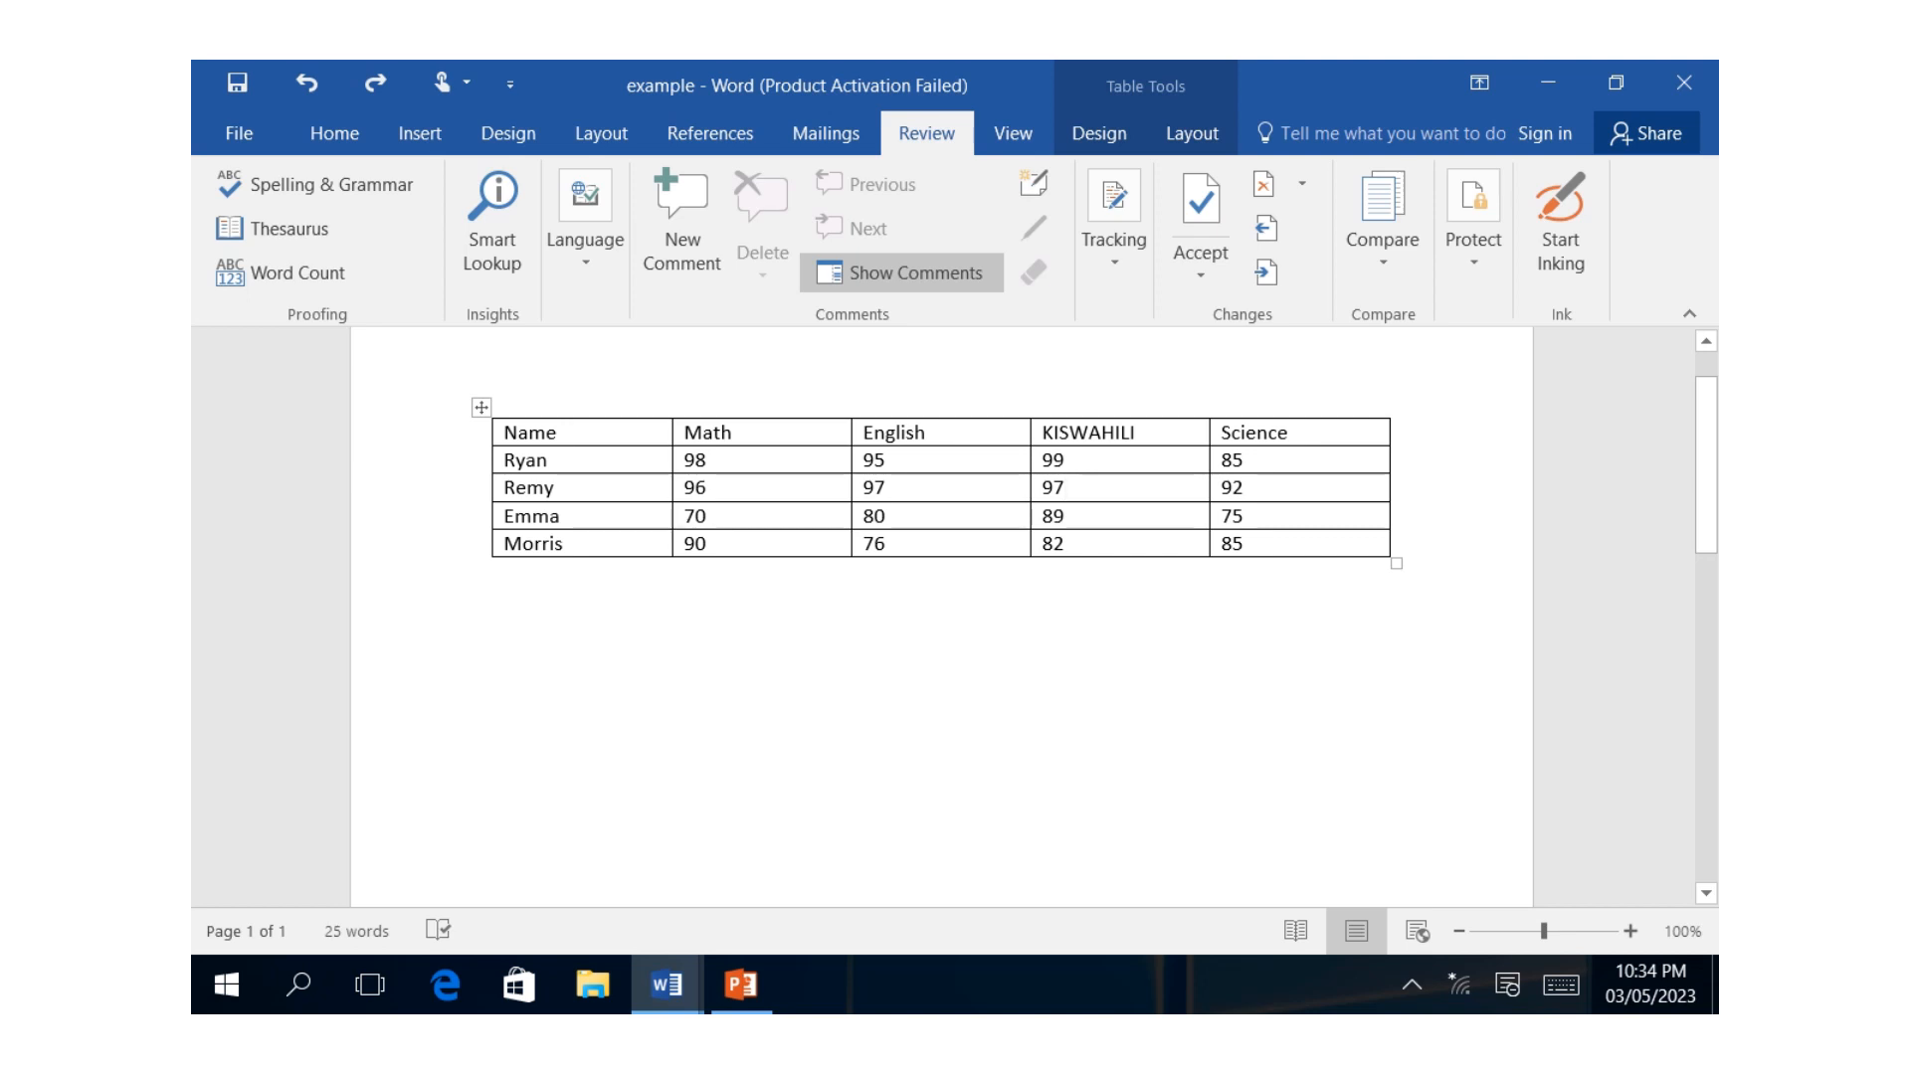
drag(1233, 433, 1242, 544)
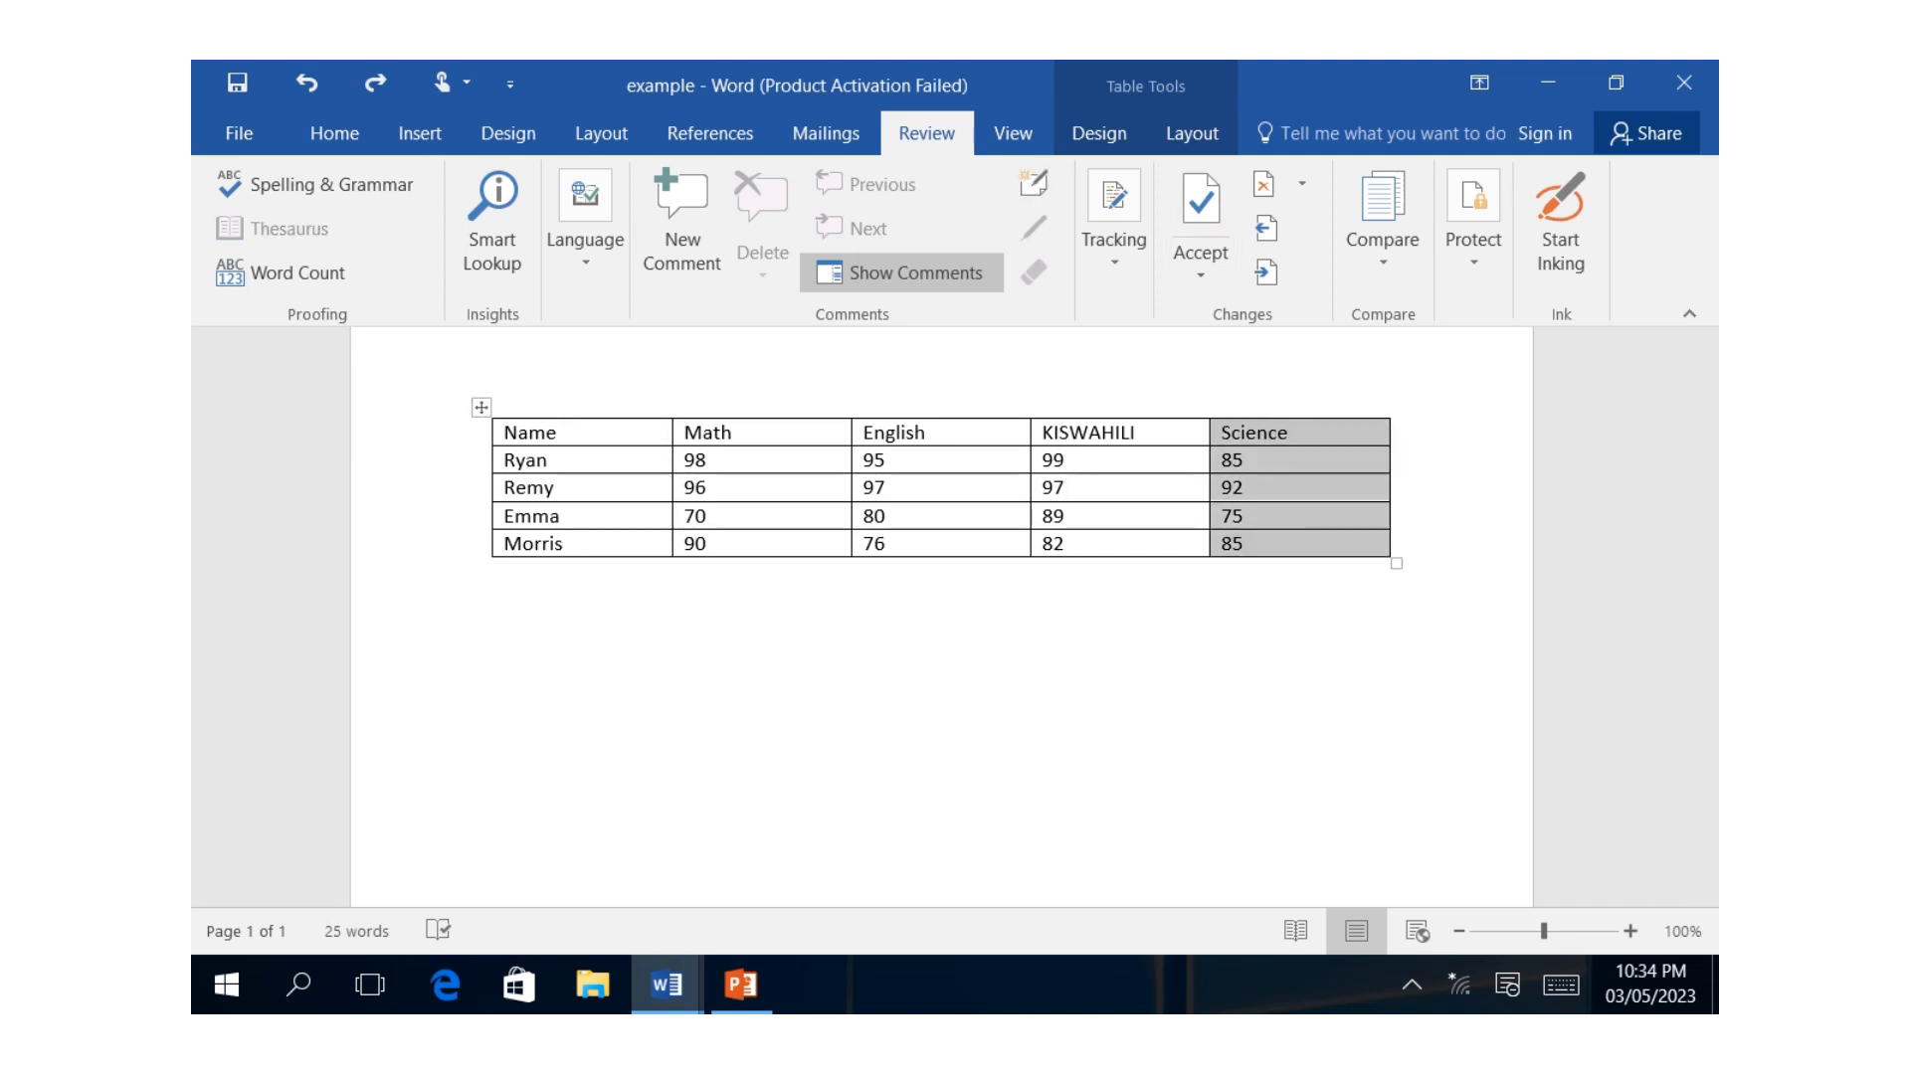
click(1192, 133)
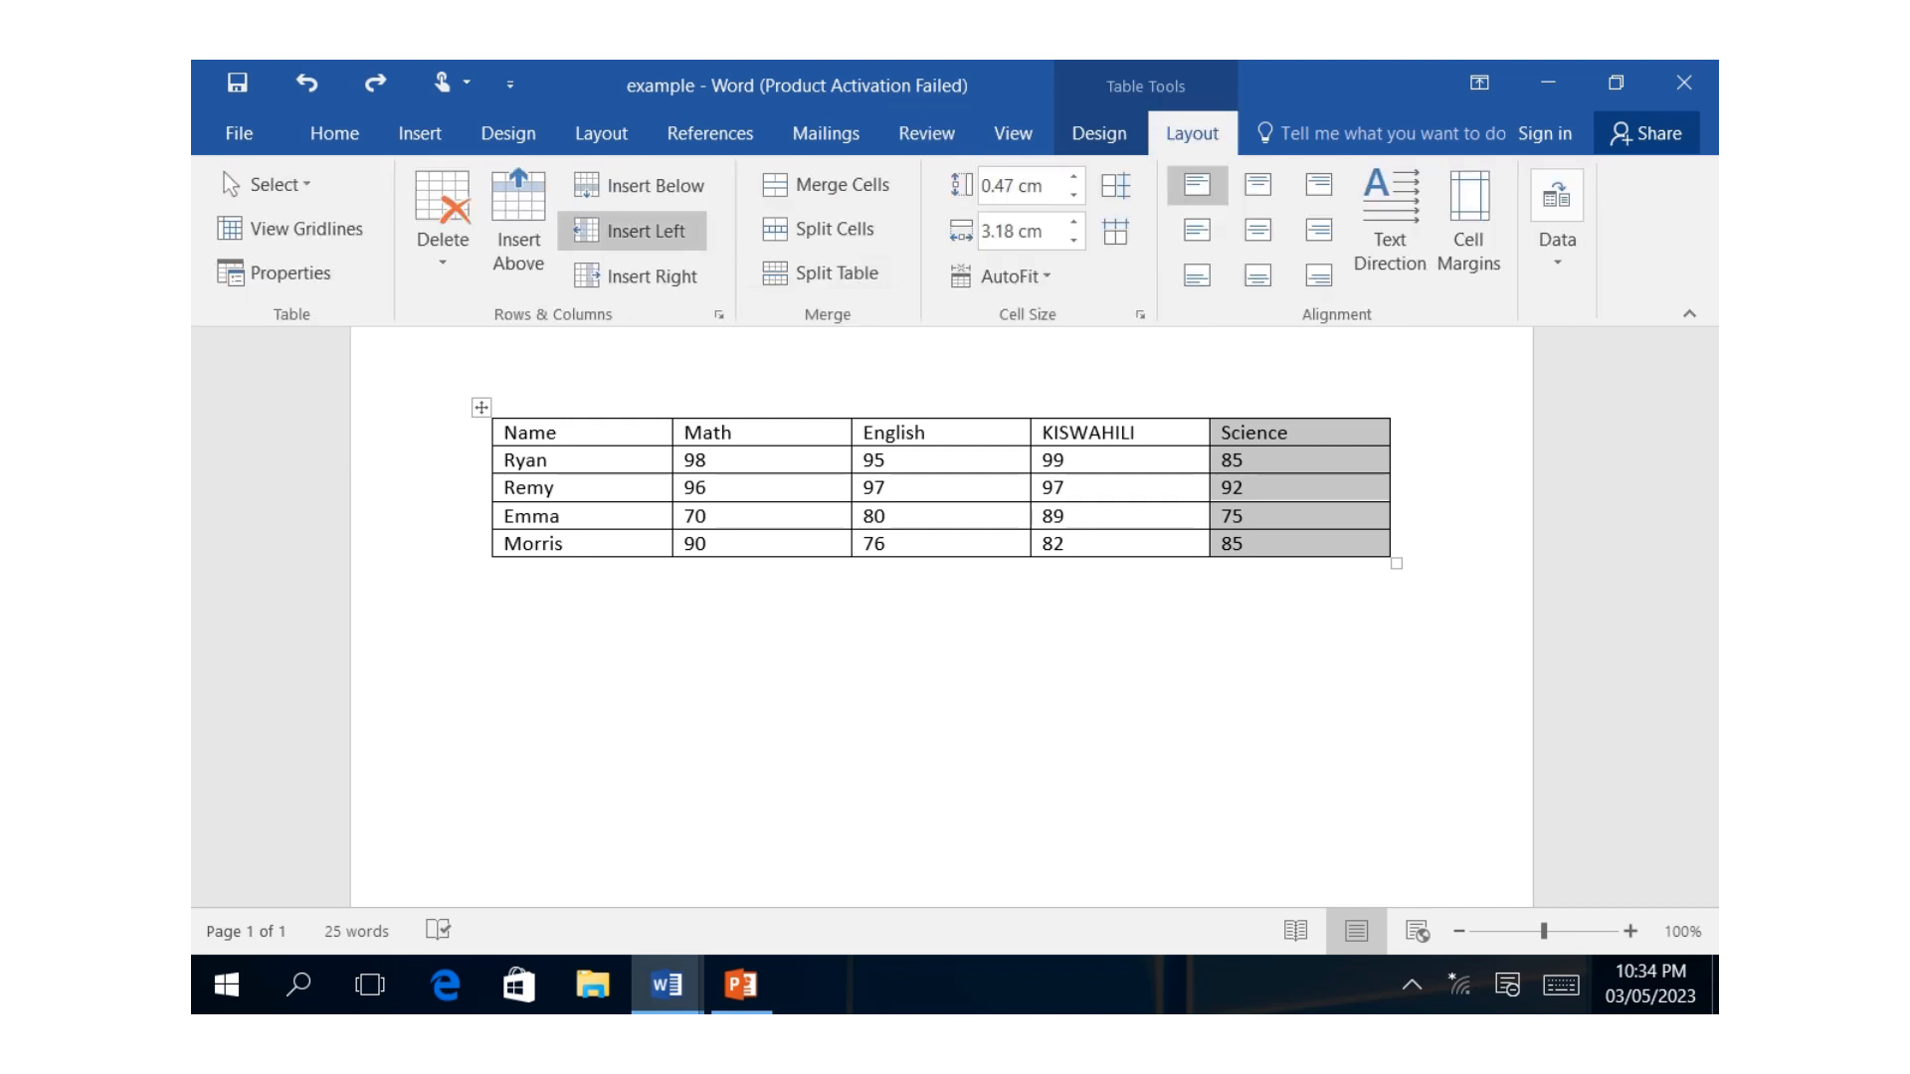
click(642, 276)
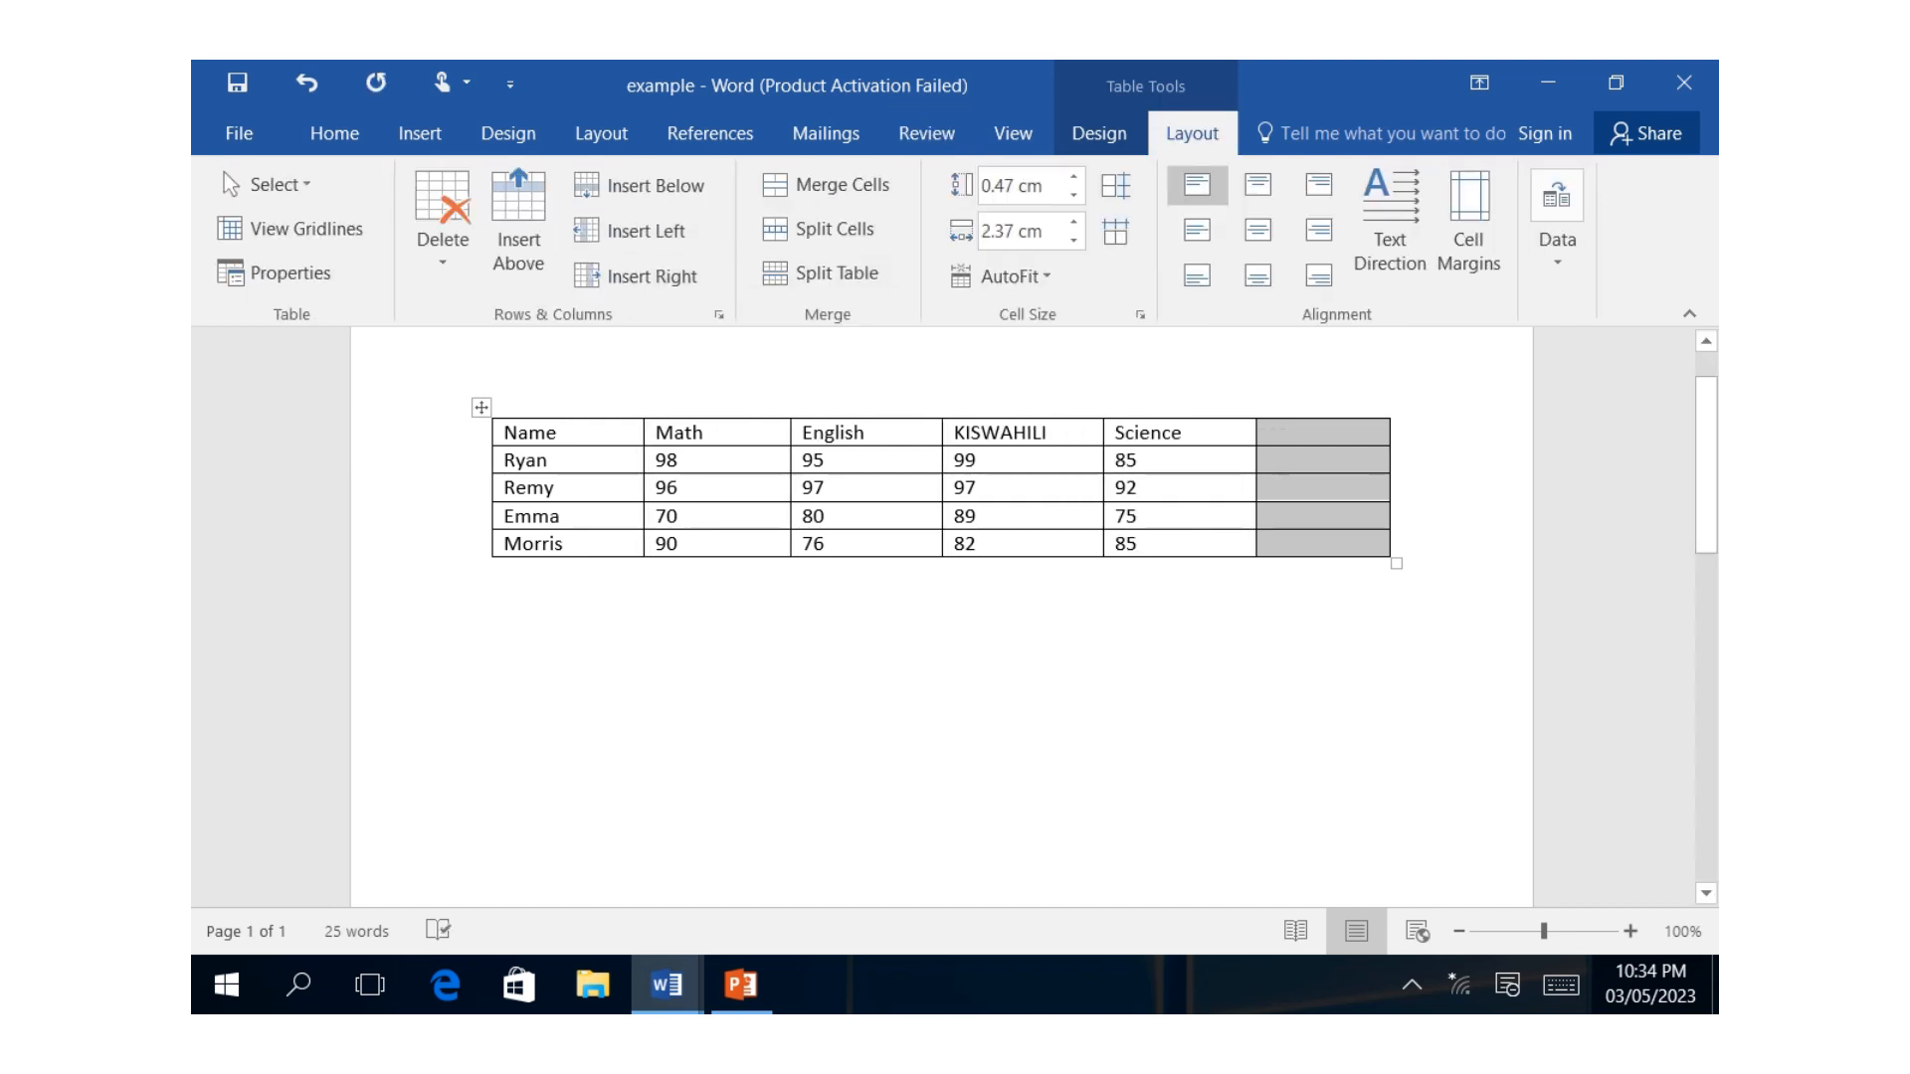
Enter the heading Total in the top cell of the new last column using the on-screen keyboard.
click(1293, 433)
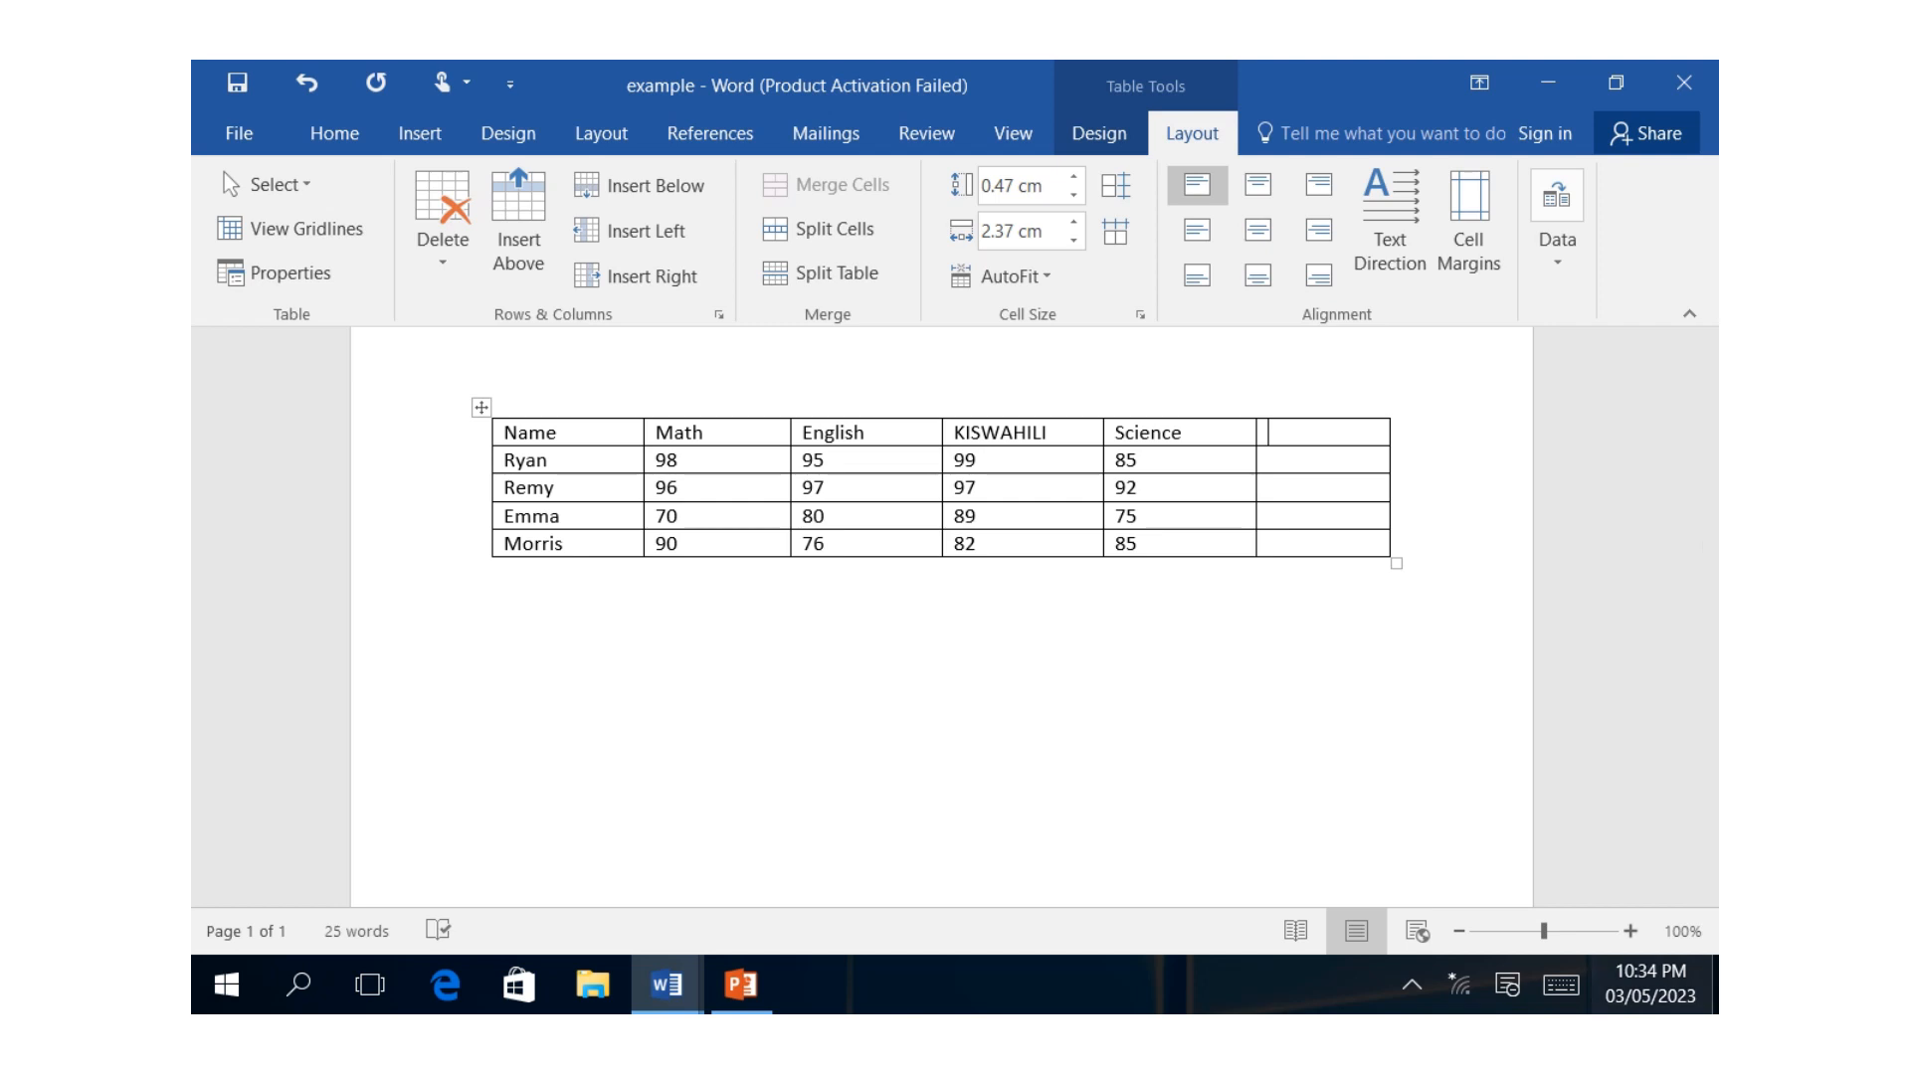
click(1561, 985)
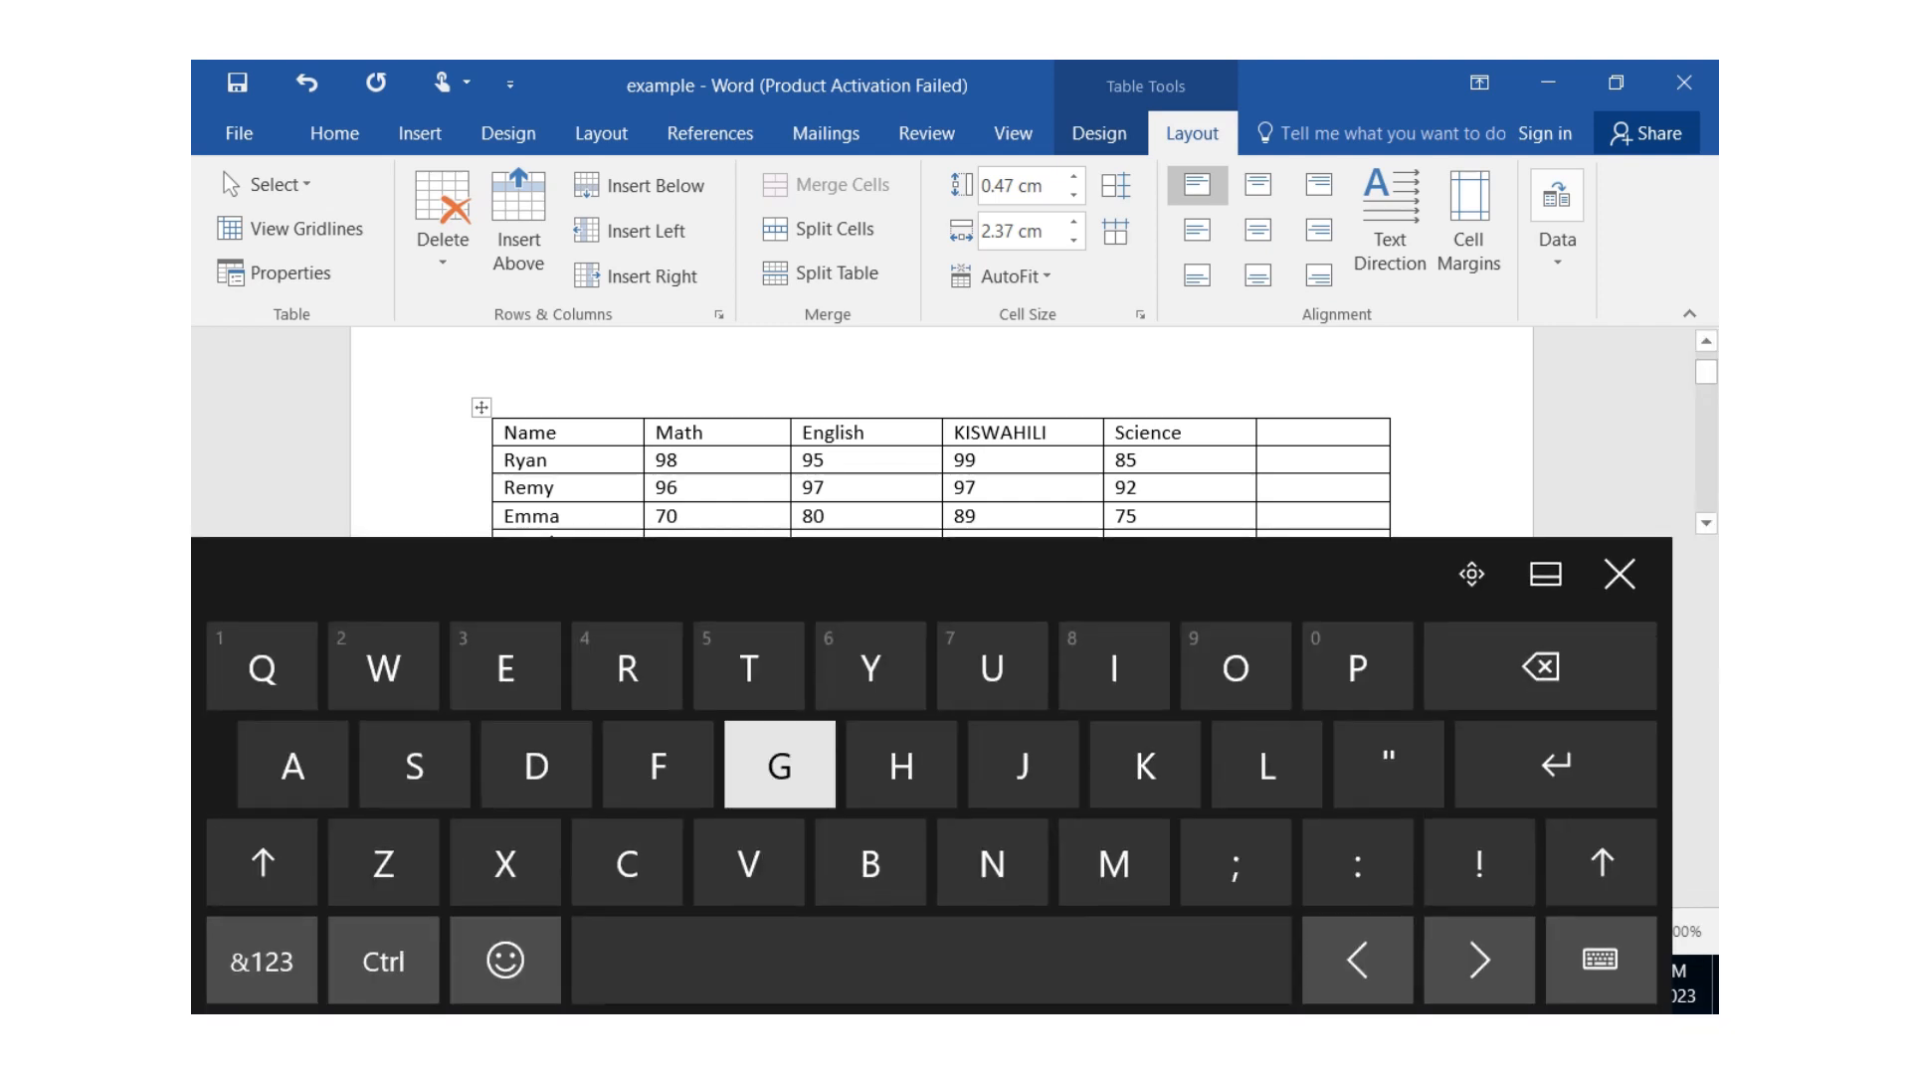
text(To)
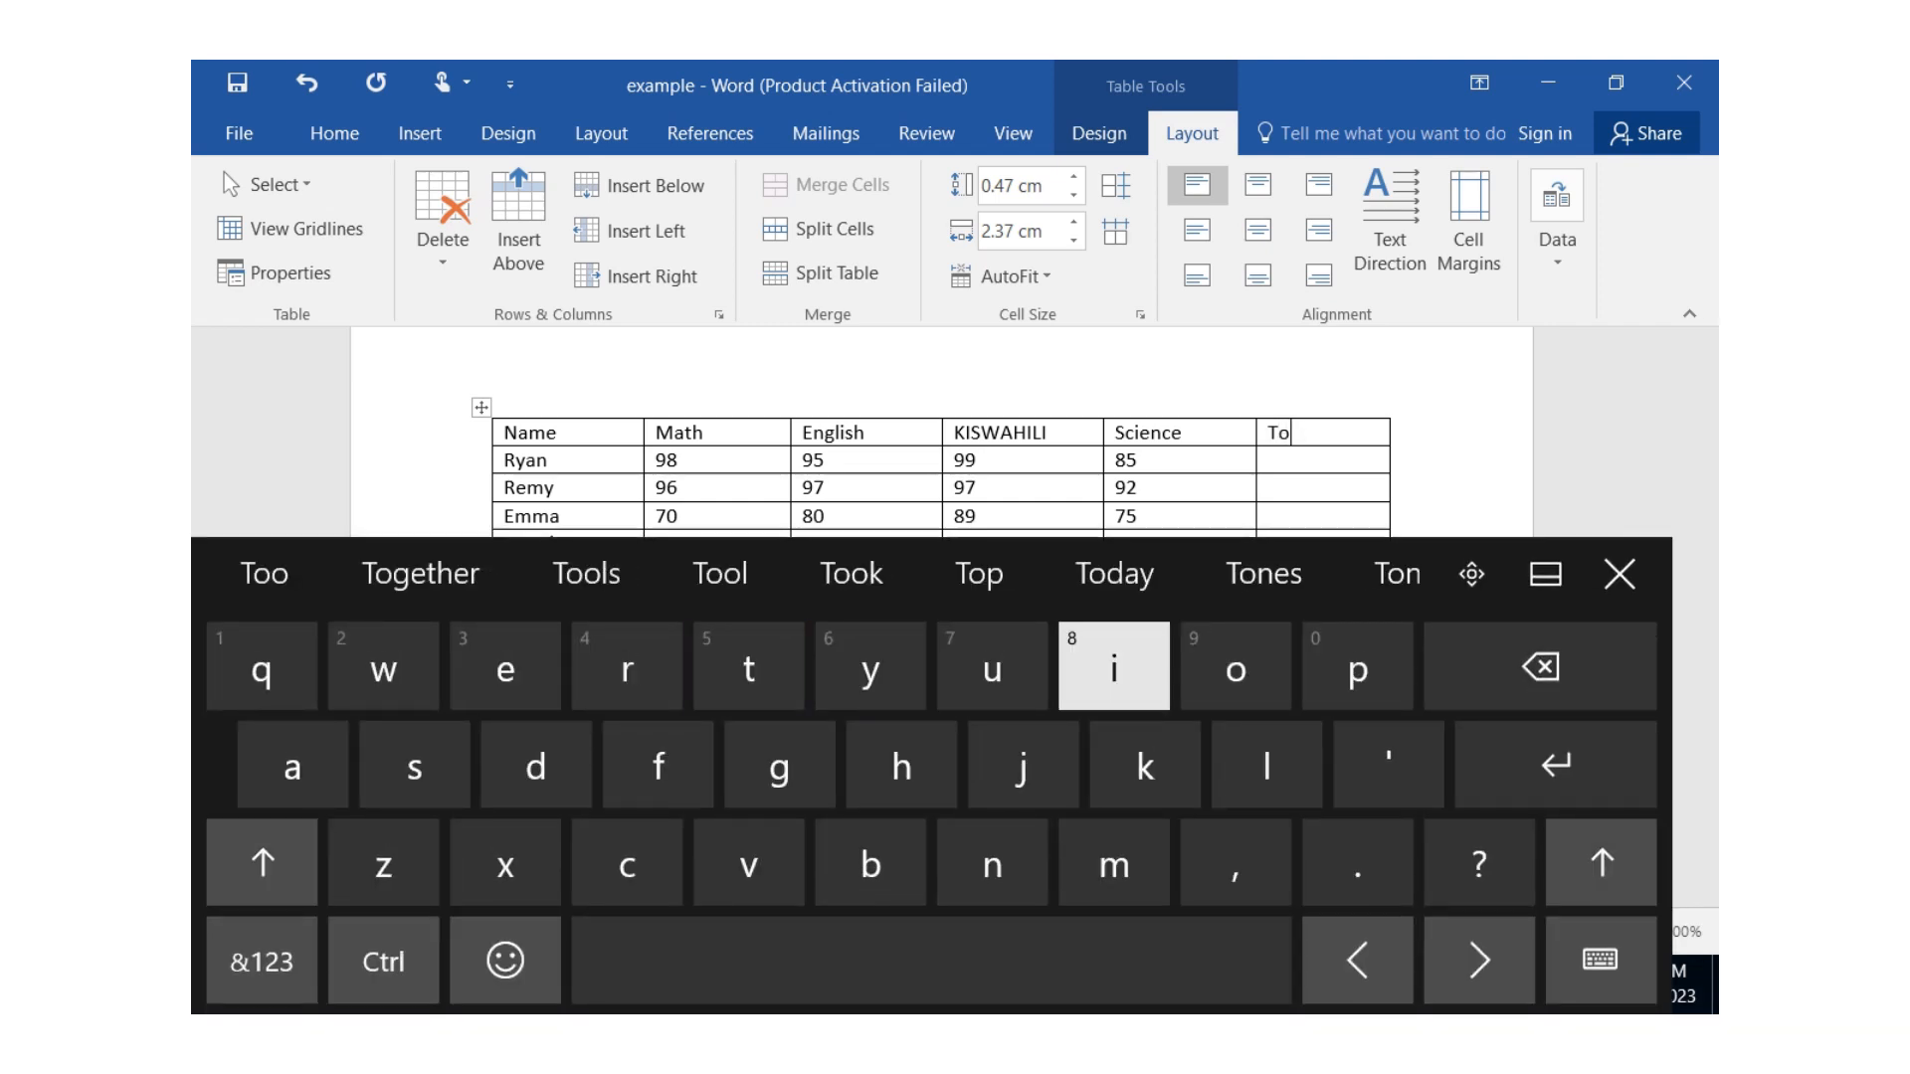
text(t)
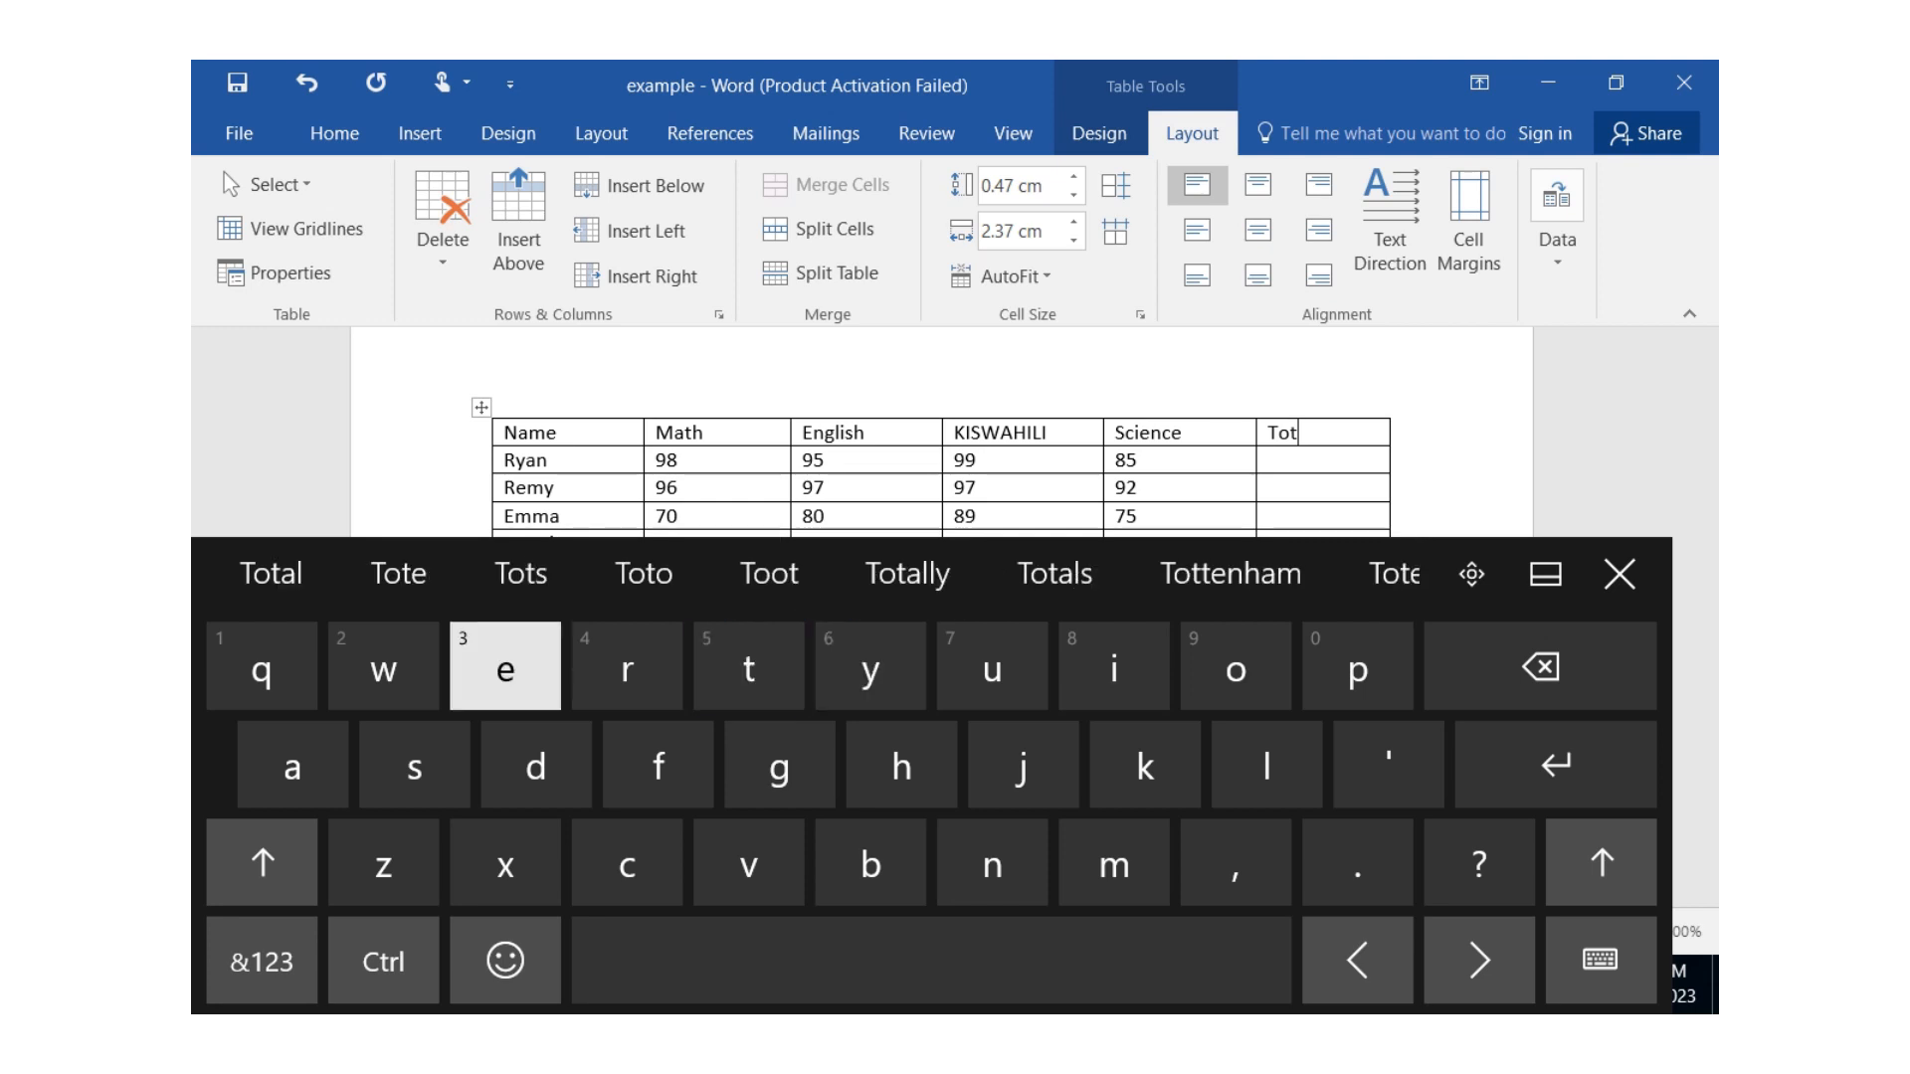
click(271, 573)
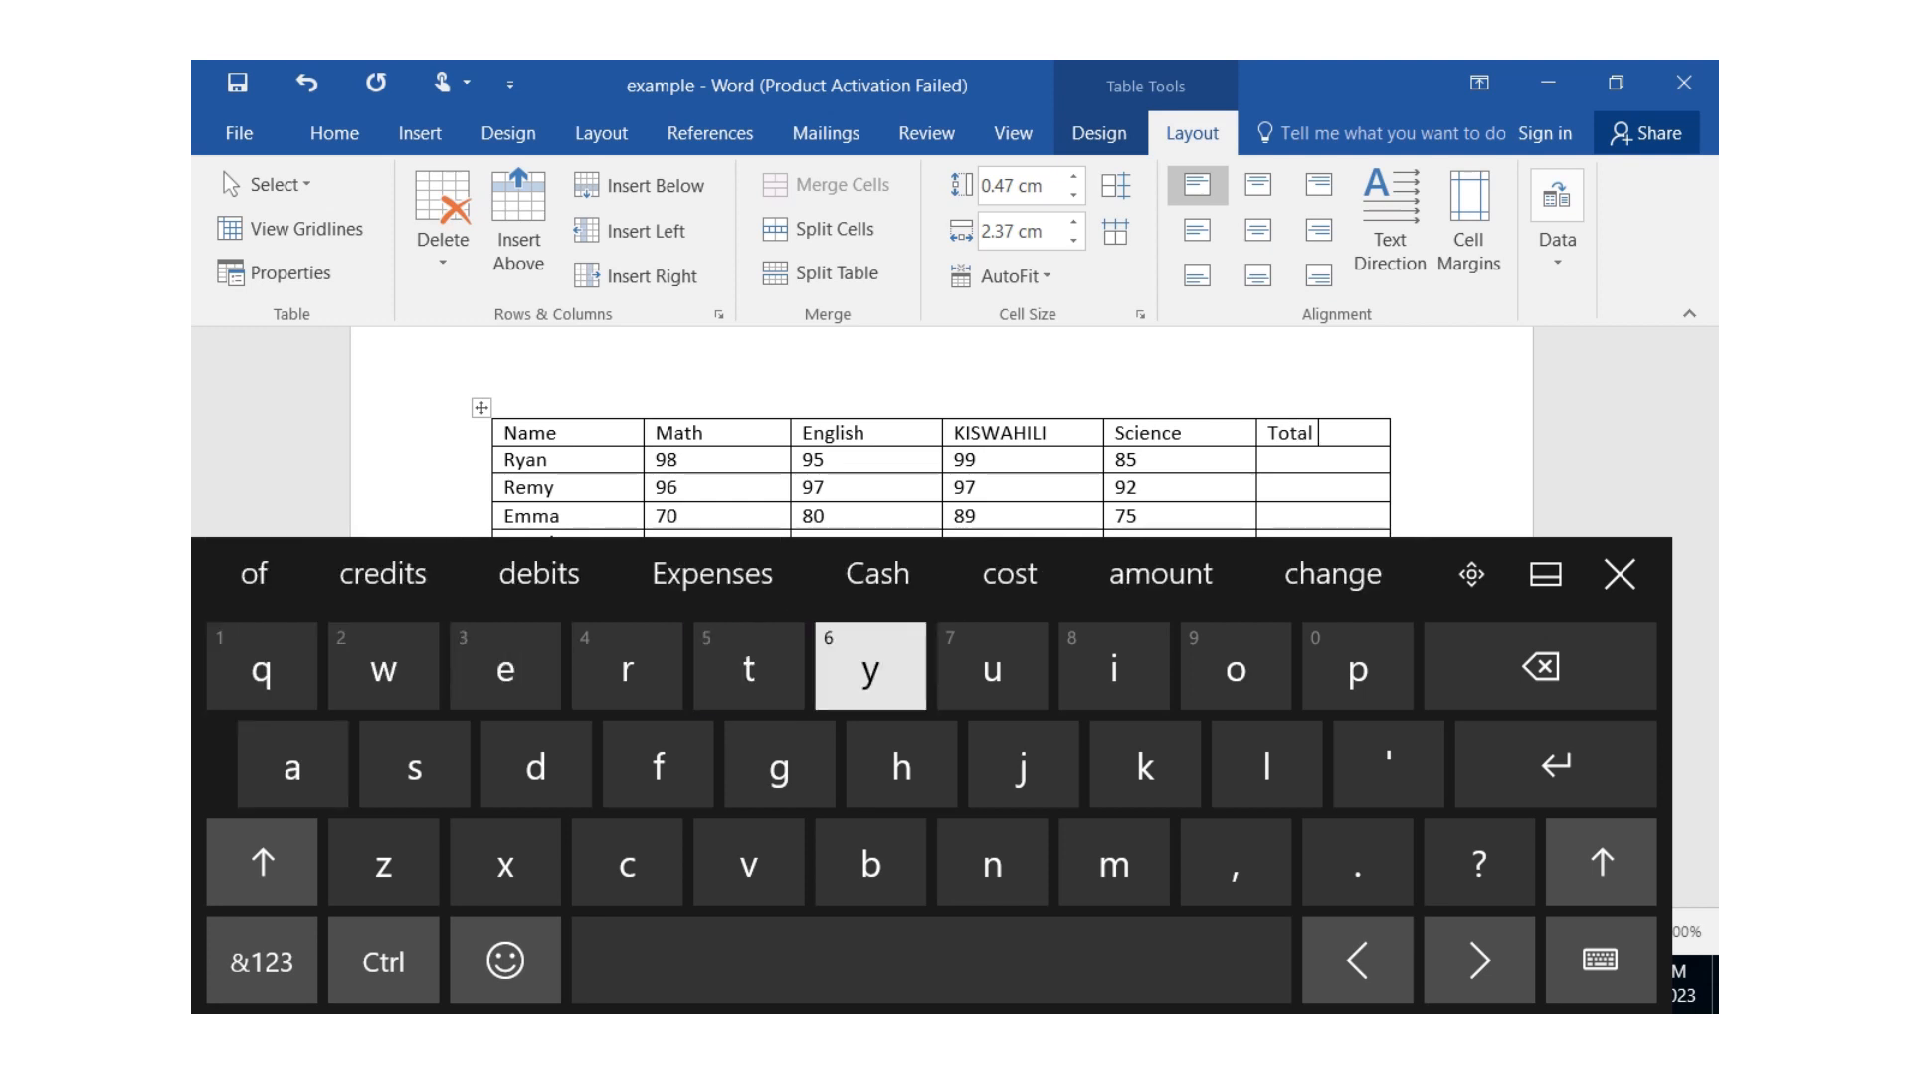
click(1619, 574)
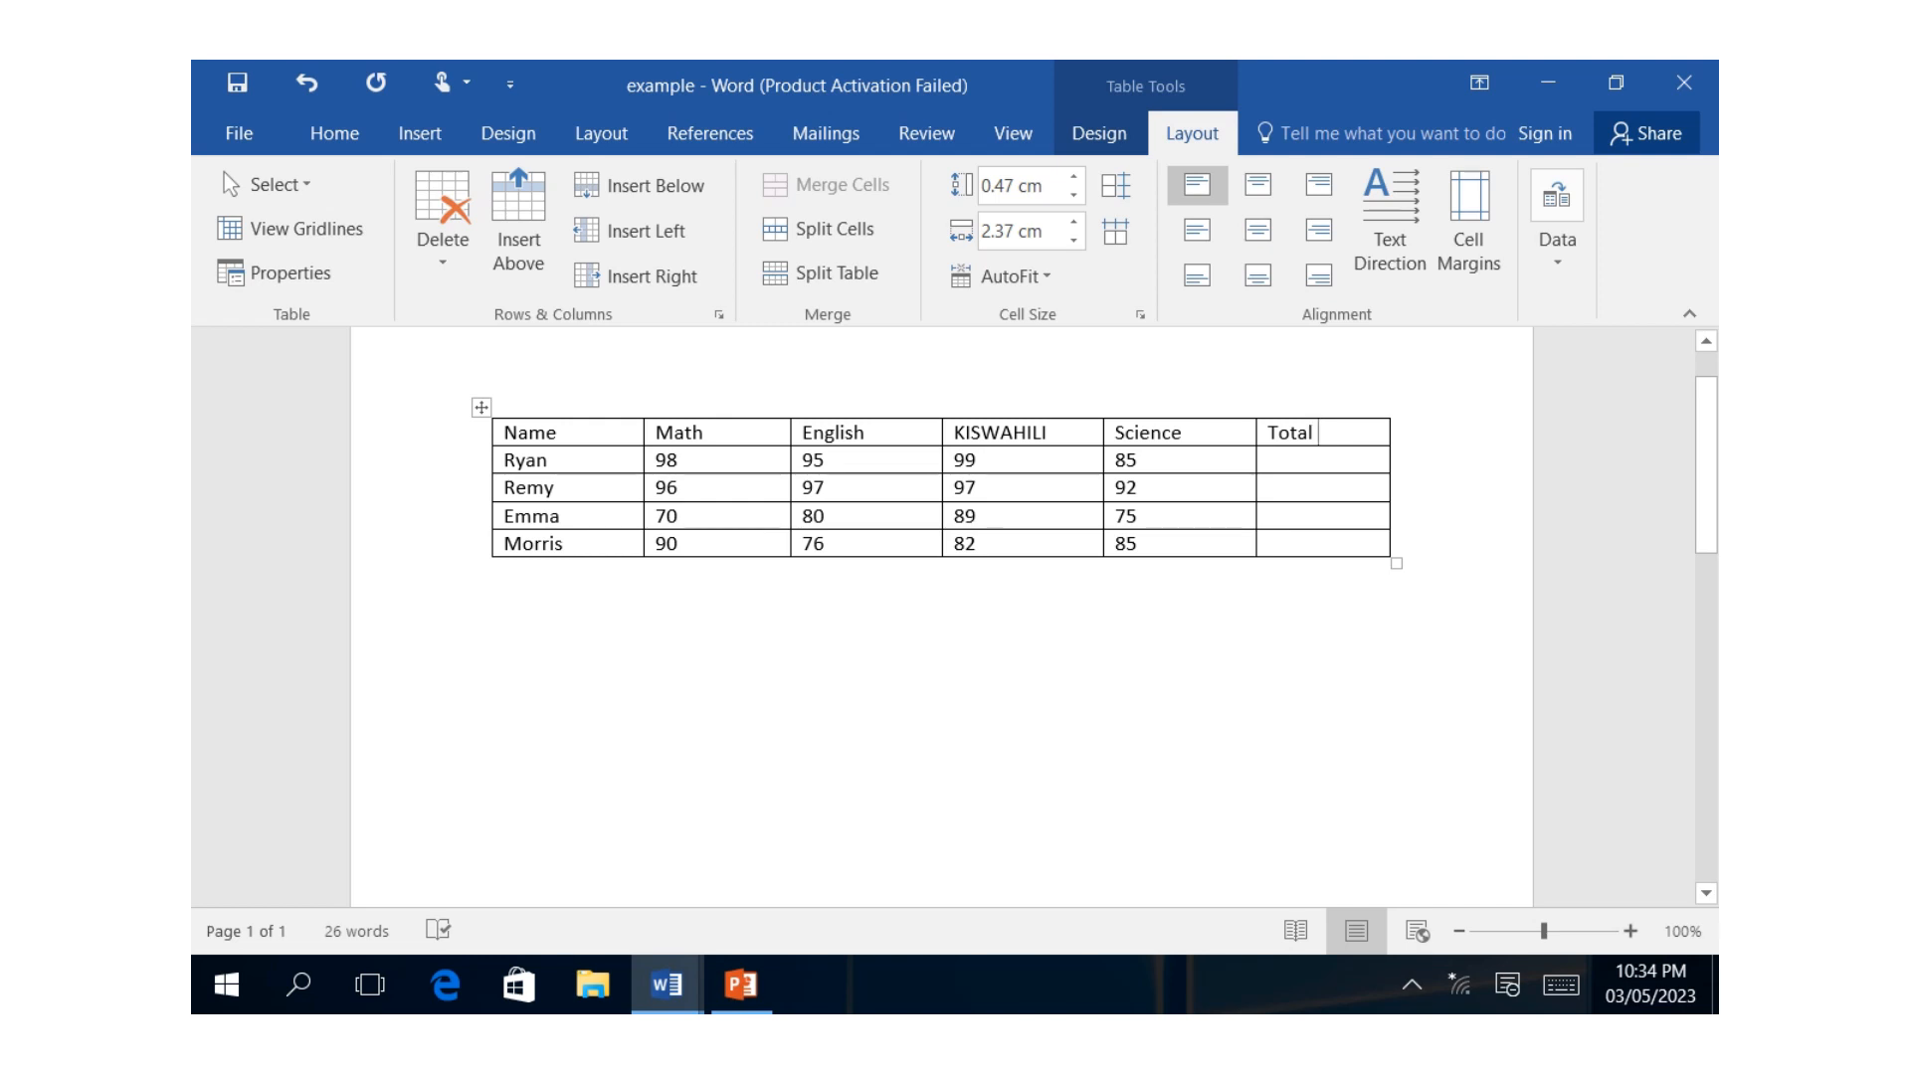
Calculate the first student's total with the formula =SUM(LEFT) in the first cell below the Total heading.
click(1272, 460)
click(1557, 229)
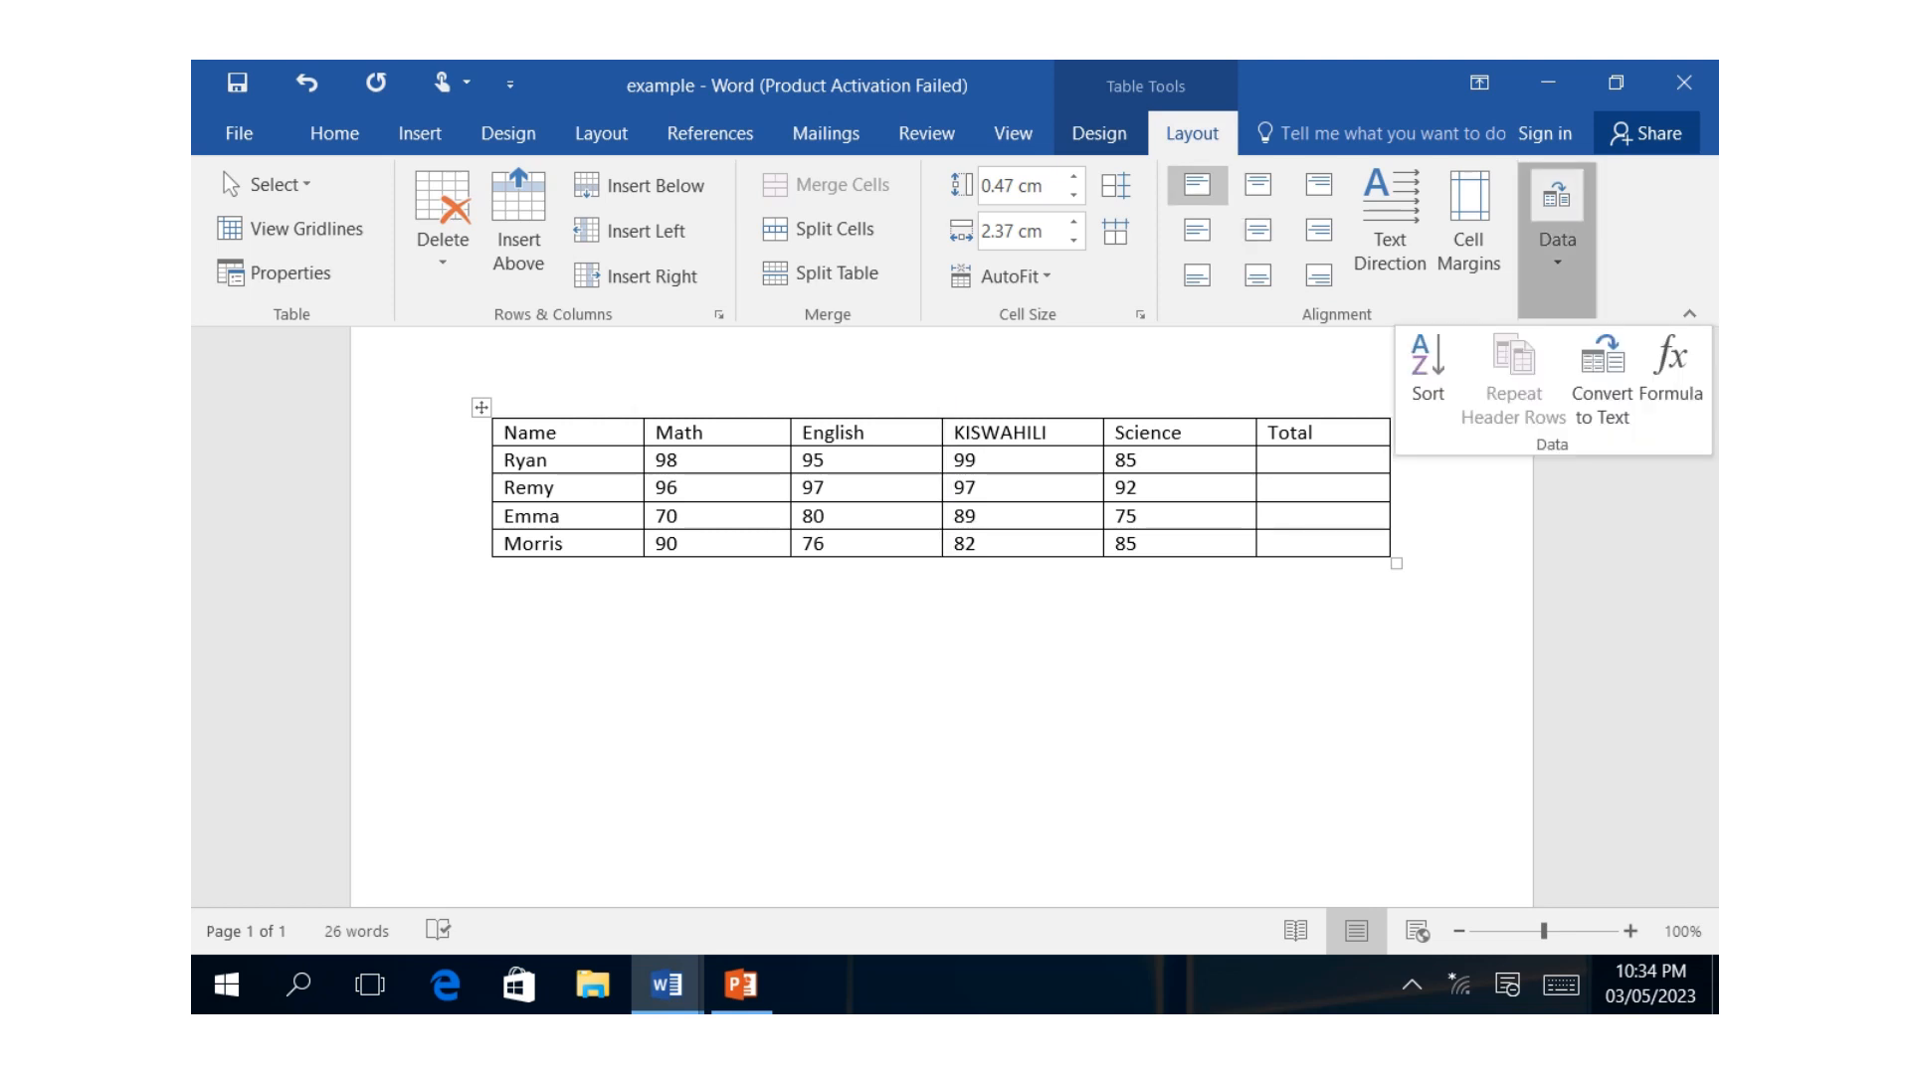
click(1671, 373)
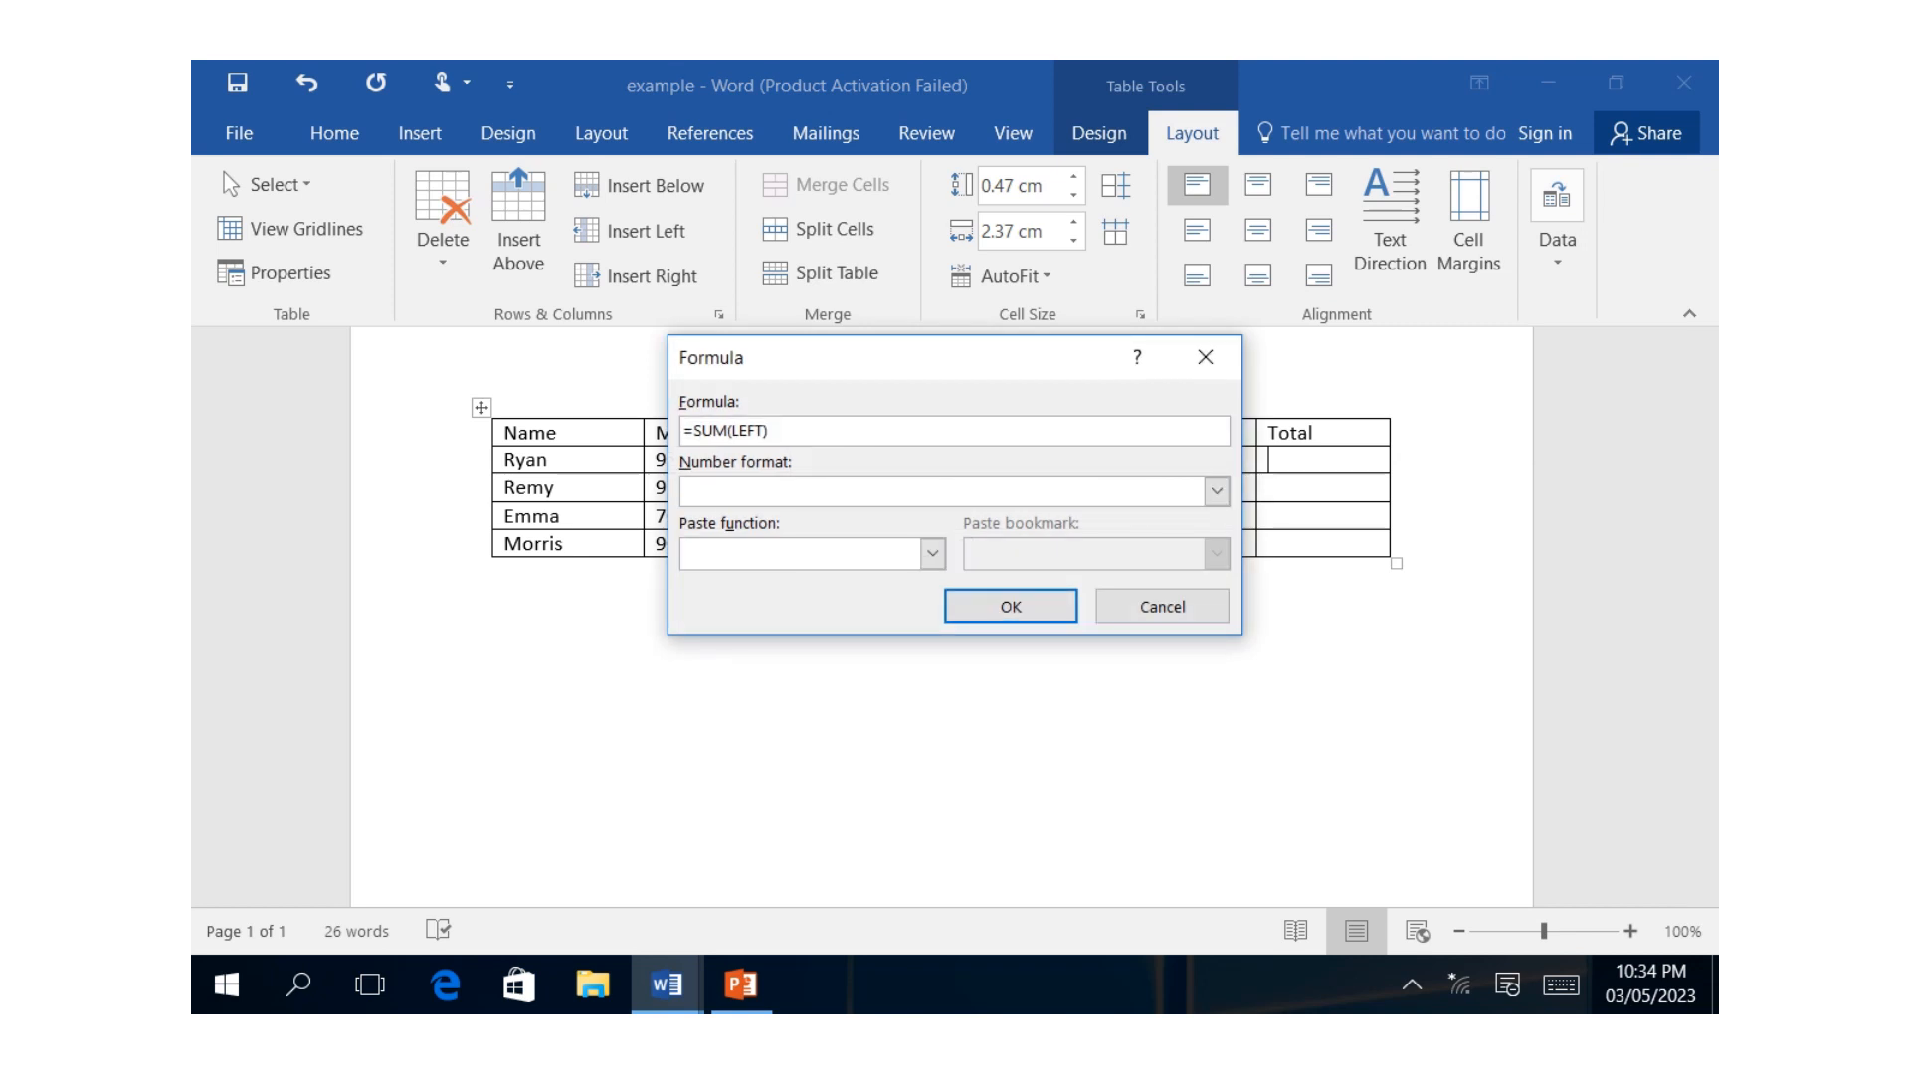
drag(756, 357, 1296, 606)
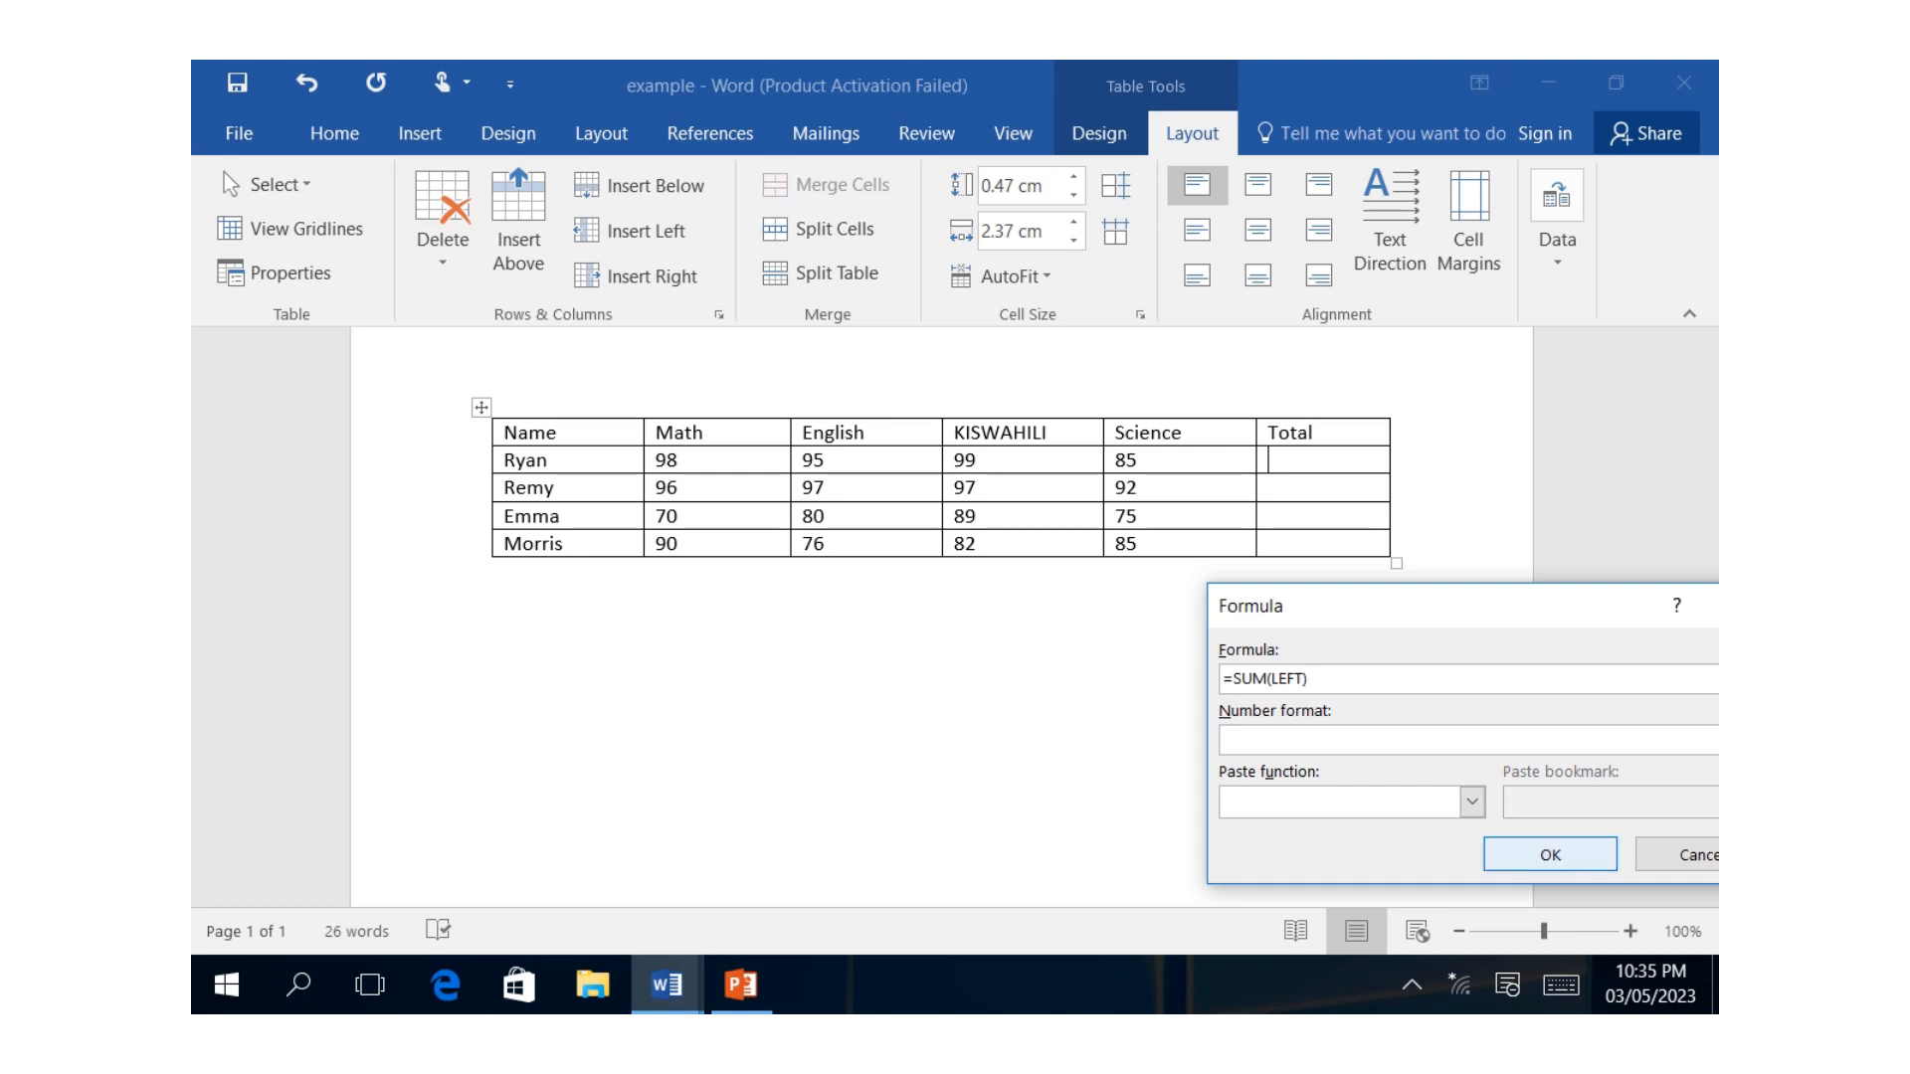
key(Return)
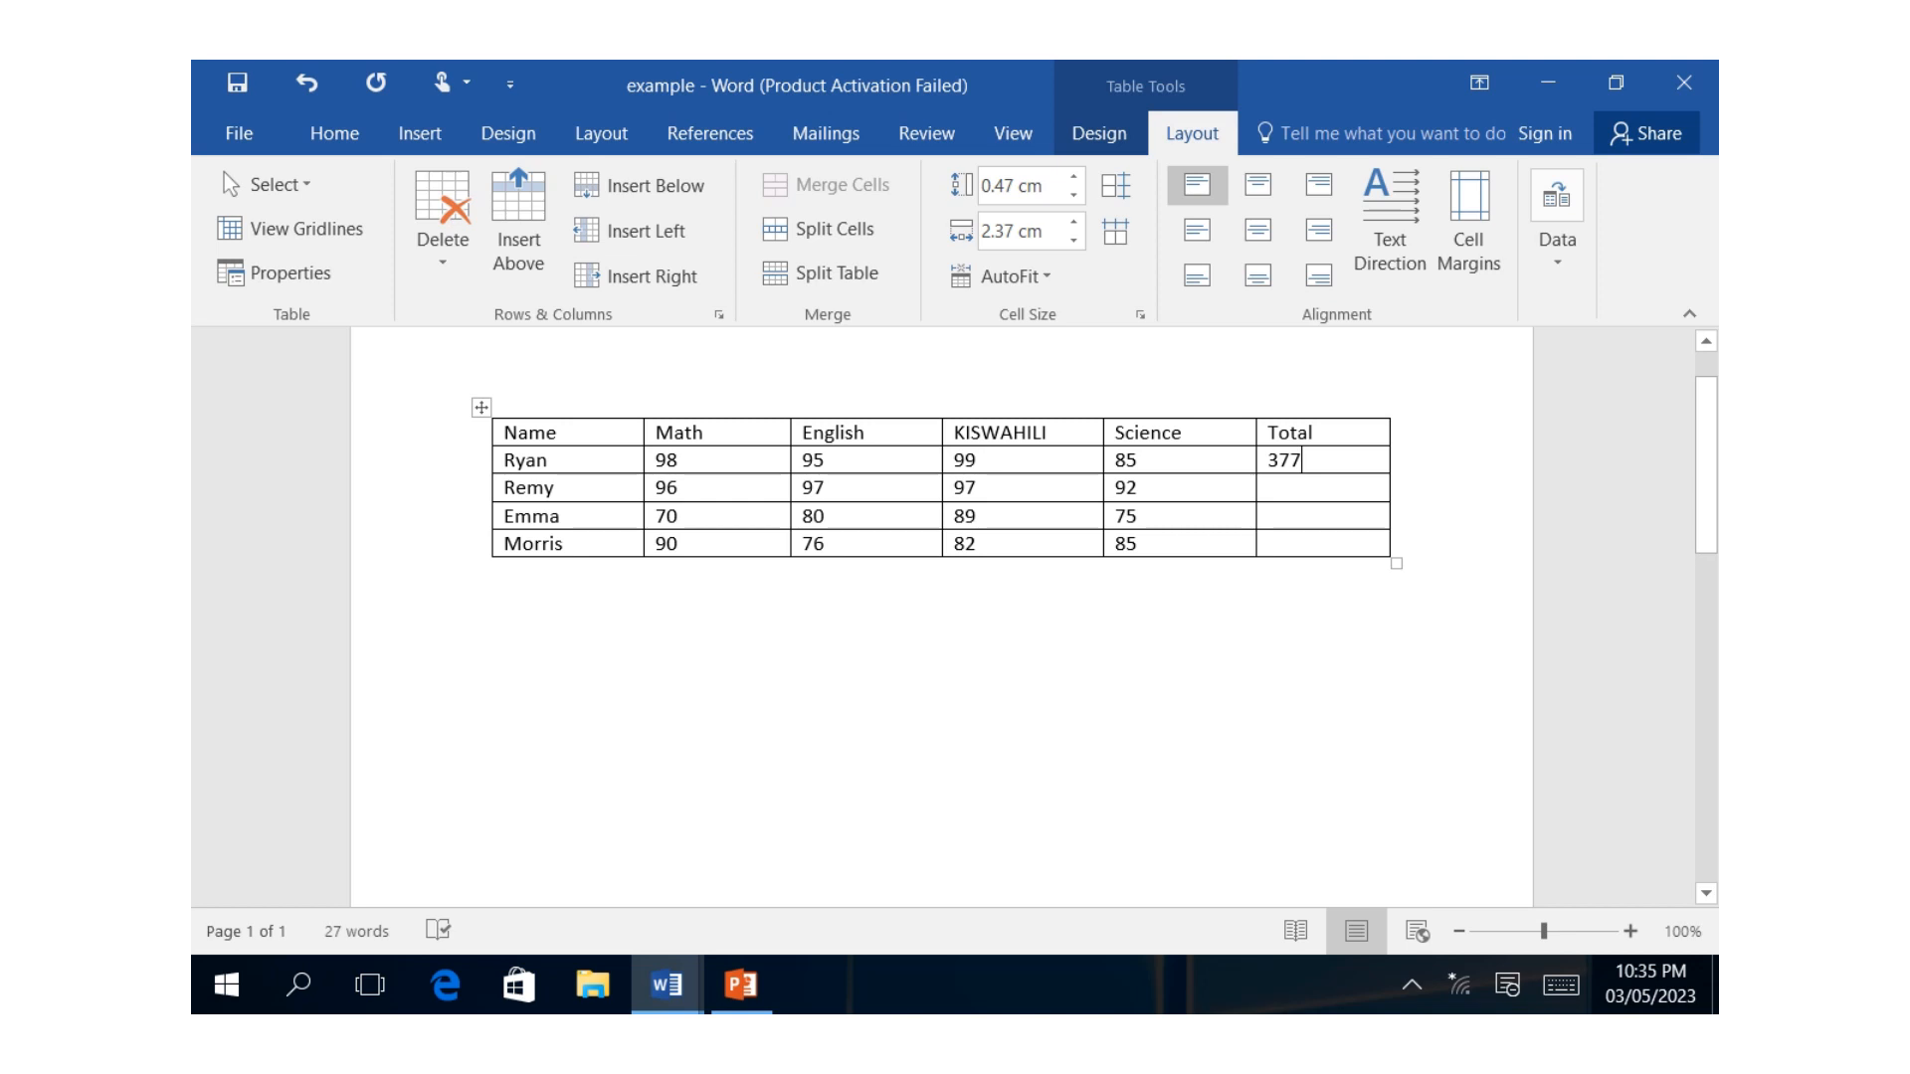
Calculate the second student's total with the formula =SUM(left) in the Total column.
click(1293, 487)
click(1556, 238)
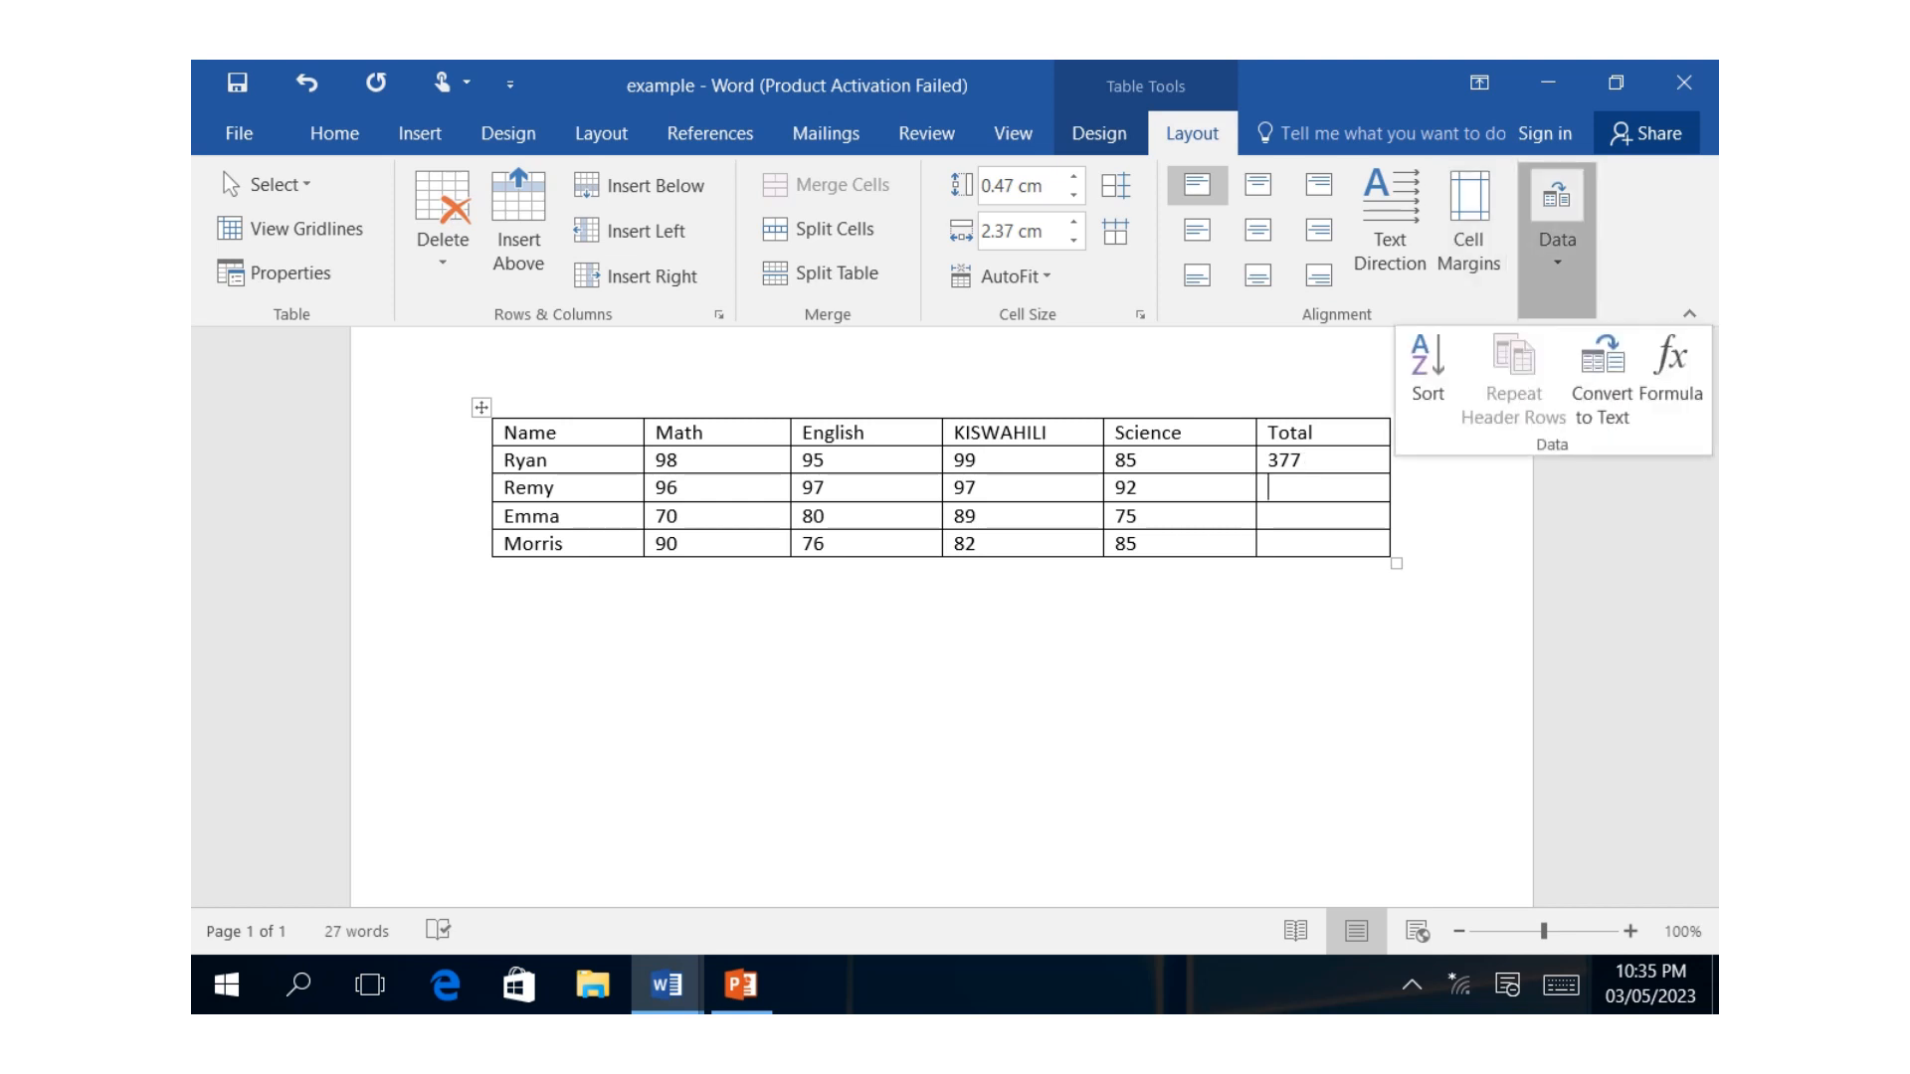
click(1671, 373)
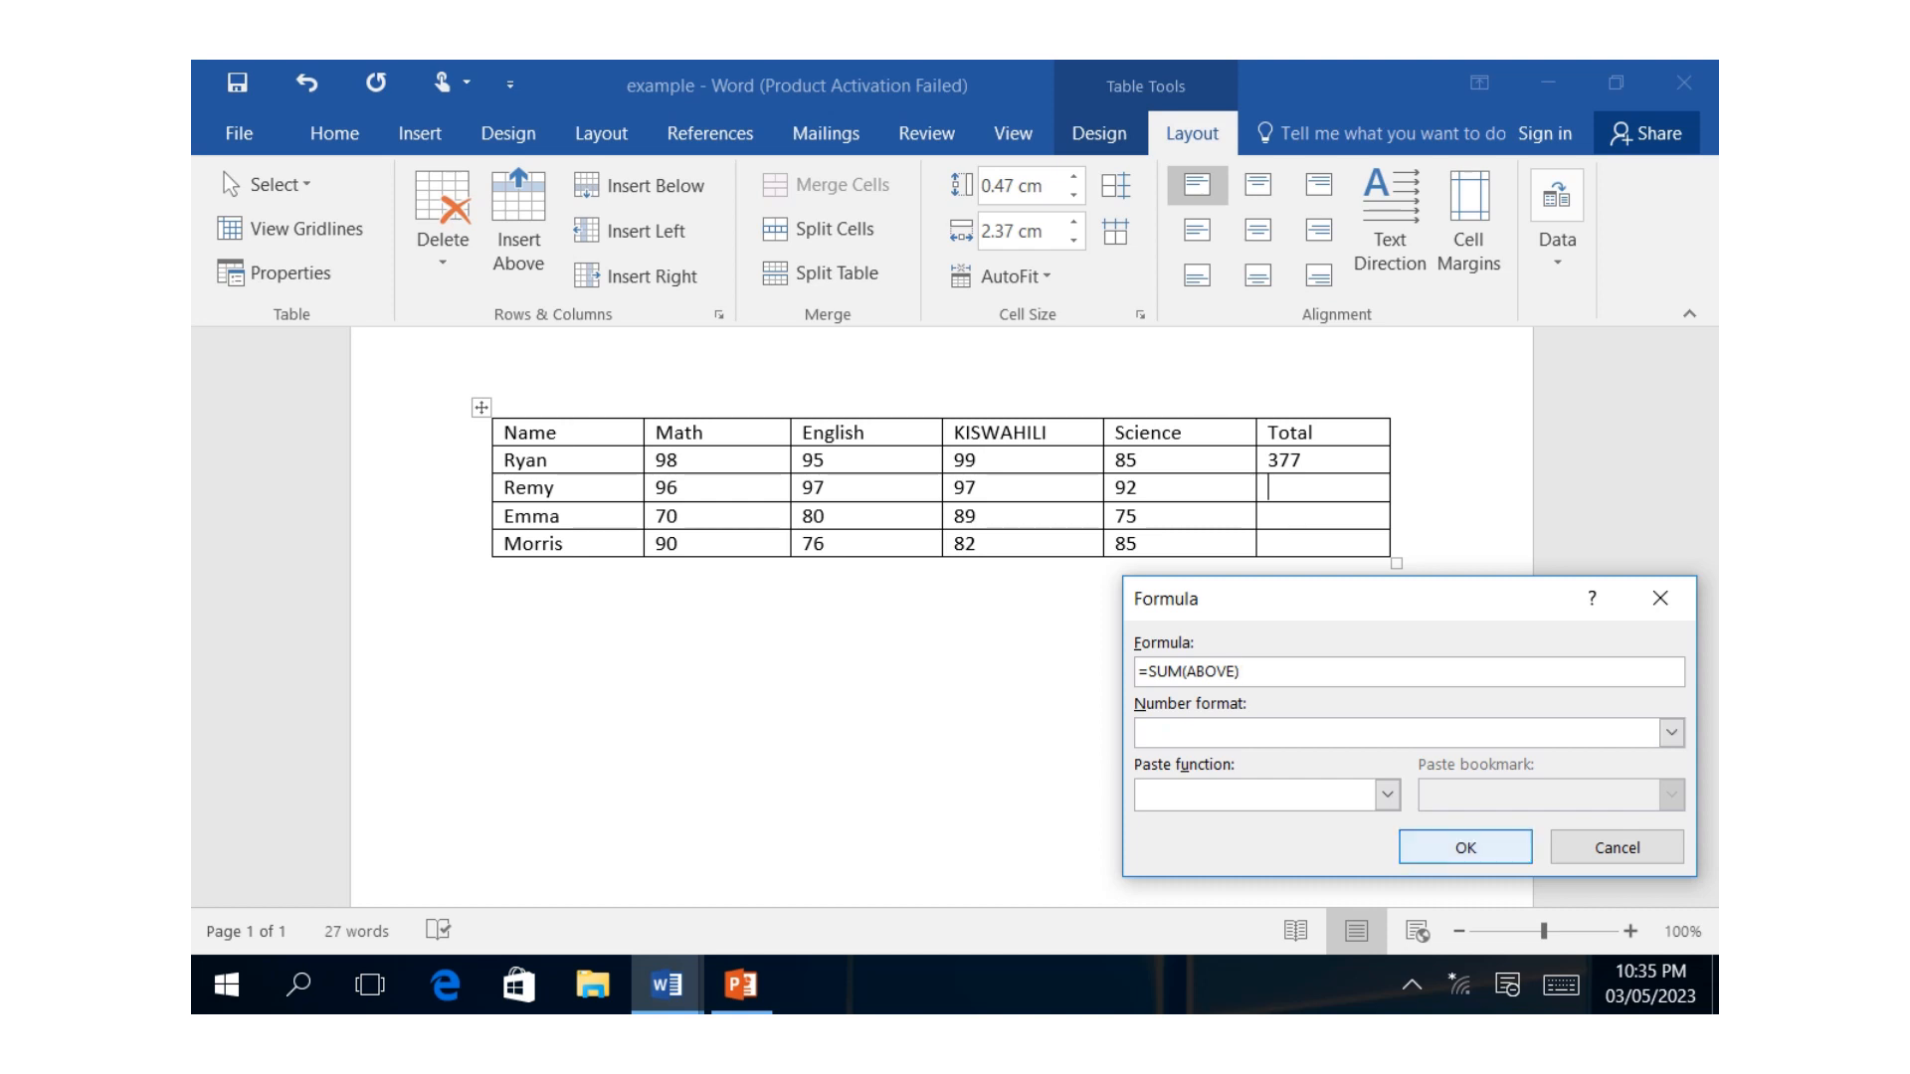
click(1561, 985)
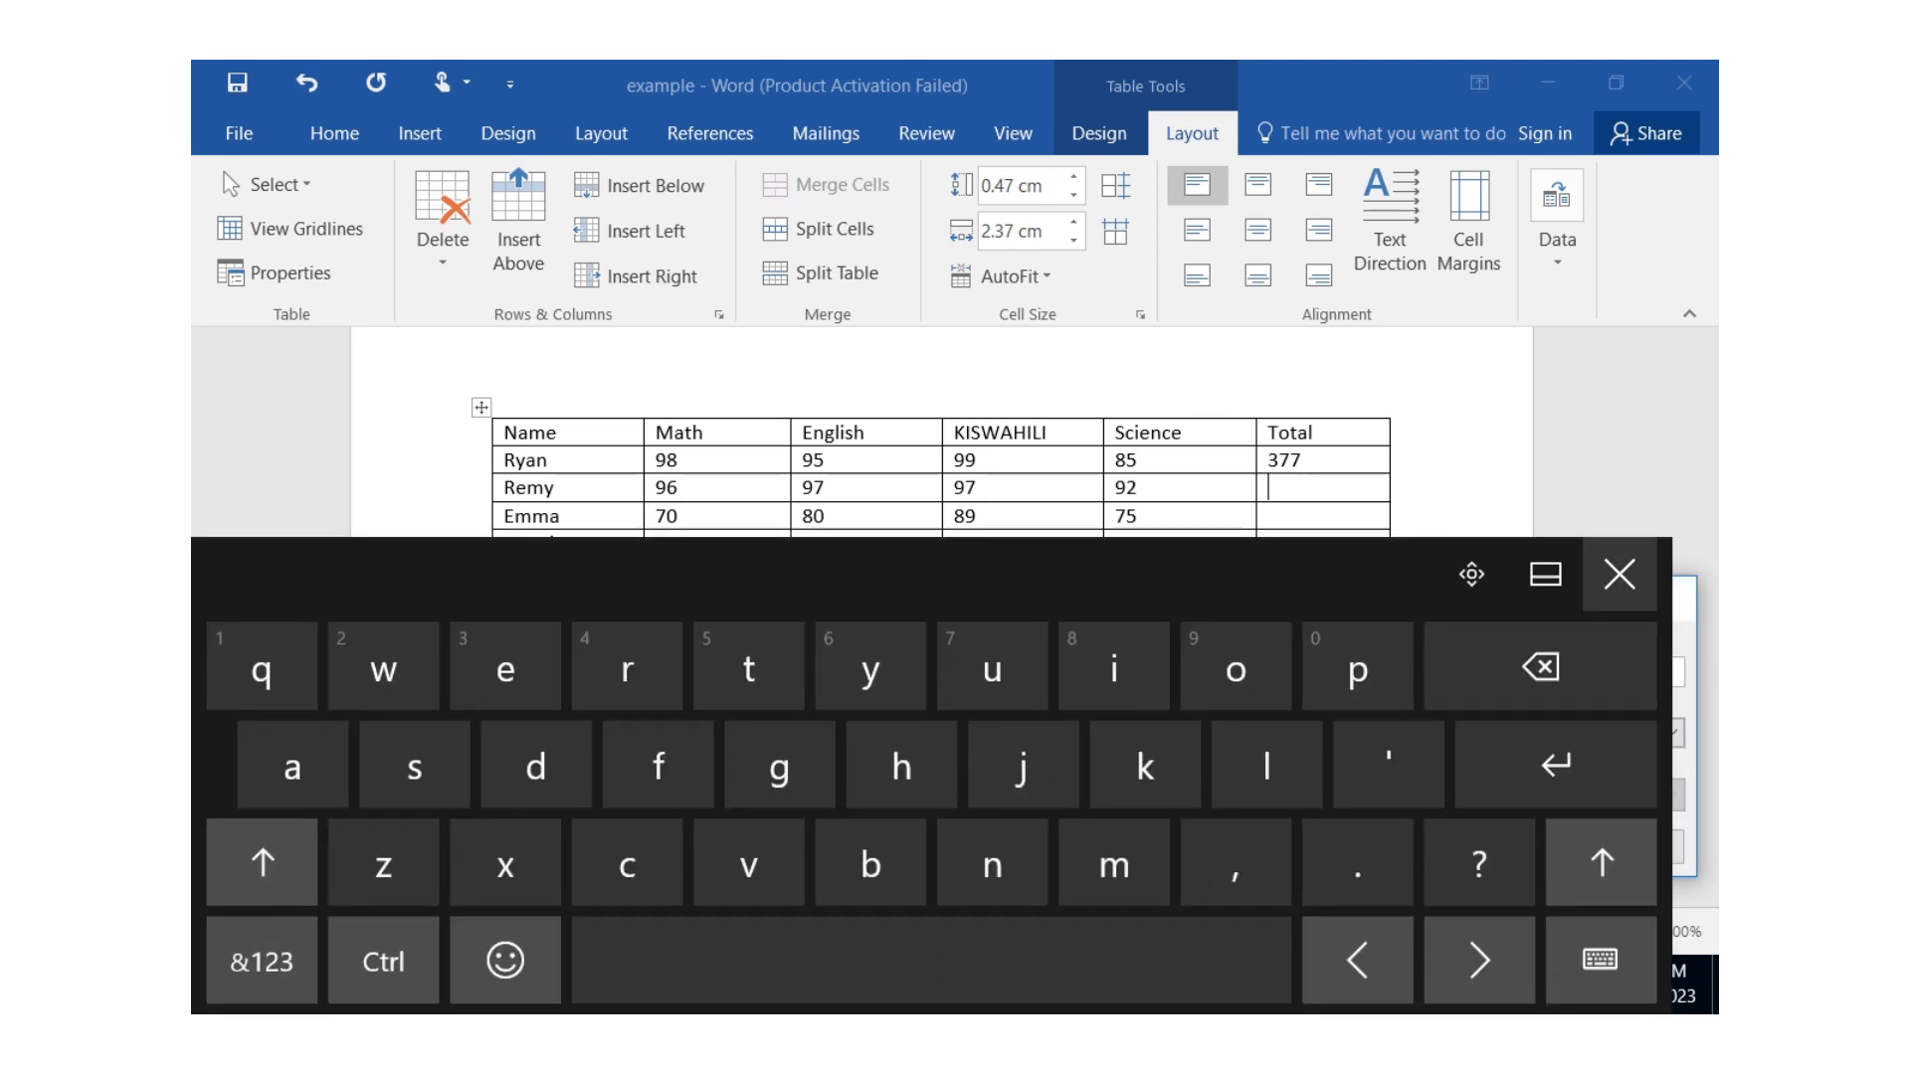
click(1620, 574)
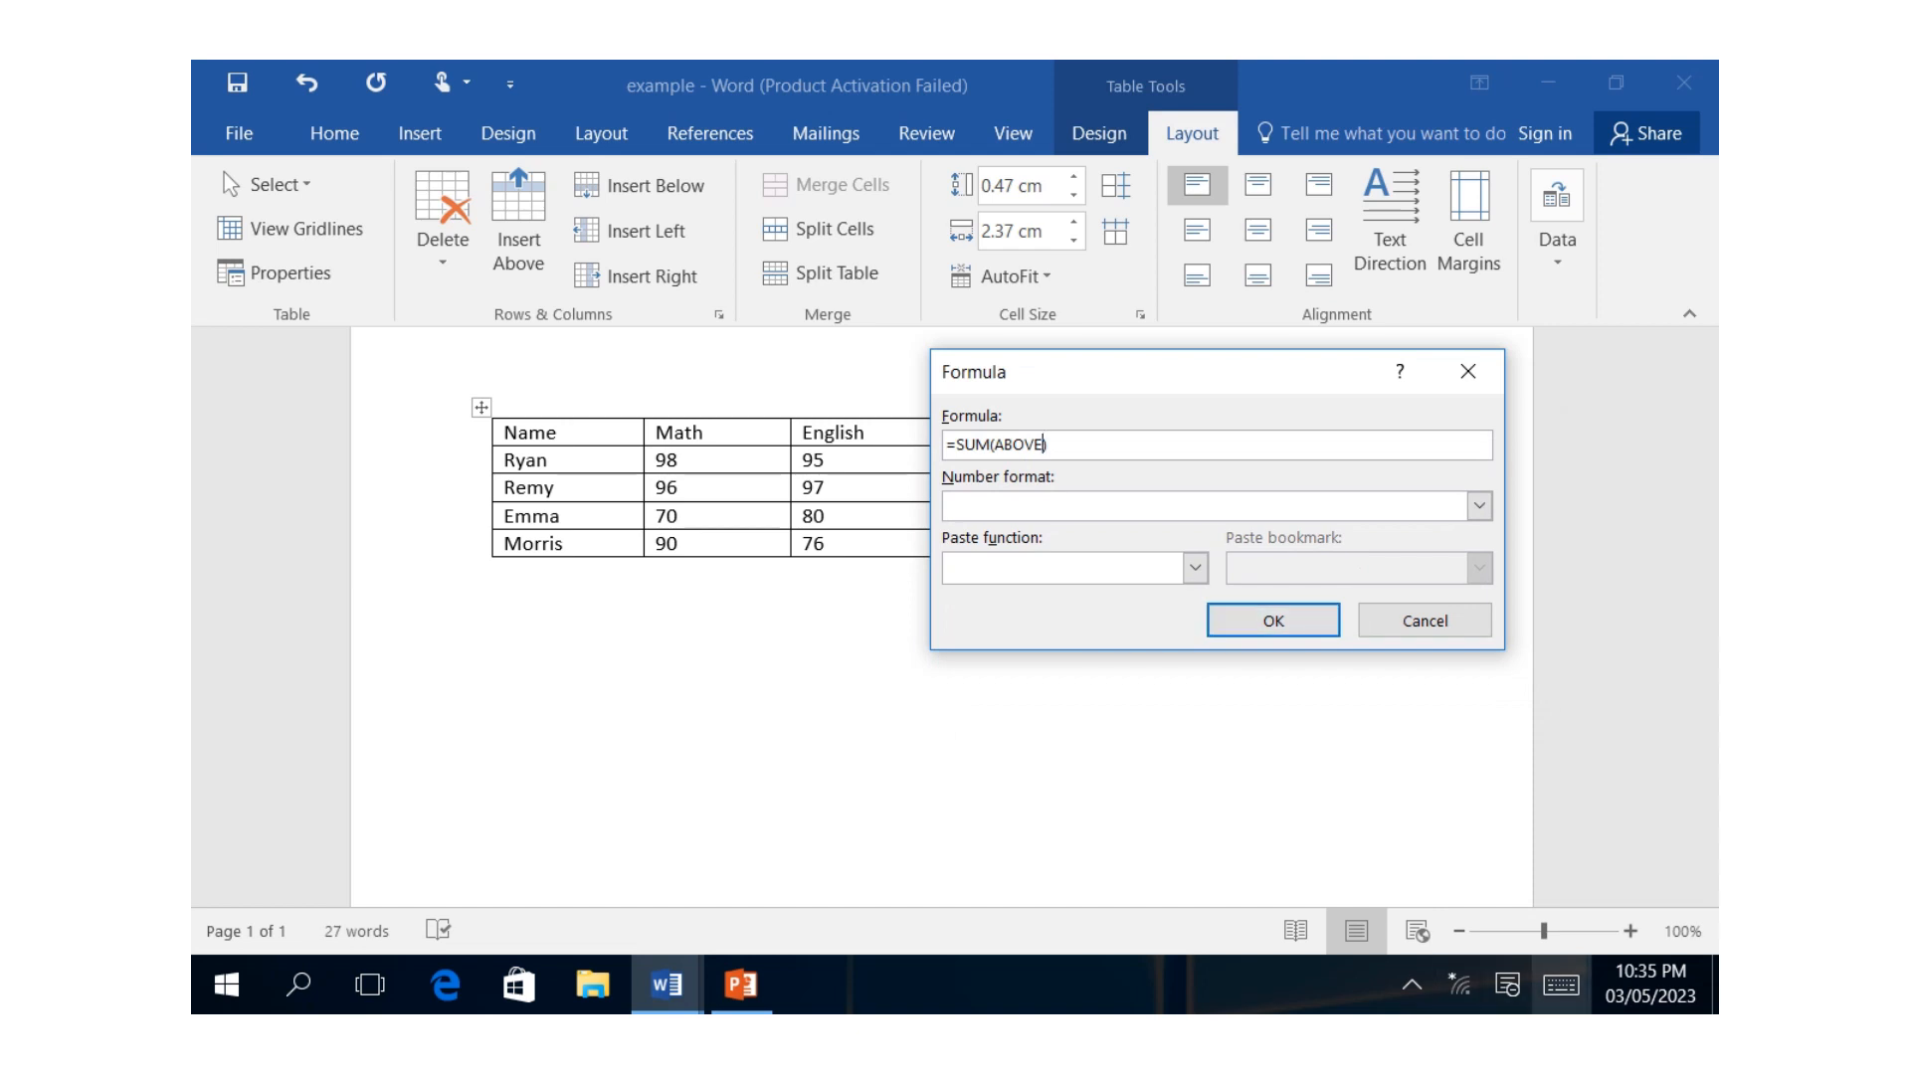
click(1561, 984)
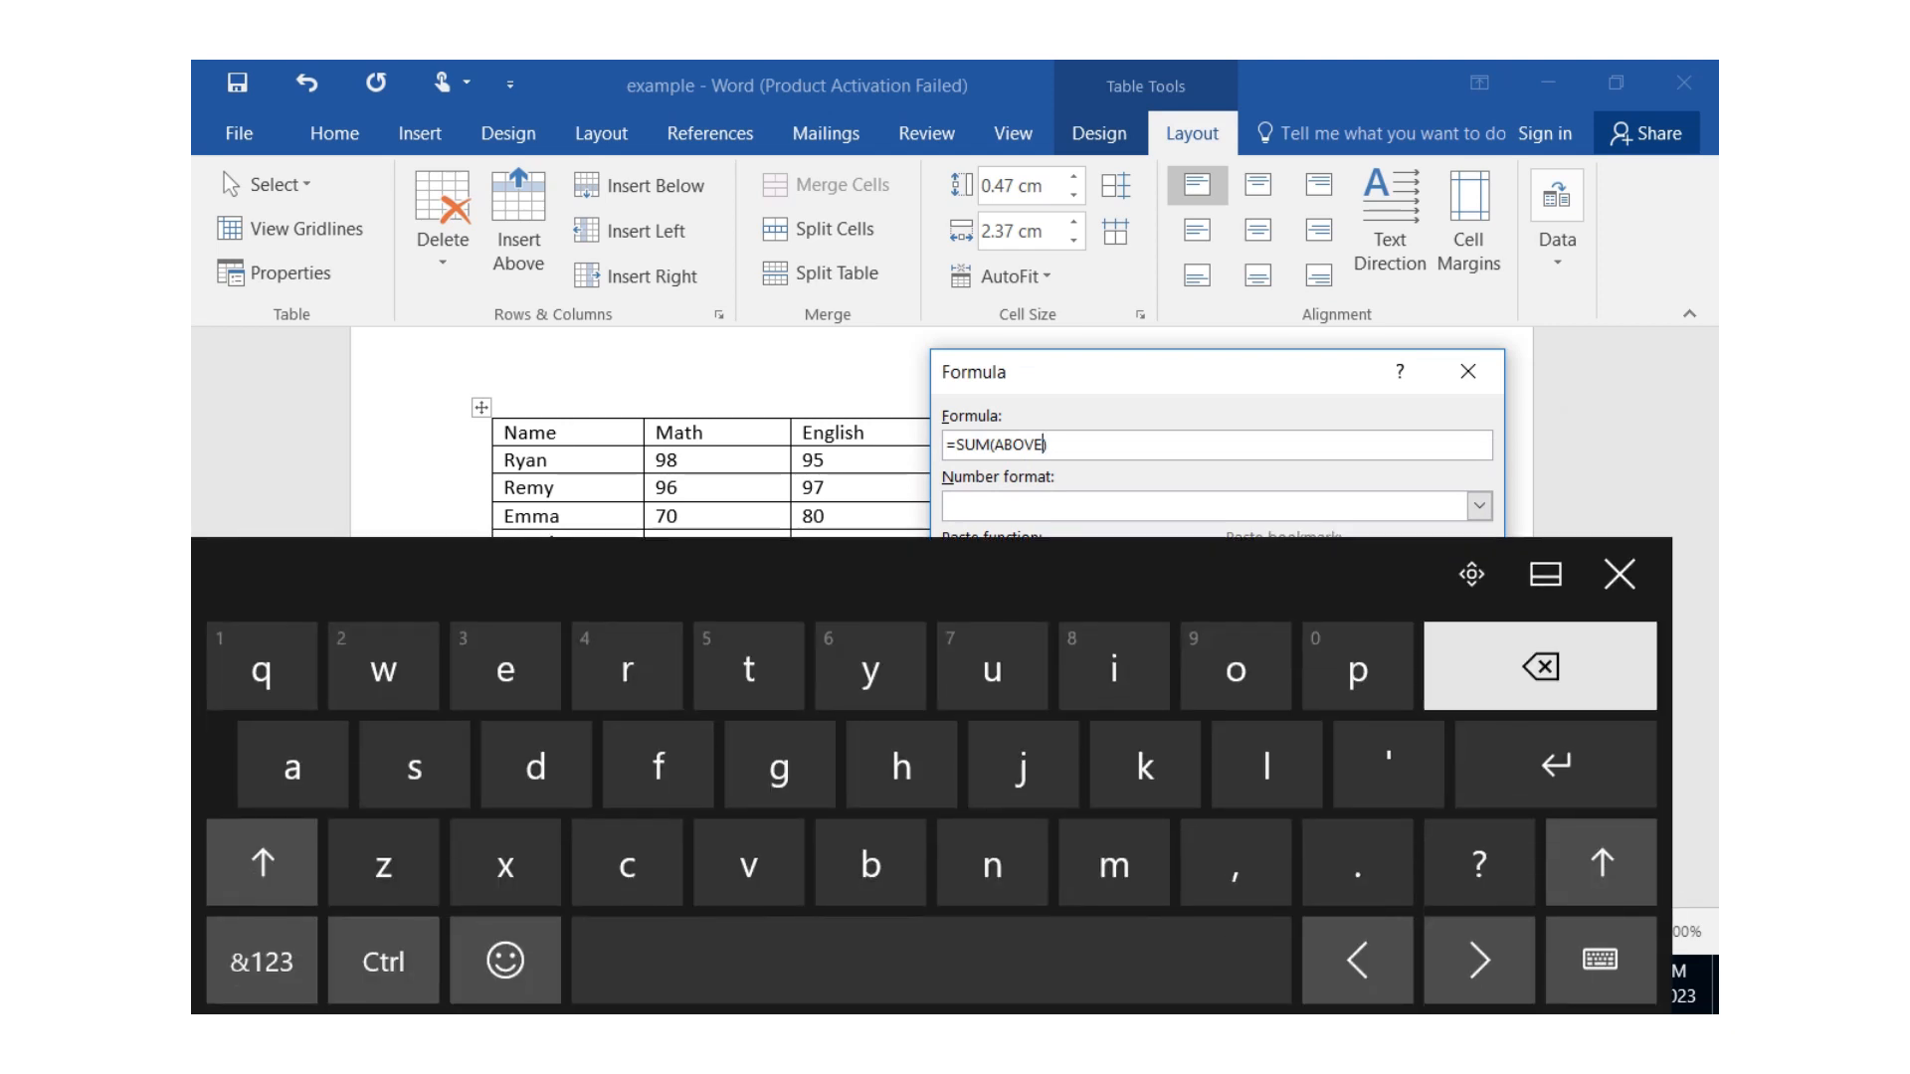
key(BackSpace)
key(BackSpace)
key(BackSpace)
key(BackSpace)
key(BackSpace)
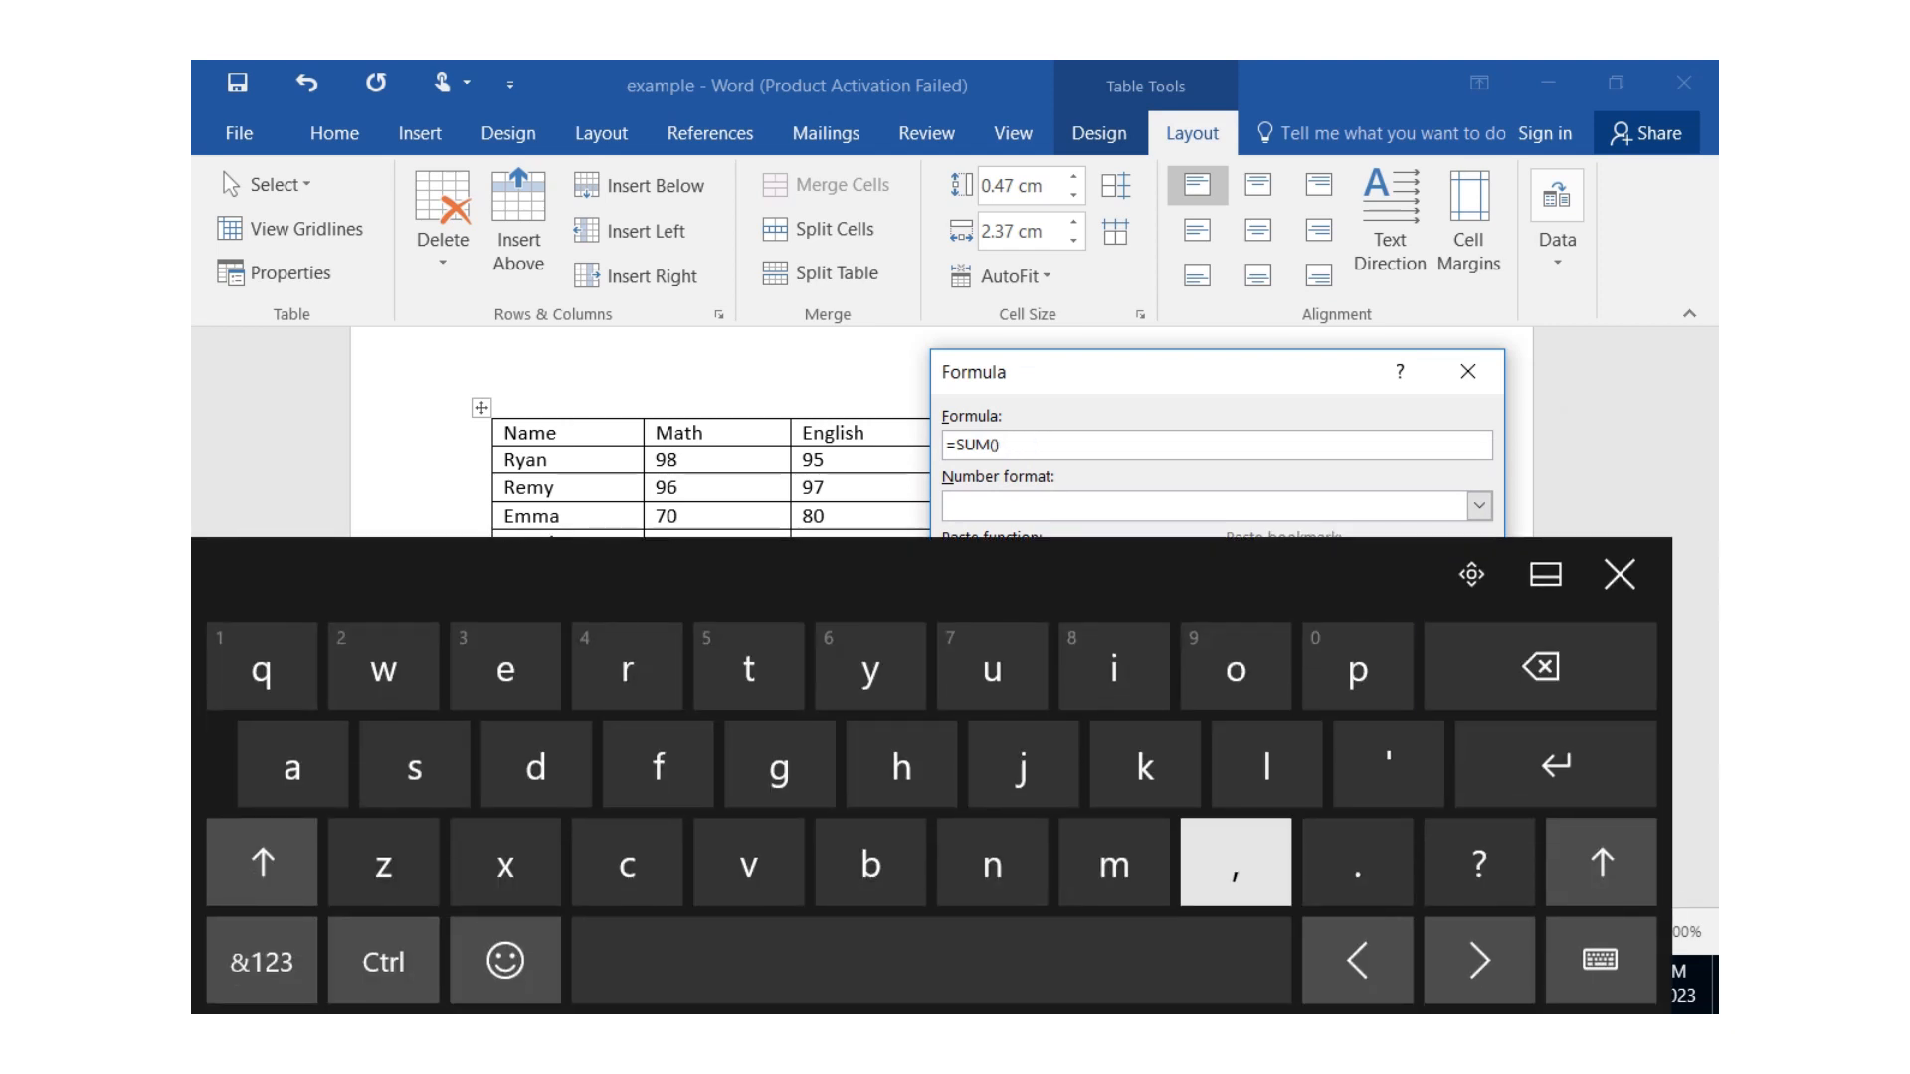
text(le)
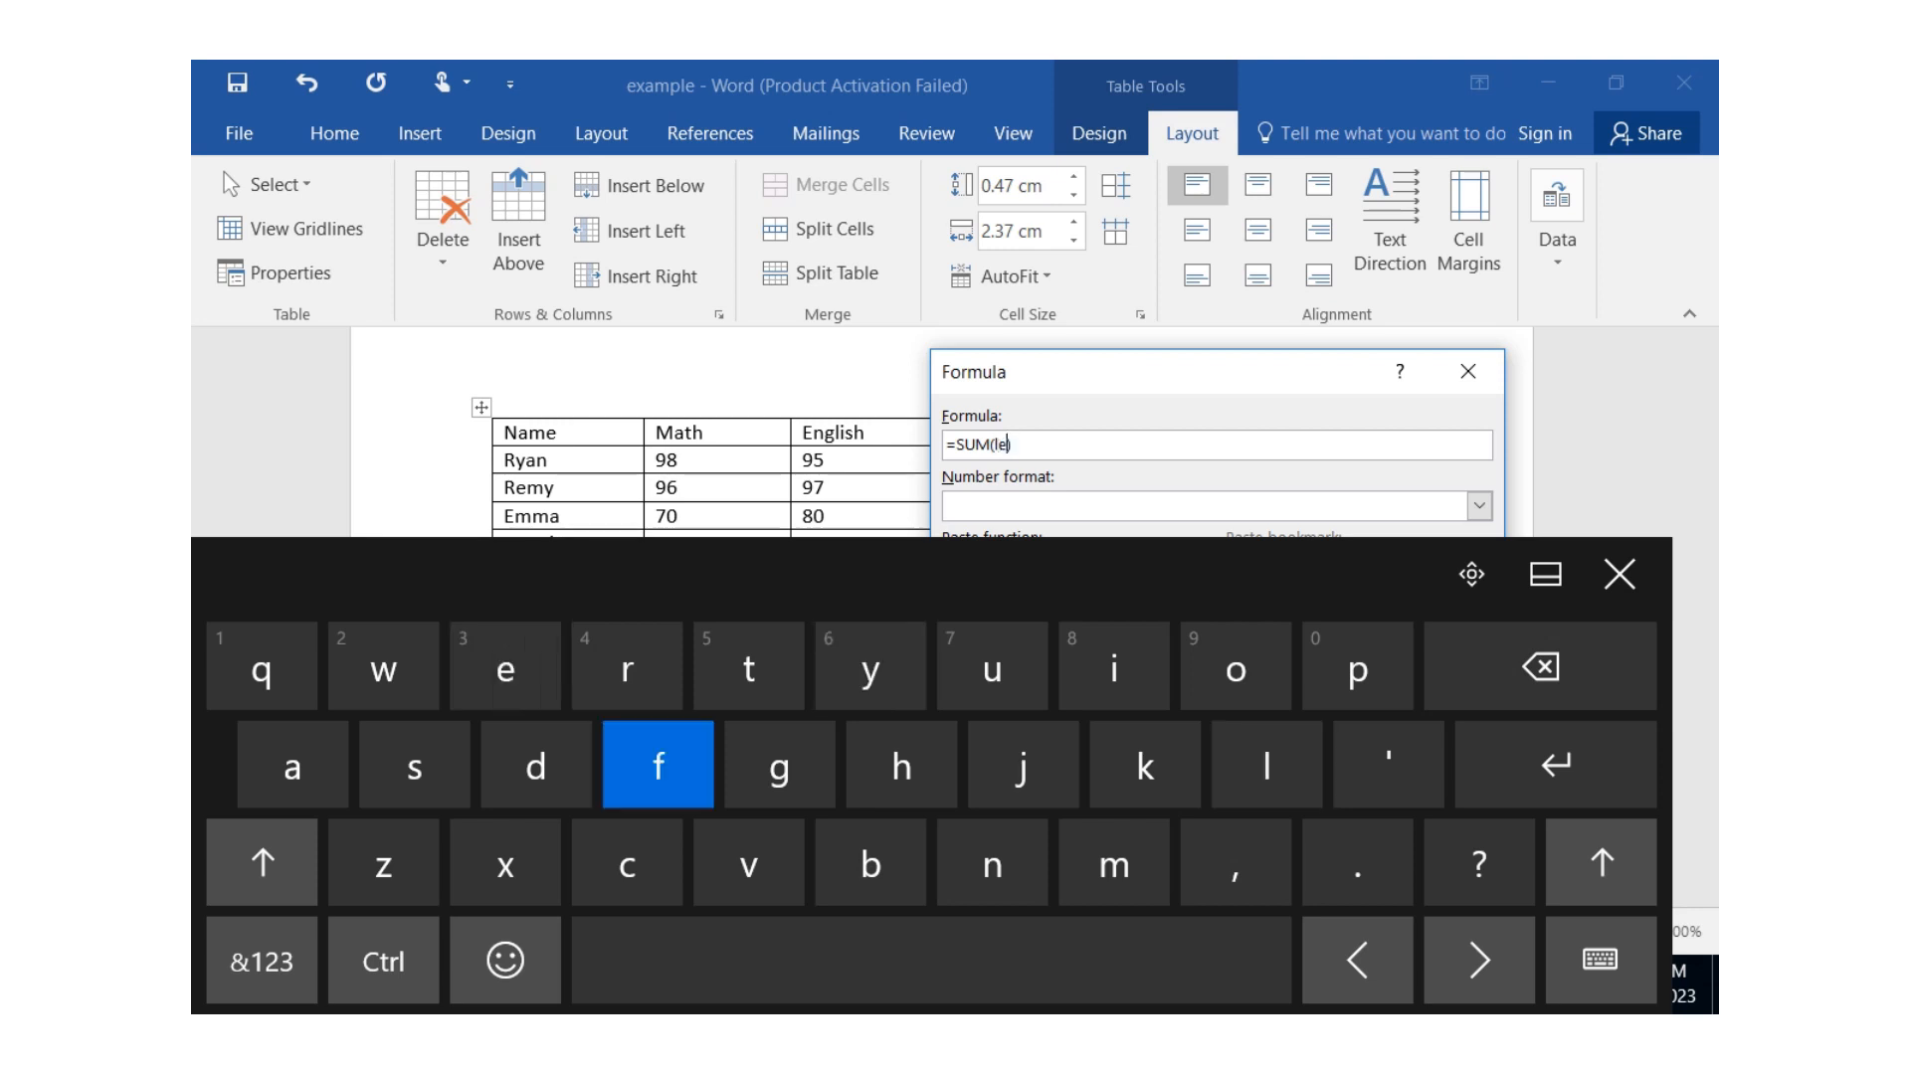
text(ft)
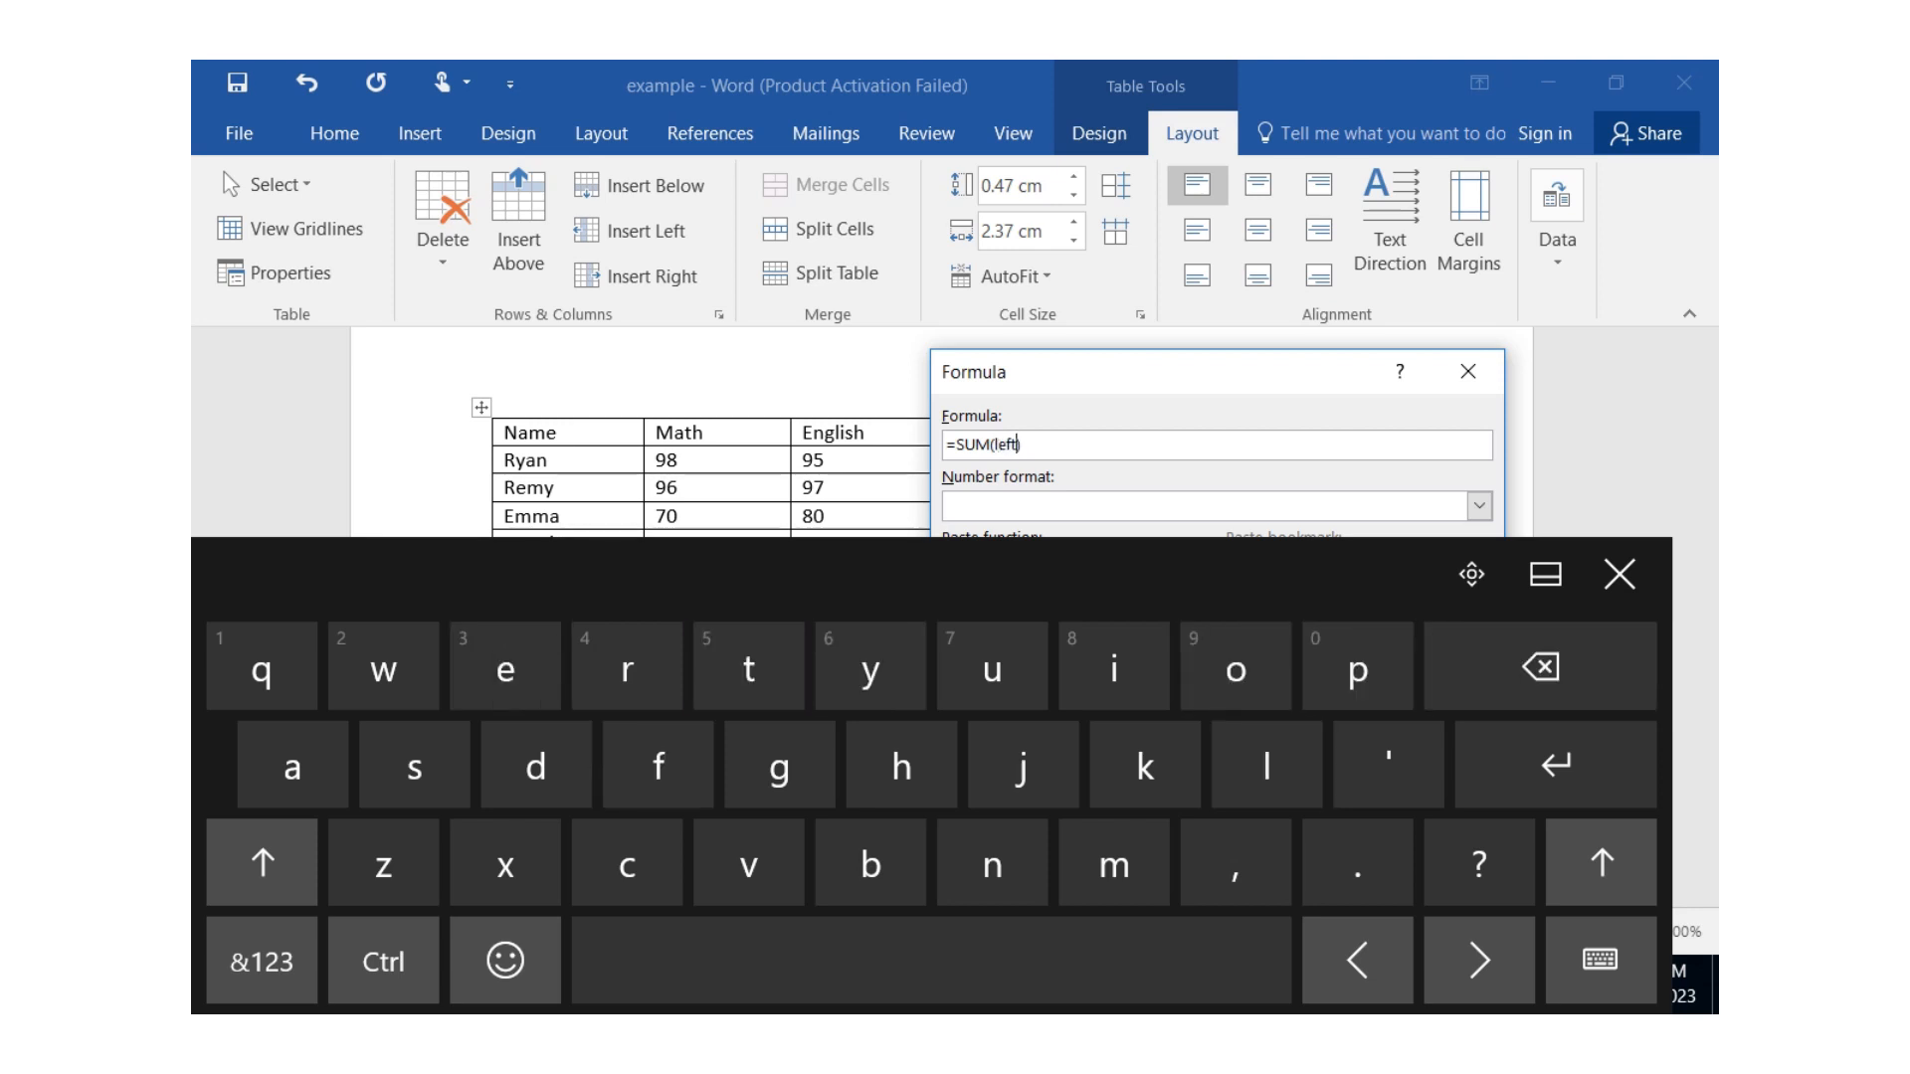
click(1619, 574)
click(1272, 621)
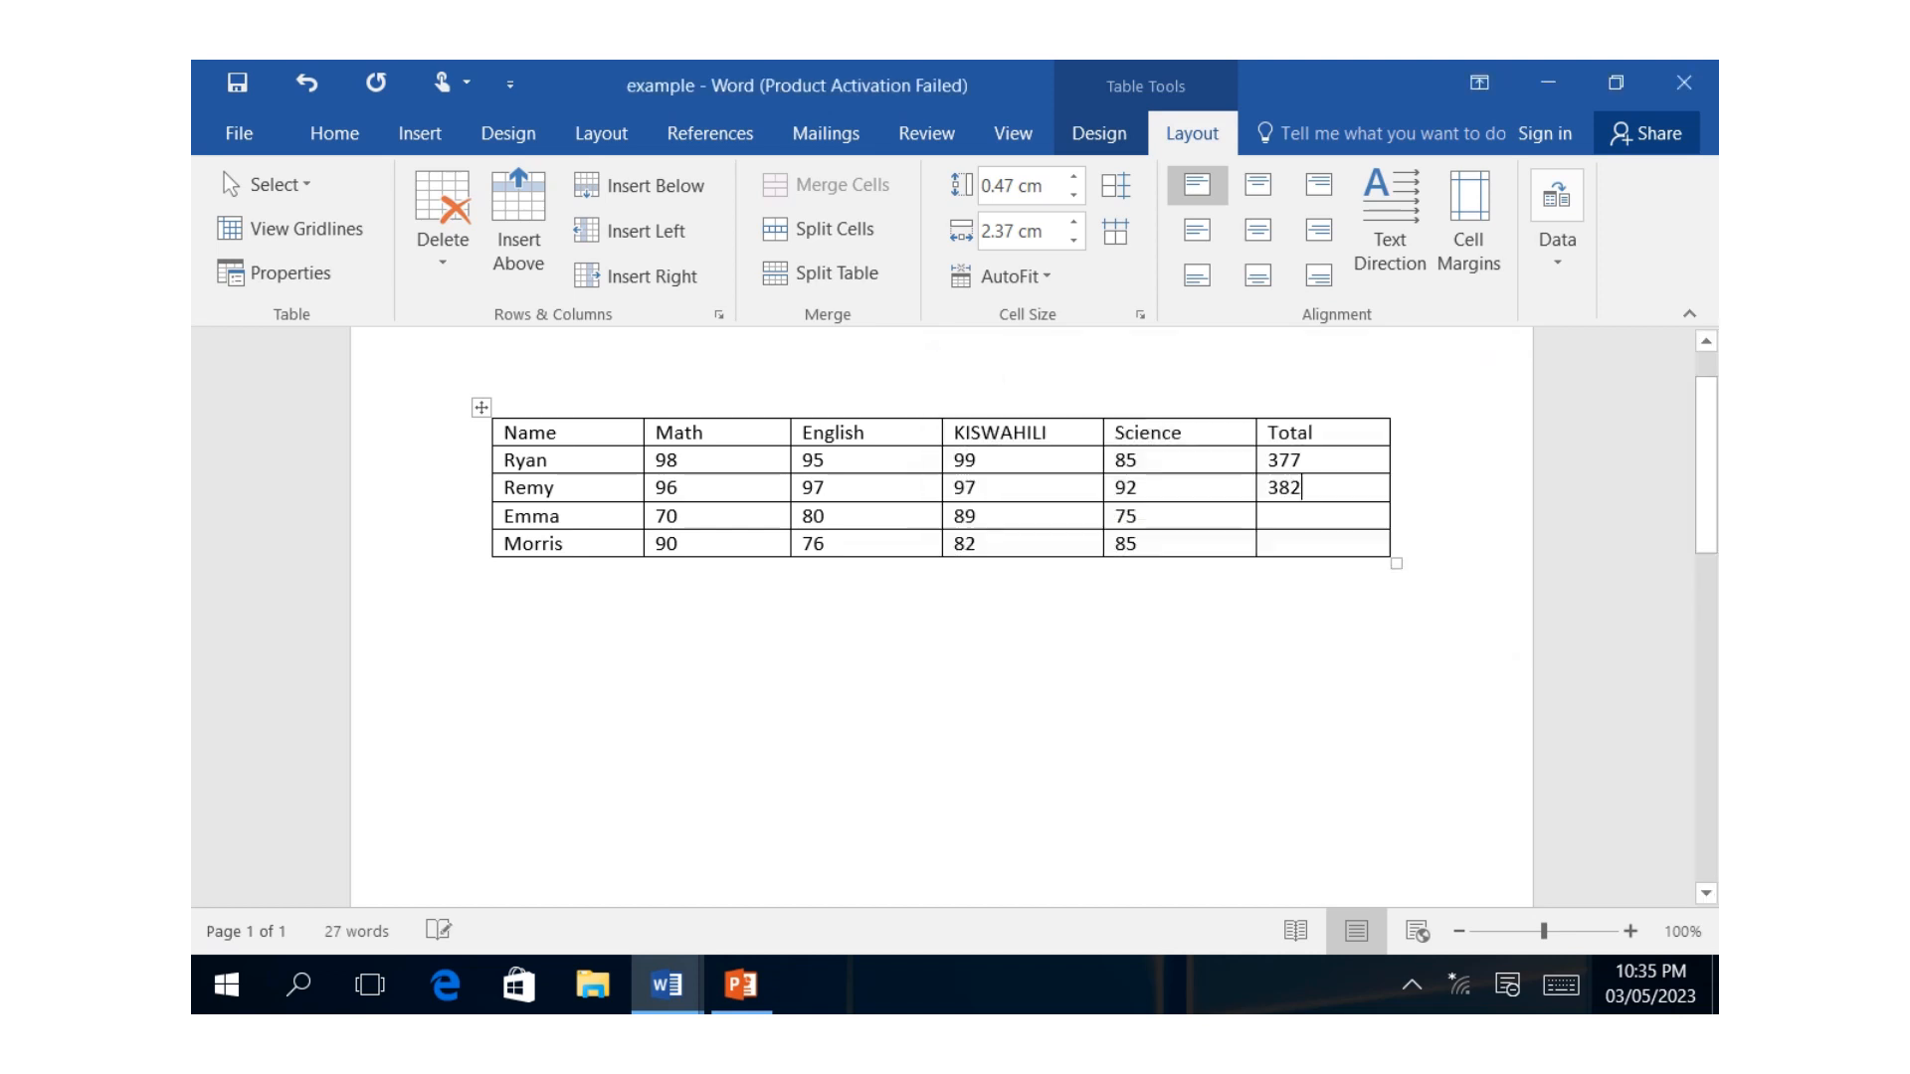
Calculate the third student's total with the formula =SUM(left) in the Total column.
click(1270, 516)
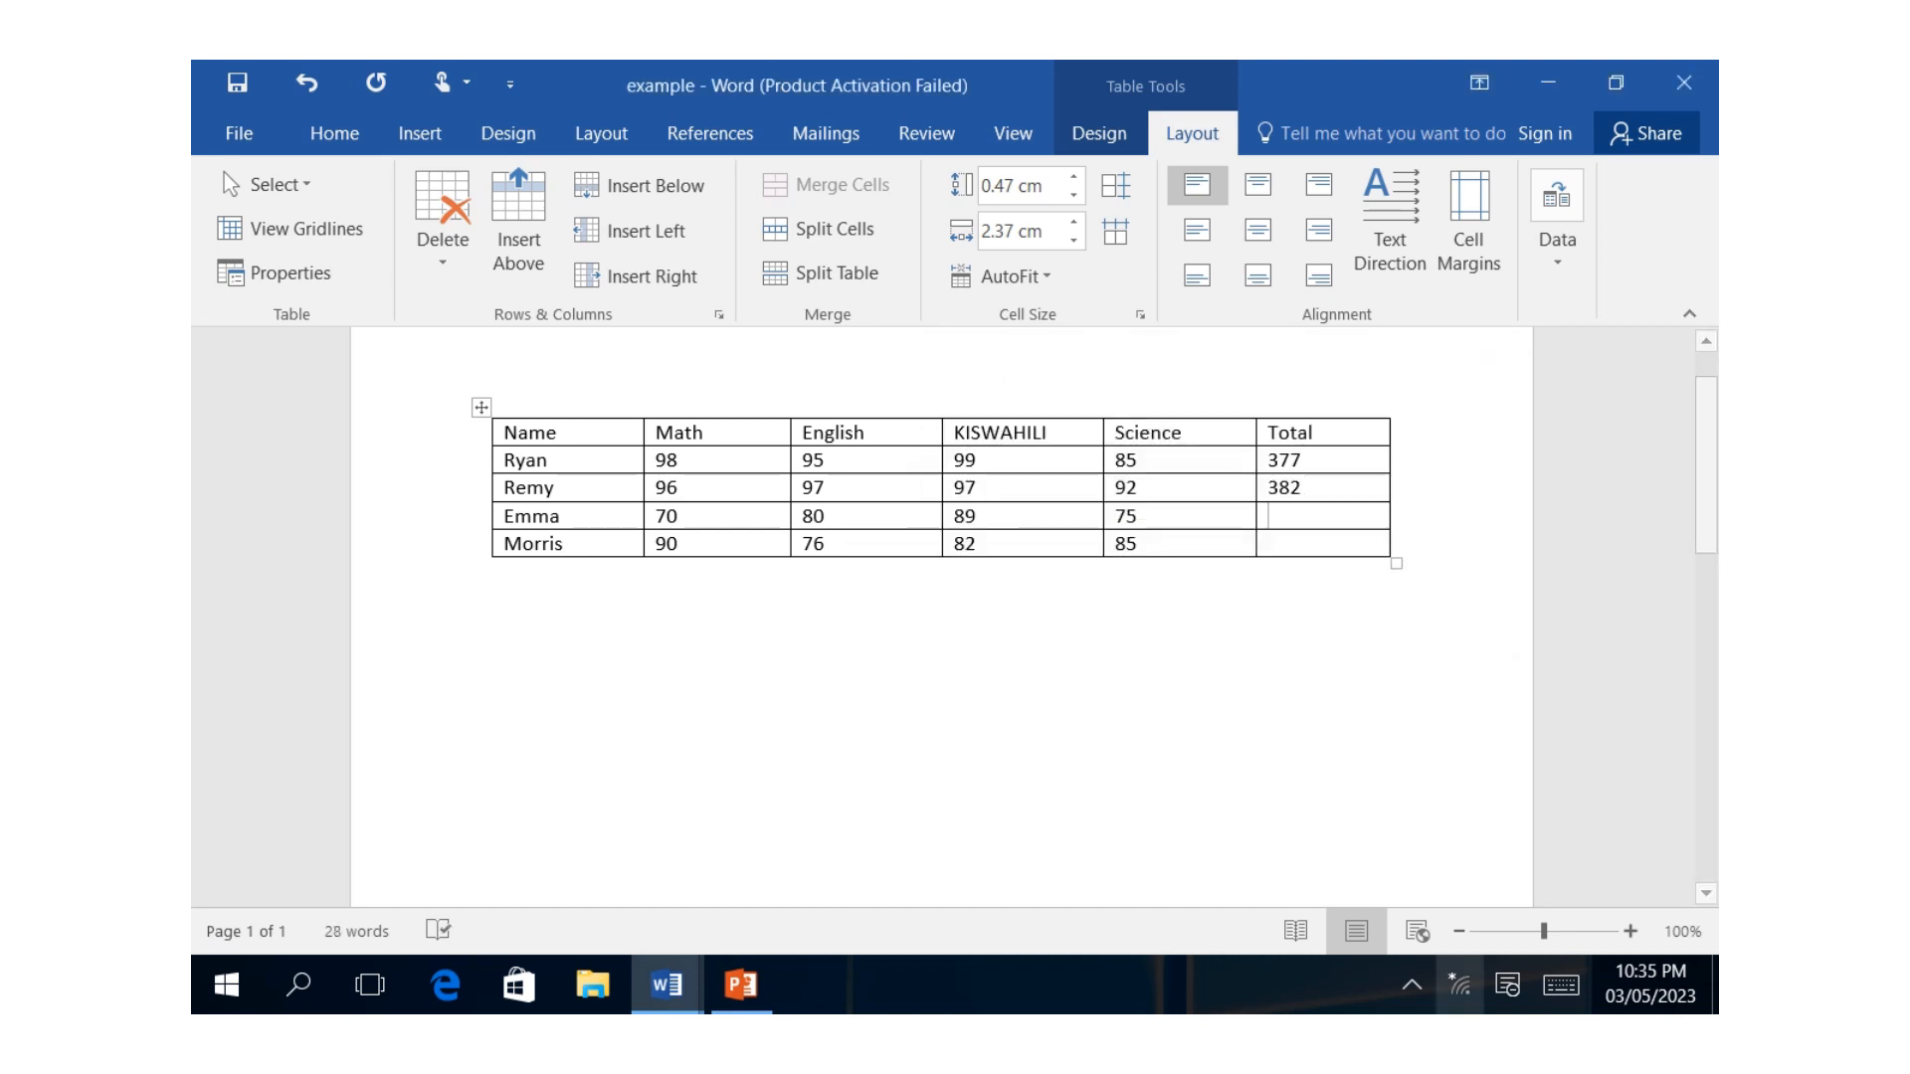
click(1560, 985)
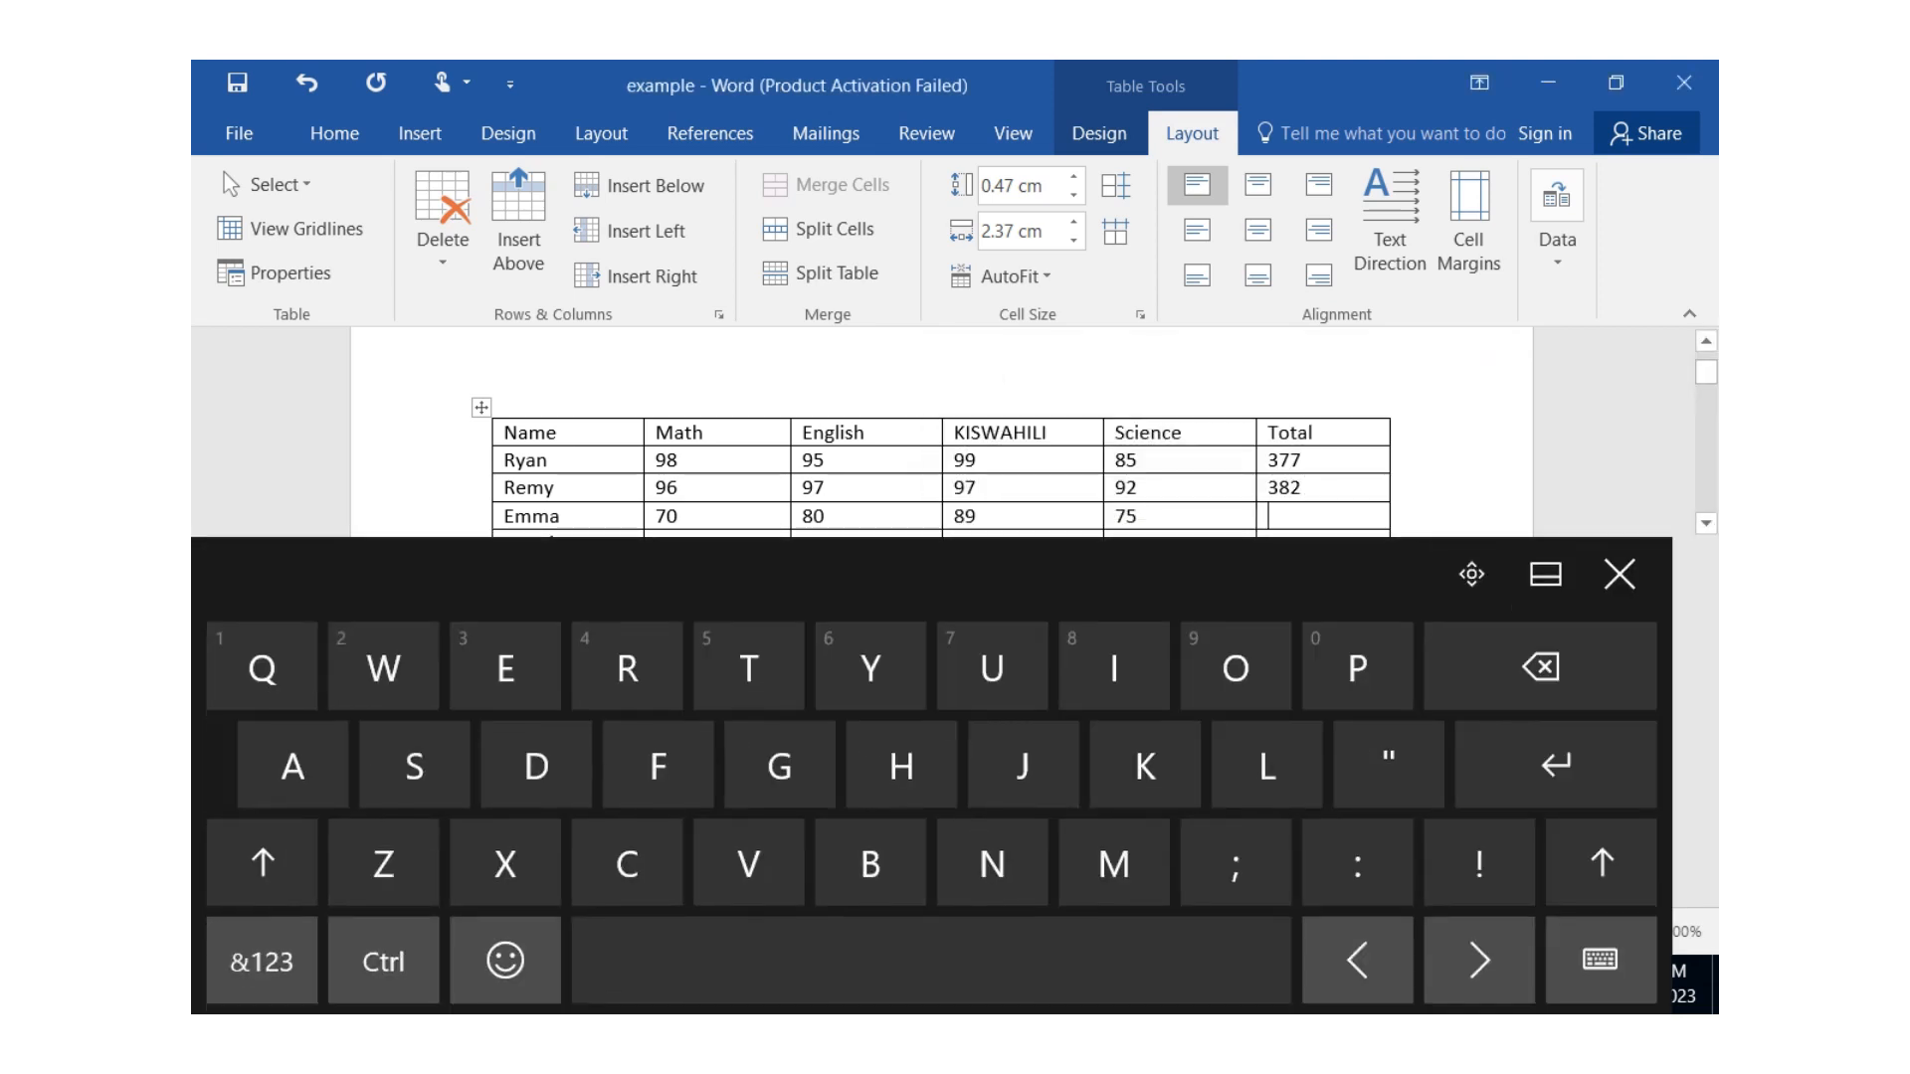
click(1557, 221)
click(1672, 373)
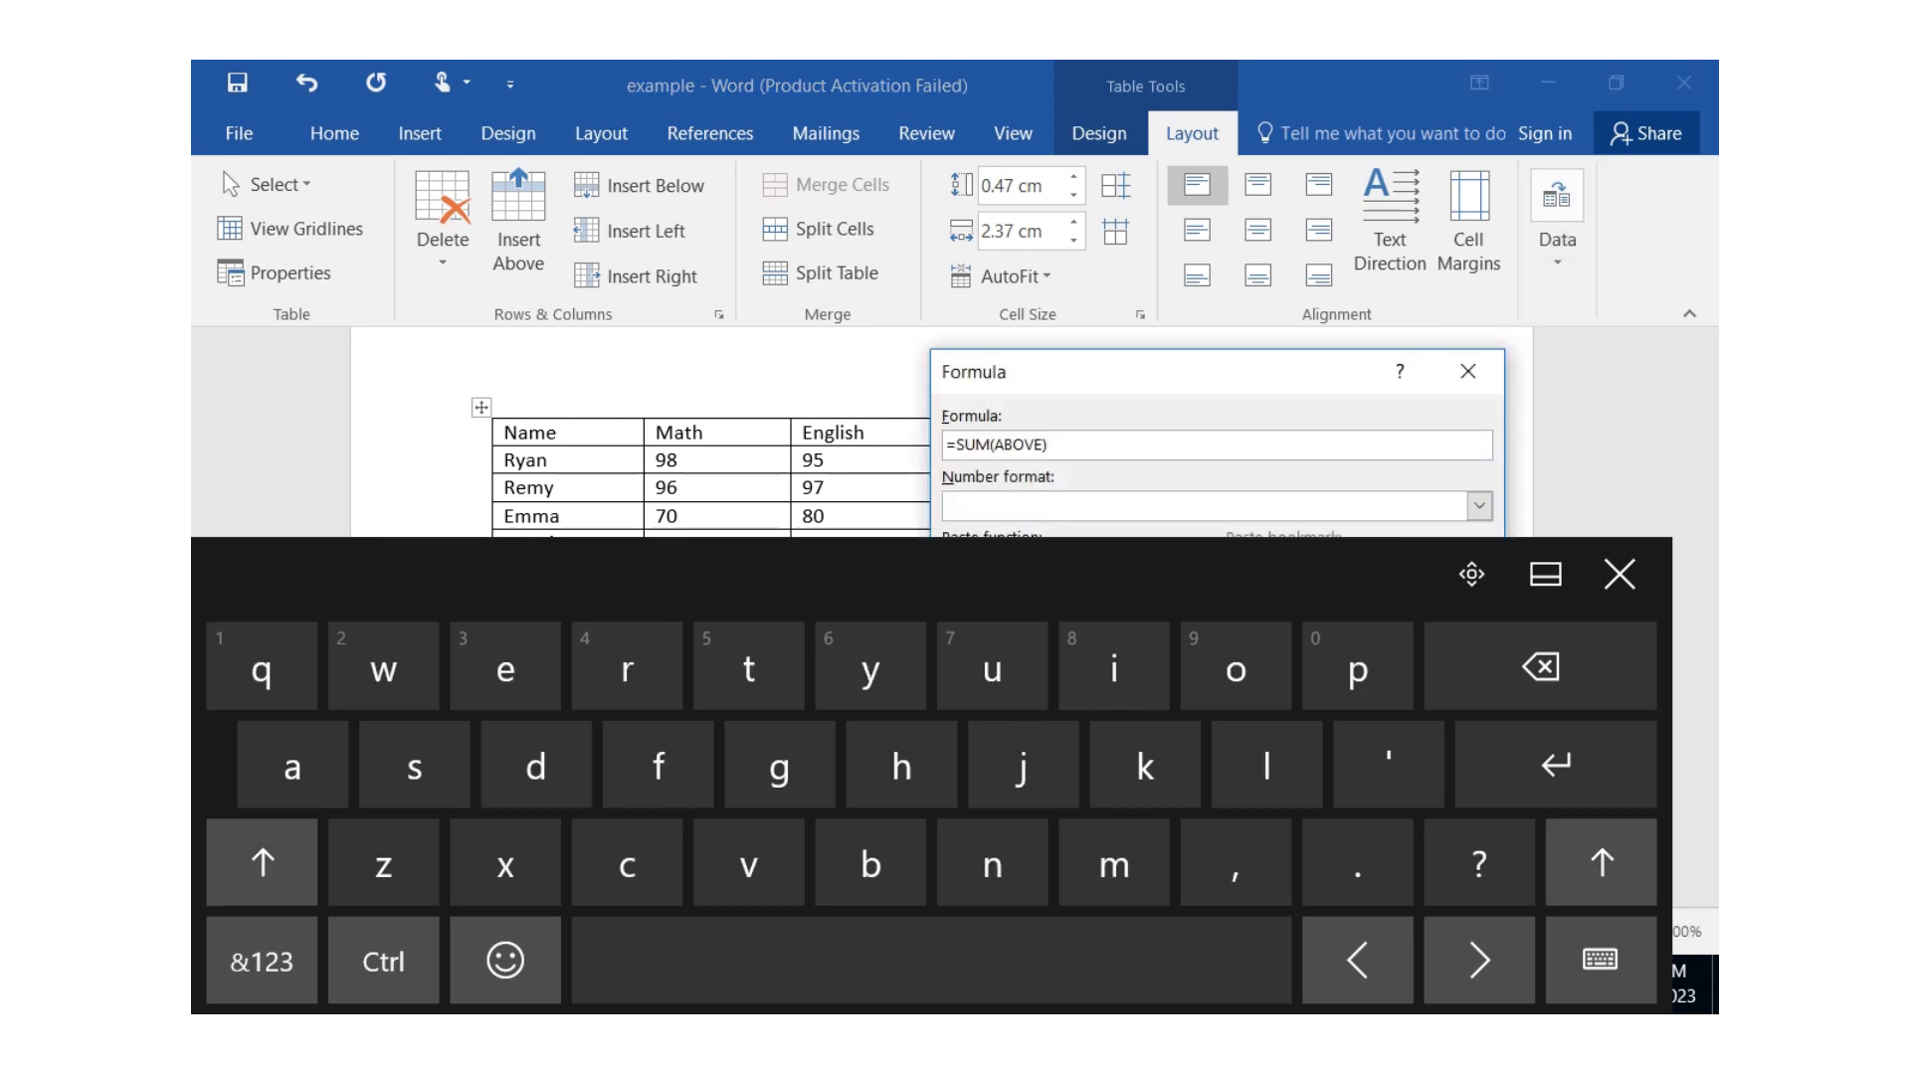
key(BackSpace)
key(BackSpace)
key(BackSpace)
key(BackSpace)
key(BackSpace)
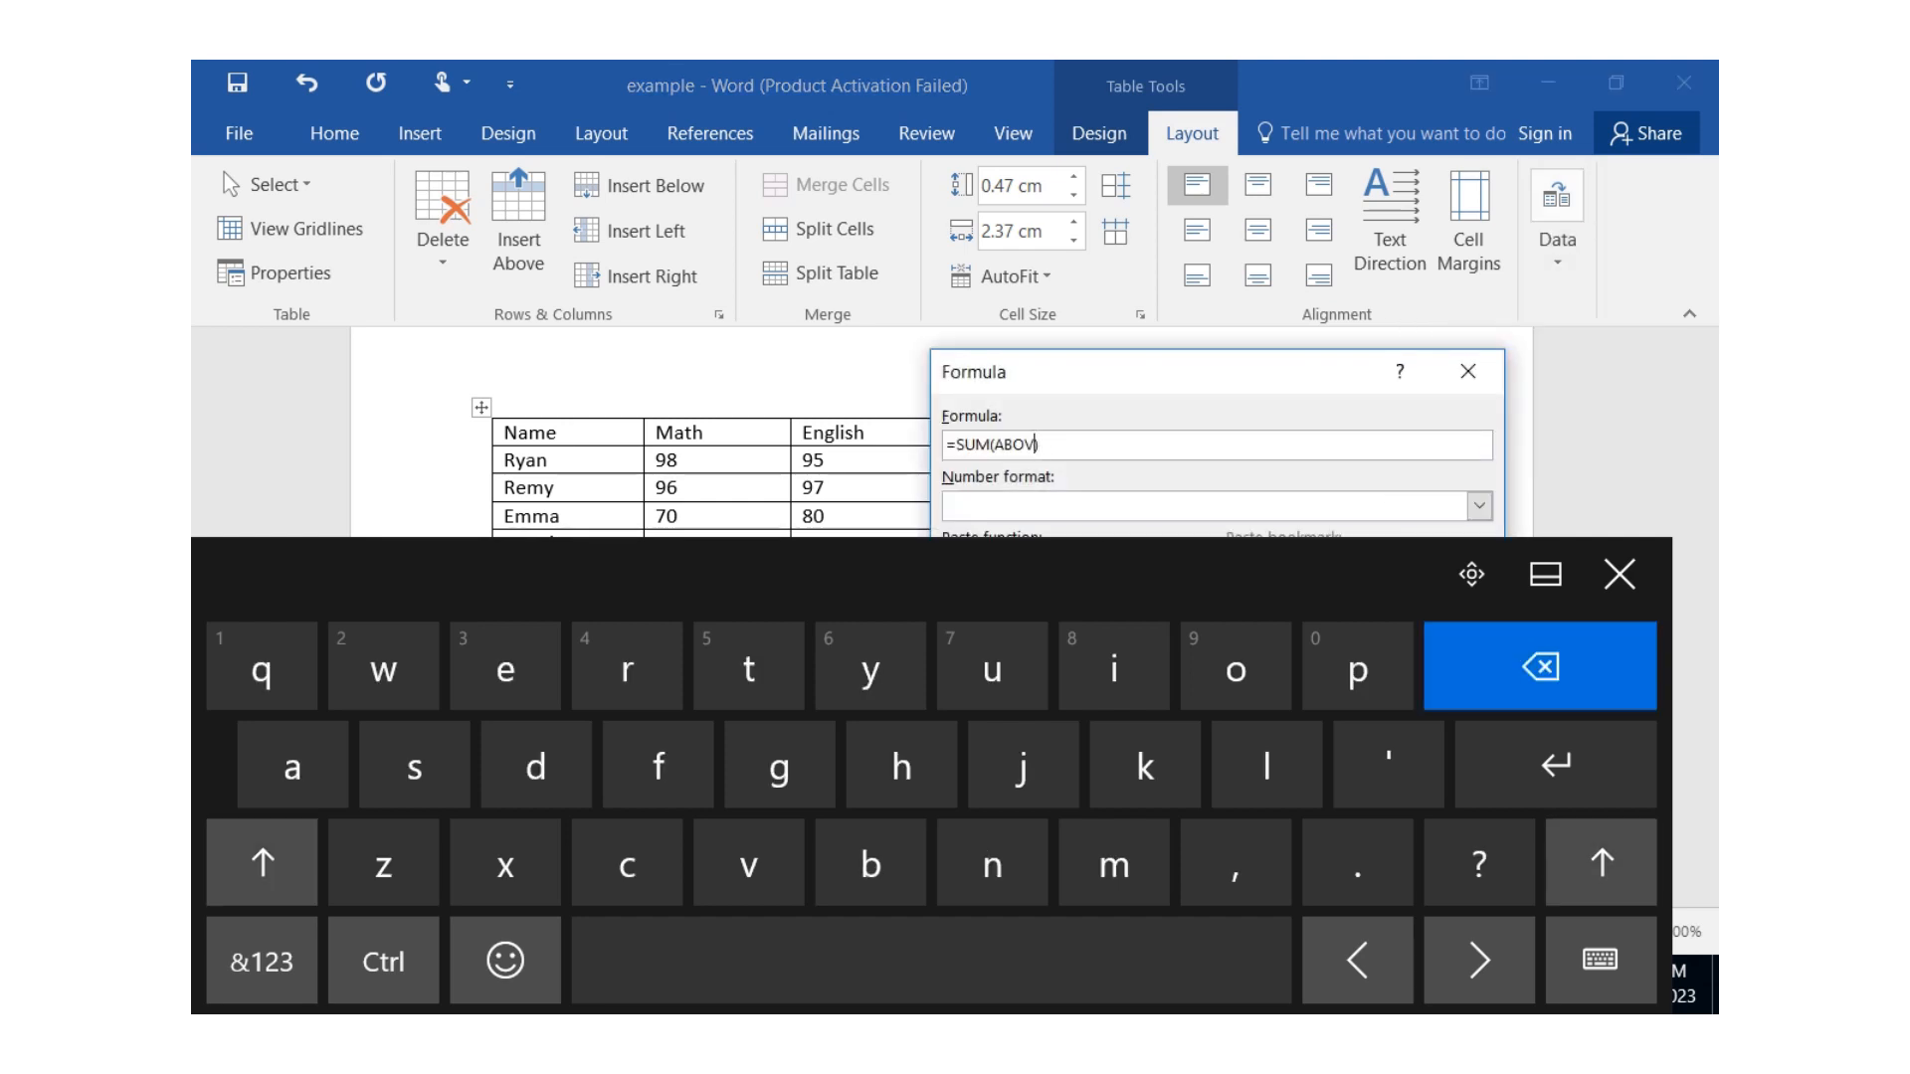
text(le)
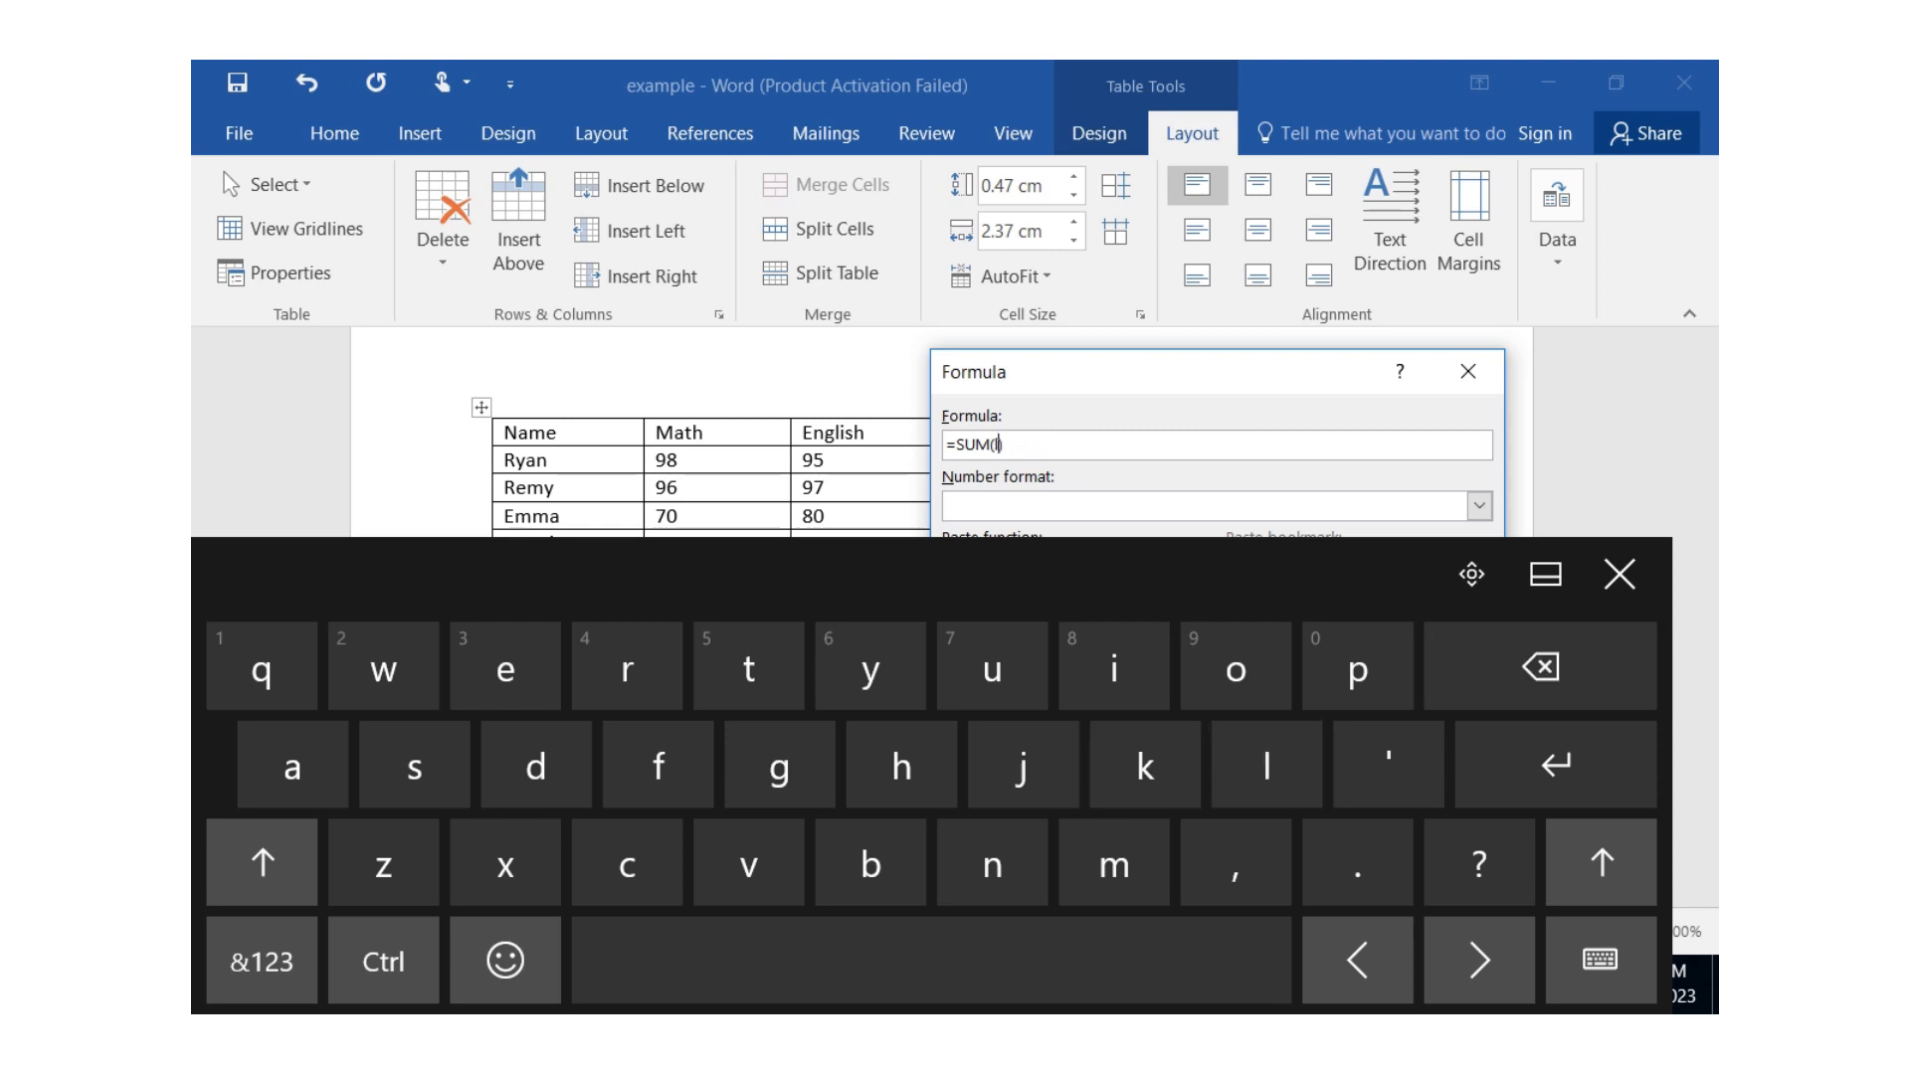
text(ft)
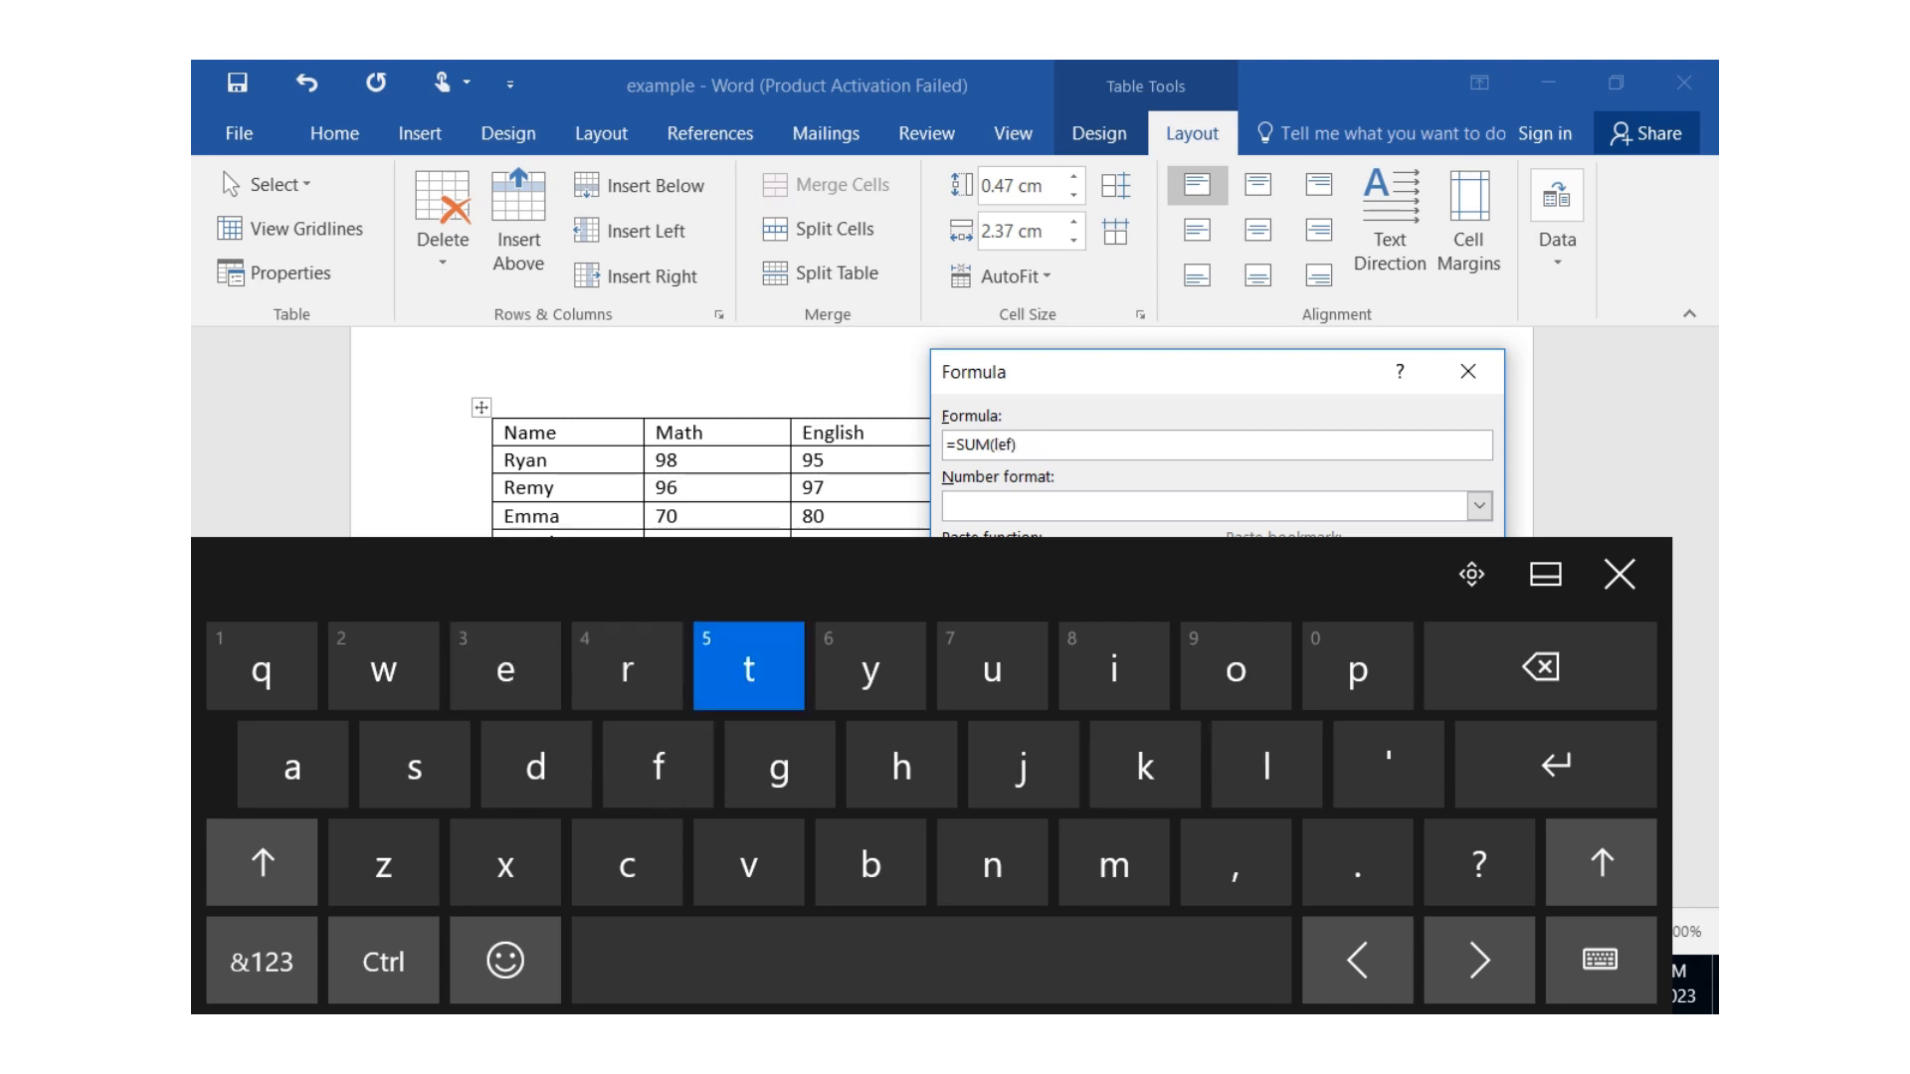
click(1619, 574)
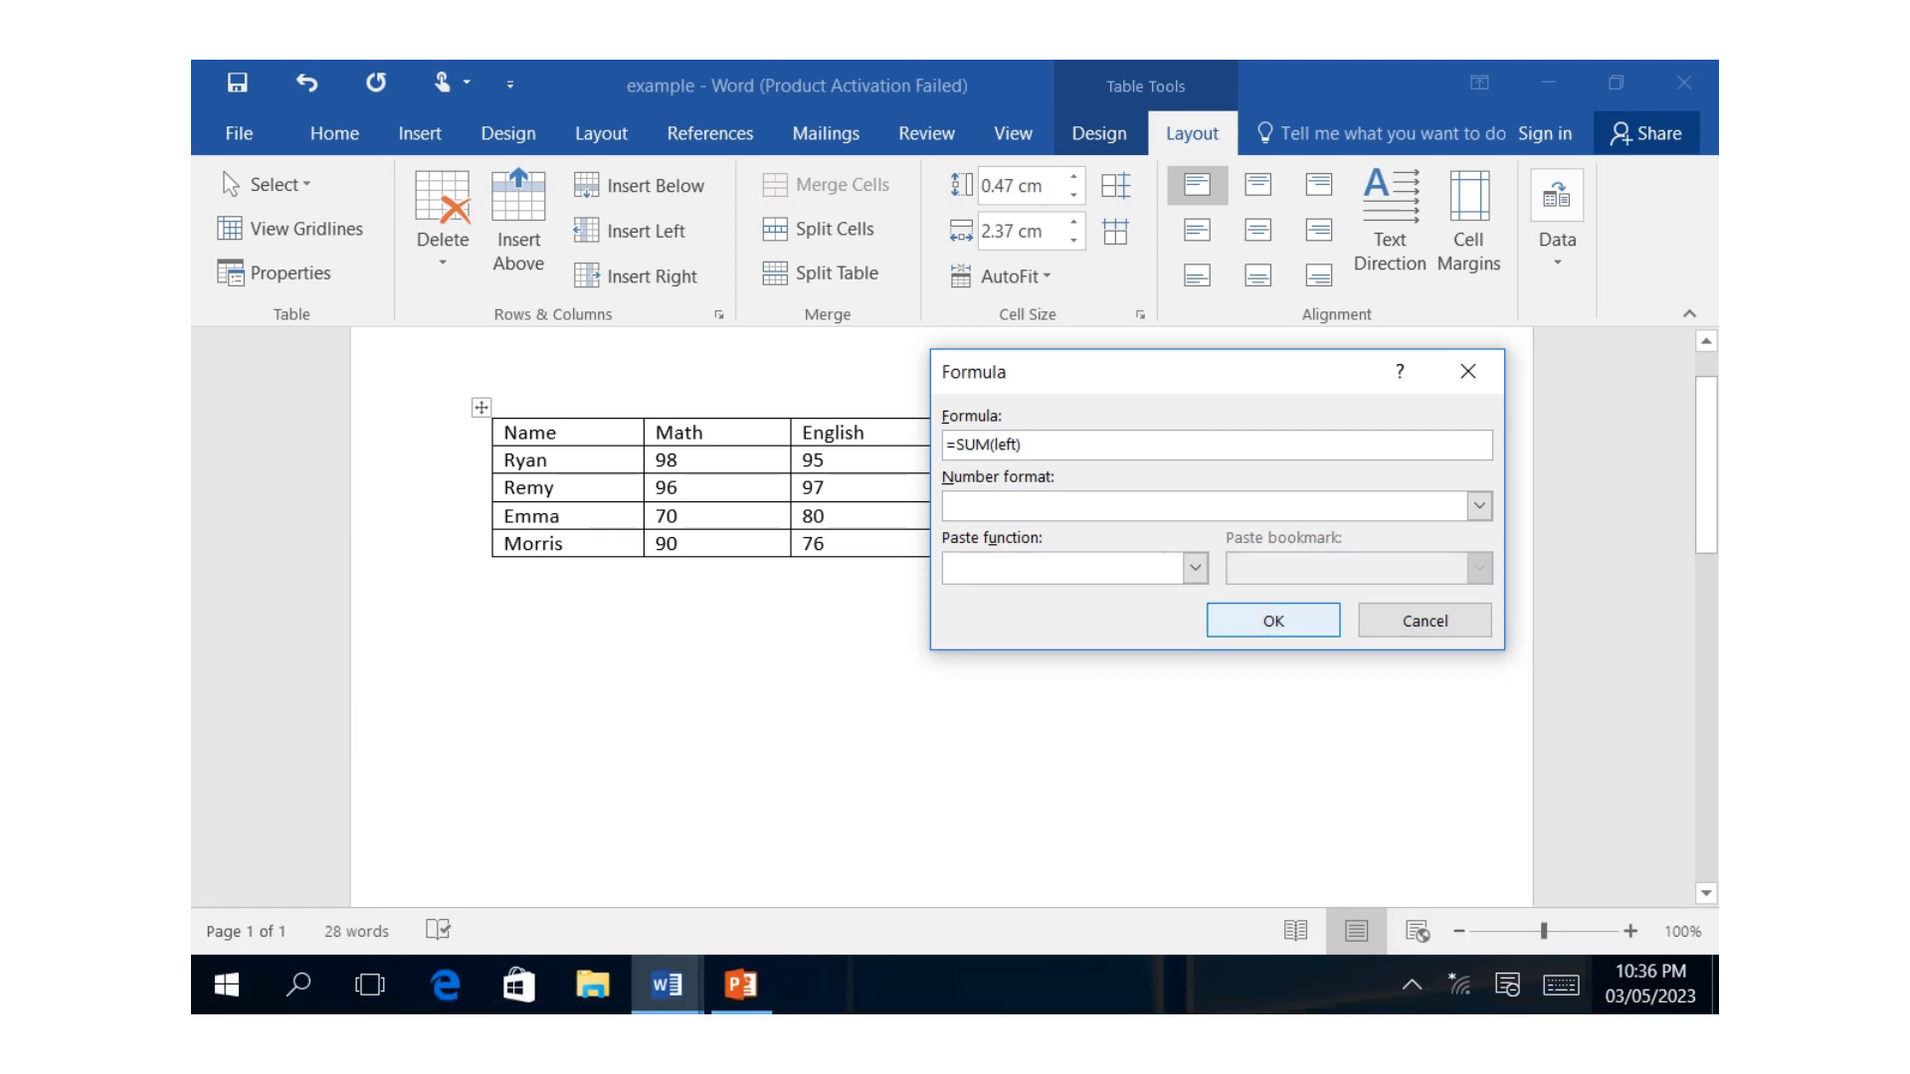
click(1267, 622)
Calculate the fourth student's total with the formula =SUM(left) in the last cell of the Total column.
click(1268, 543)
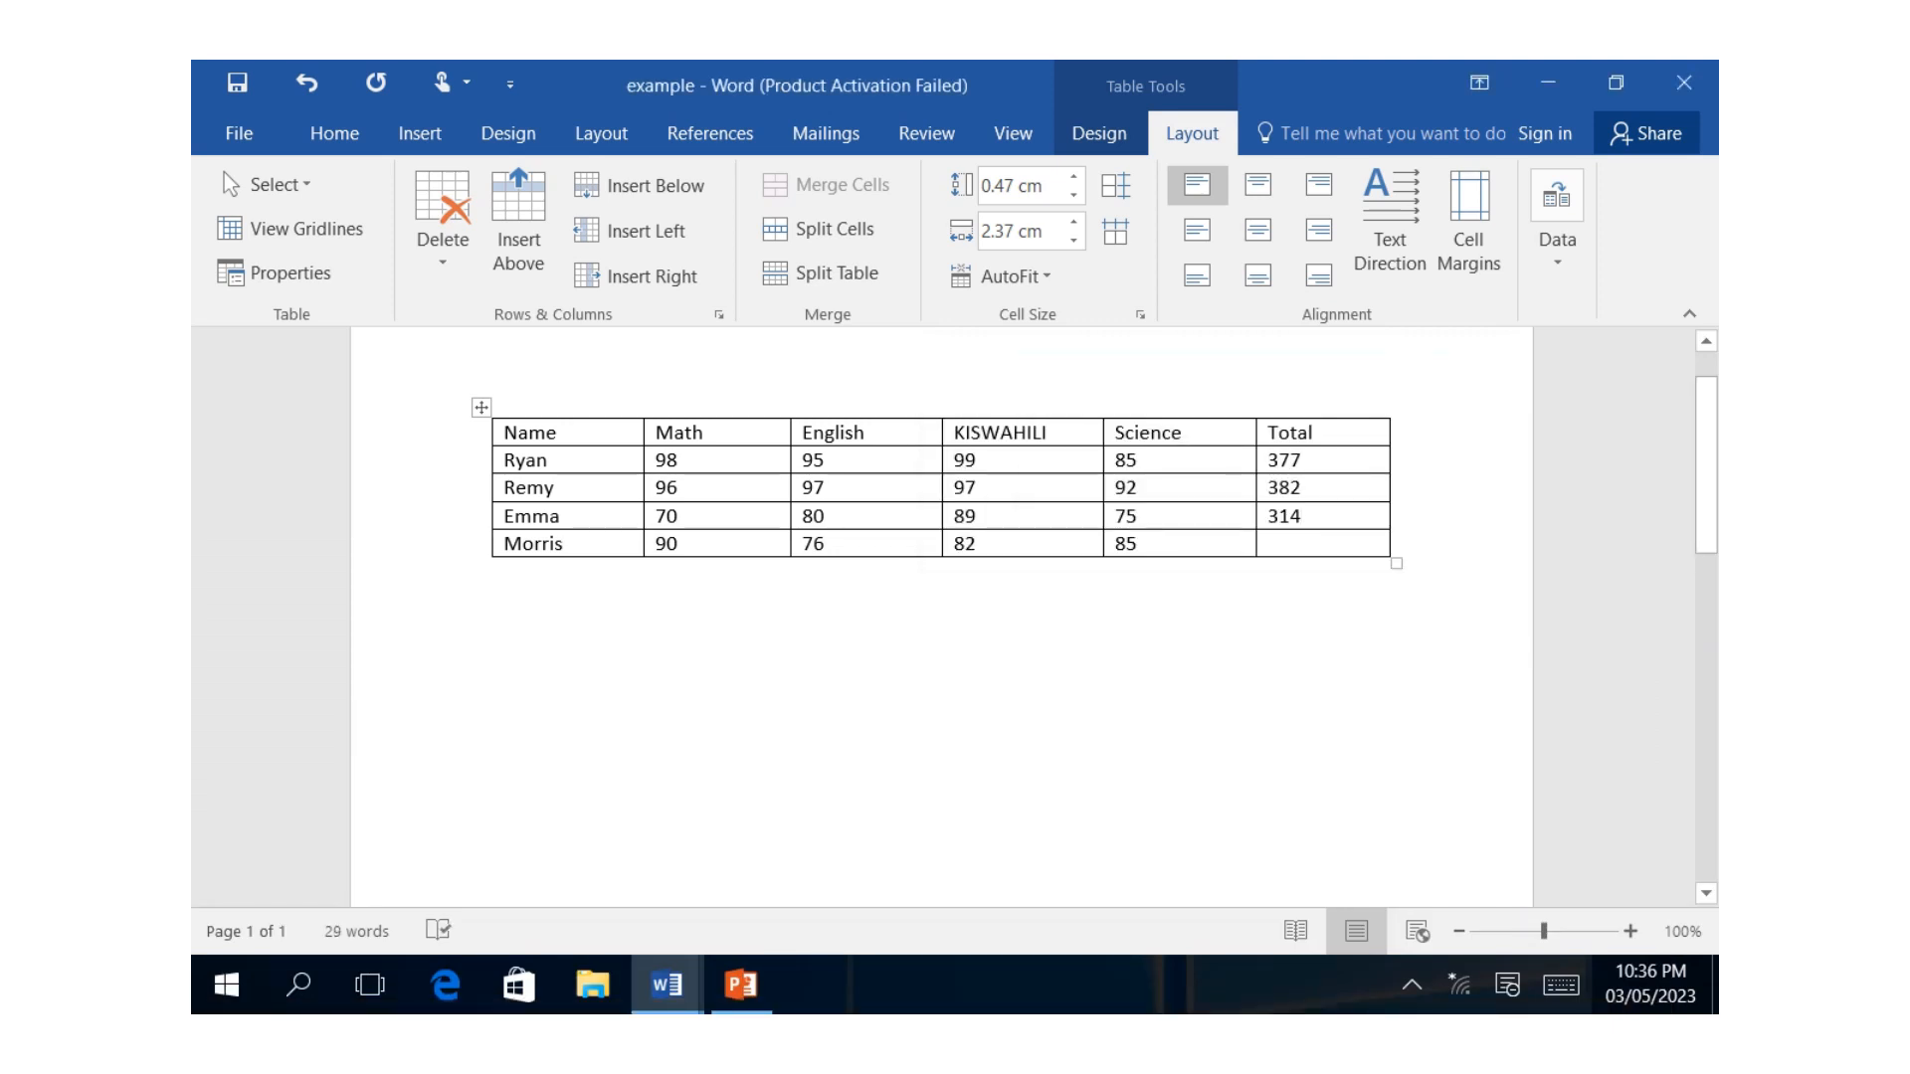
click(1561, 985)
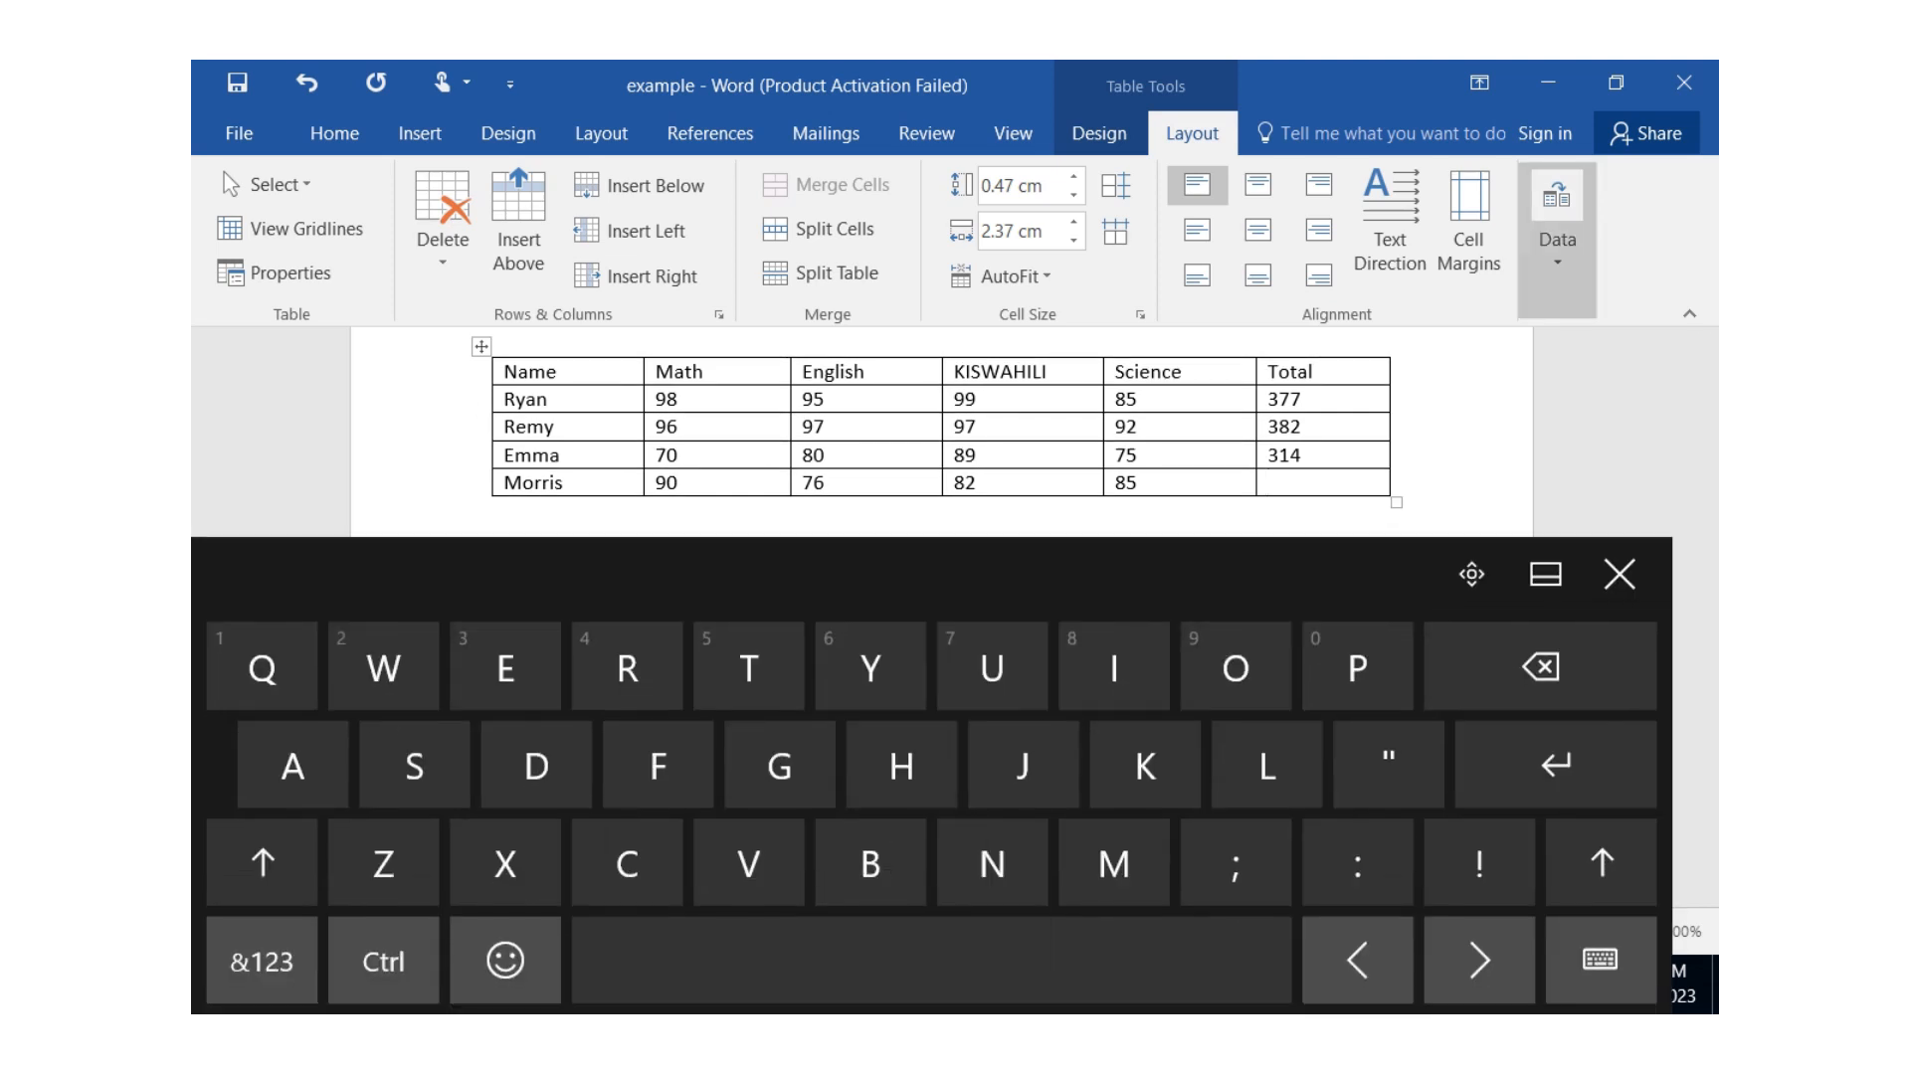
click(1557, 219)
click(1672, 378)
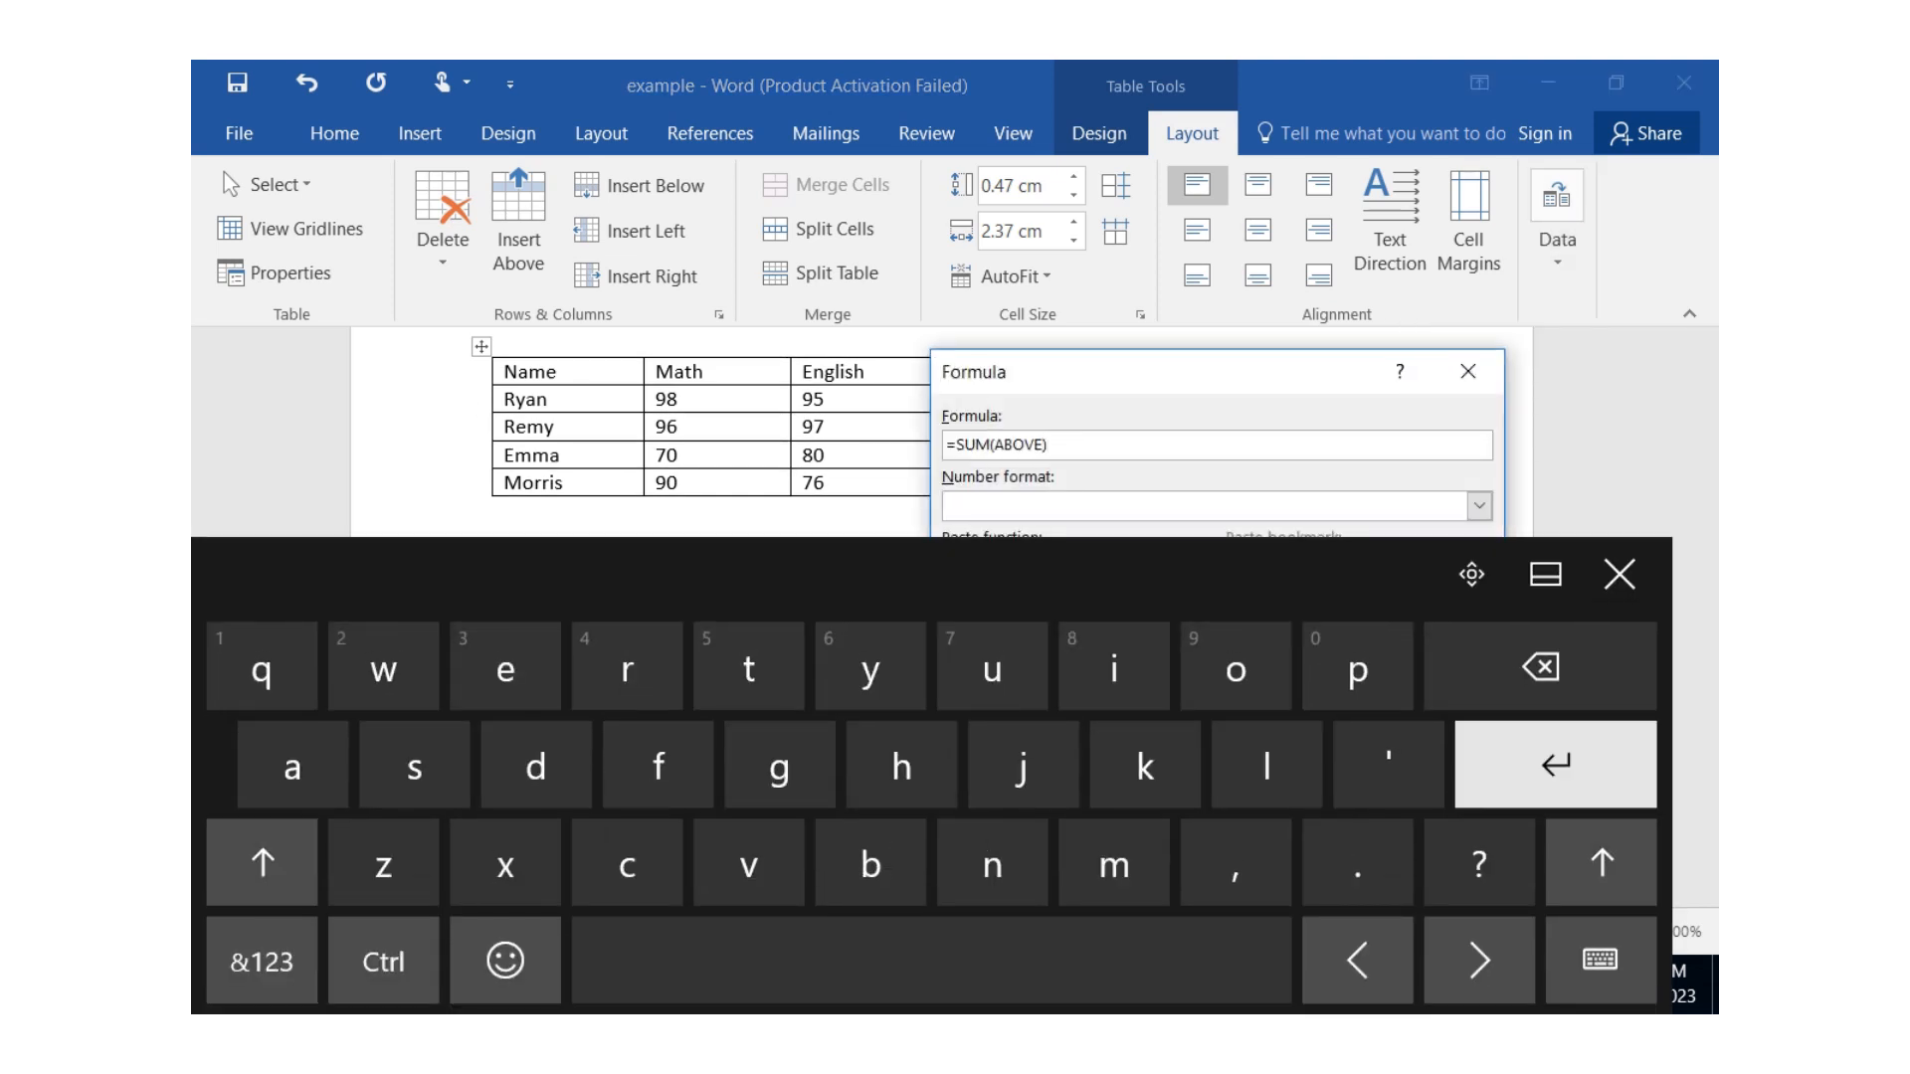
key(BackSpace)
key(BackSpace)
key(BackSpace)
key(BackSpace)
key(BackSpace)
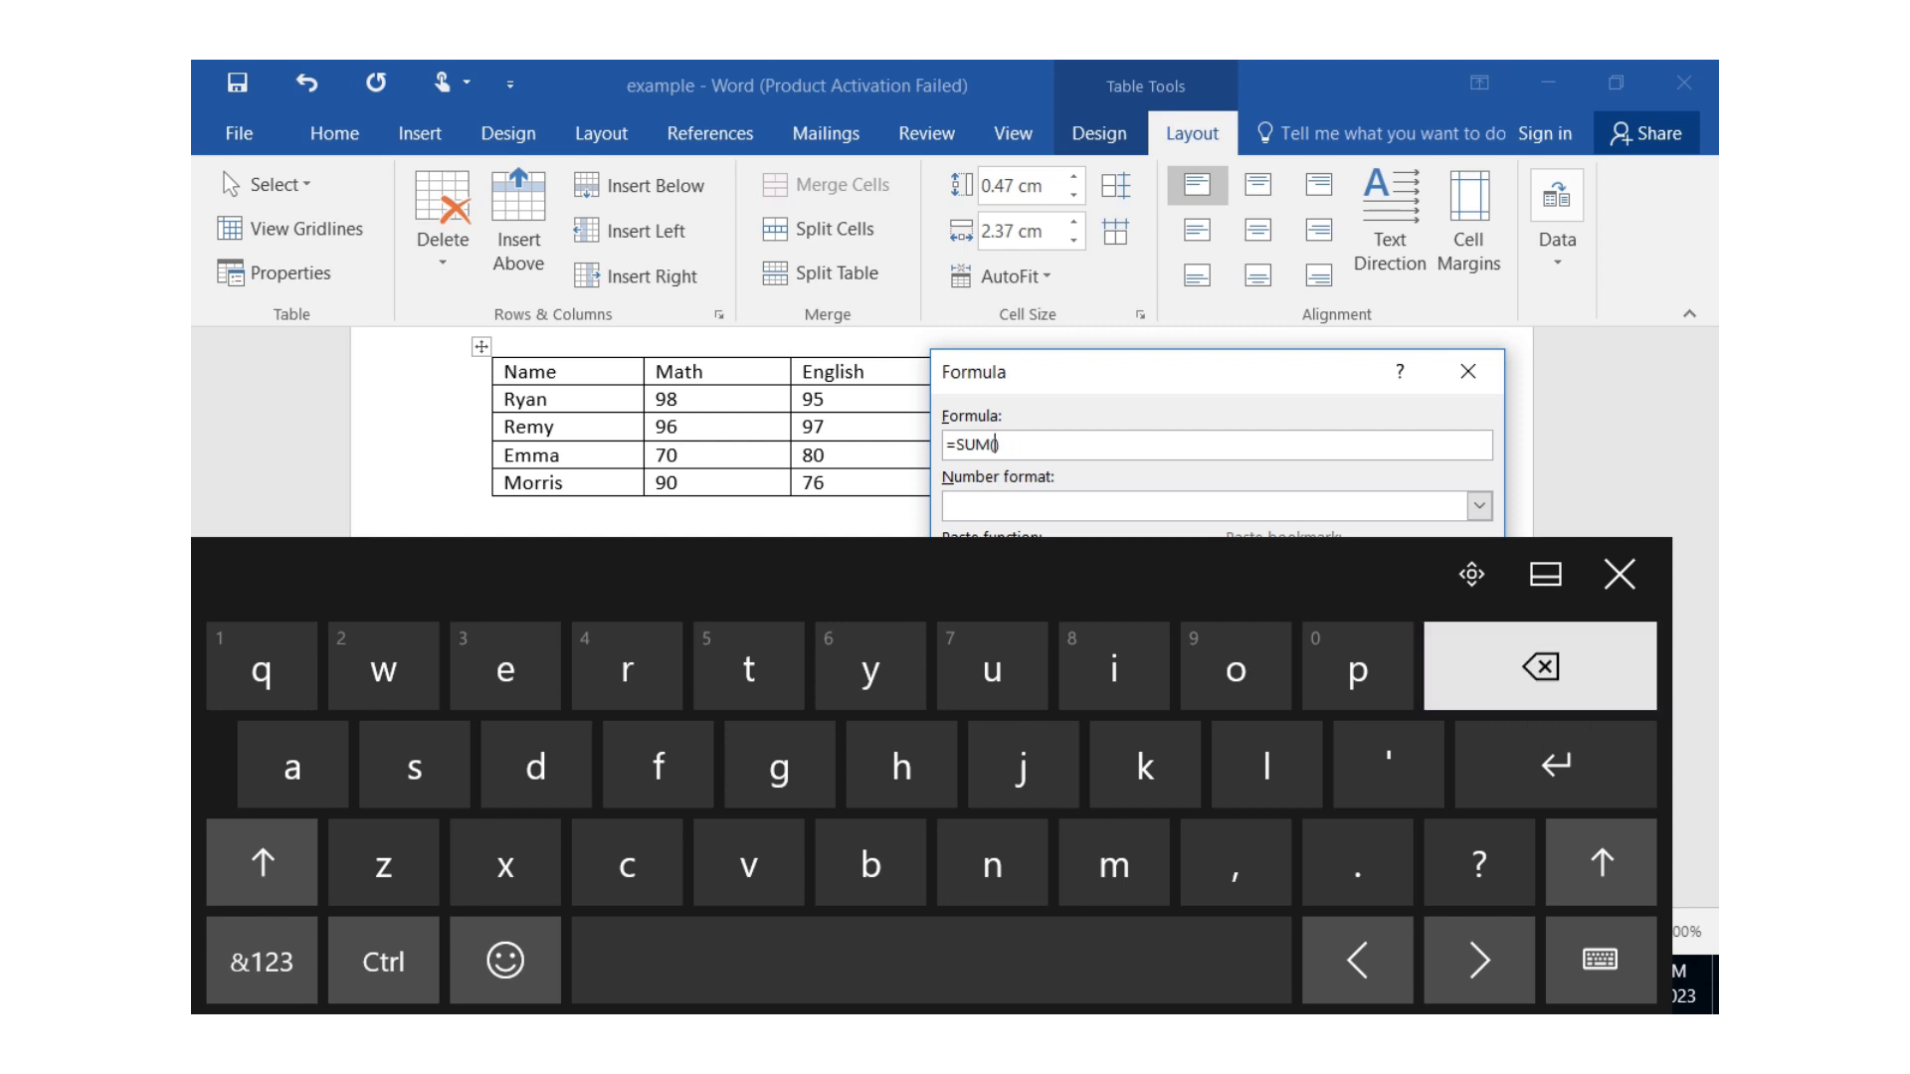
text(left)
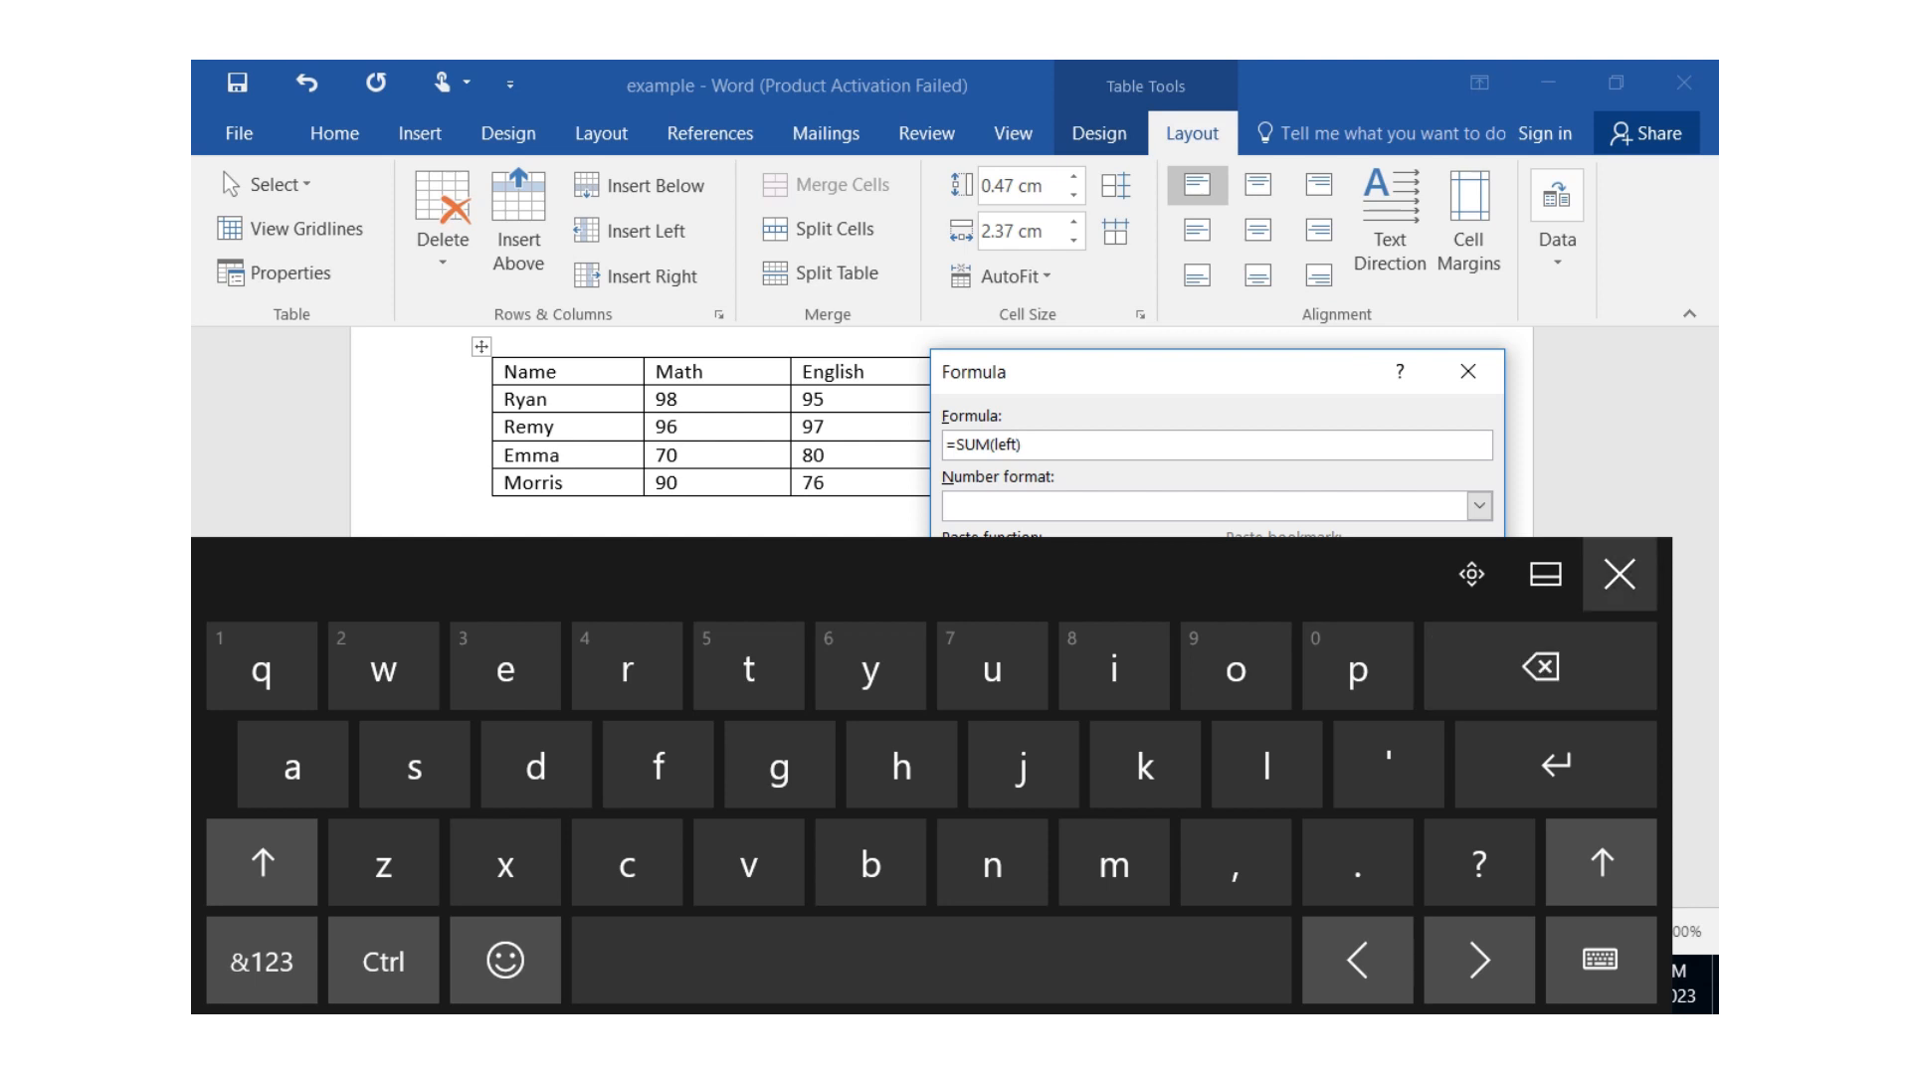
click(1620, 574)
click(1250, 622)
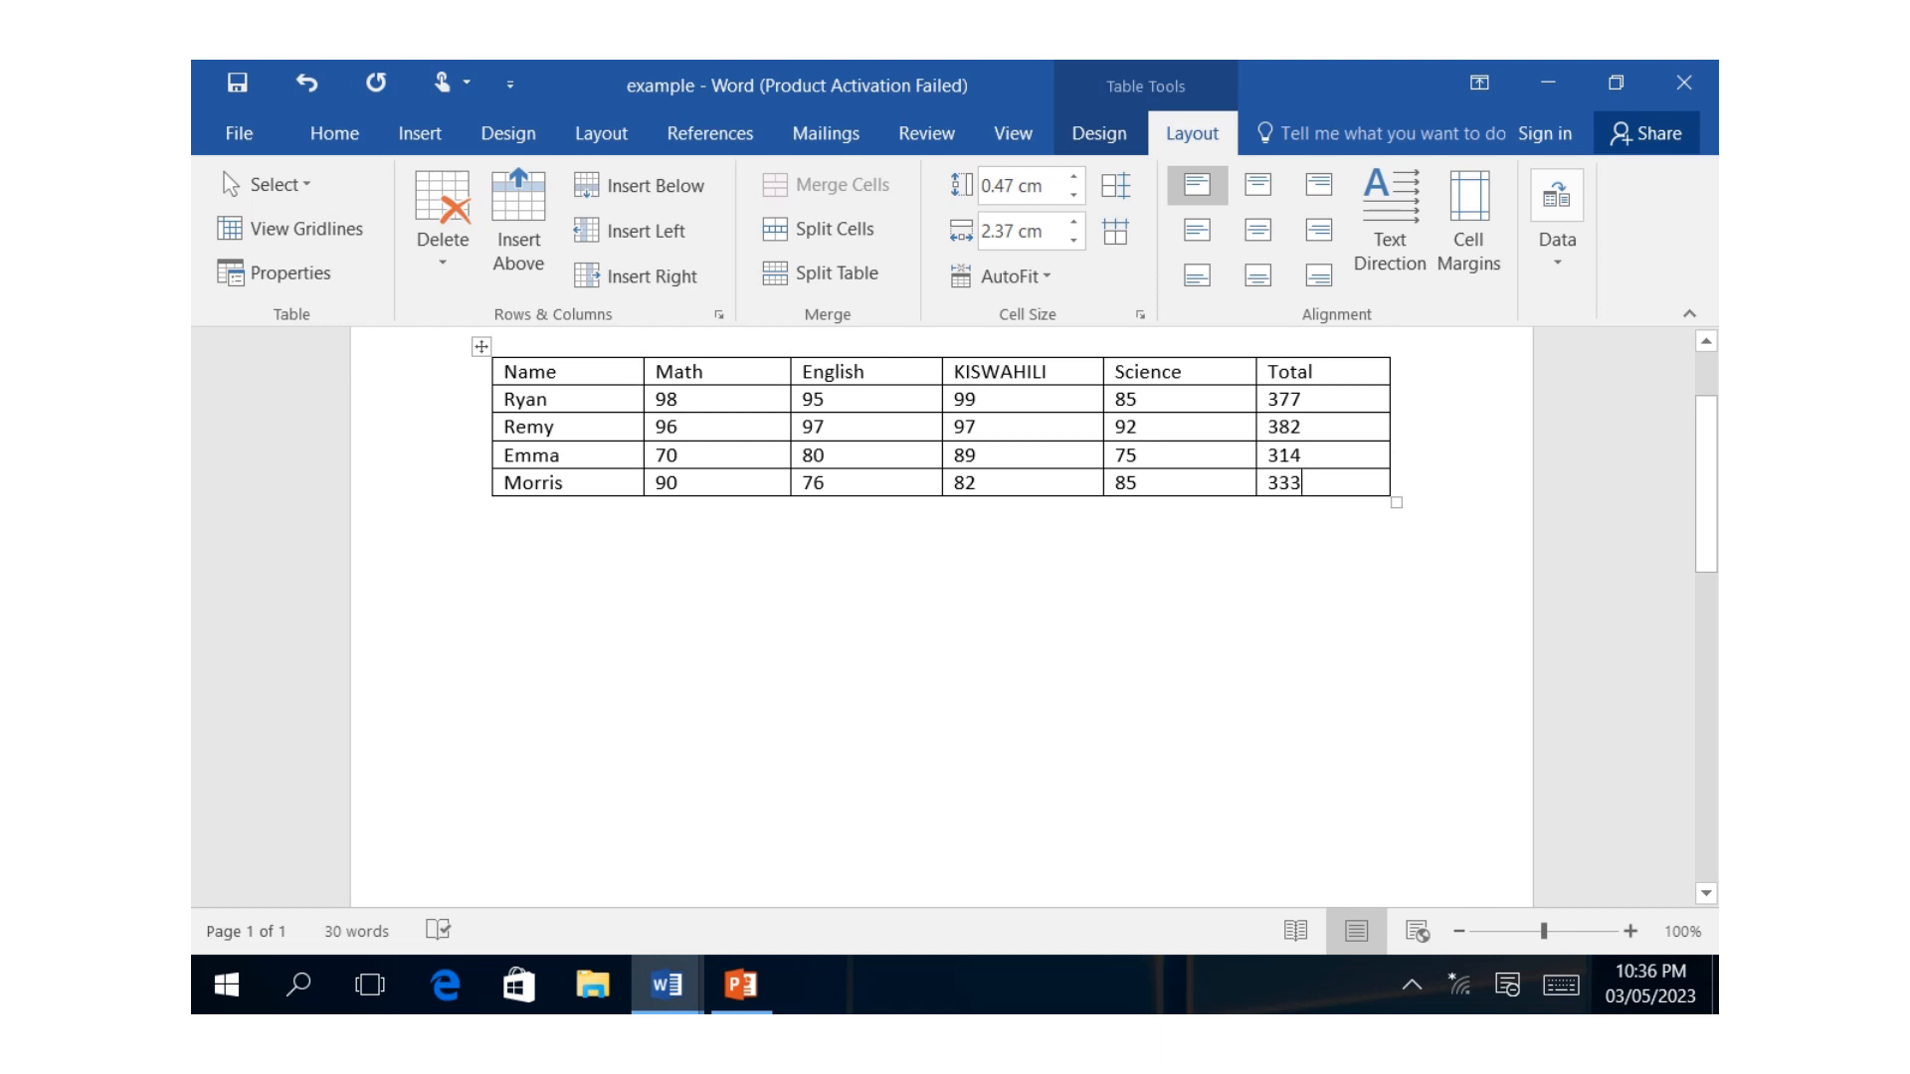
Insert a new row below the last student's row in the marks table.
drag(503, 483, 995, 482)
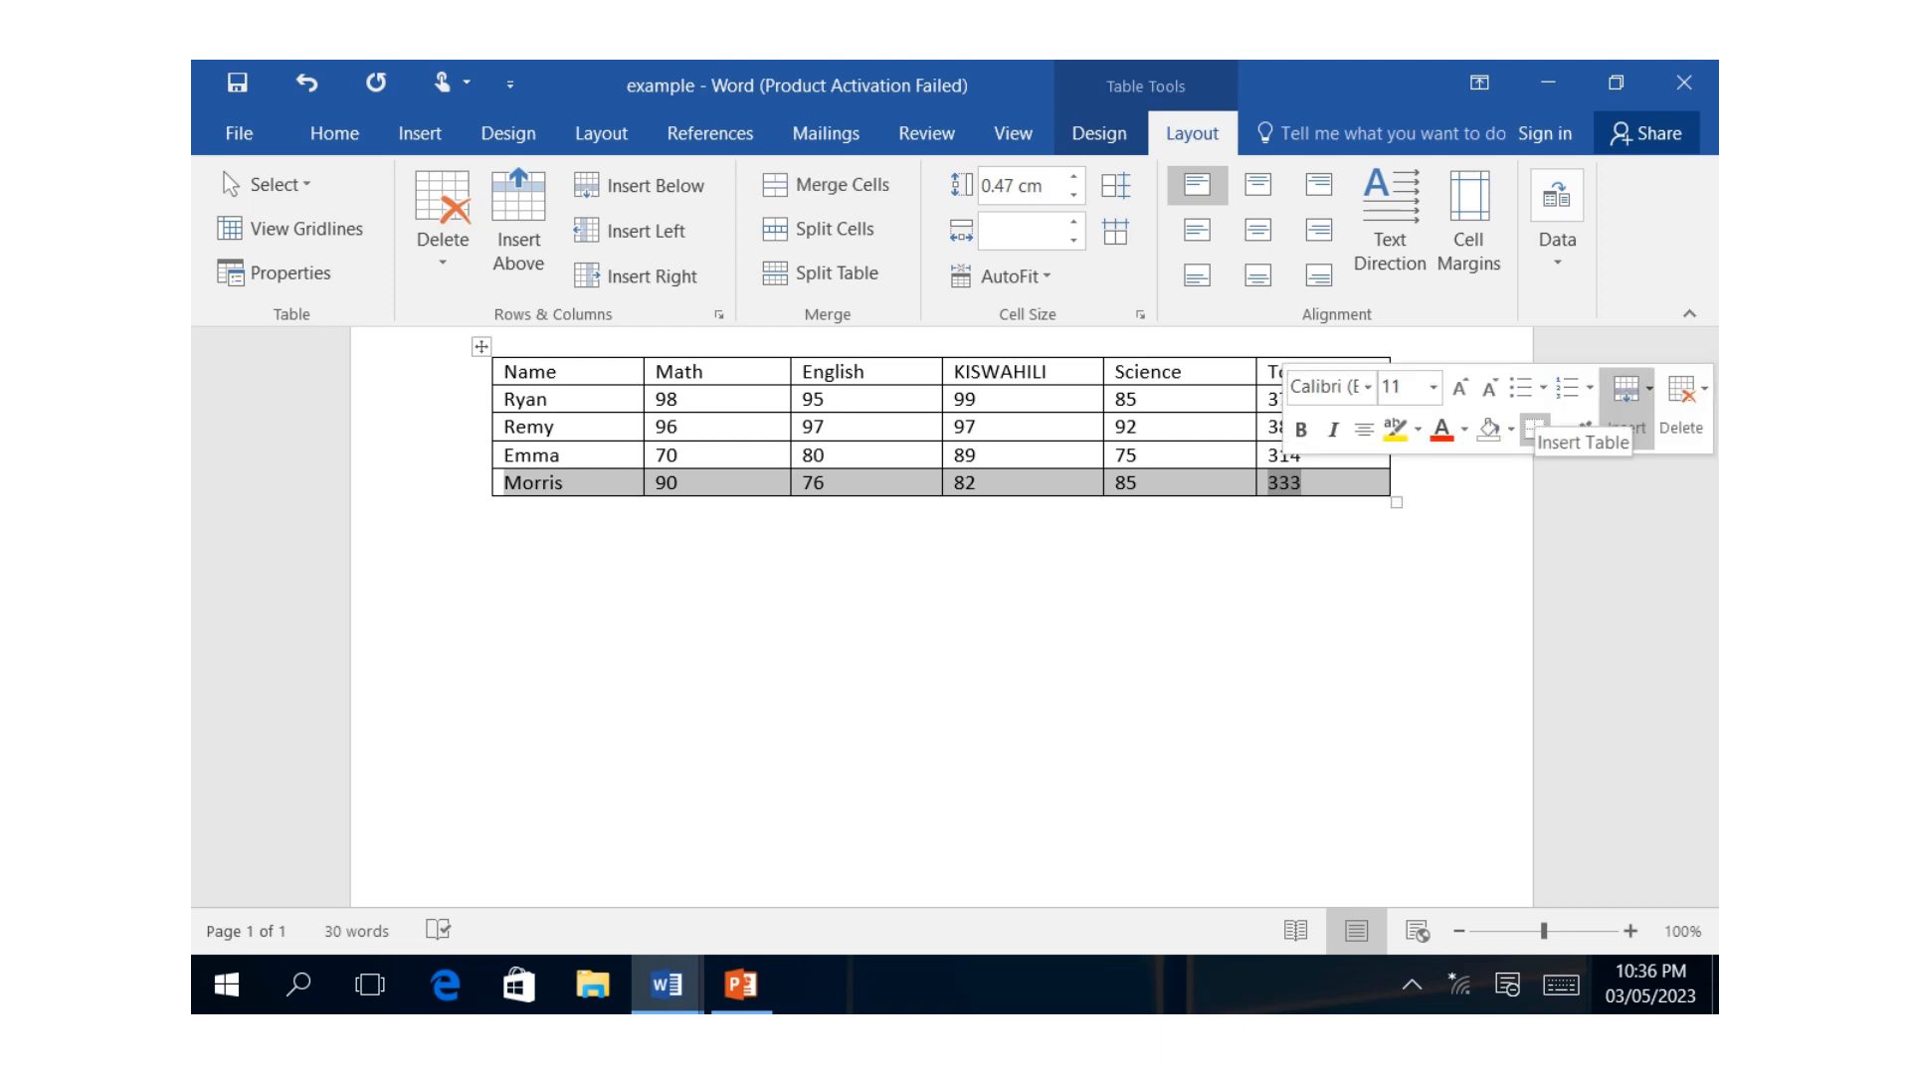
click(1627, 398)
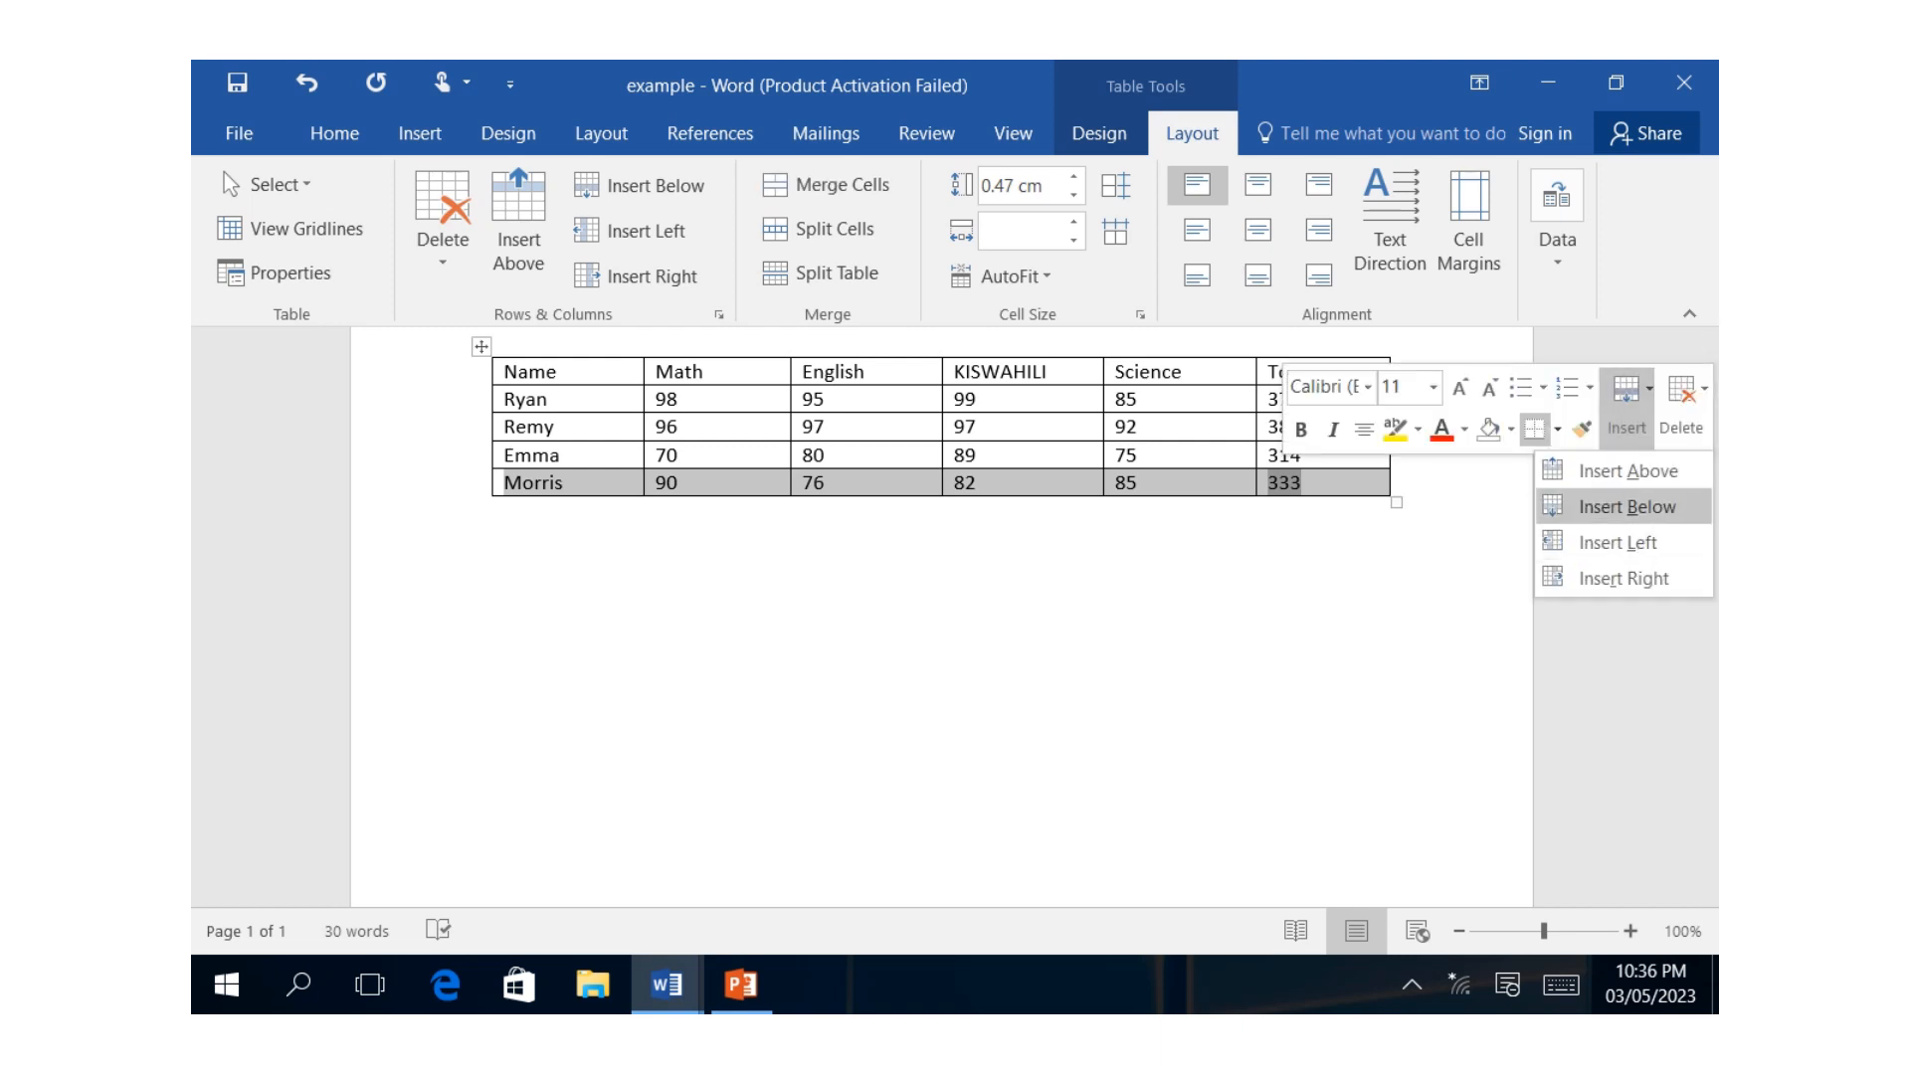
click(1627, 506)
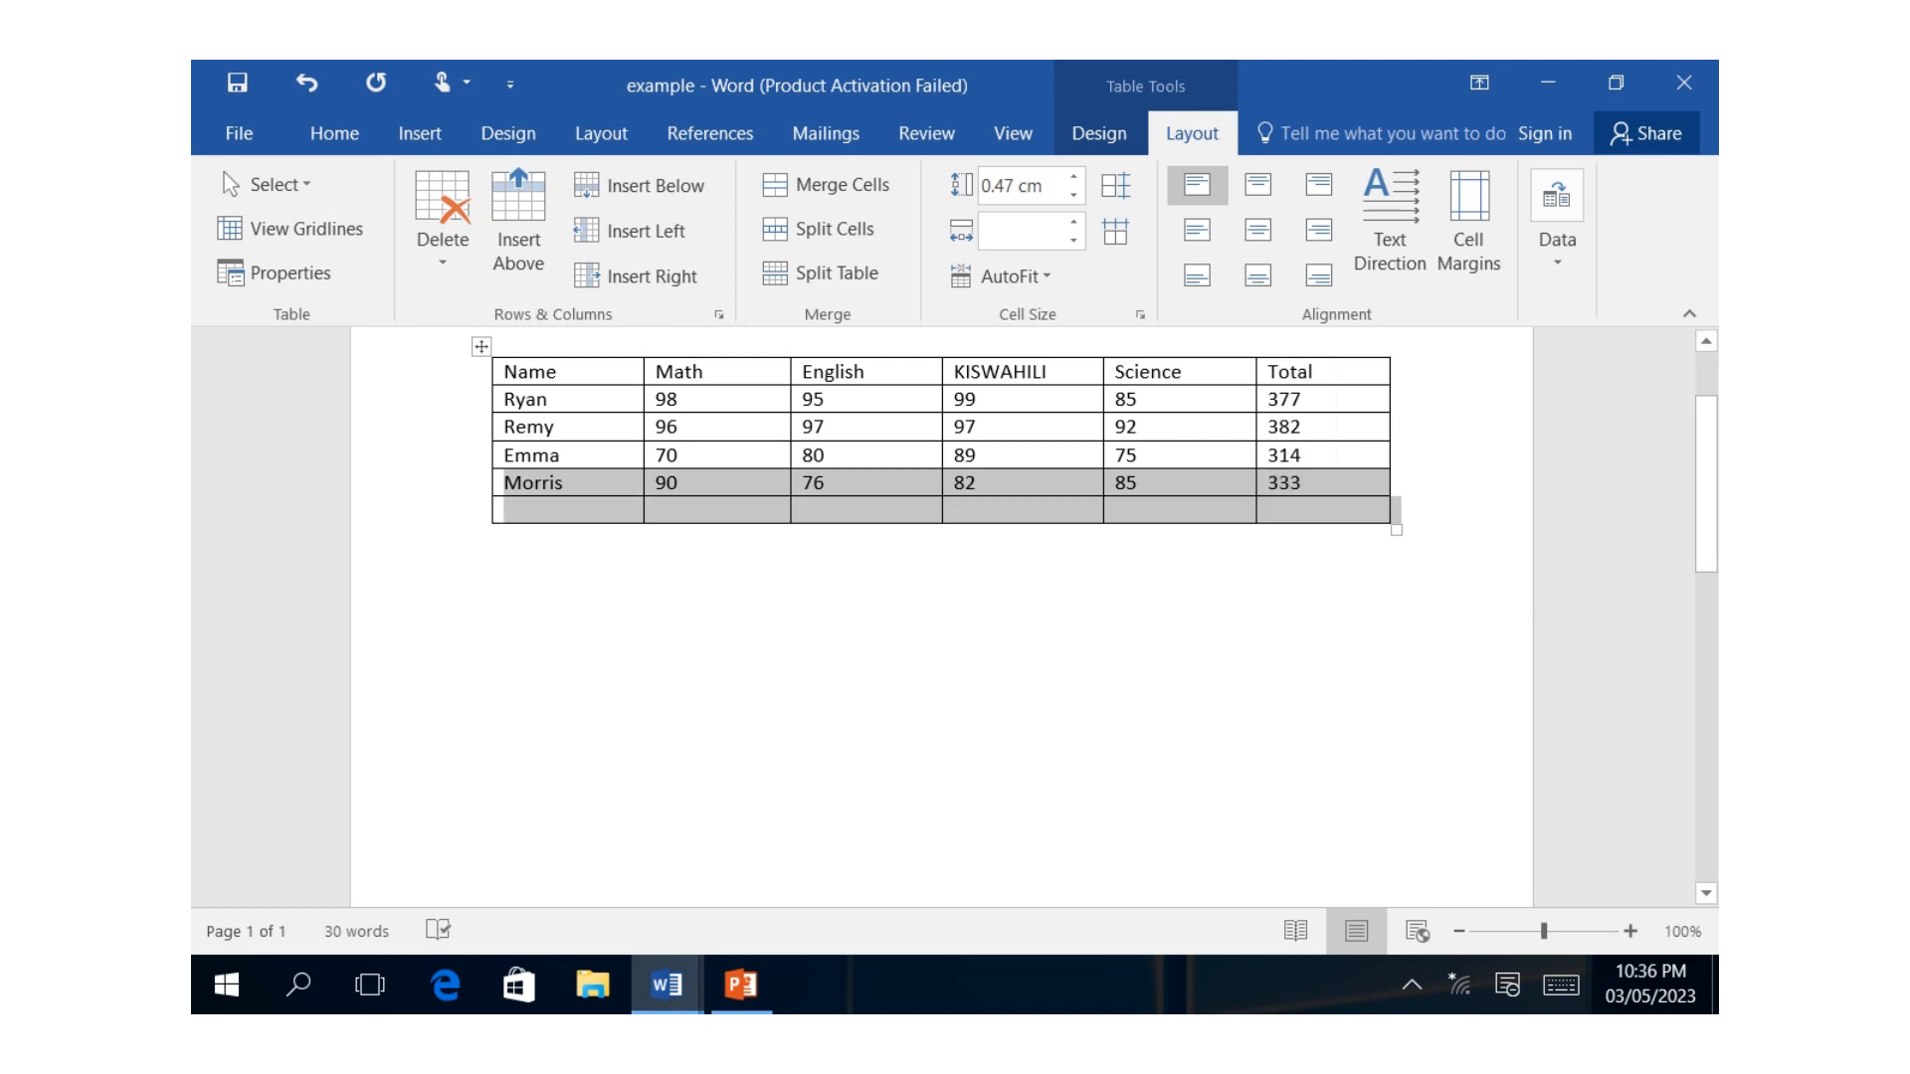
Enter the label Average in the first cell of the new bottom row using the on-screen keyboard.
click(508, 510)
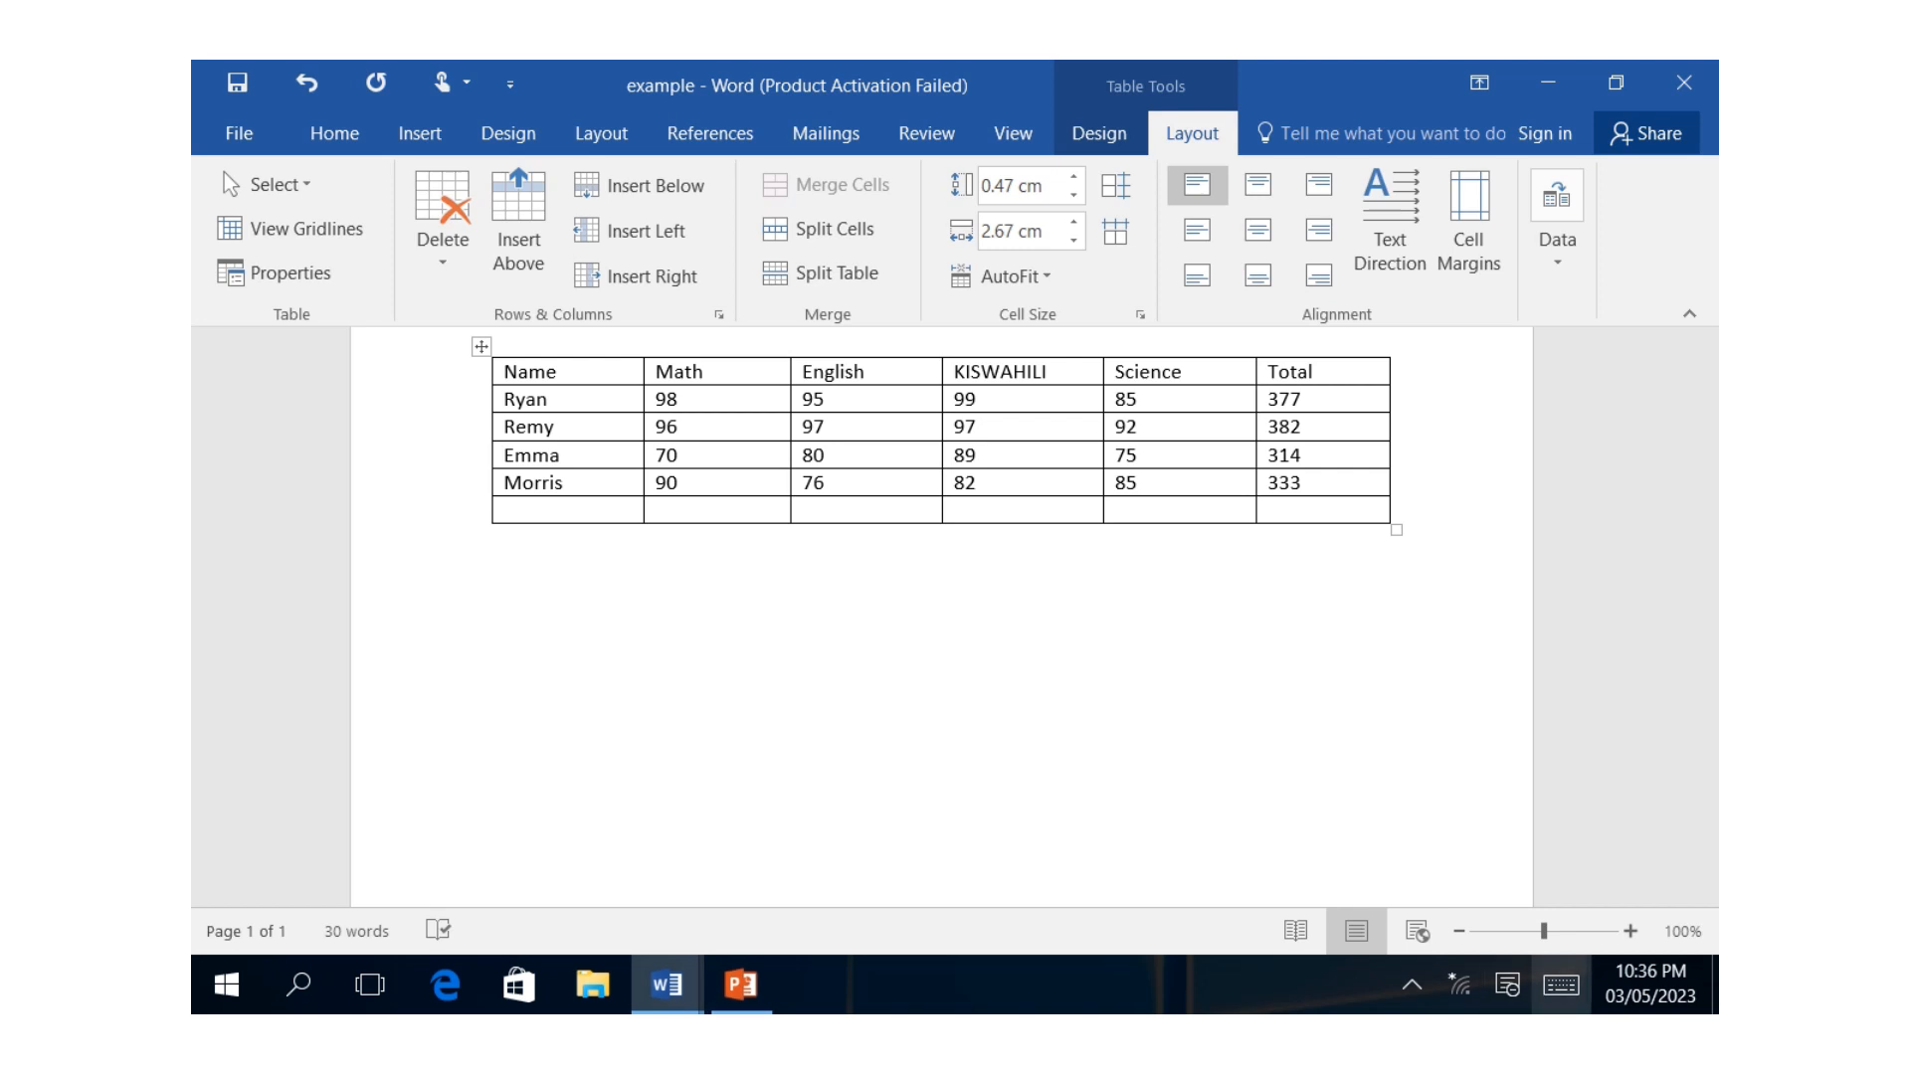
click(1561, 985)
click(291, 764)
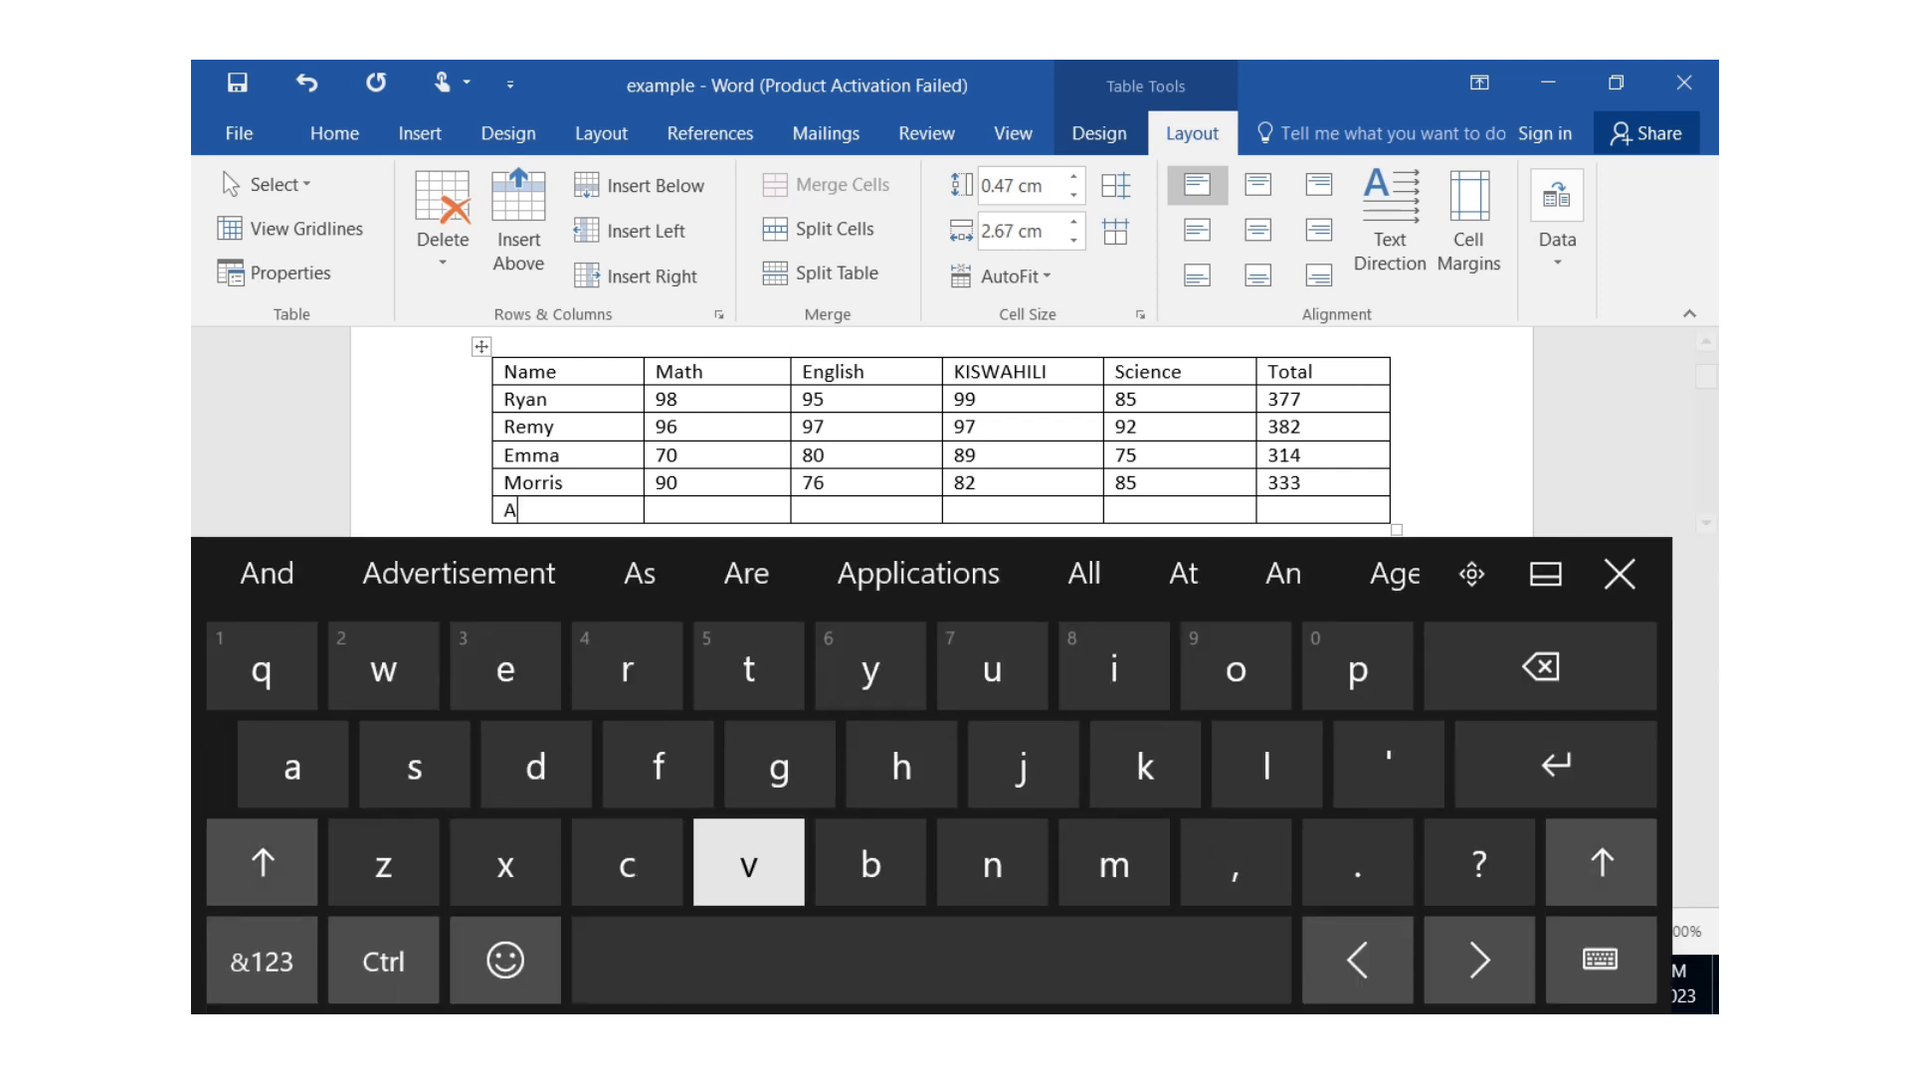
text(ver)
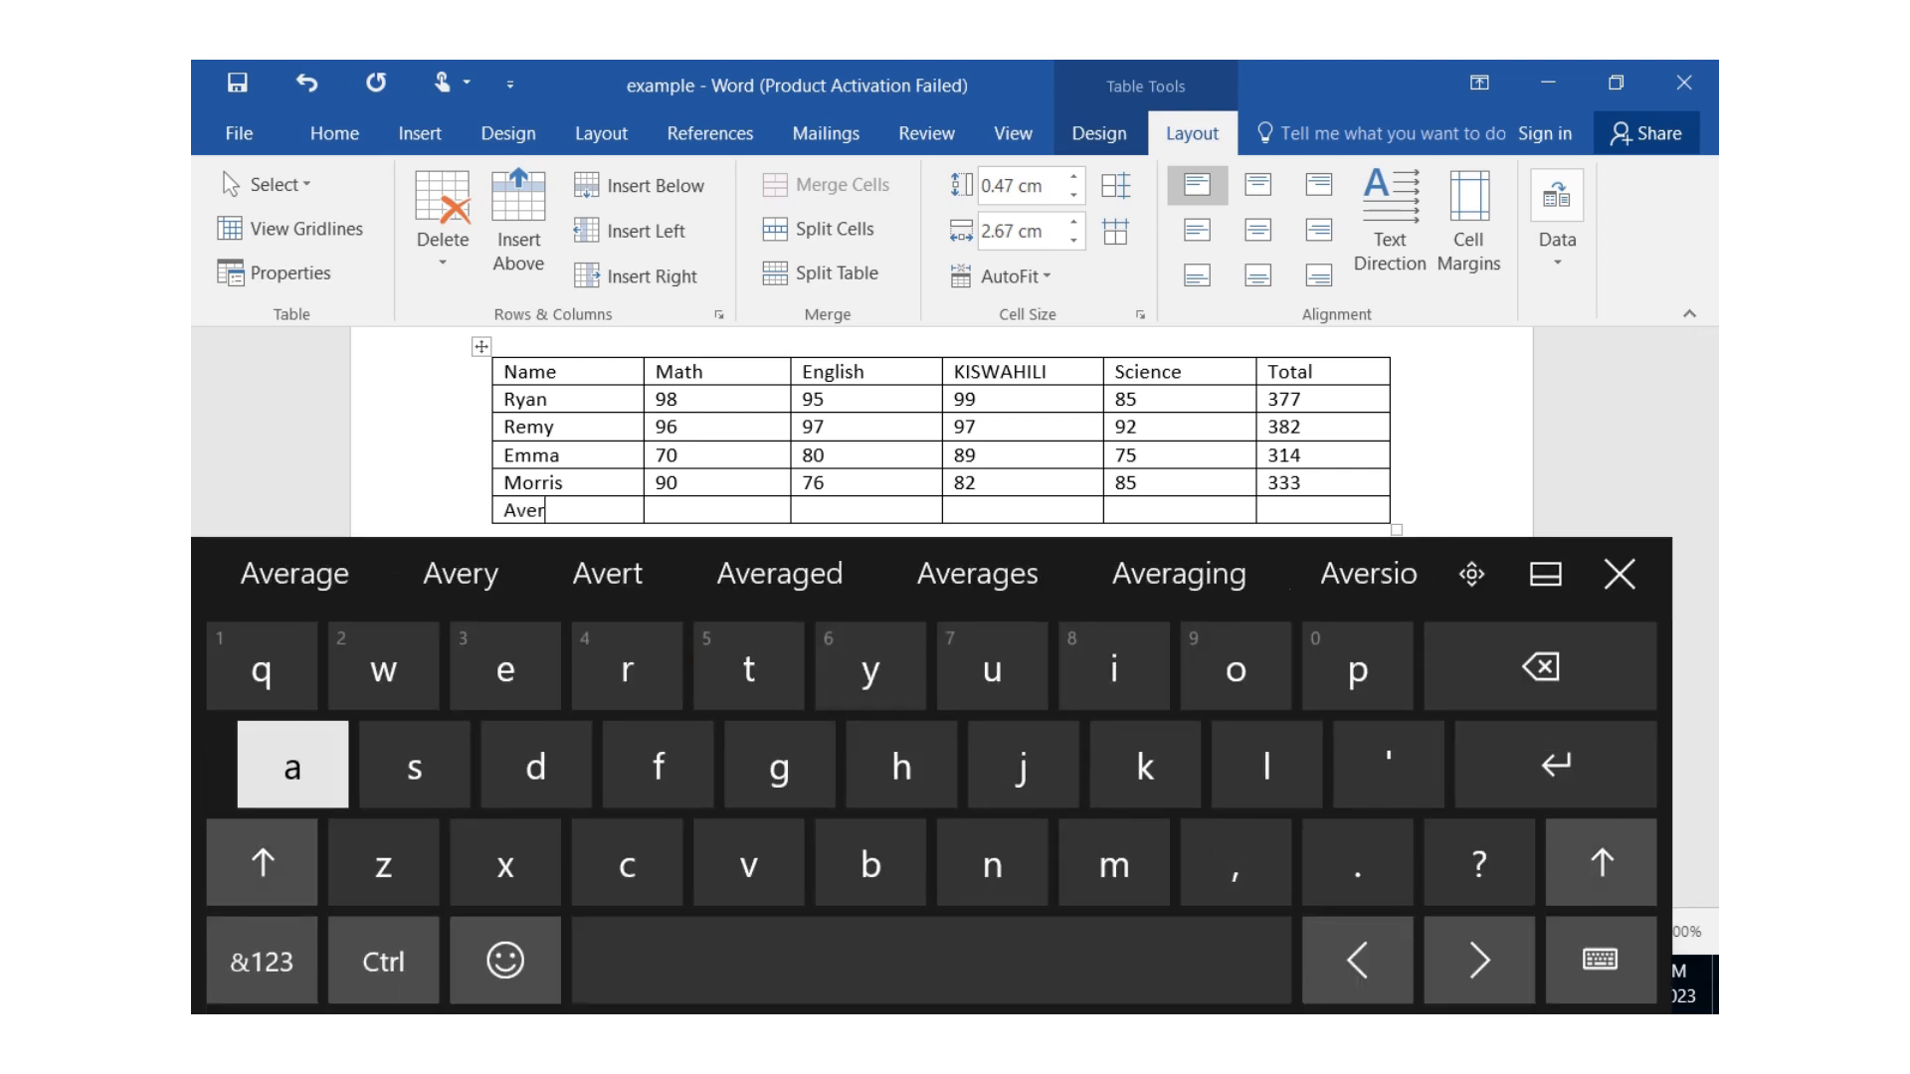
text(ag)
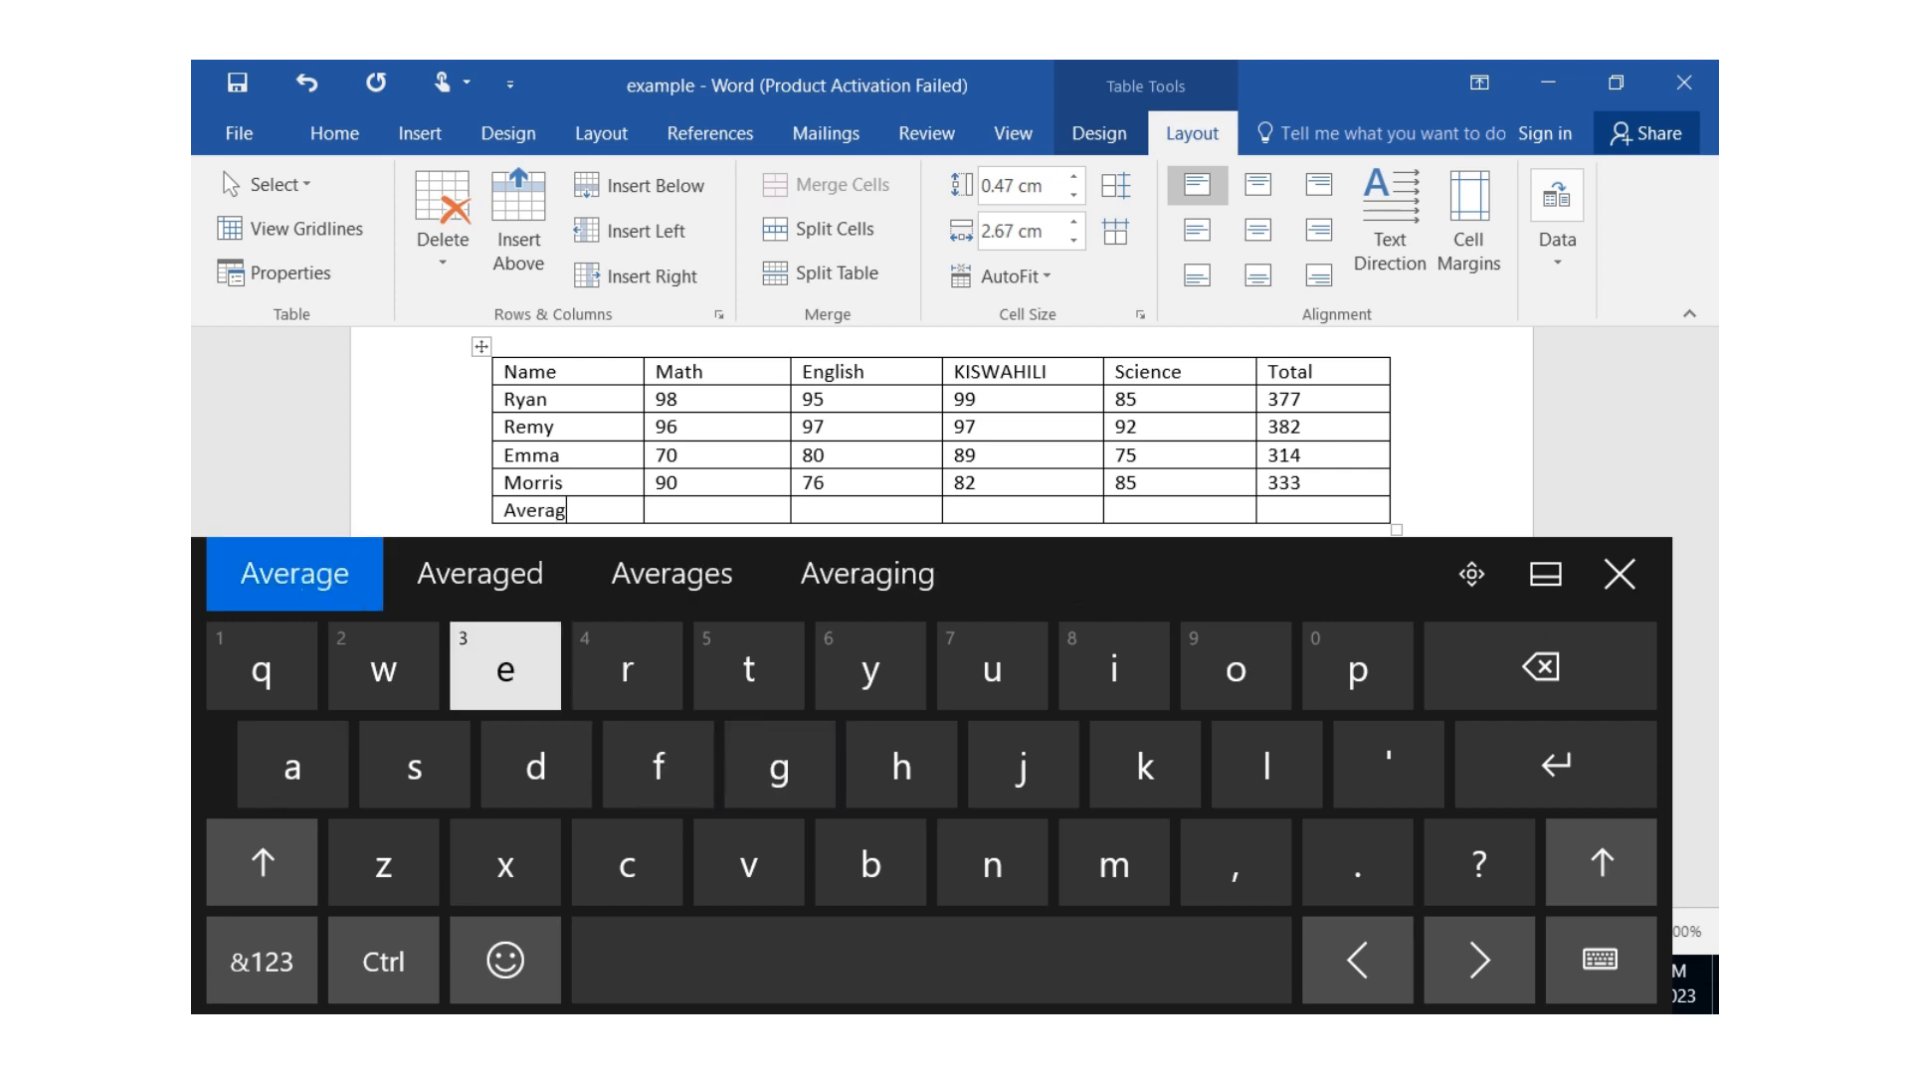
click(295, 574)
key(BackSpace)
click(1620, 574)
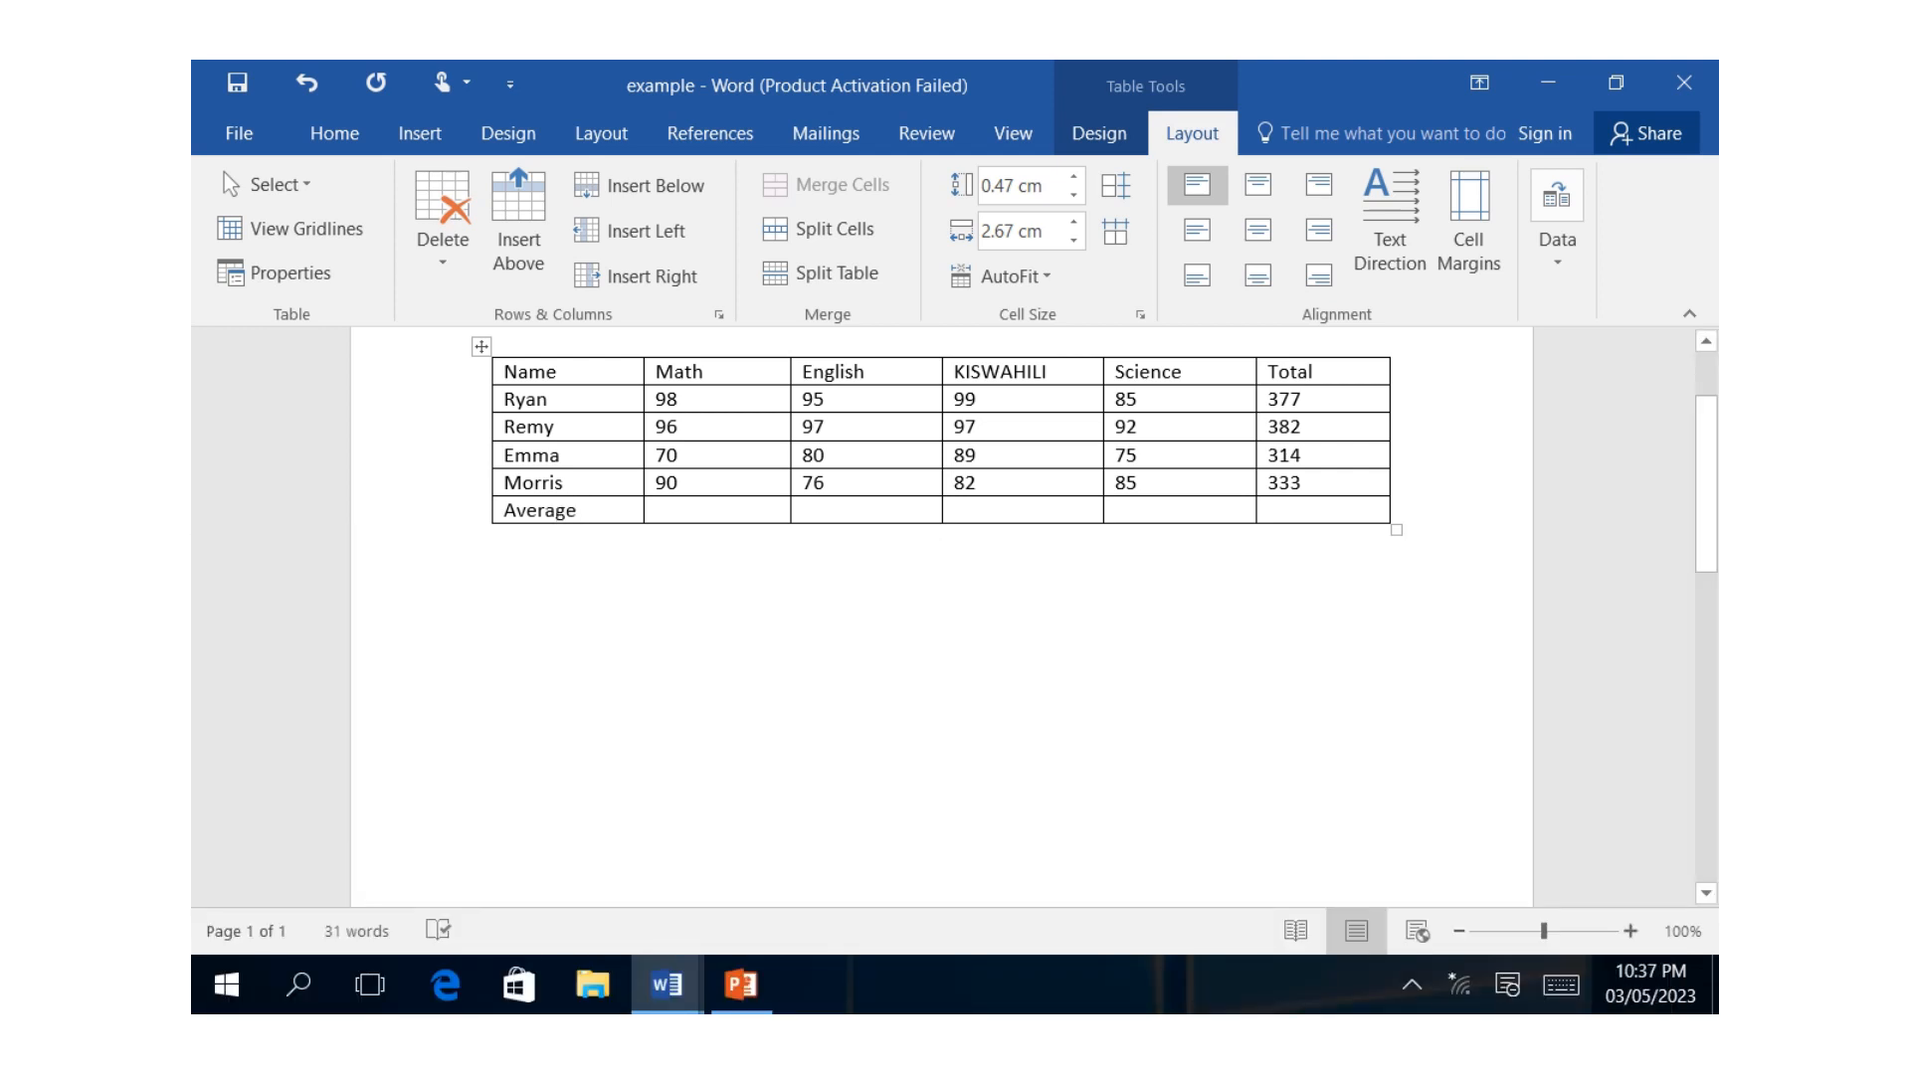
Open a formula for the Math column's cell in the Average row and add the AVERAGE function to it.
click(658, 511)
click(1557, 221)
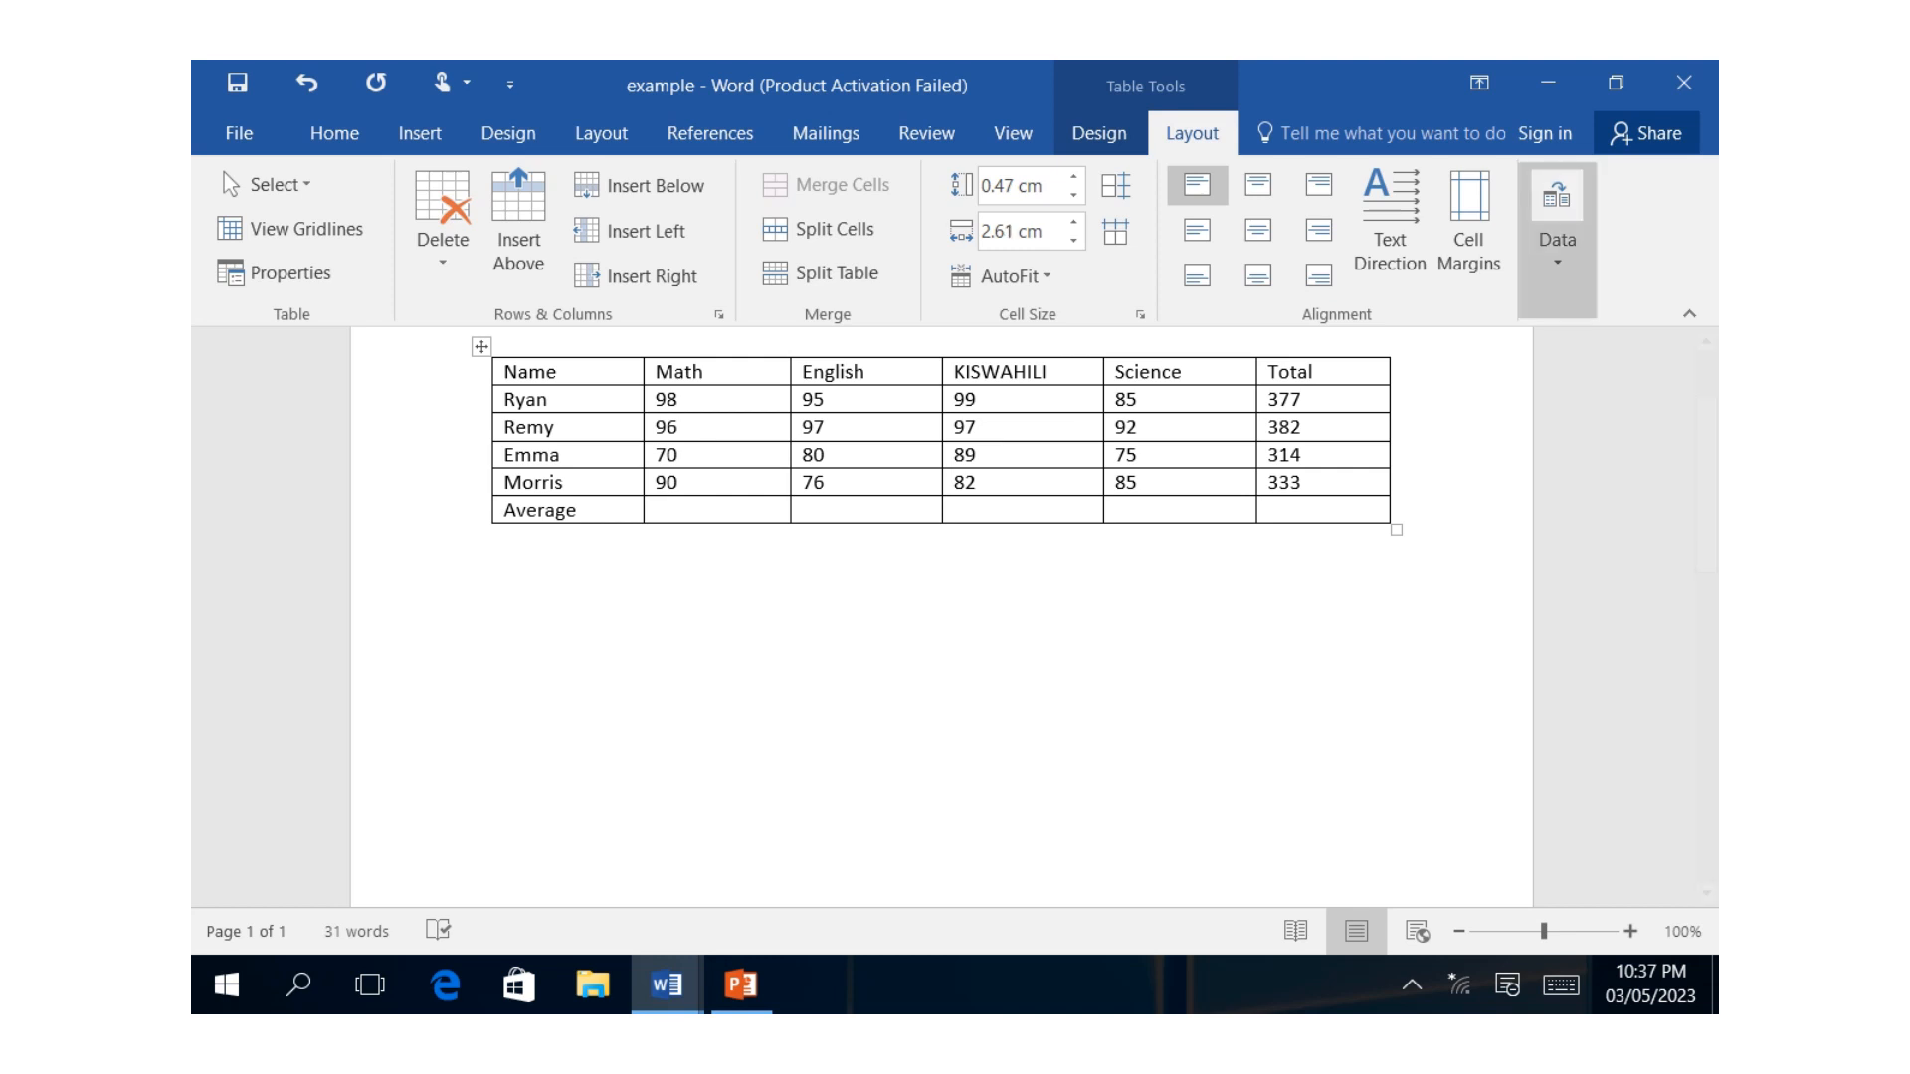
click(1671, 376)
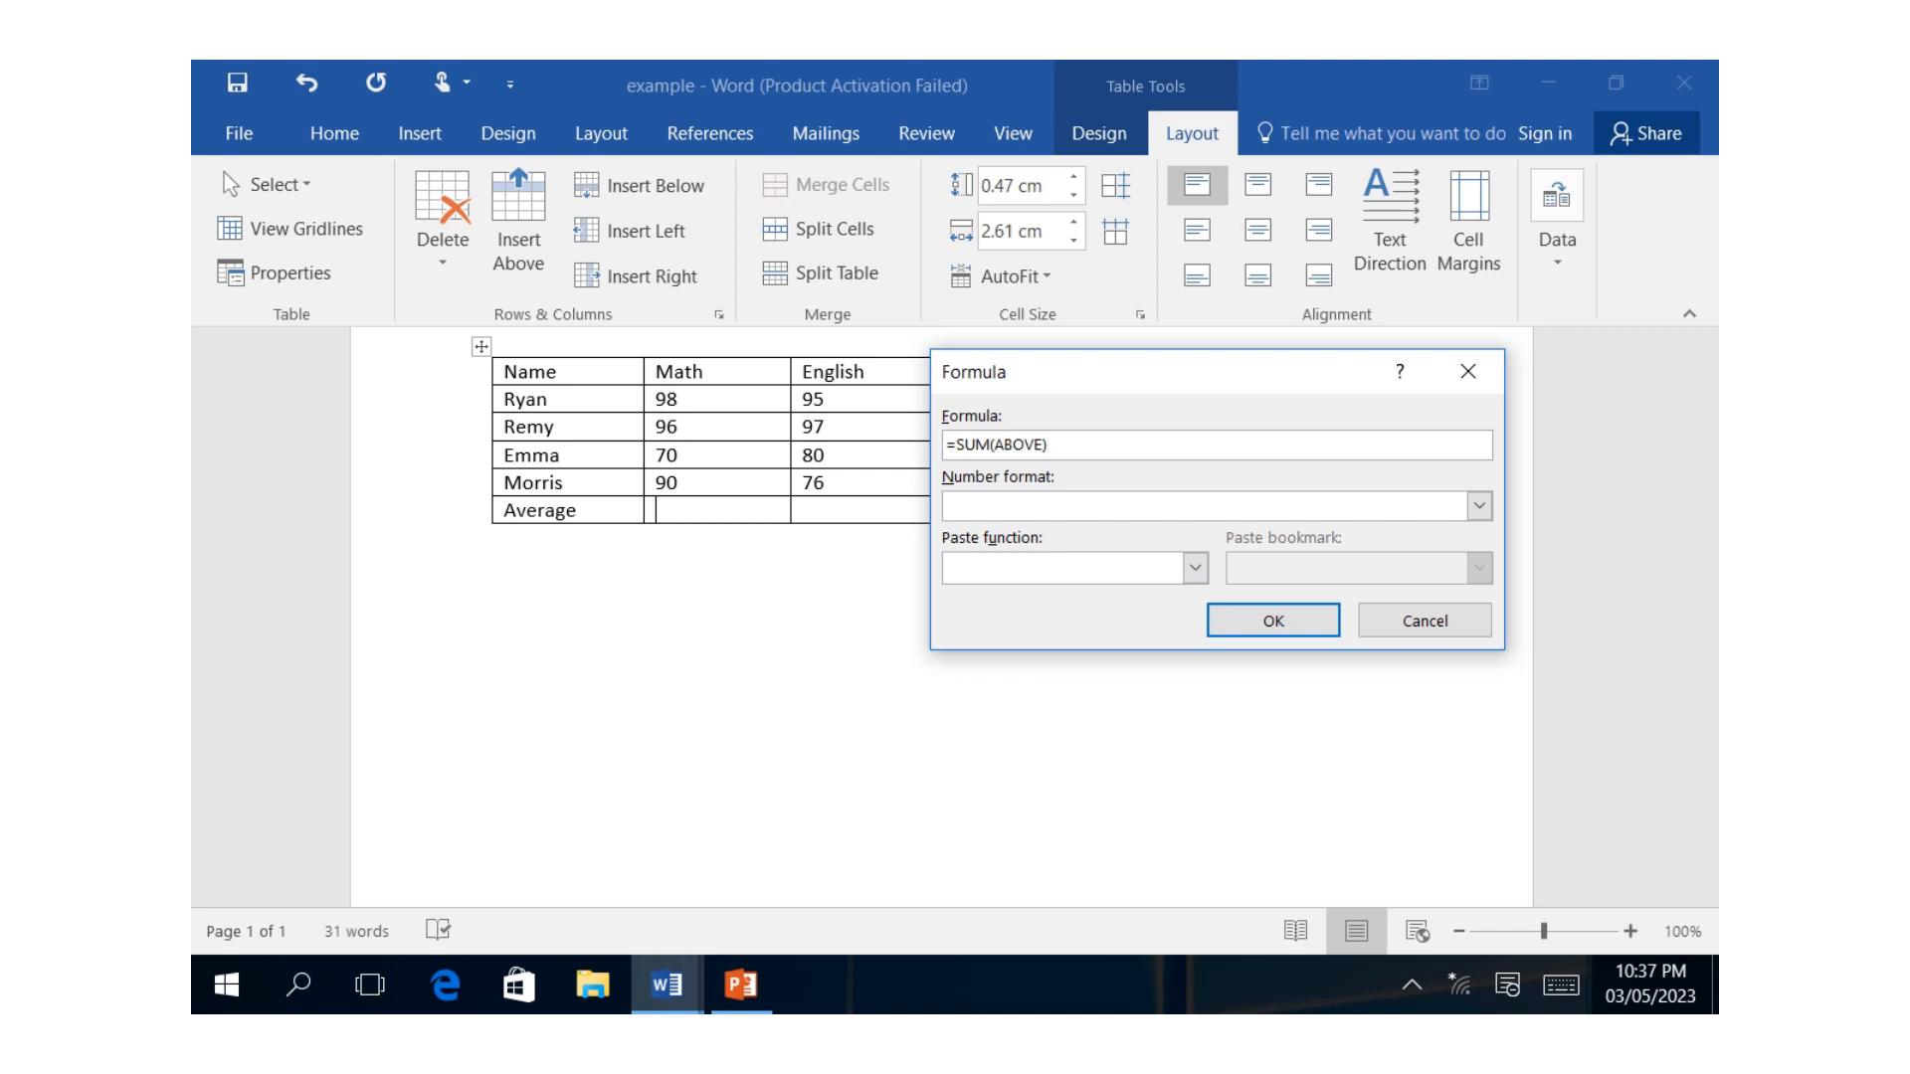
click(1195, 568)
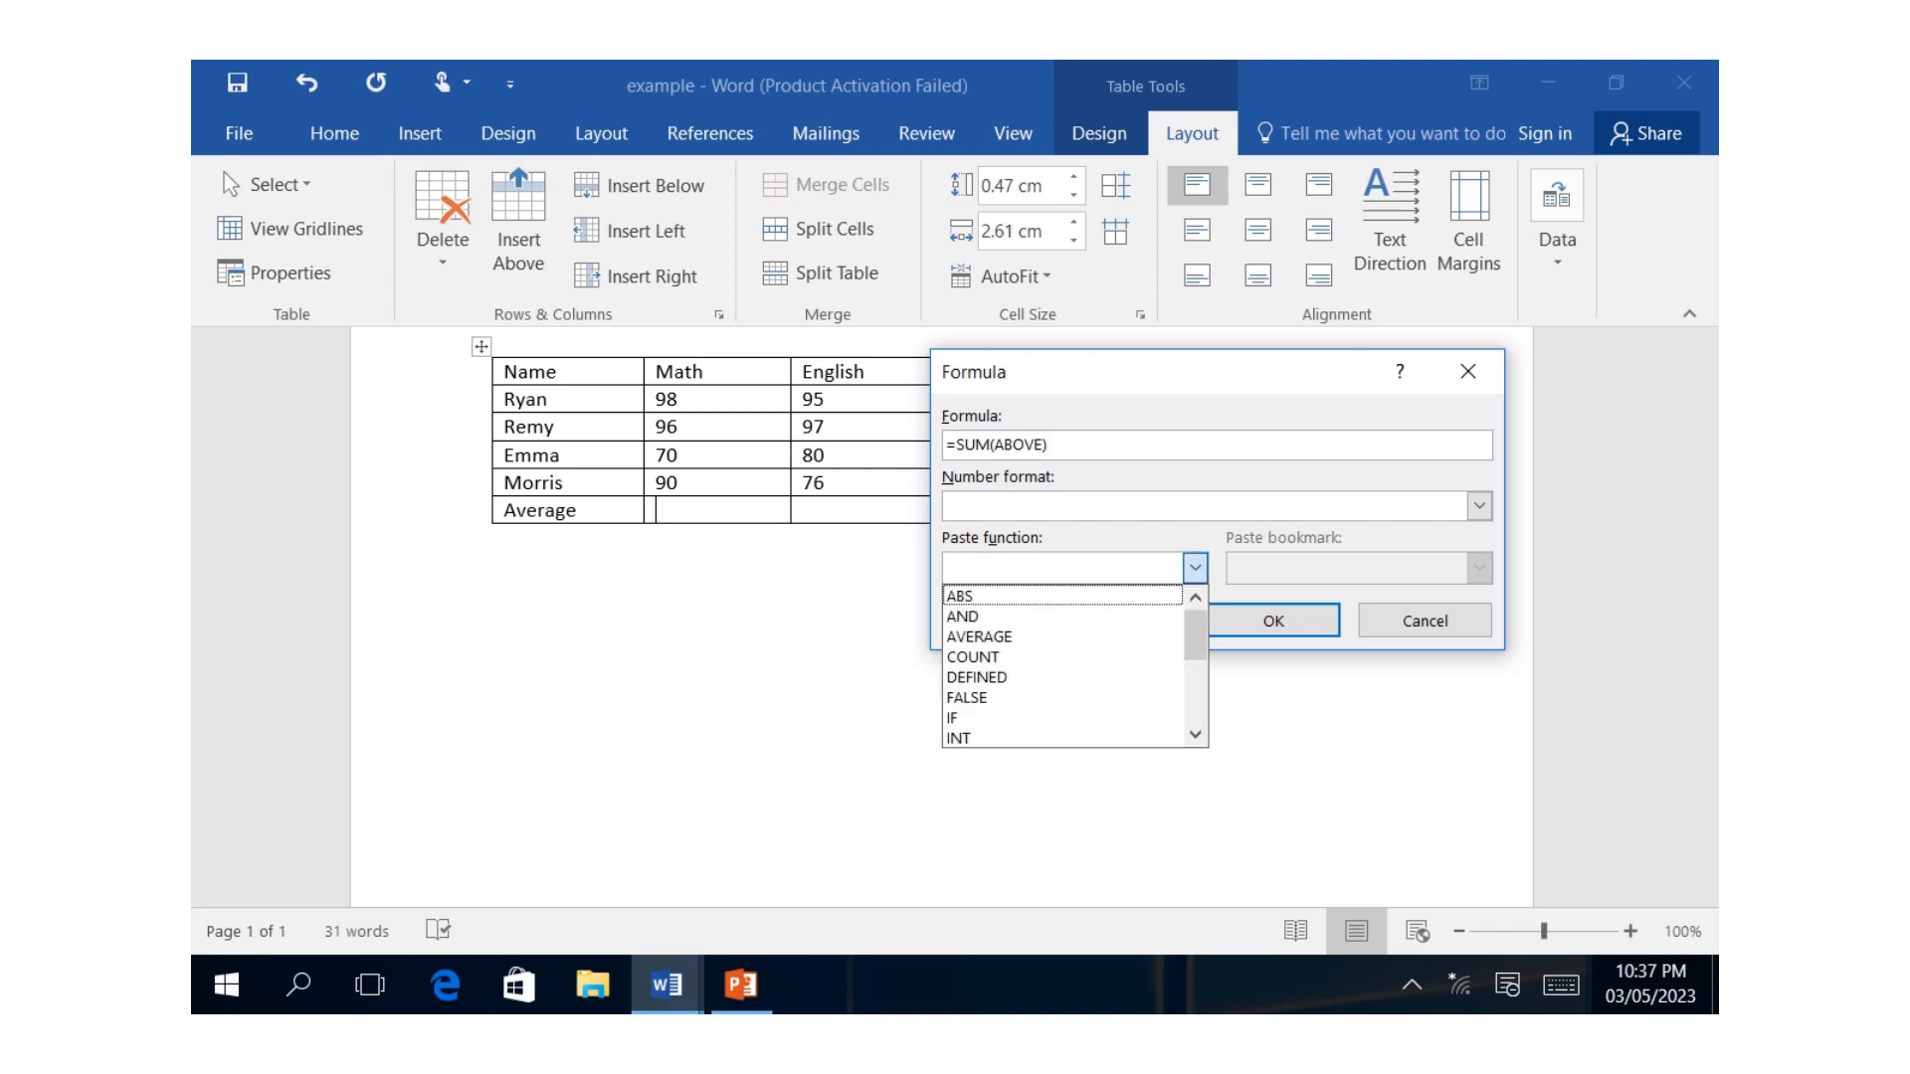
key(Down)
key(Down)
key(Return)
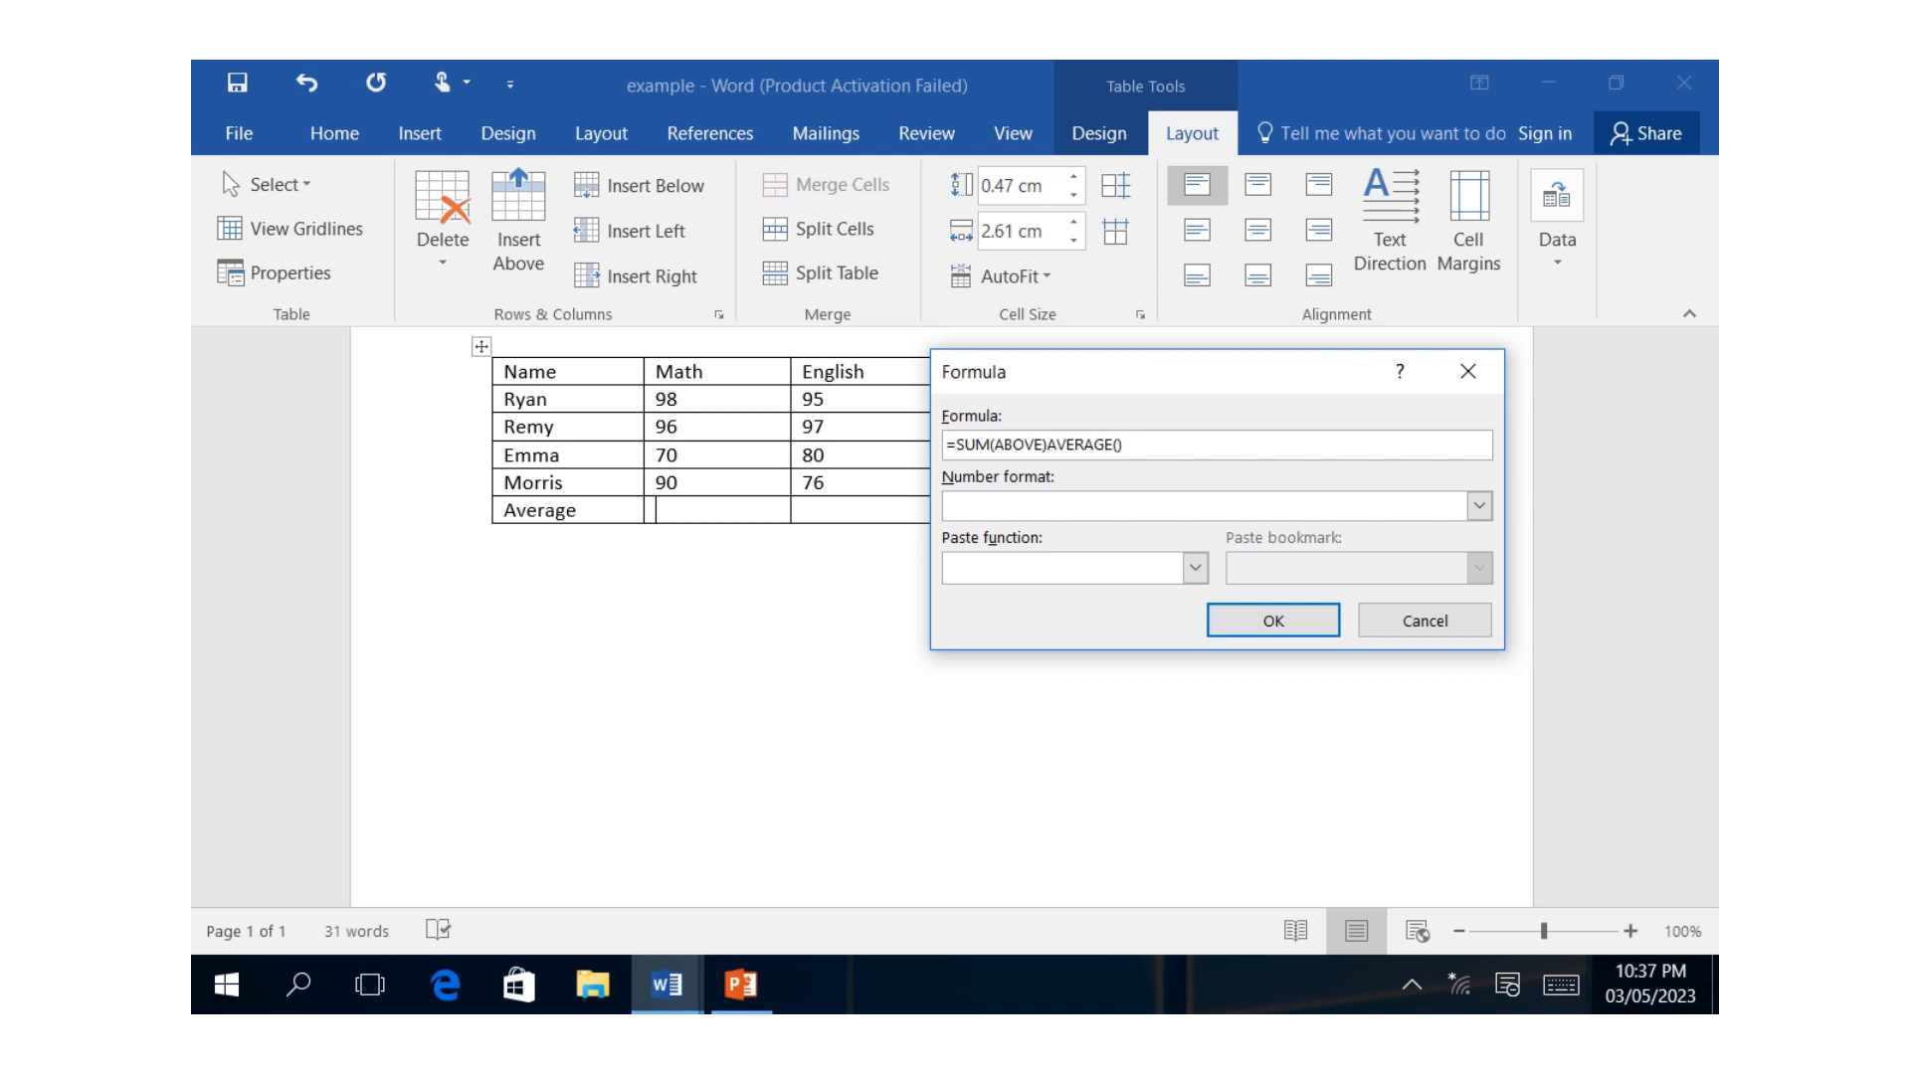
Remove the SUM part, complete the formula as =AVERAGE(above), and insert the Math average.
click(1561, 984)
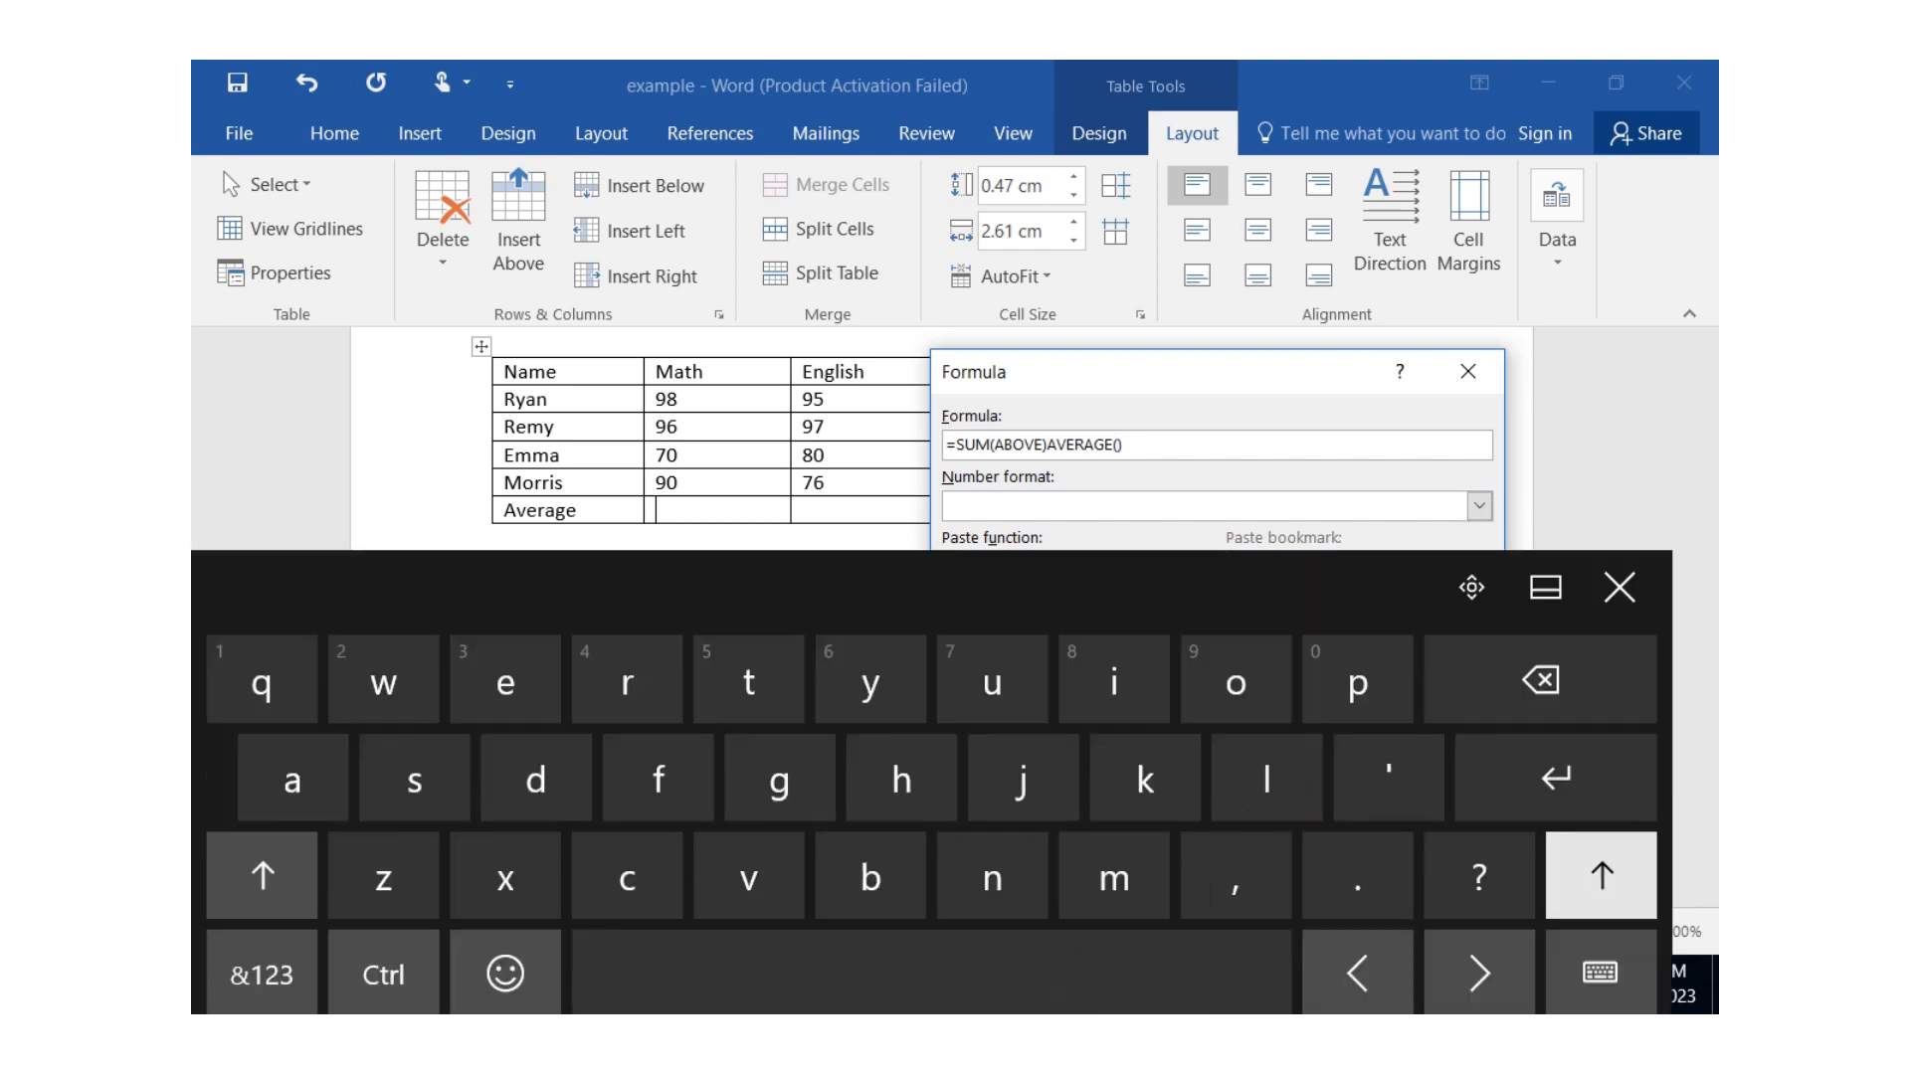
key(BackSpace)
key(BackSpace)
key(BackSpace)
key(BackSpace)
key(BackSpace)
key(BackSpace)
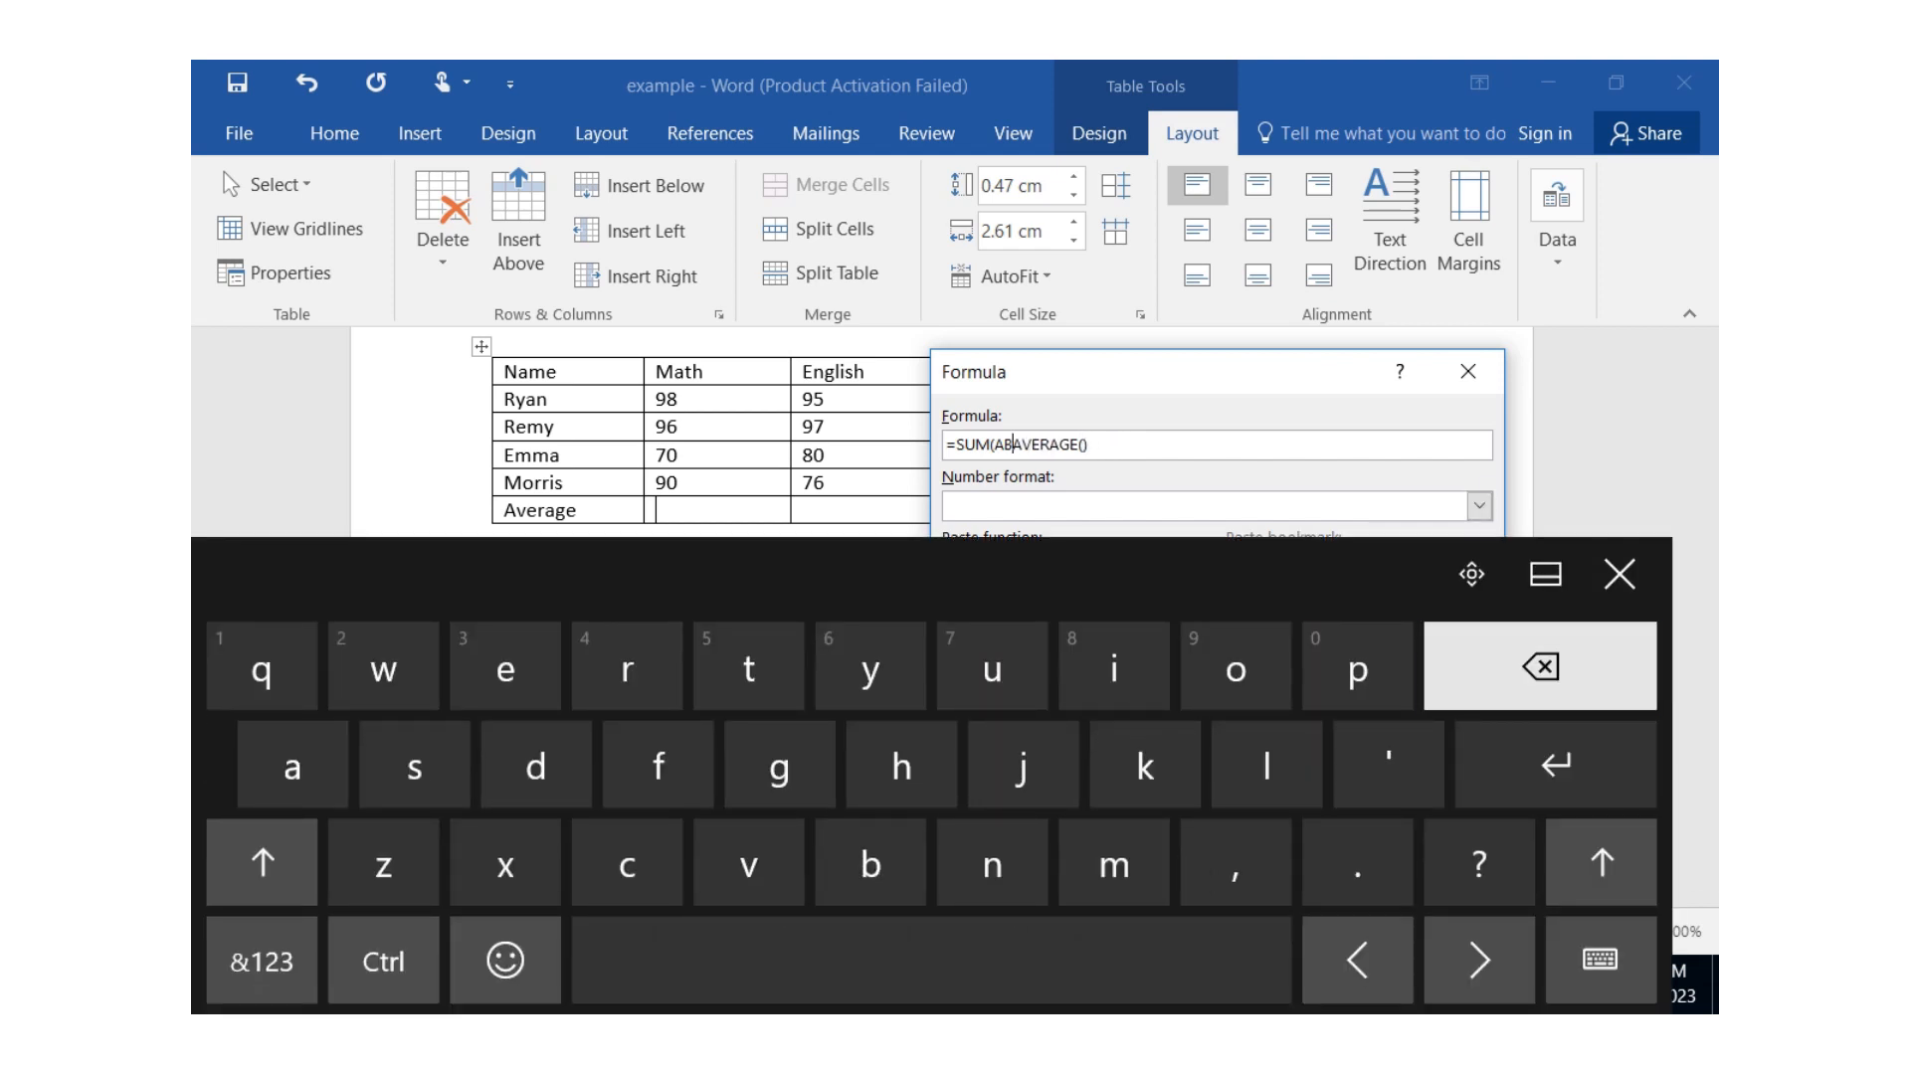
key(BackSpace)
key(BackSpace)
key(BackSpace)
key(BackSpace)
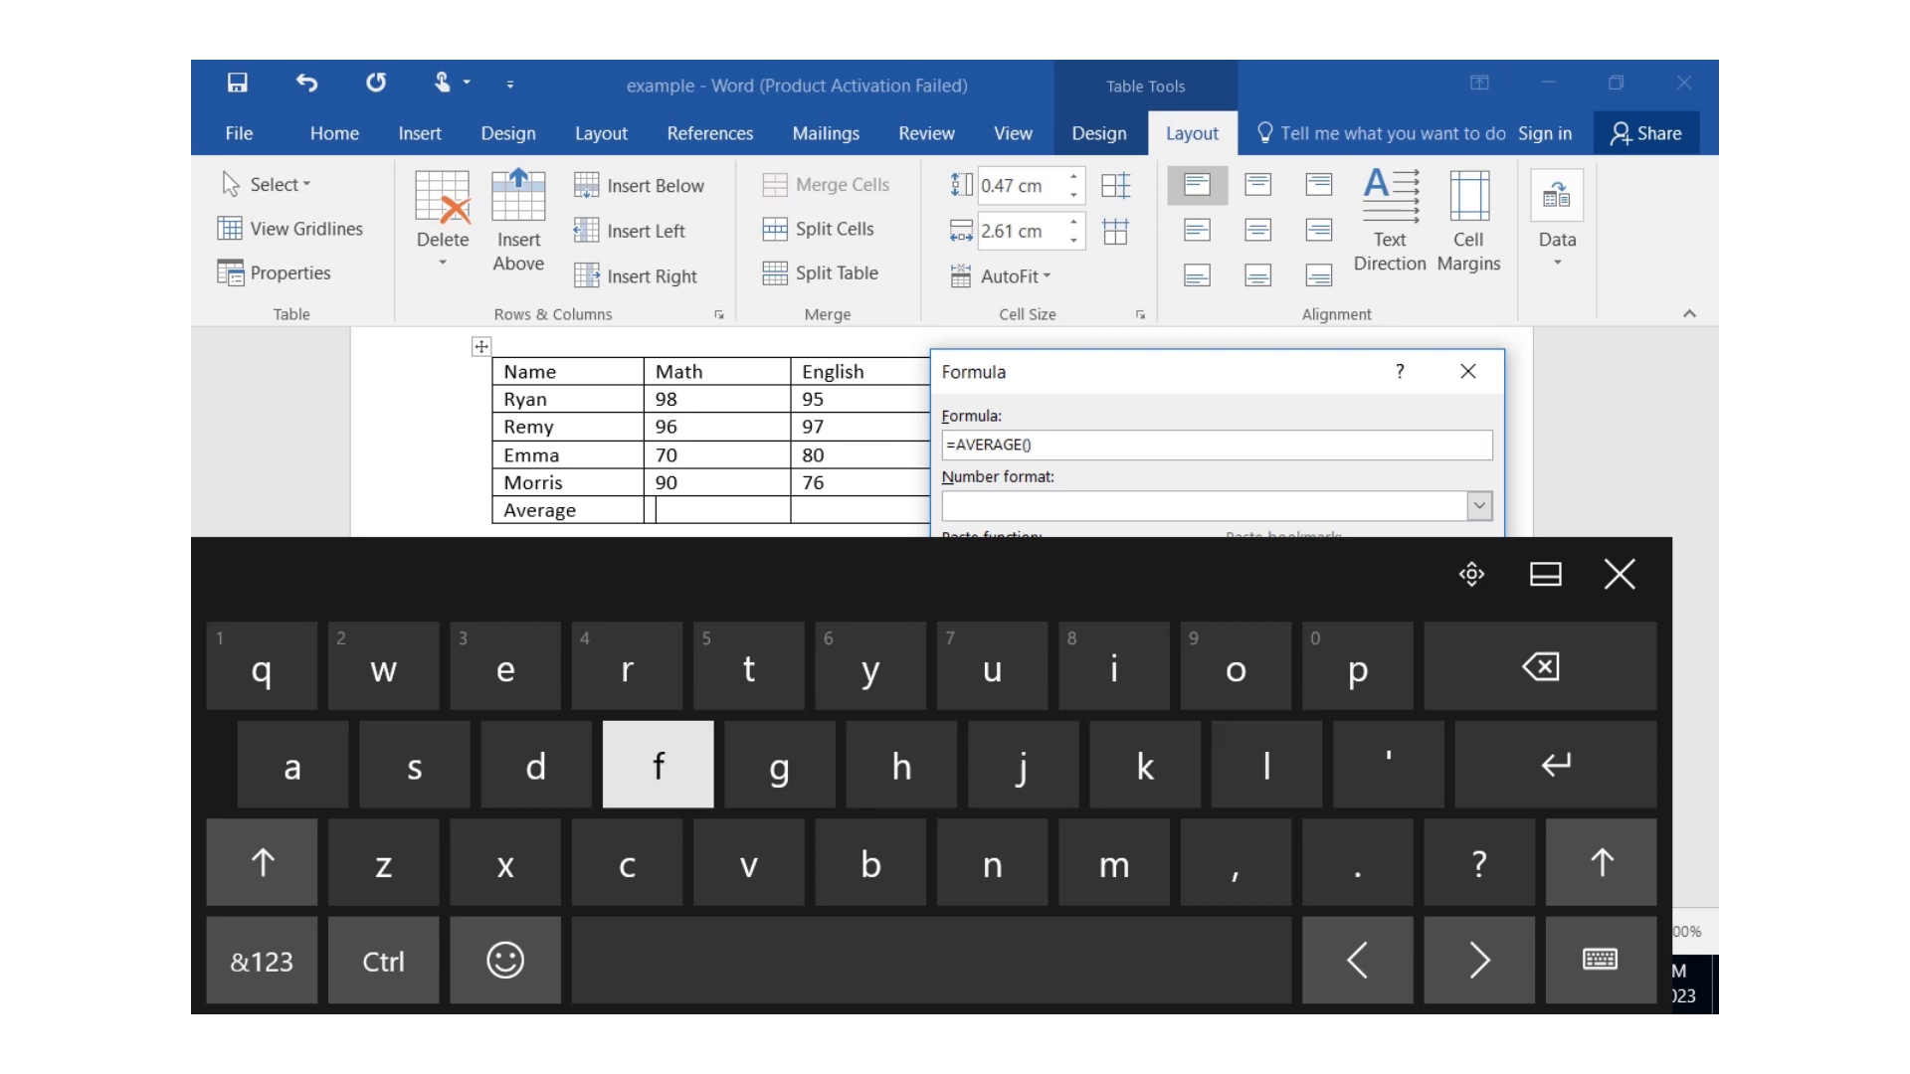
text(ab)
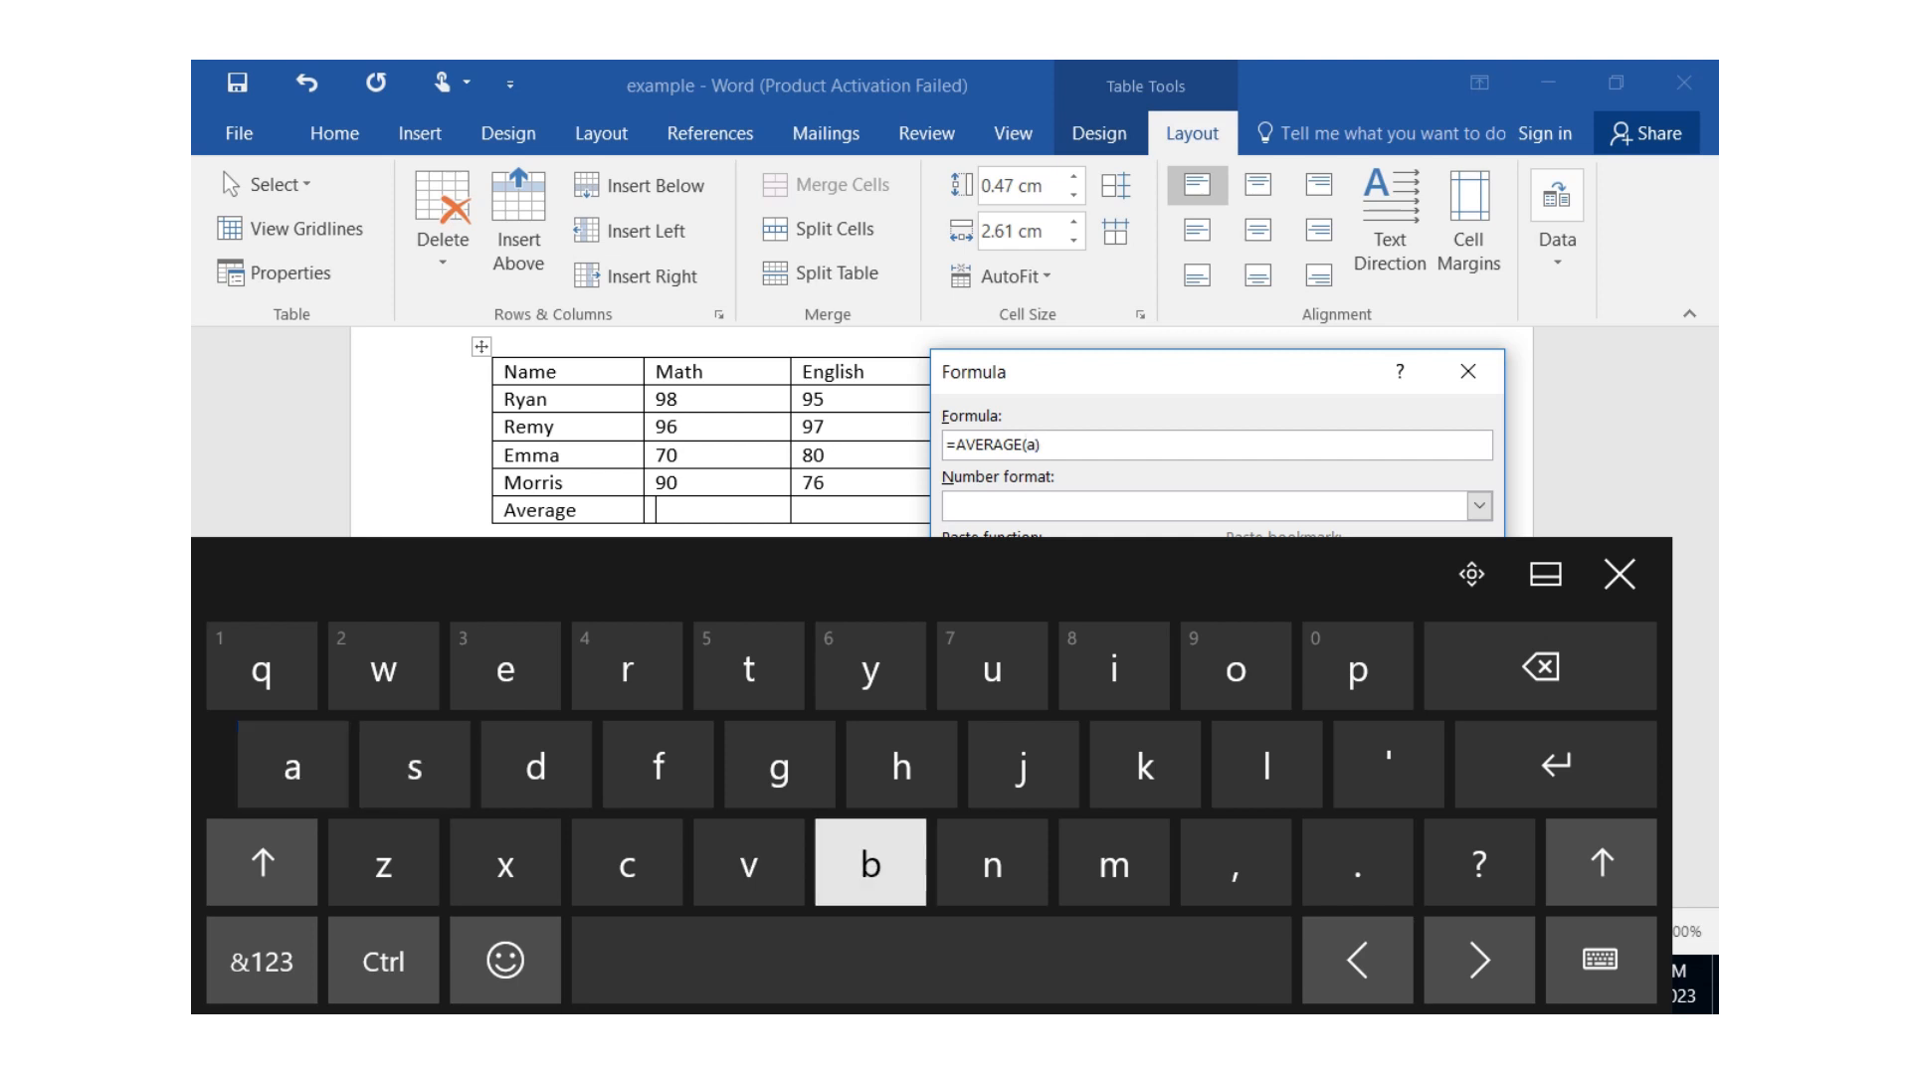
text(ove)
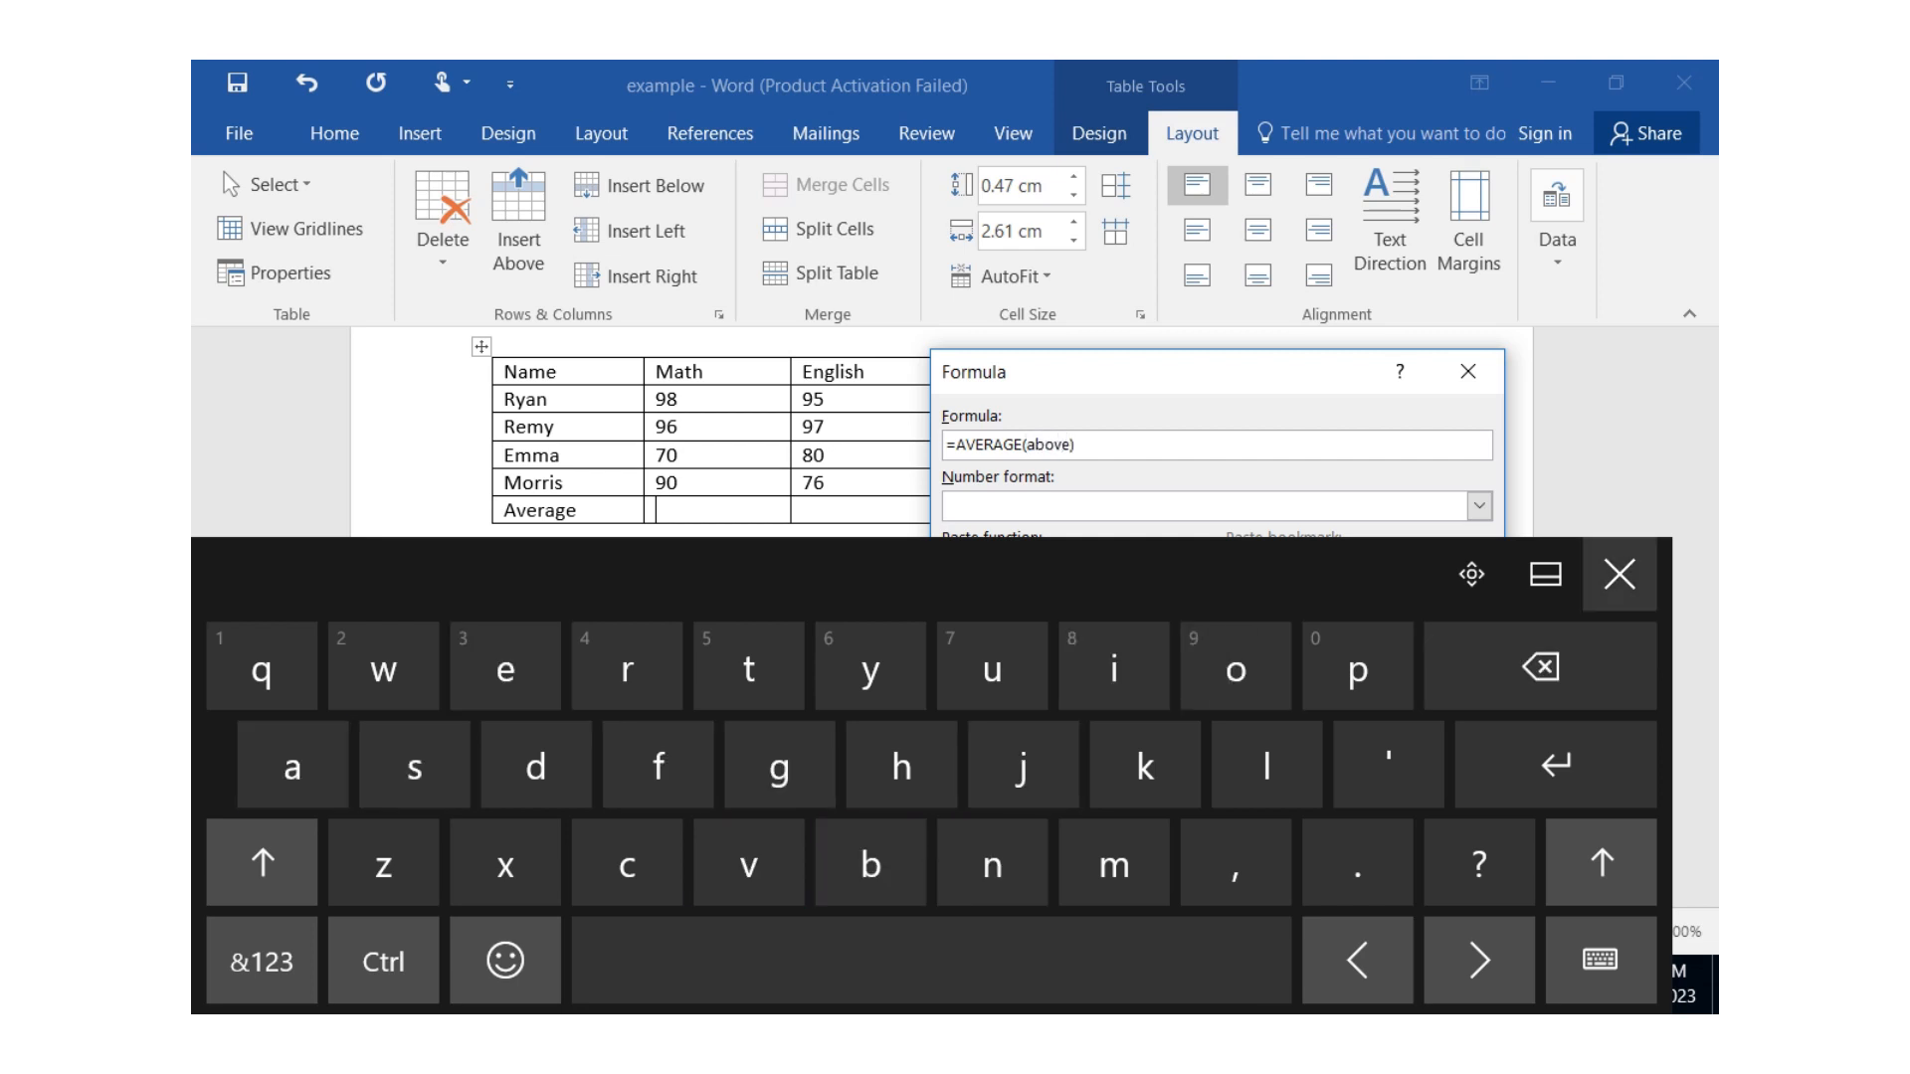
click(1619, 574)
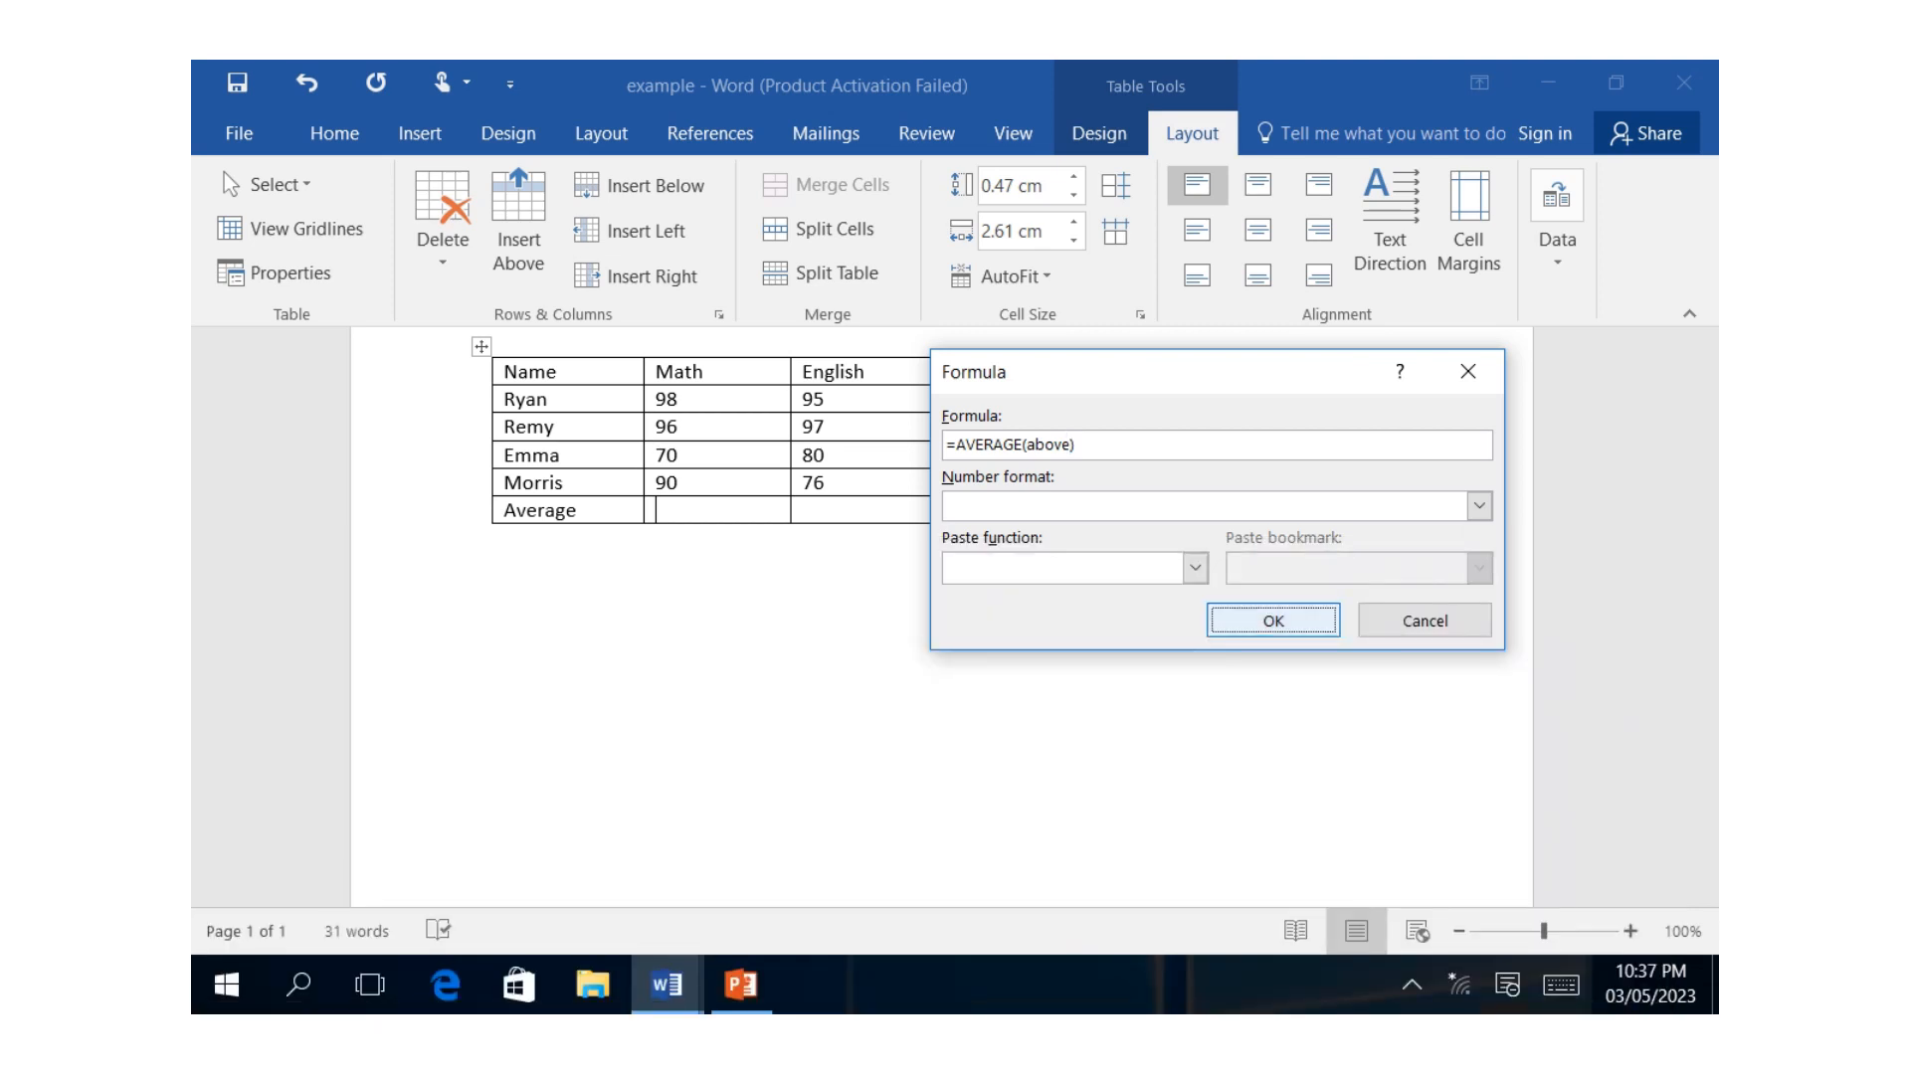
click(1253, 617)
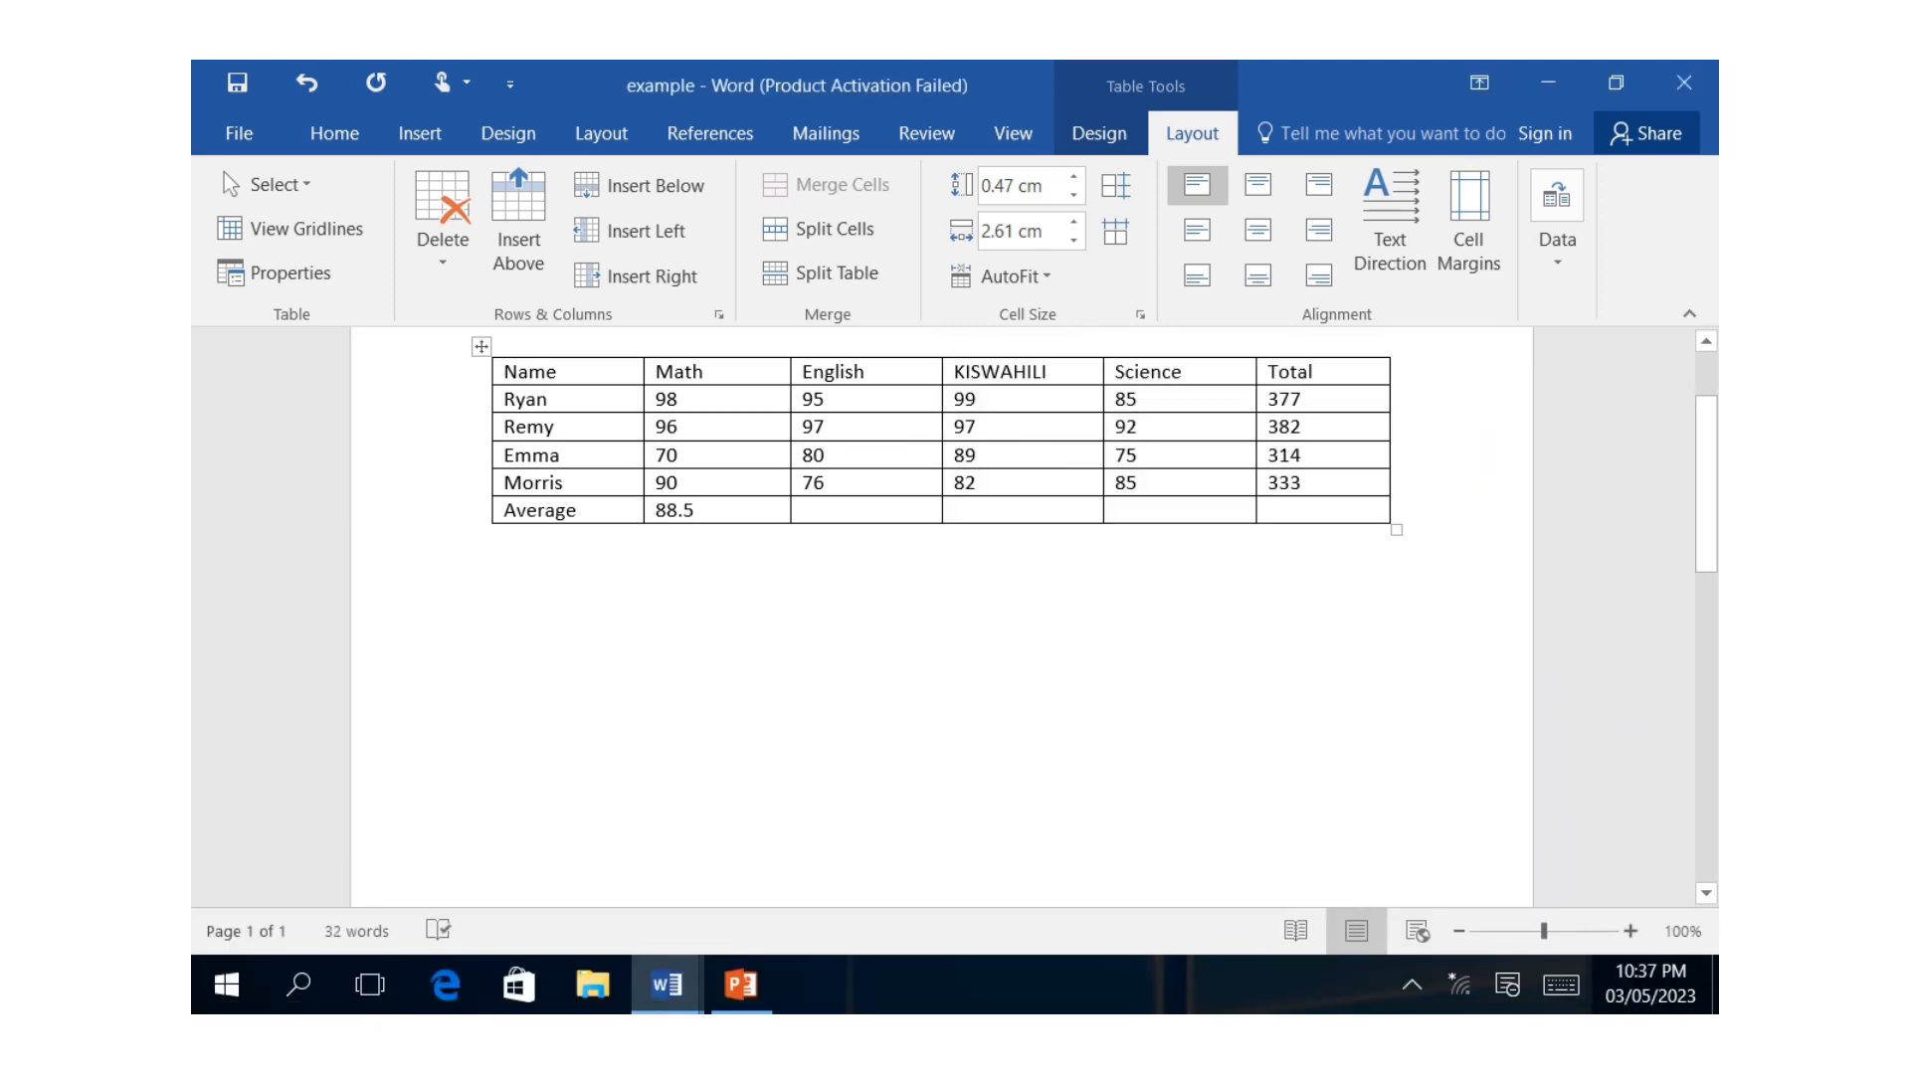
Open a formula for the English column's cell in the Average row and add the AVERAGE function to it.
click(808, 511)
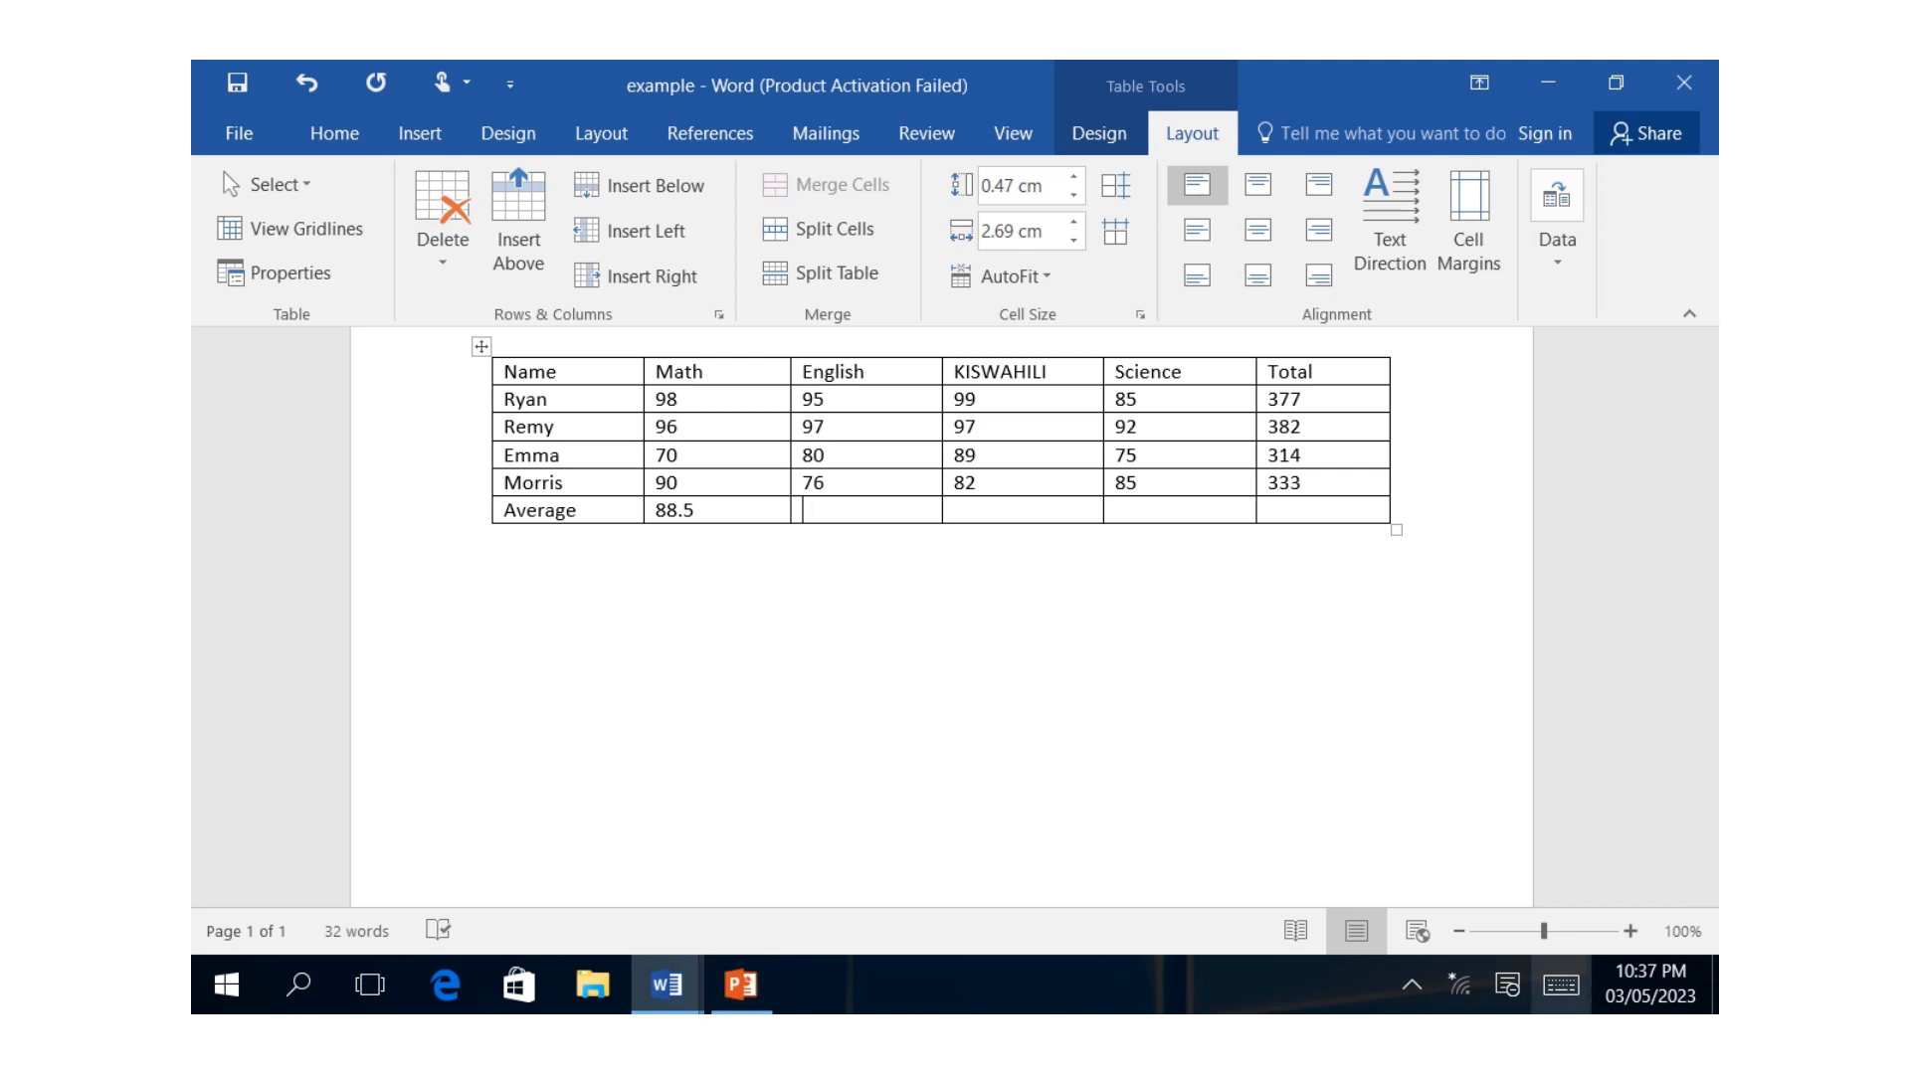
click(1561, 985)
click(1557, 219)
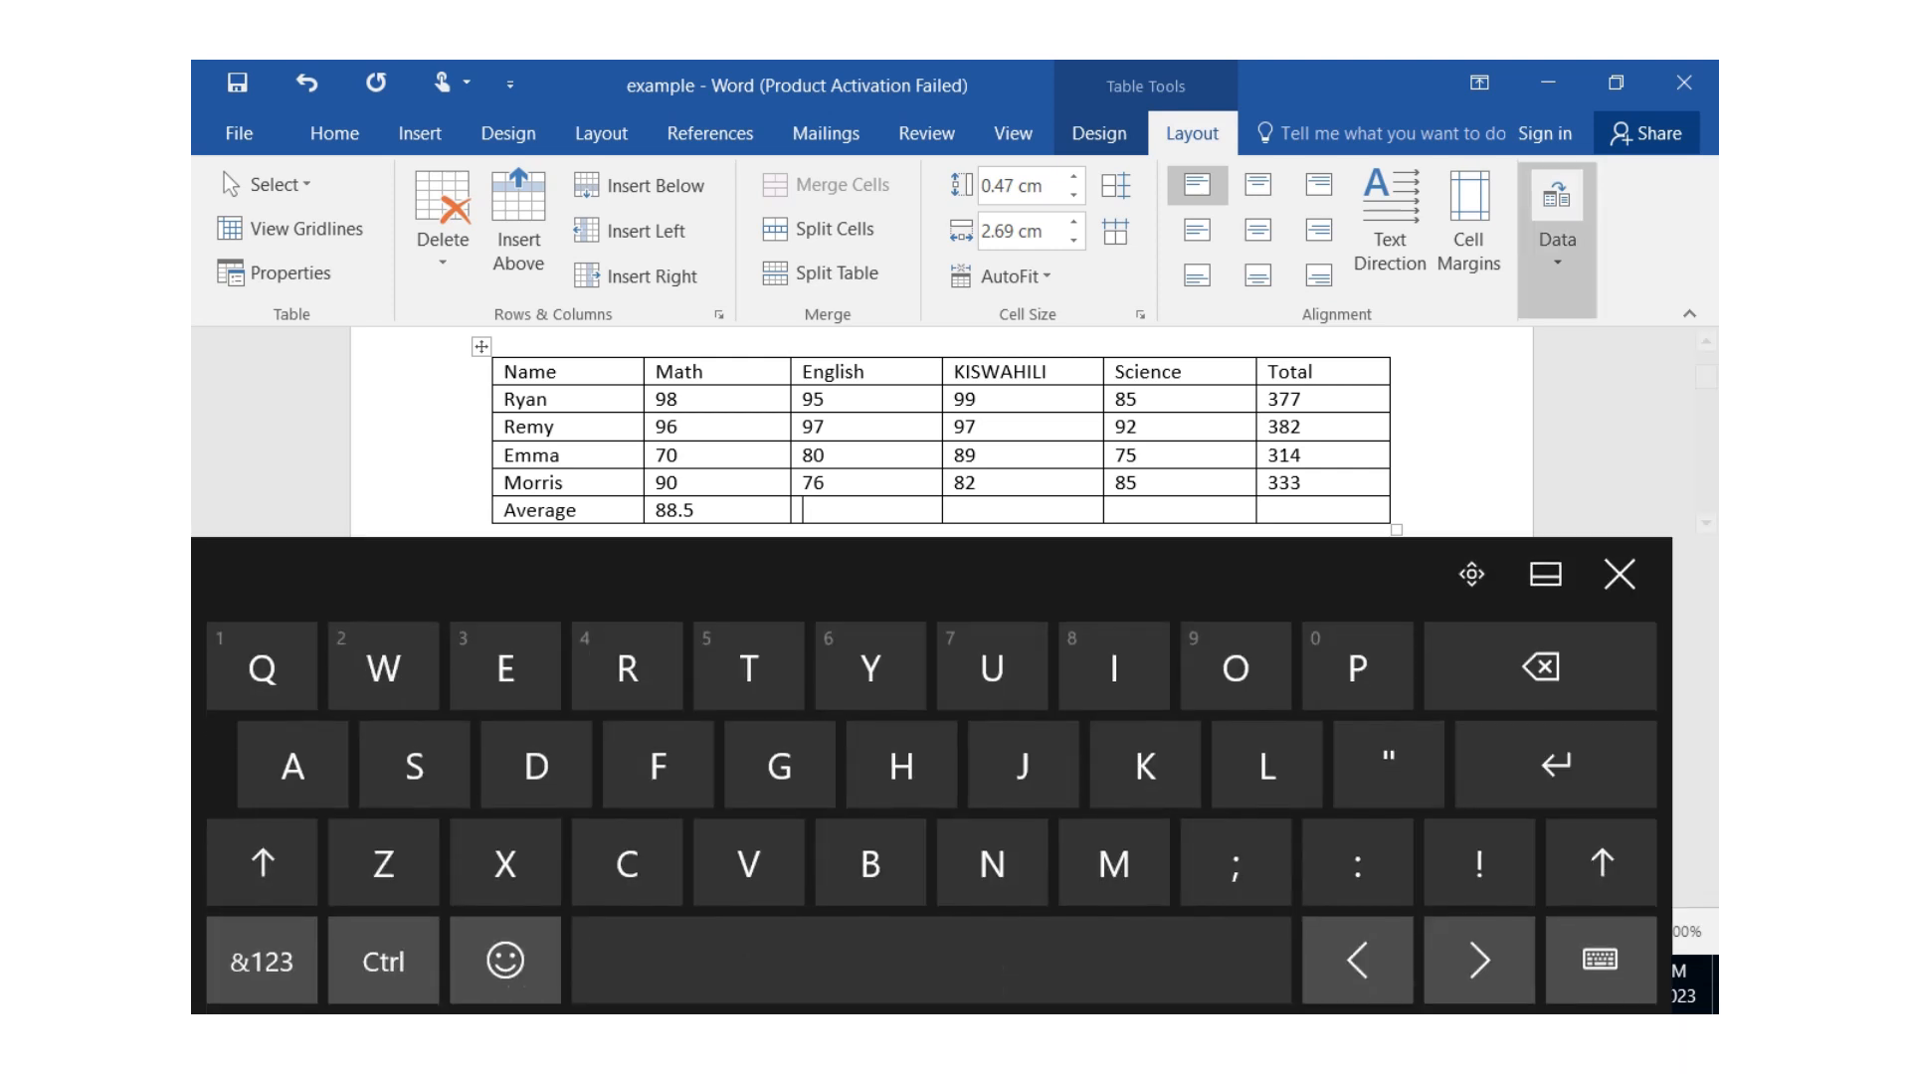
click(1671, 376)
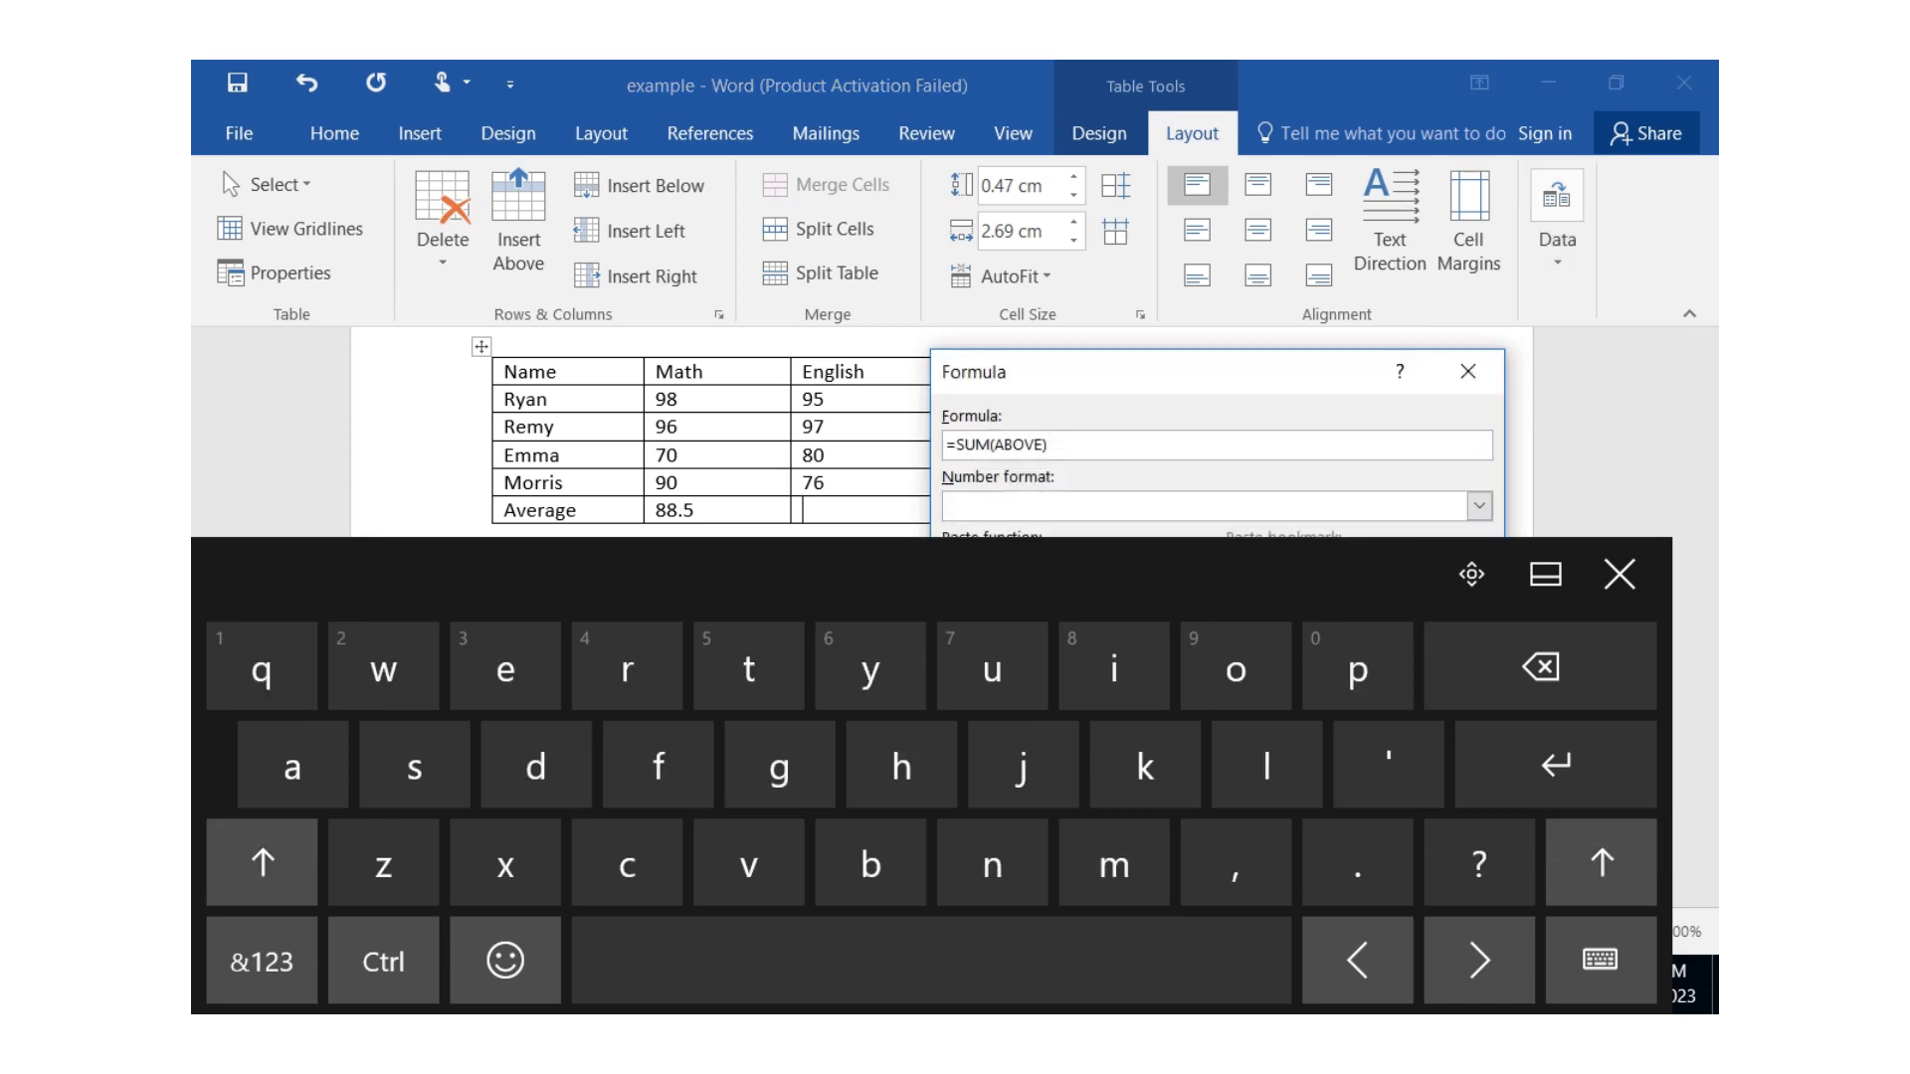
click(1620, 574)
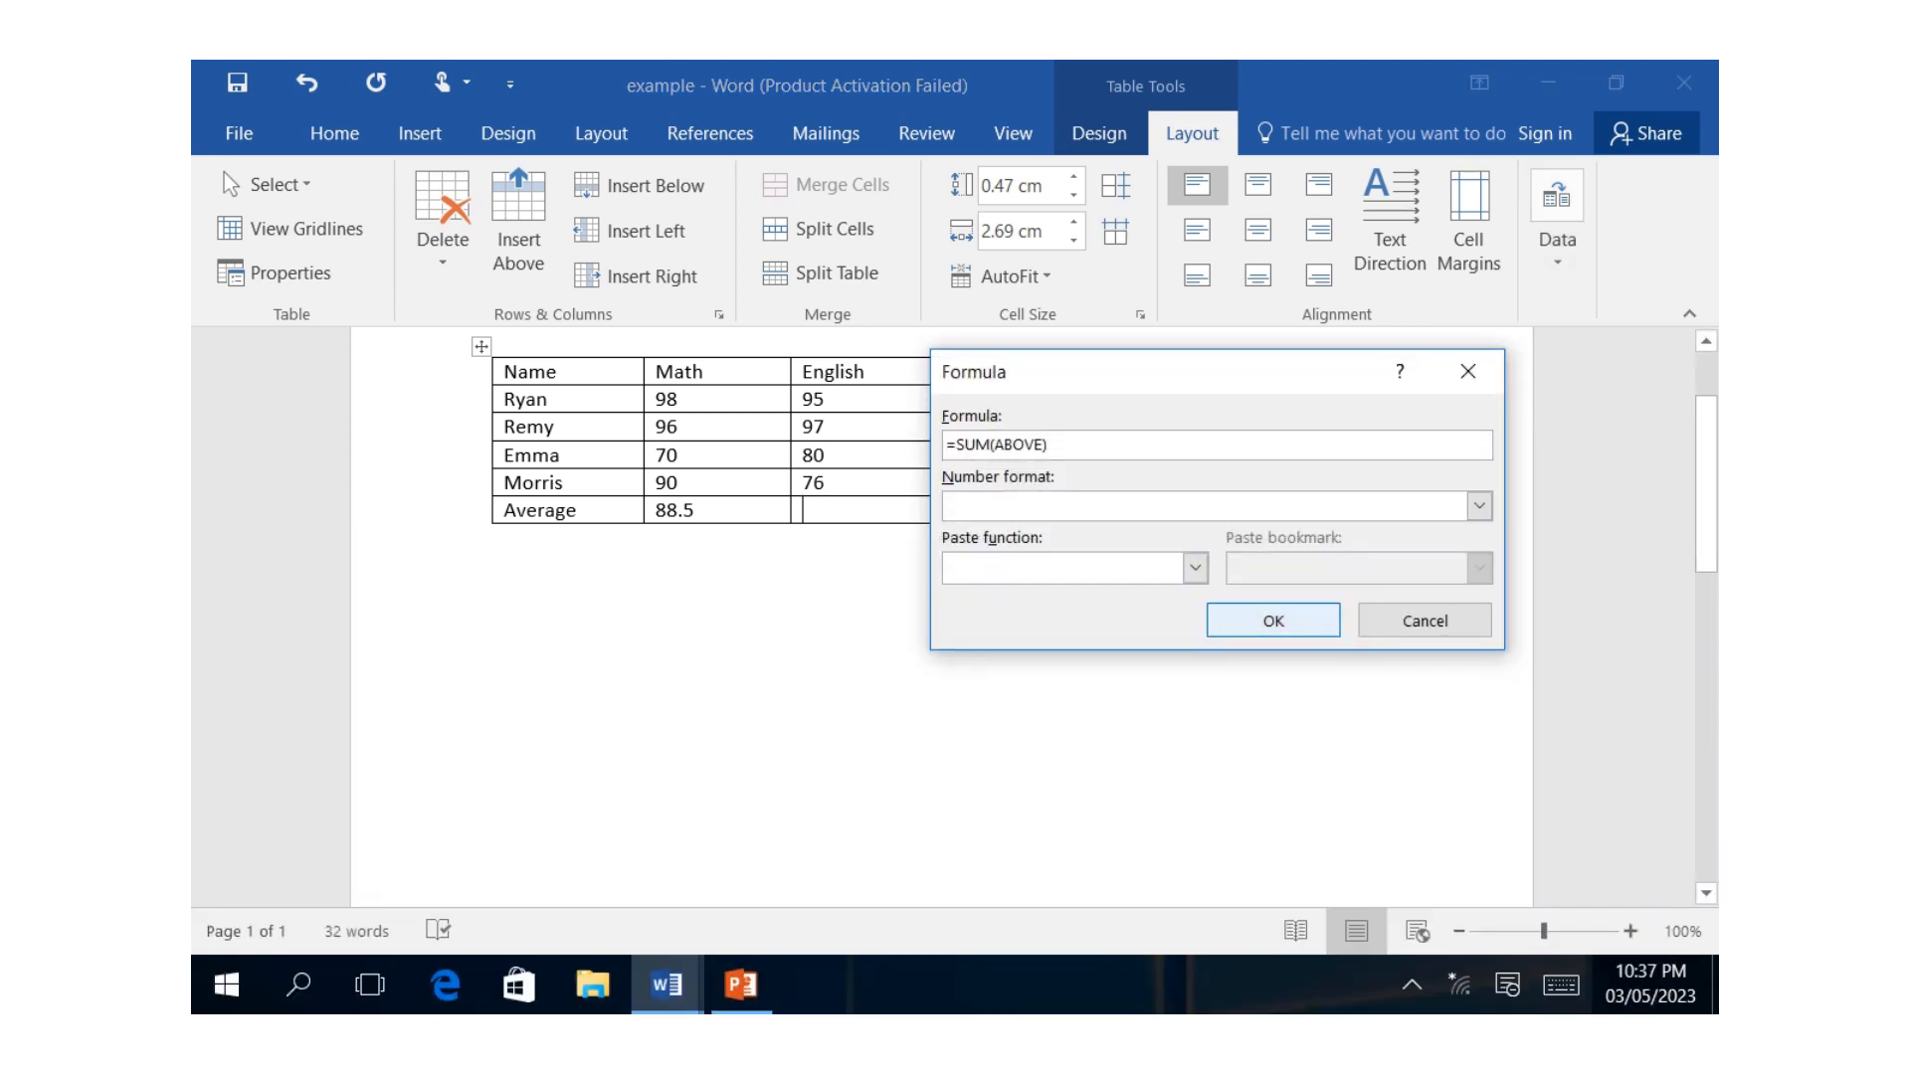
click(1195, 568)
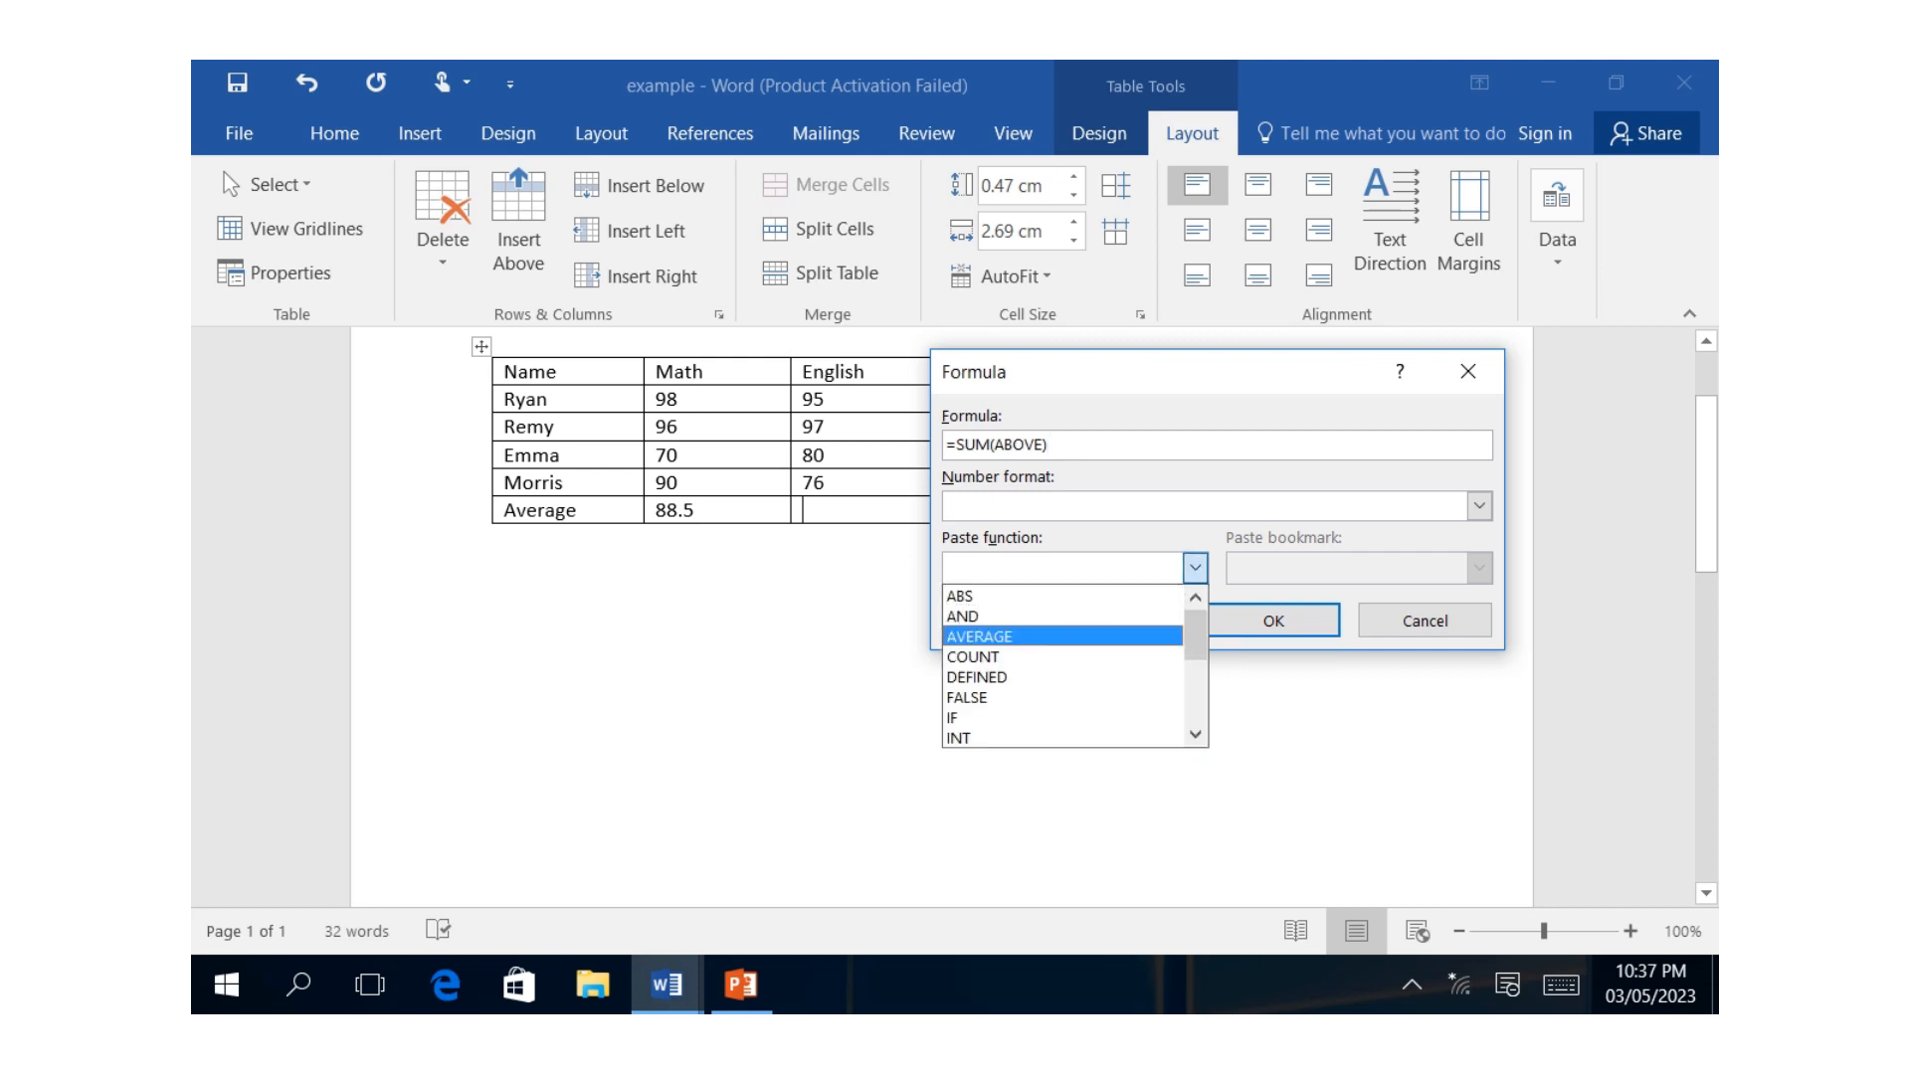
click(1062, 657)
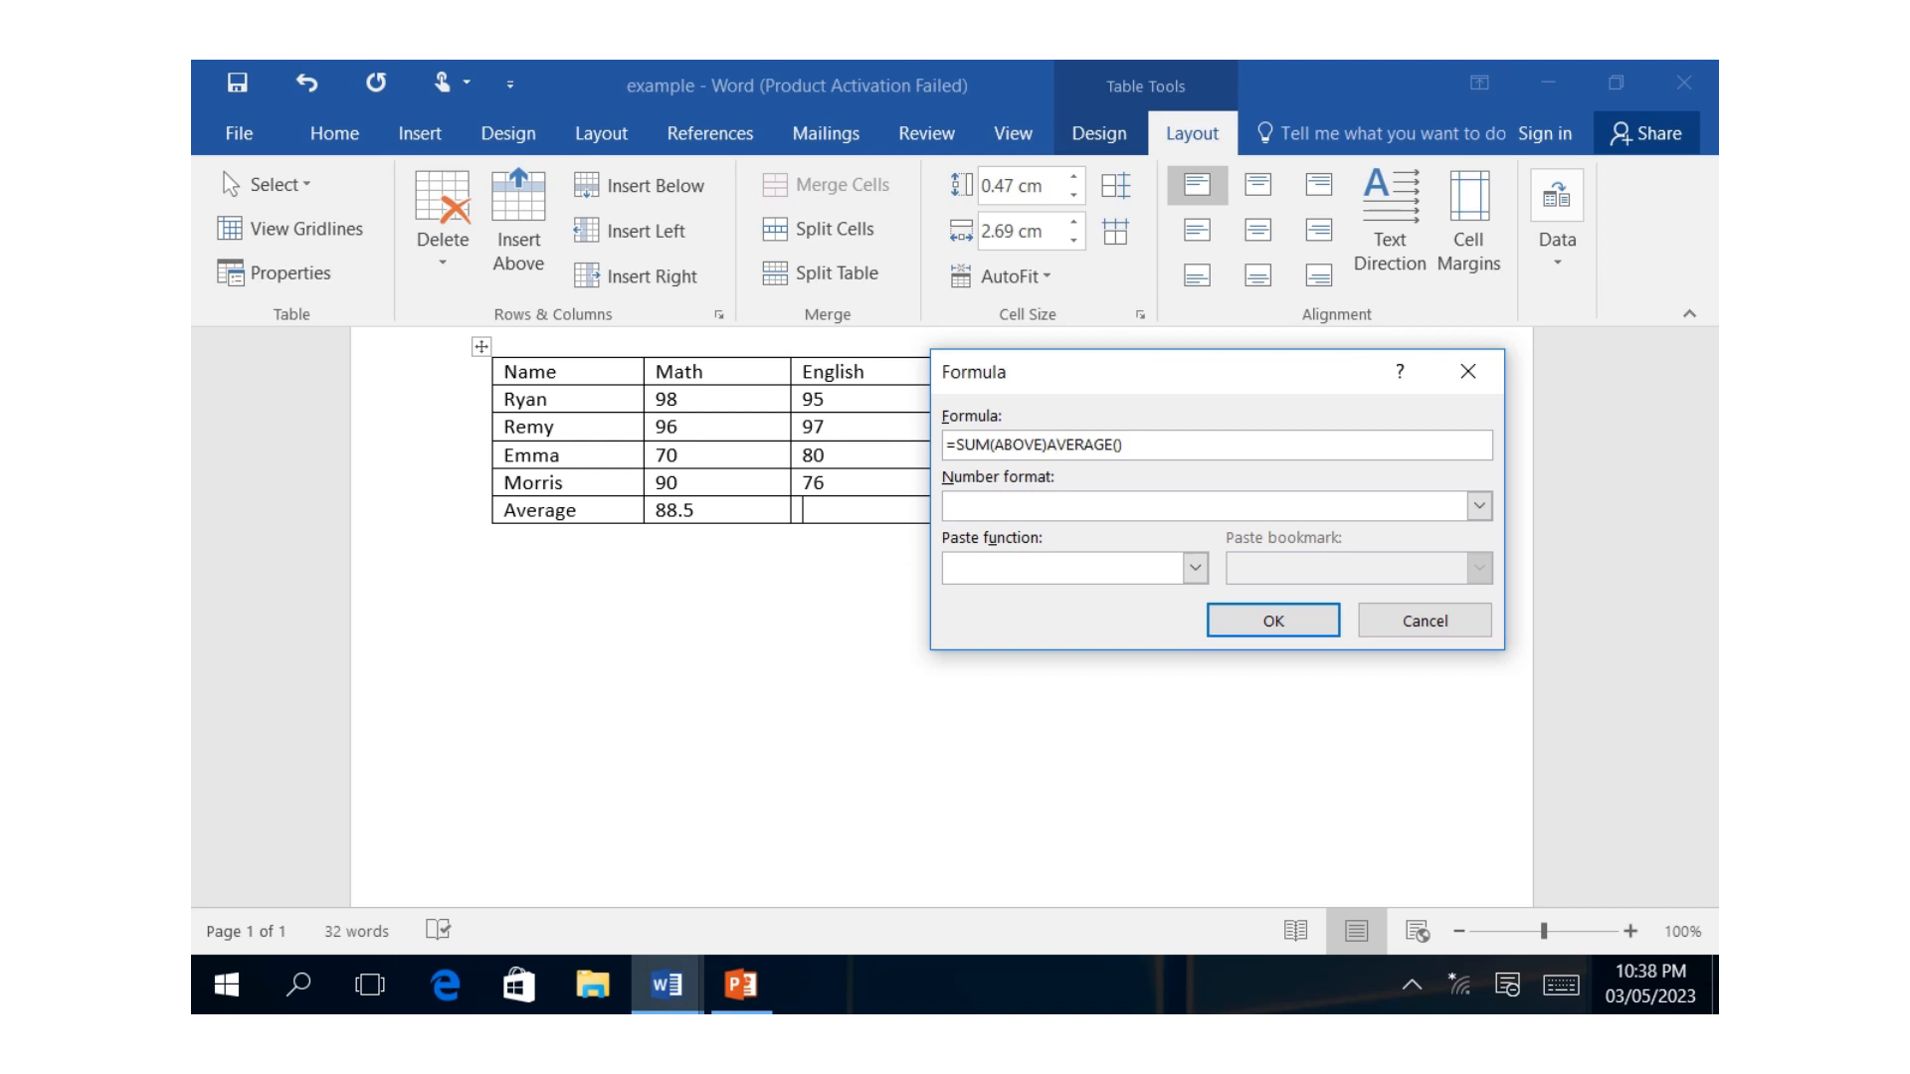
Reduce the English formula to =AVERAGE(above) by removing the SUM part and filling in the argument, and insert the result.
click(1560, 985)
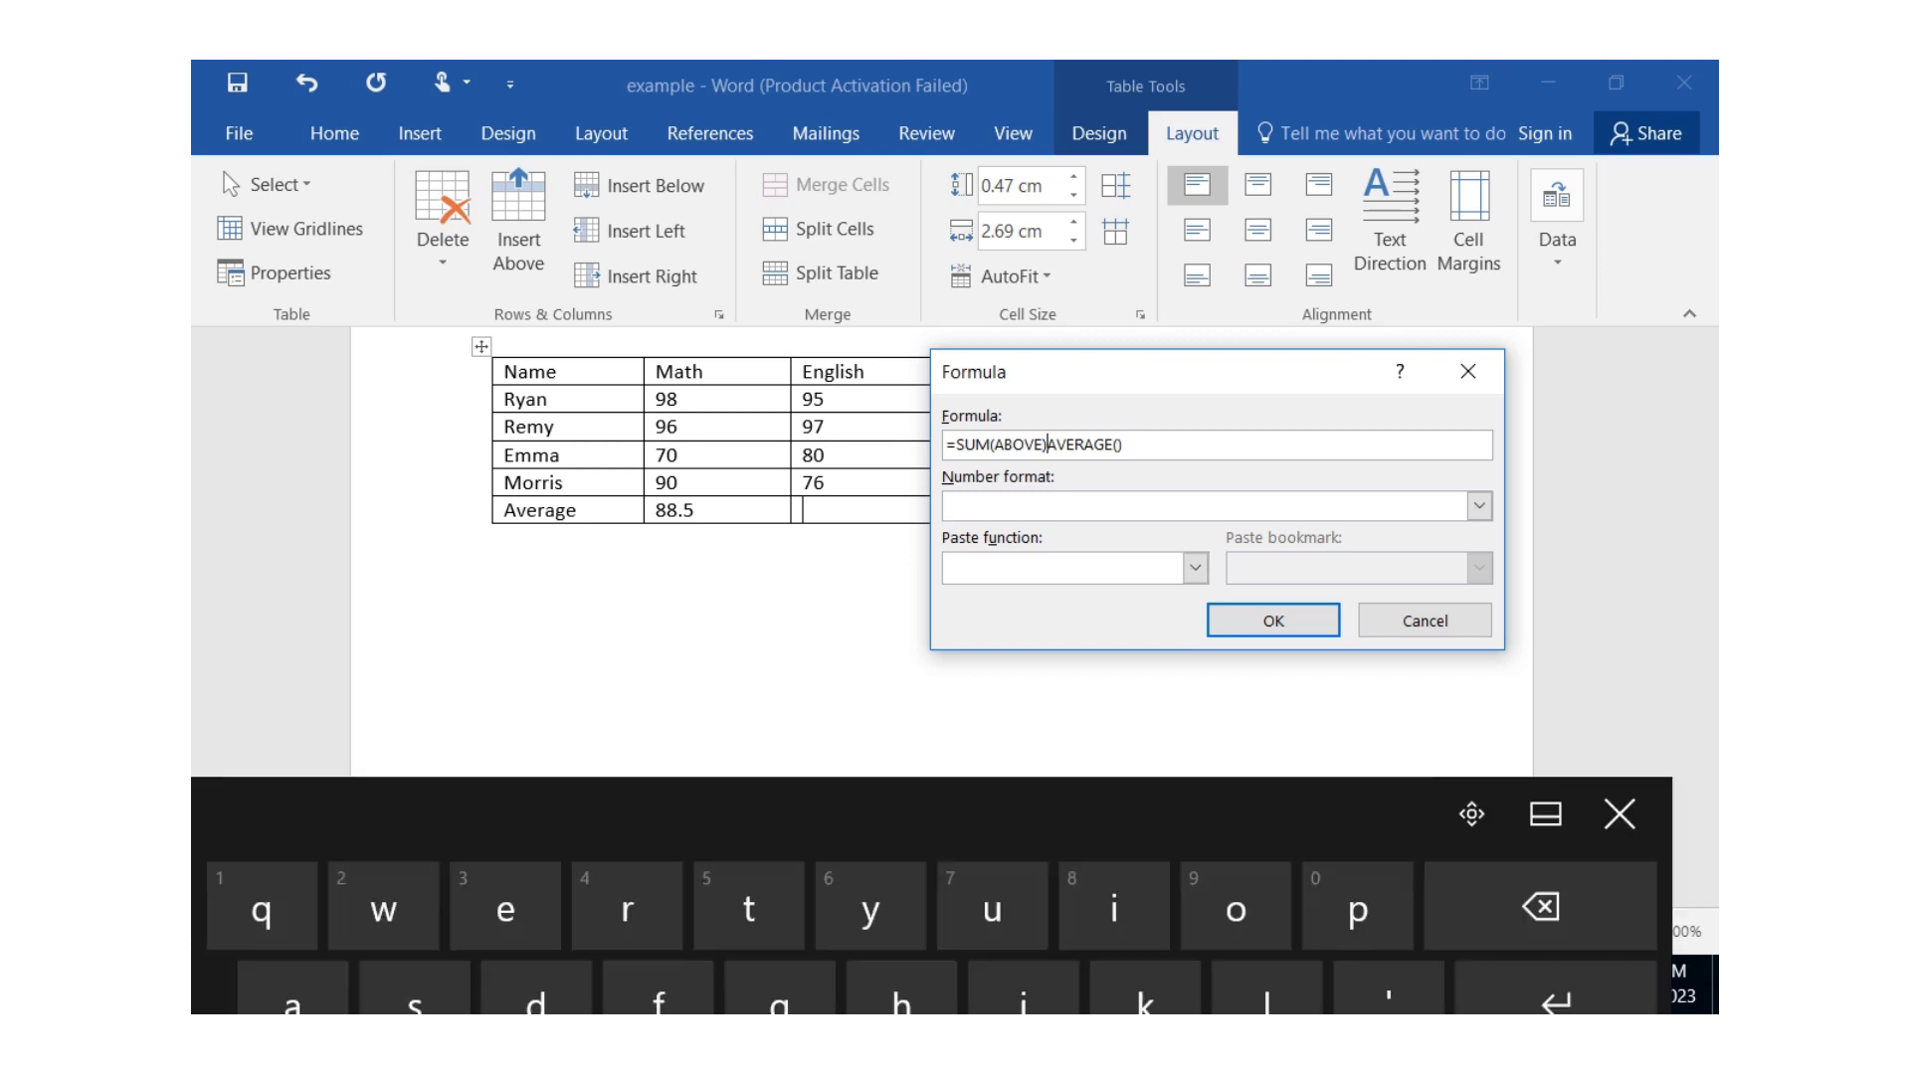
key(BackSpace)
key(BackSpace)
key(BackSpace)
key(BackSpace)
key(BackSpace)
key(BackSpace)
key(BackSpace)
key(BackSpace)
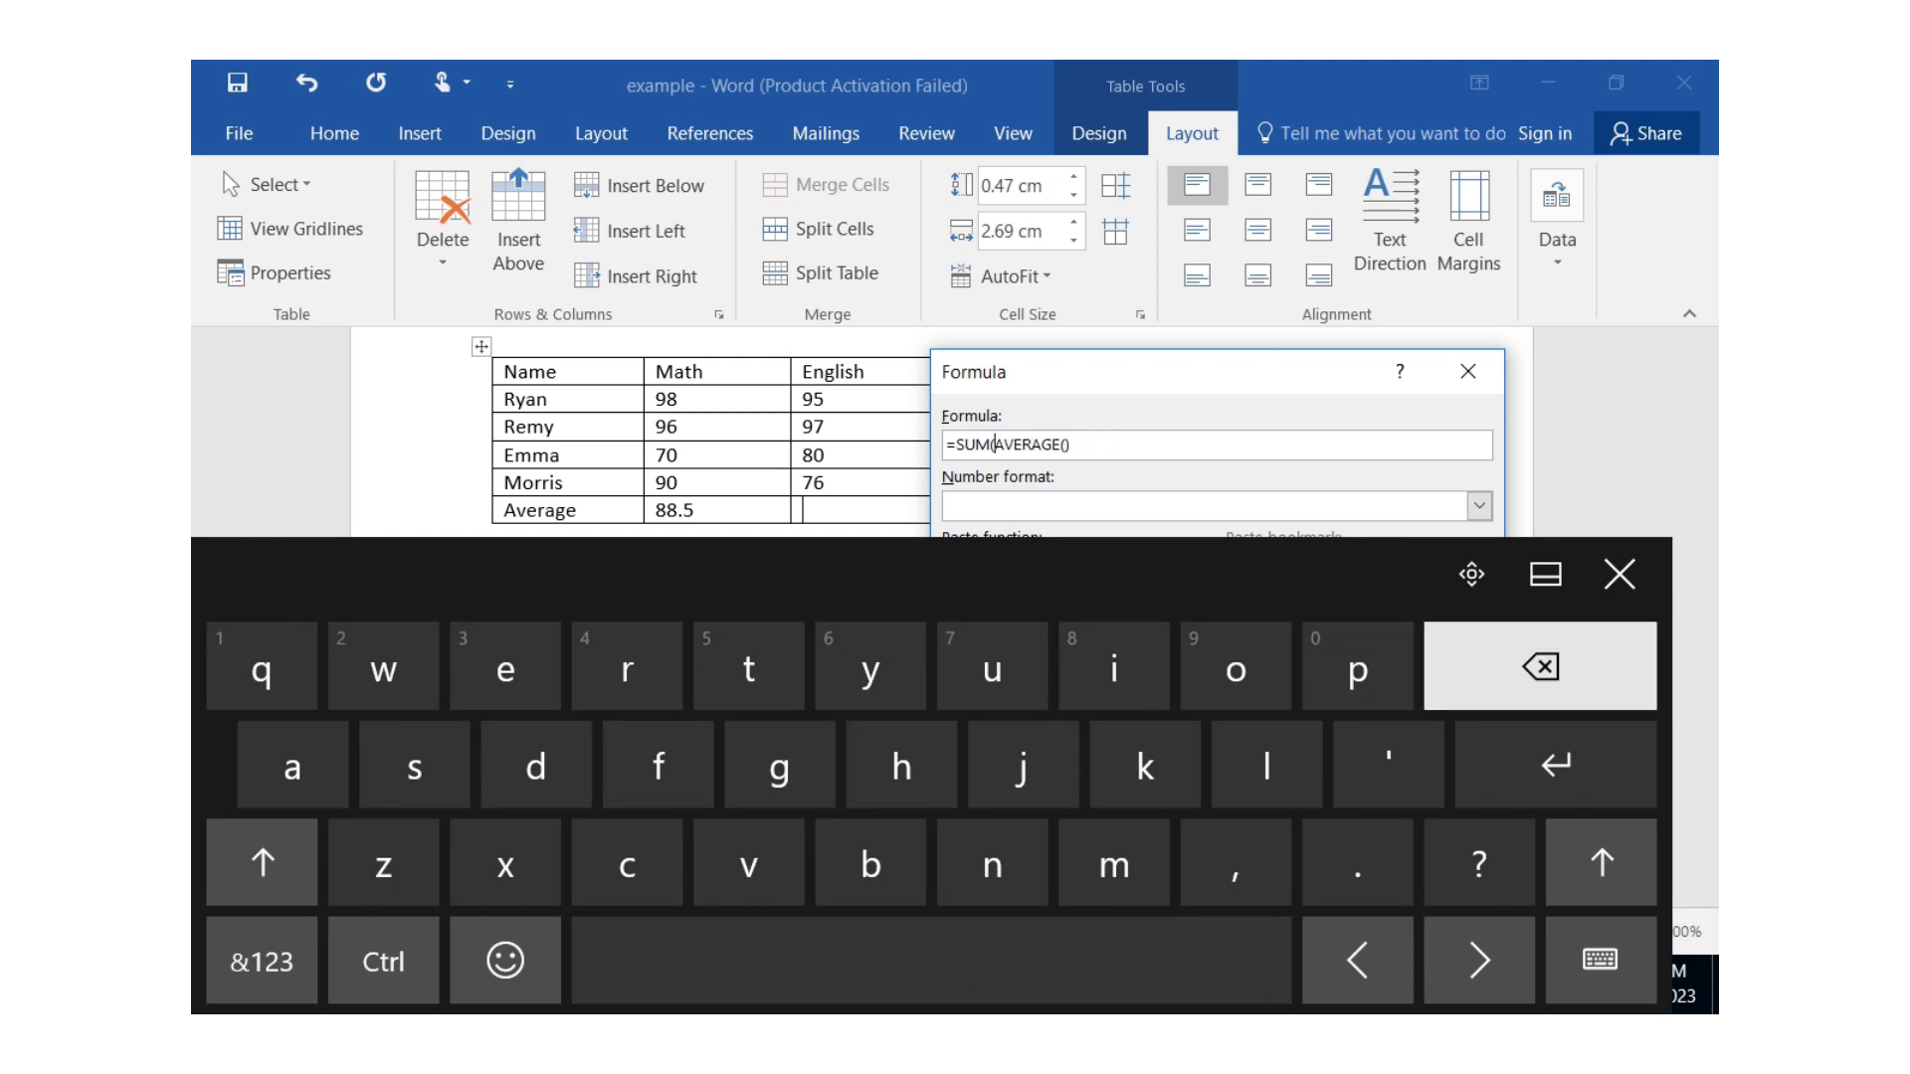
key(BackSpace)
key(BackSpace)
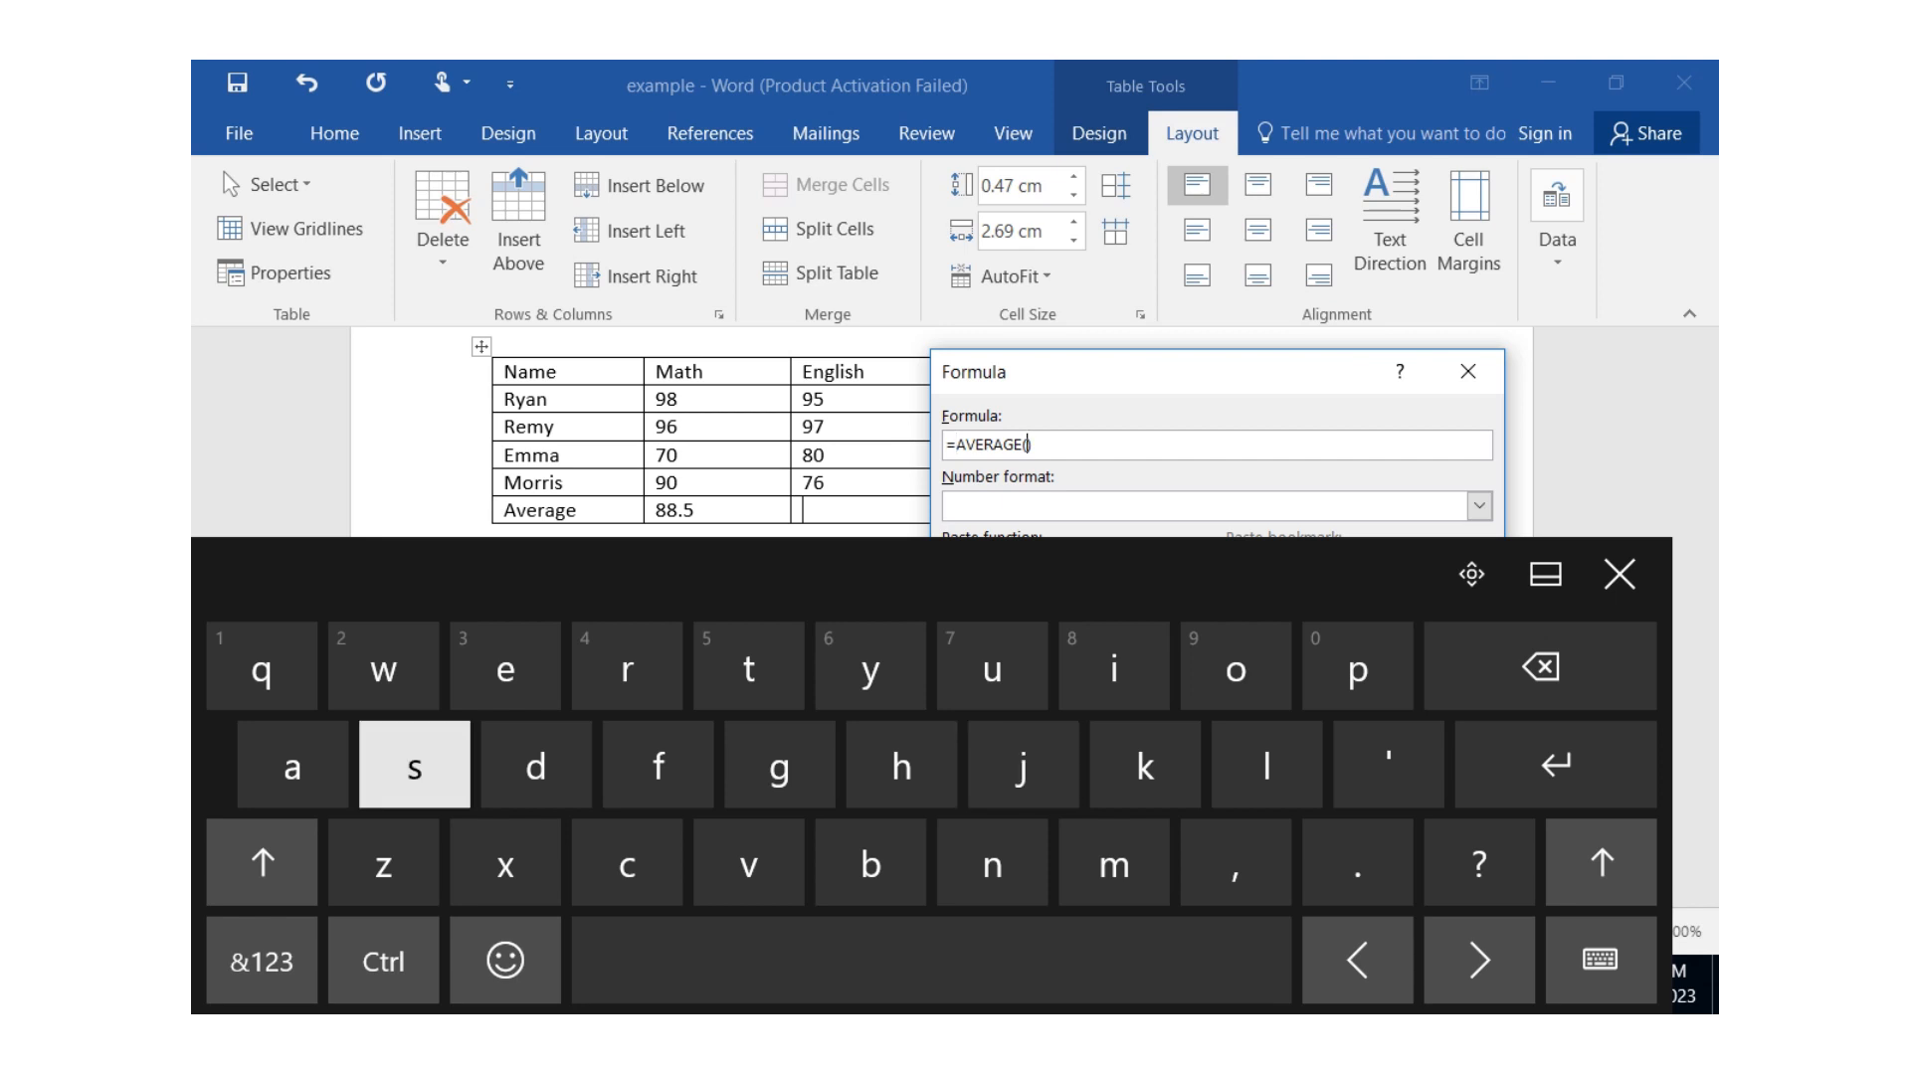
text(a)
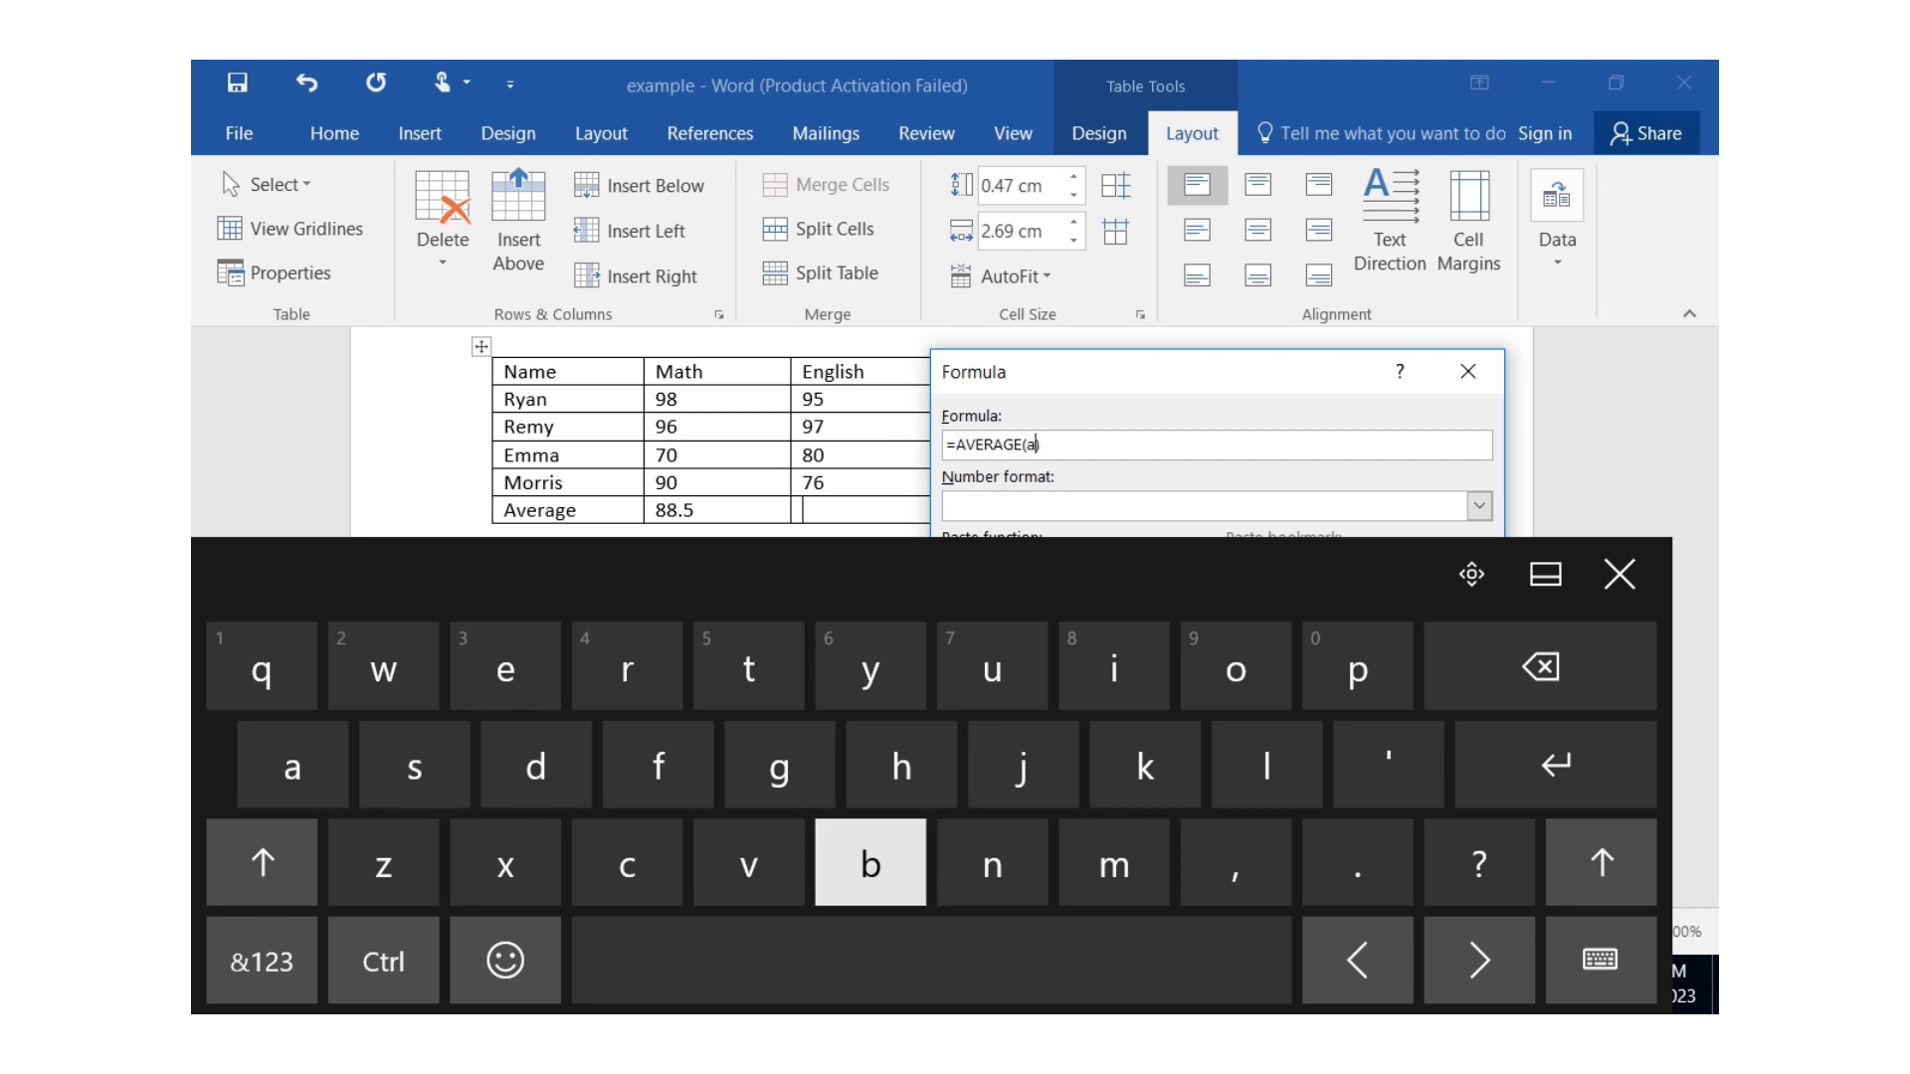
text(b)
text(ov)
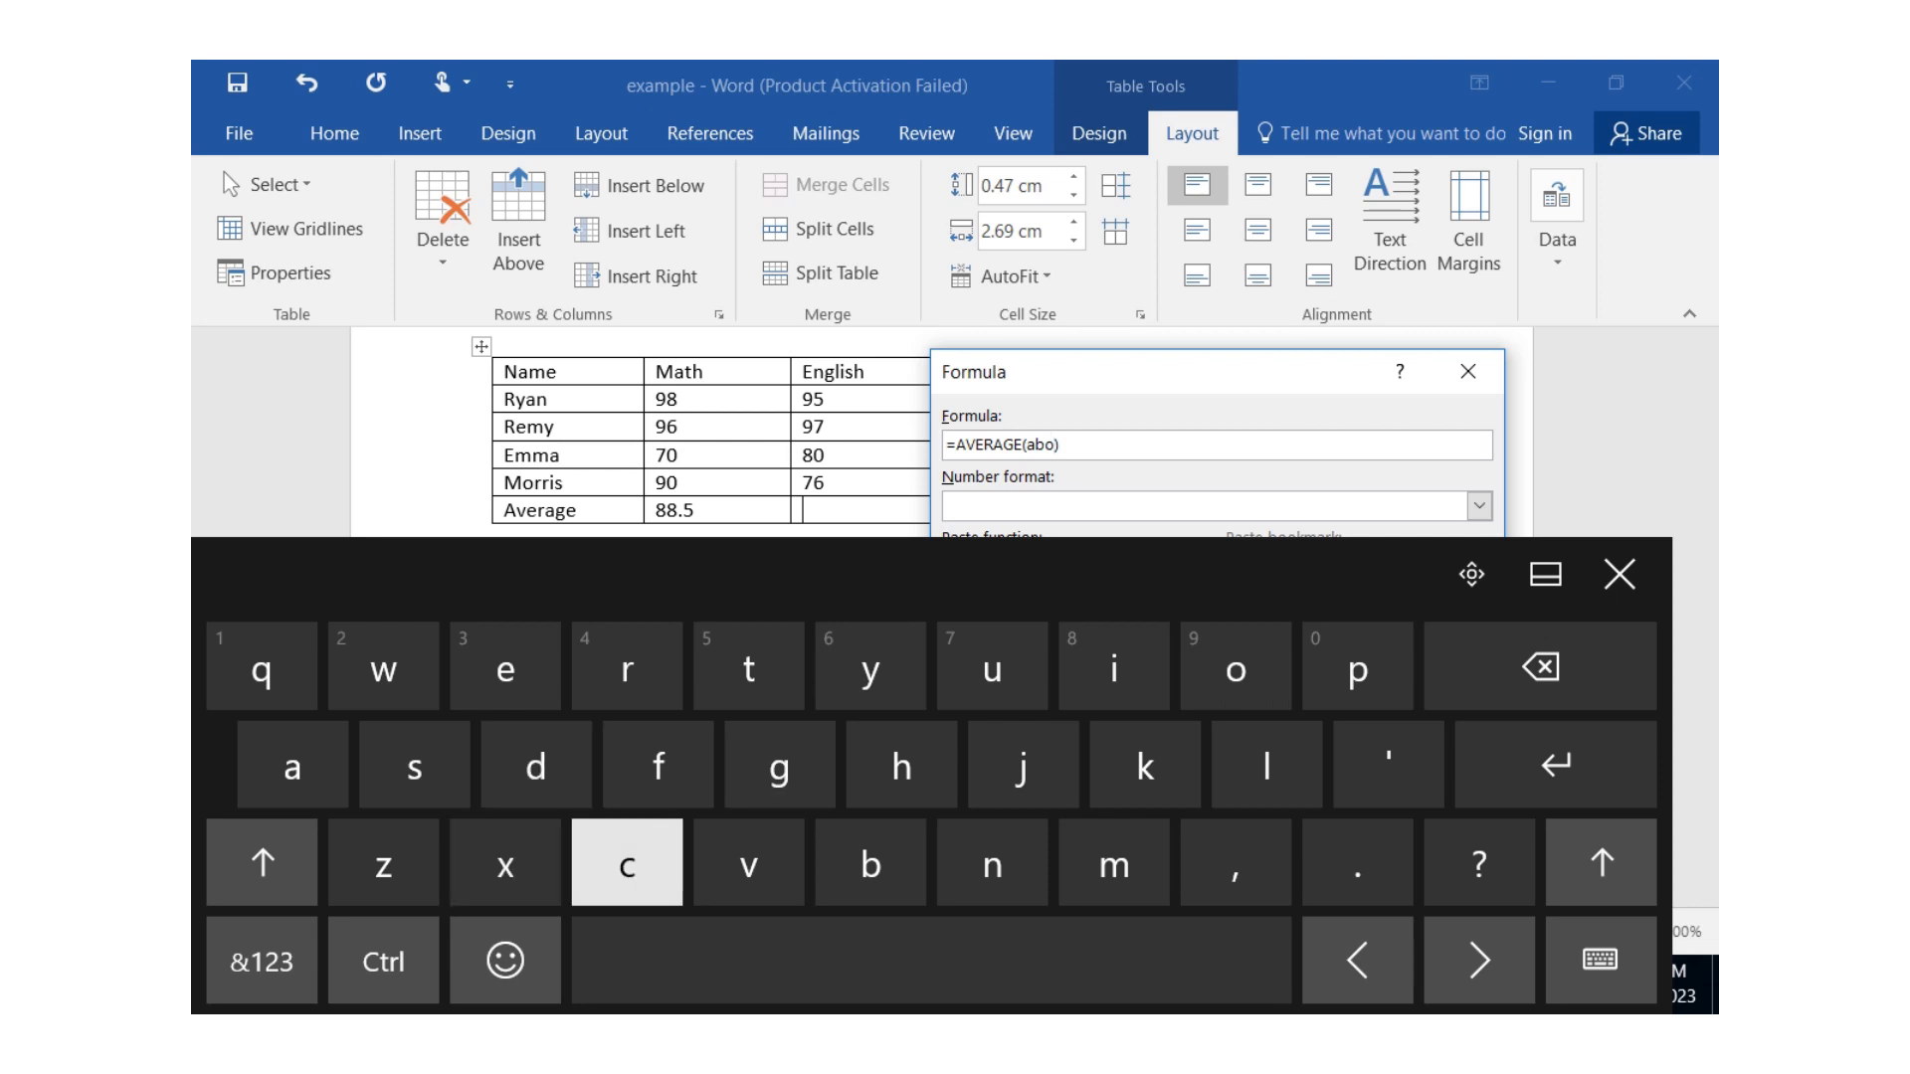
text(e)
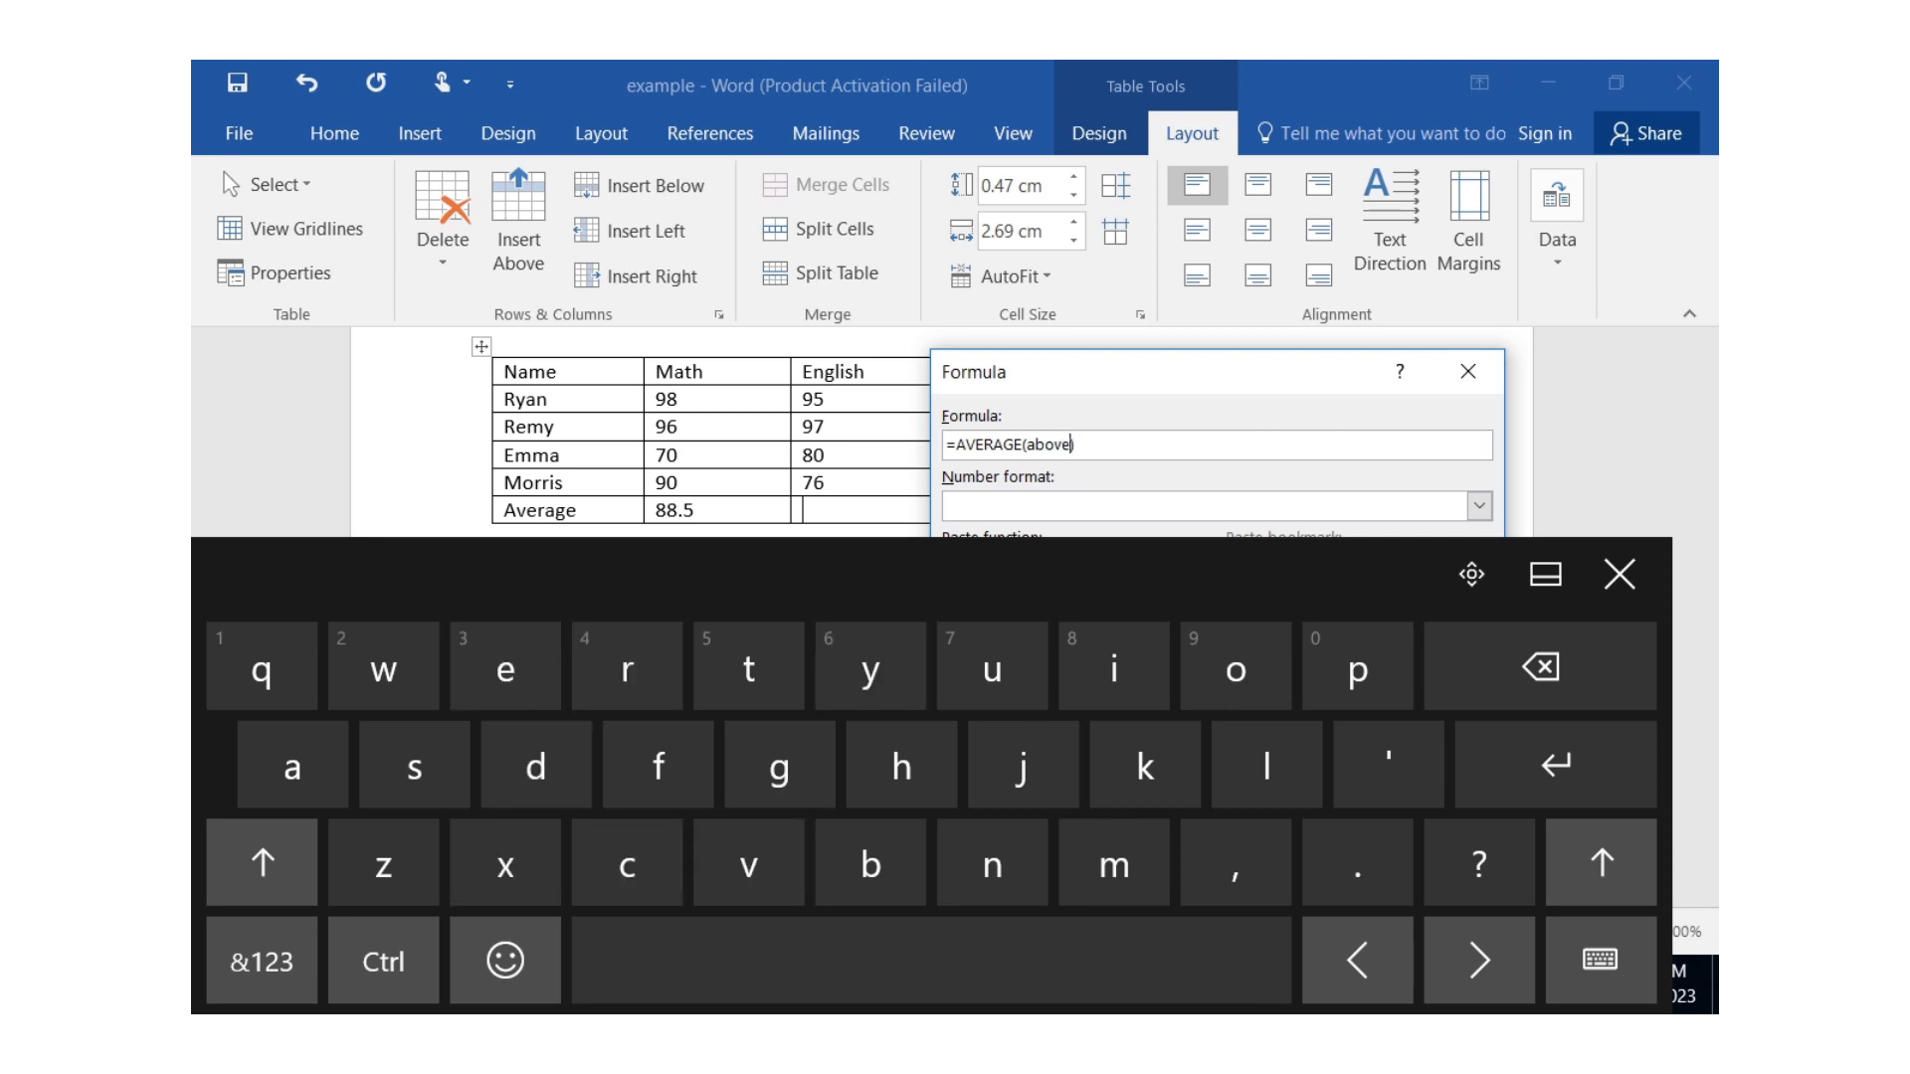
drag(1077, 444, 944, 445)
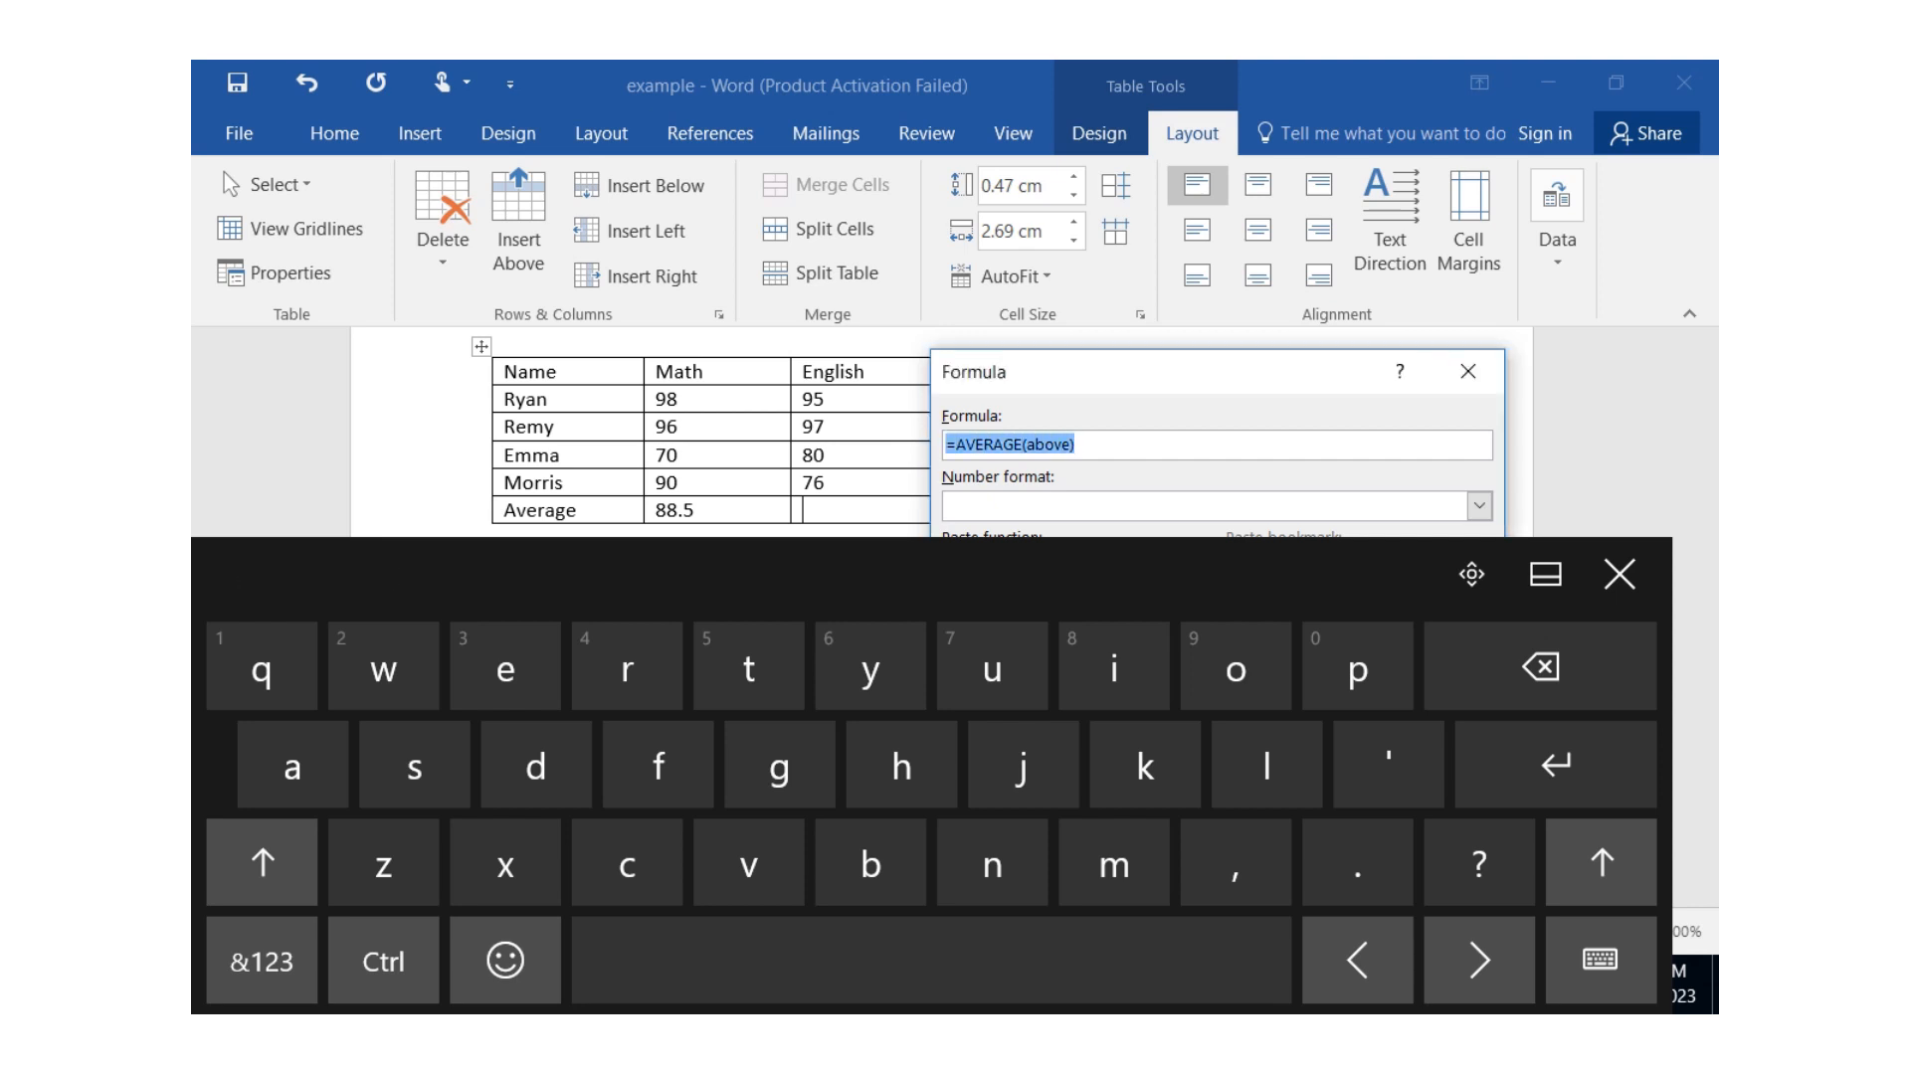
click(1619, 574)
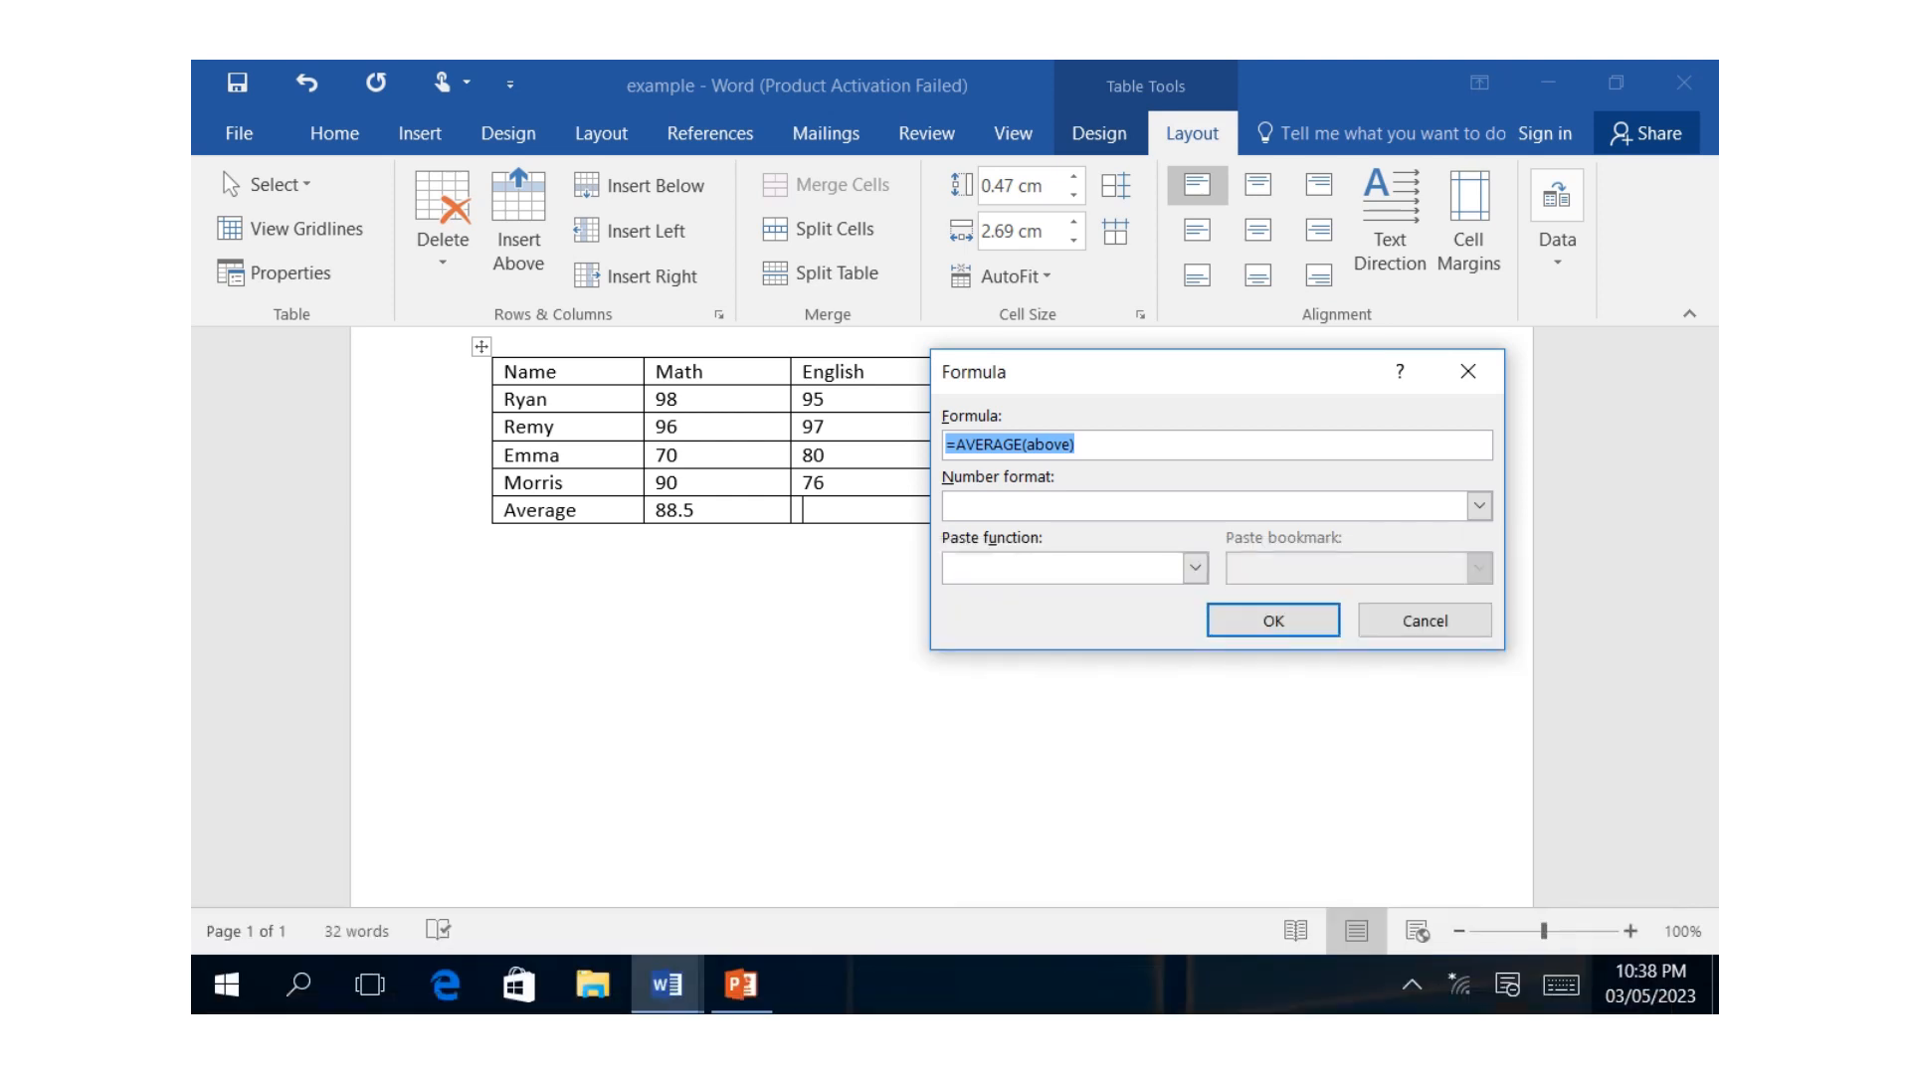
click(1273, 620)
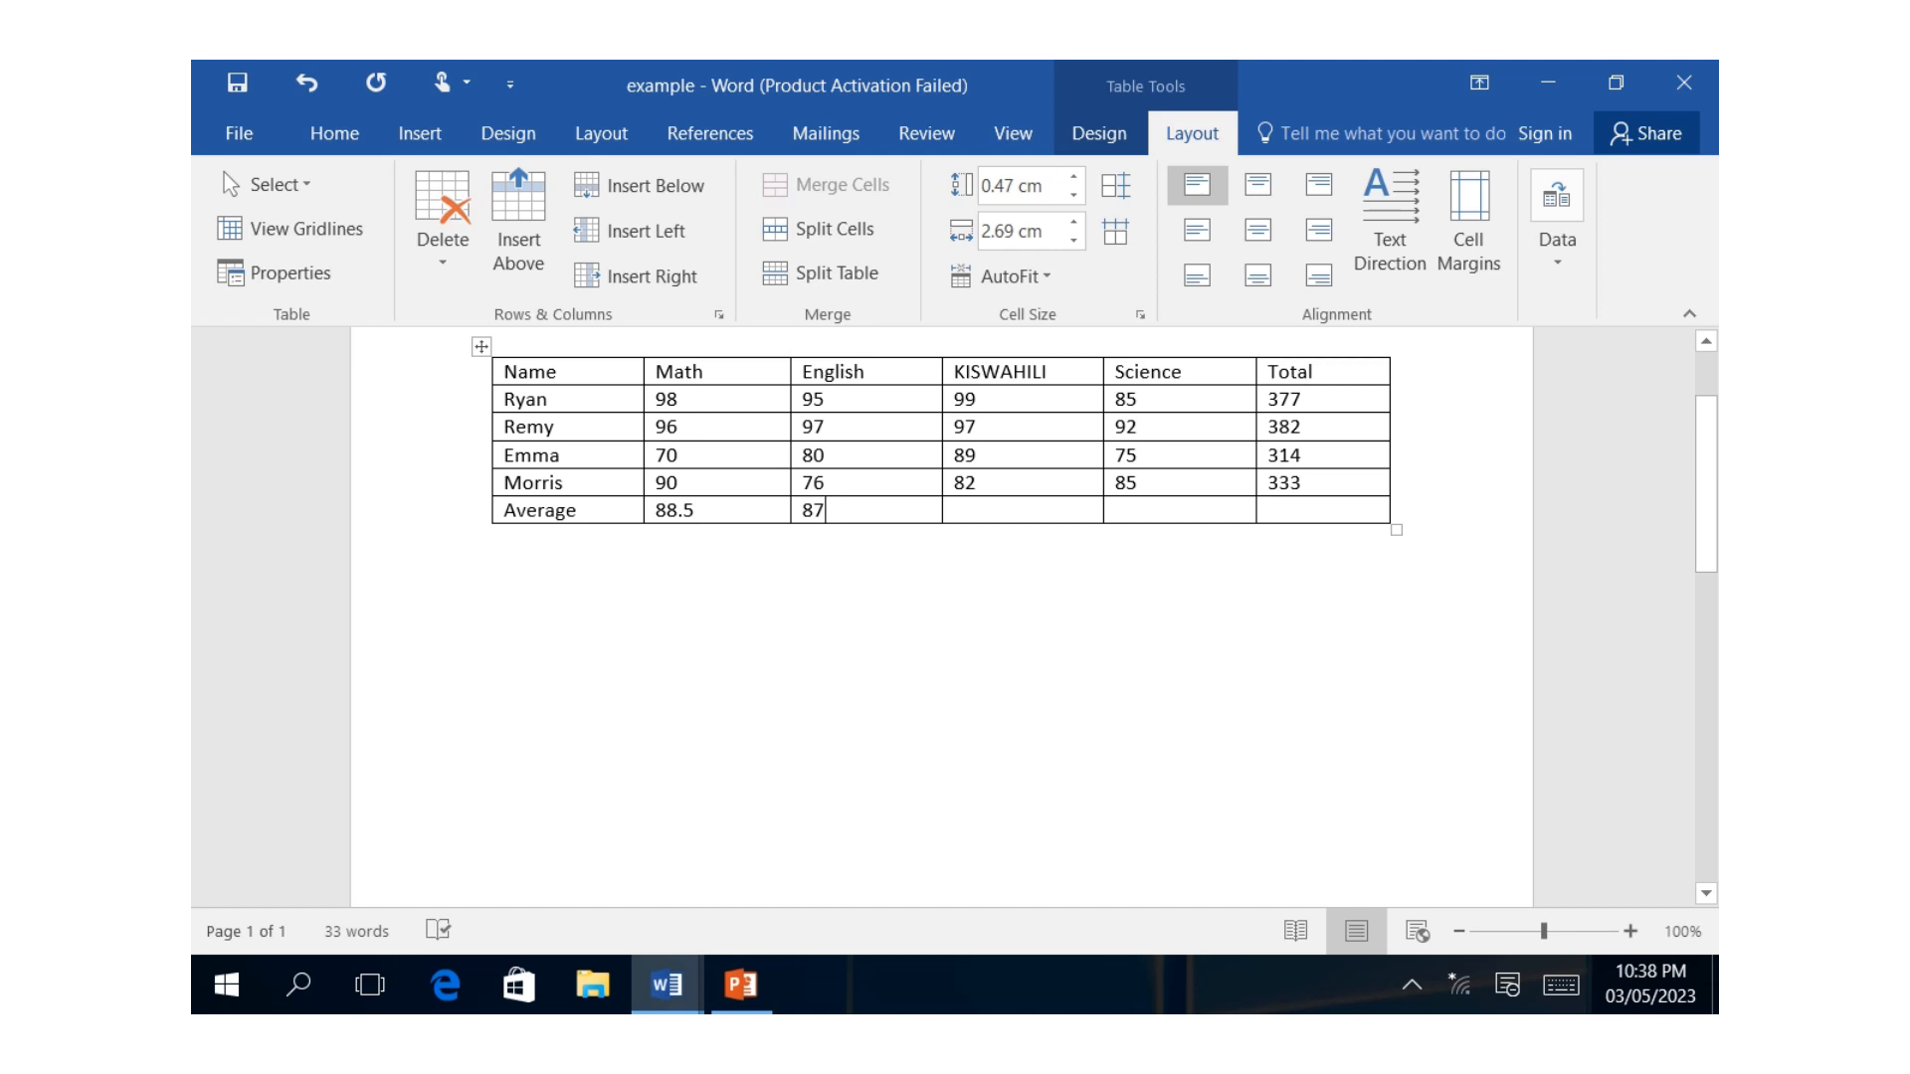
Calculate the KISWAHILI average in the Average row by replacing SUM in the suggested formula to give =average(ABOVE).
click(1561, 985)
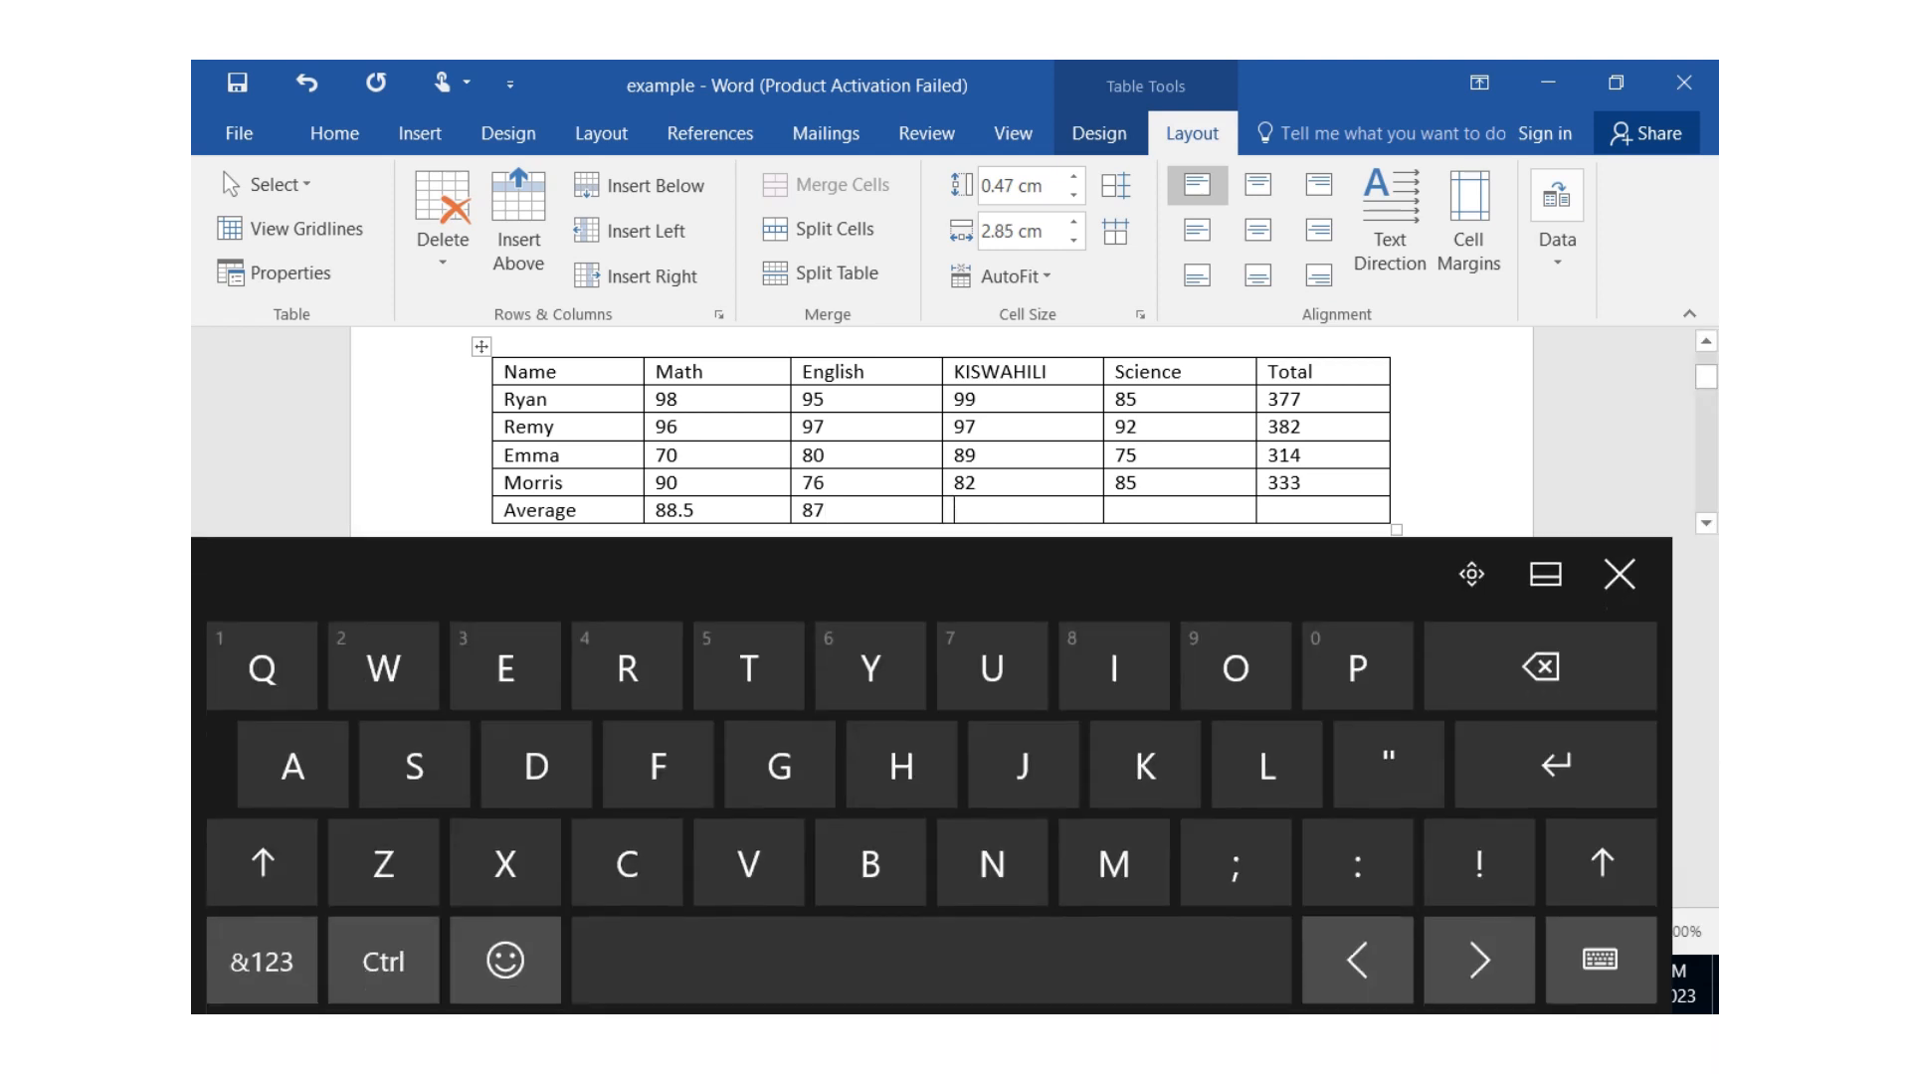
click(1557, 218)
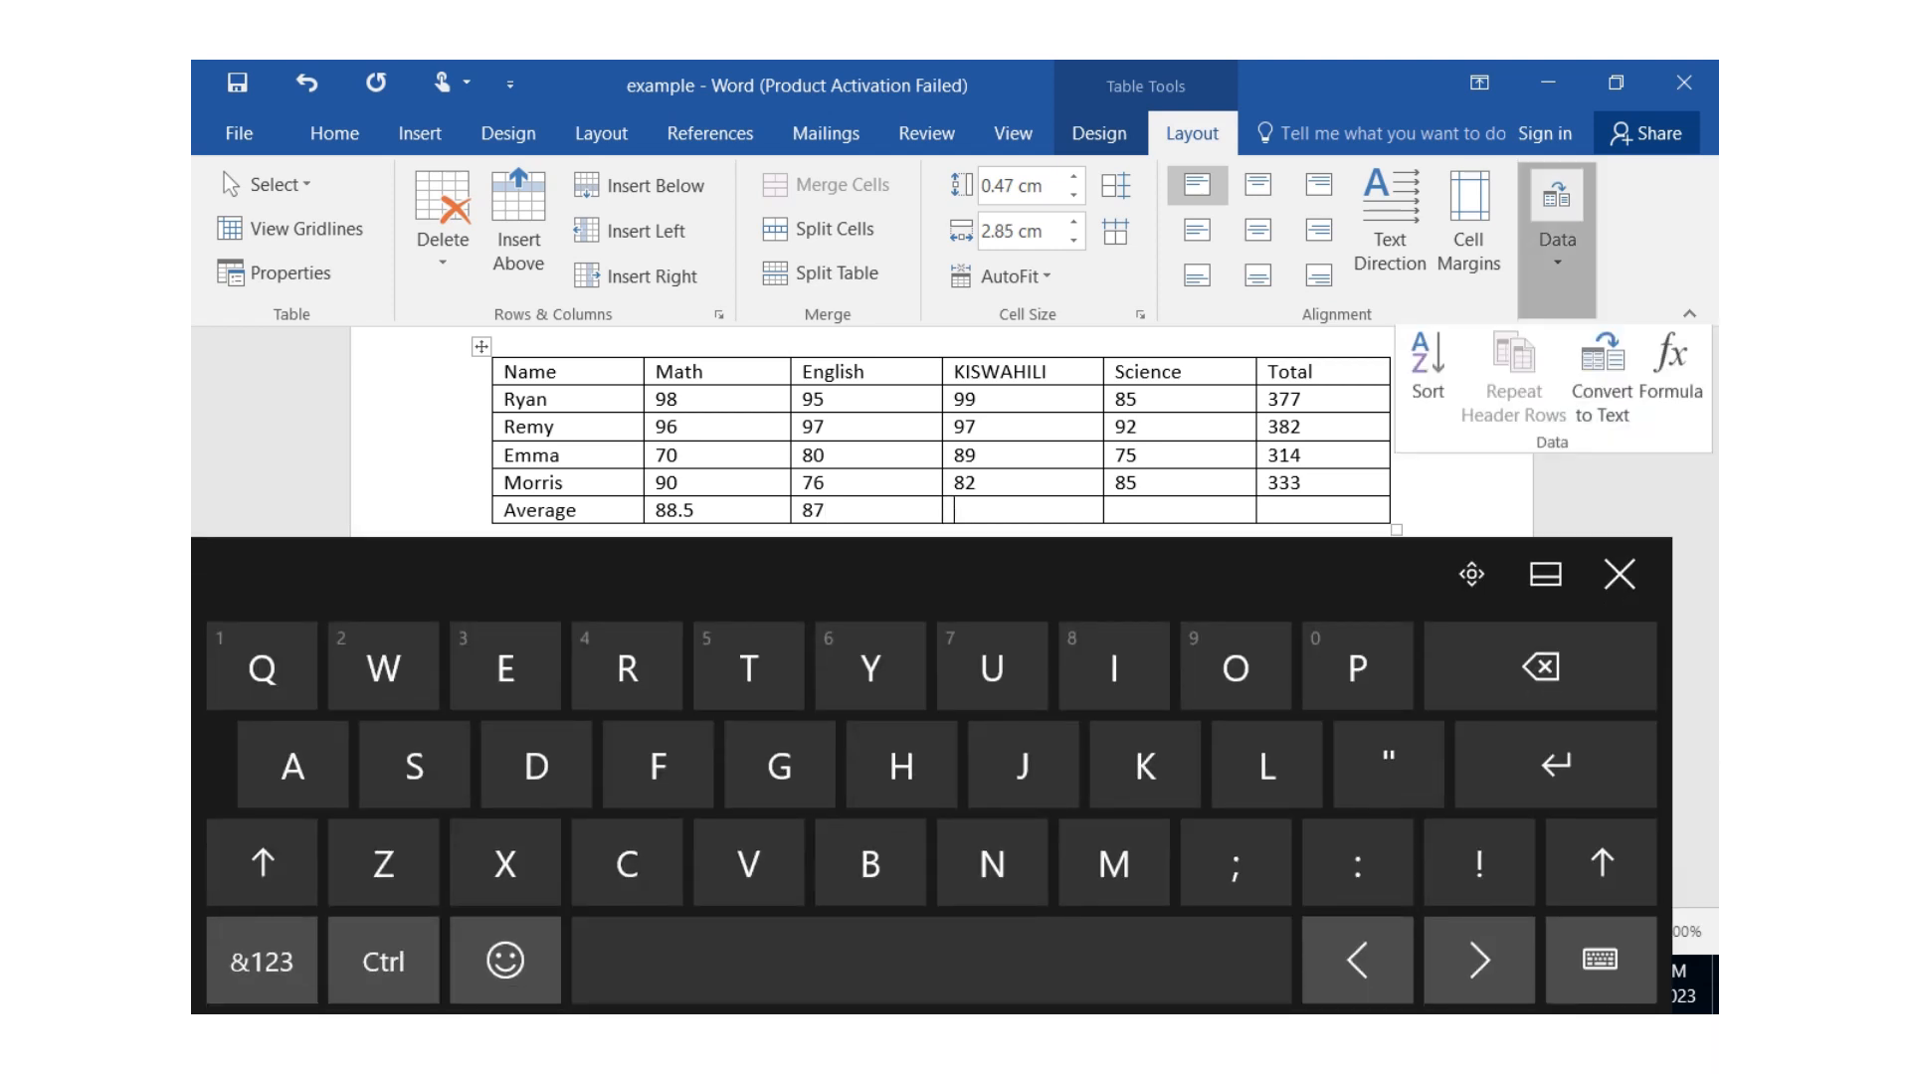
click(1671, 378)
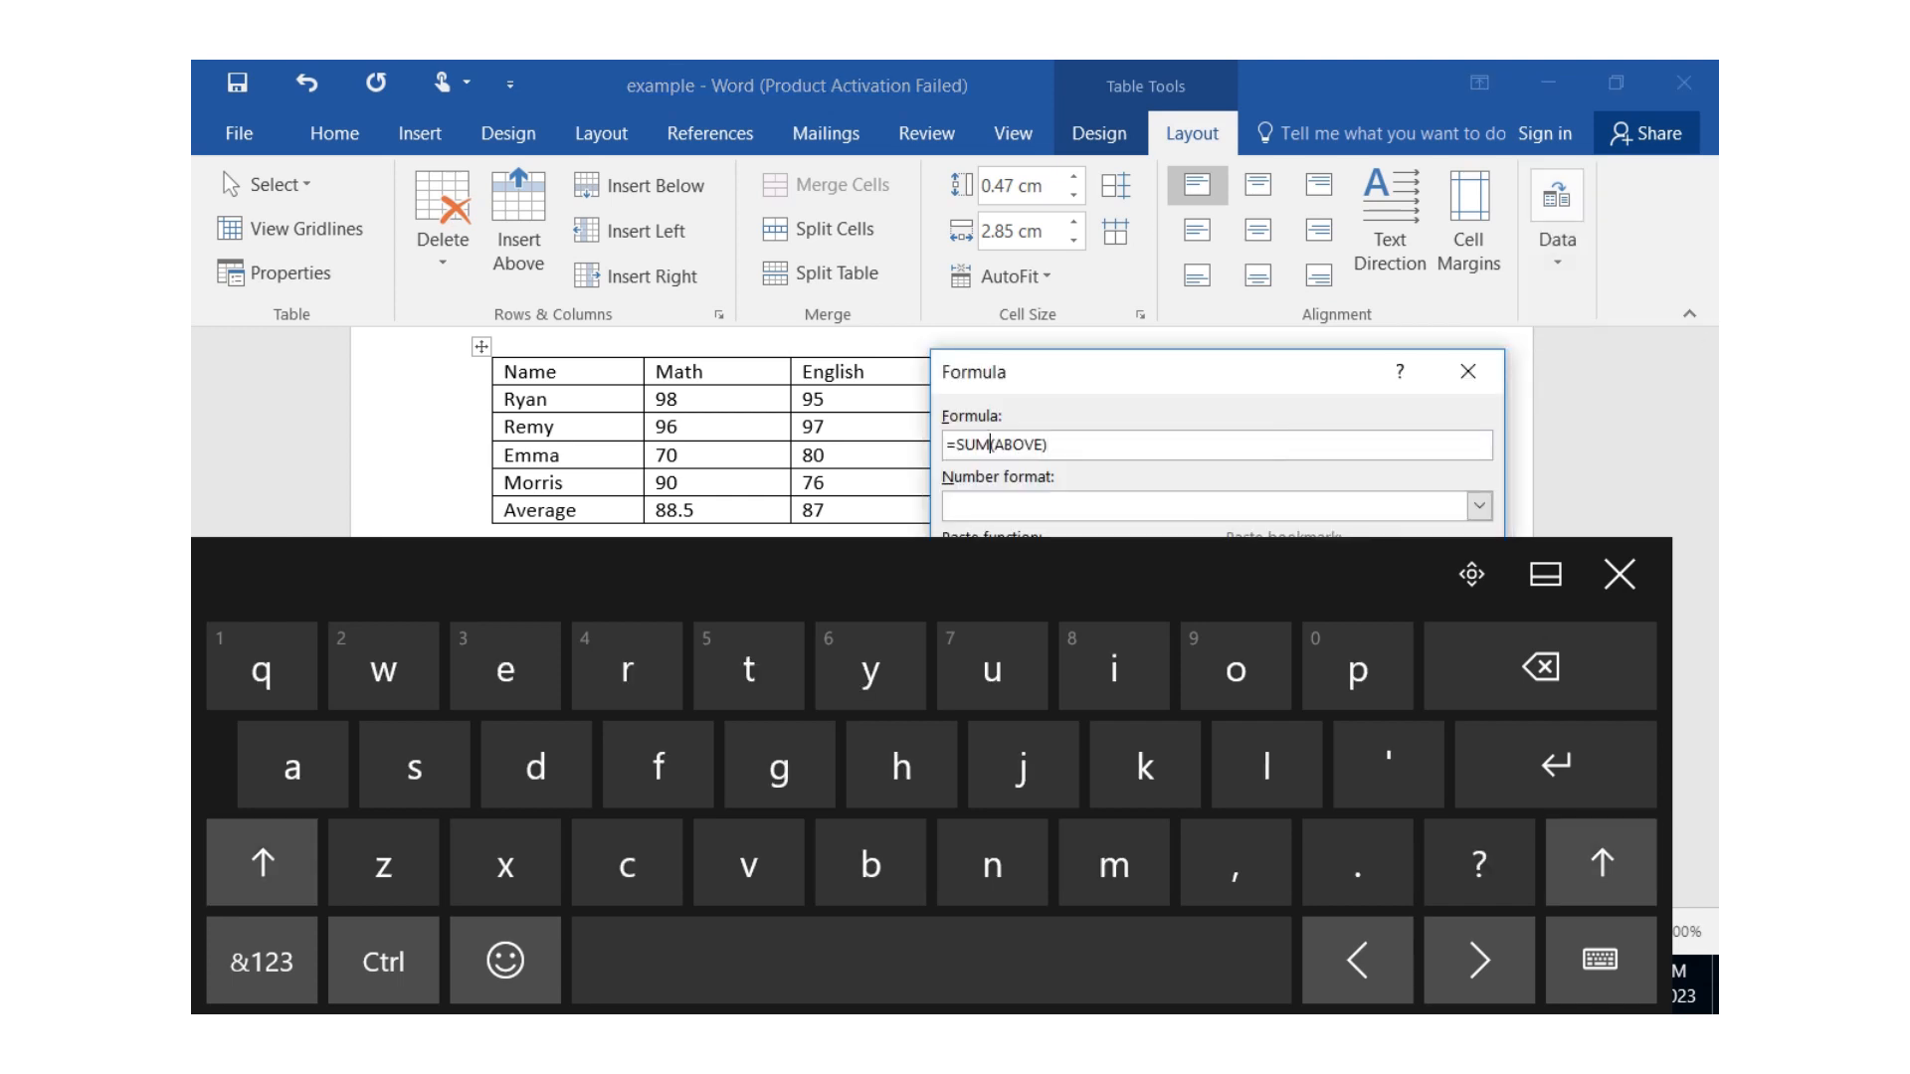
key(BackSpace)
key(BackSpace)
key(BackSpace)
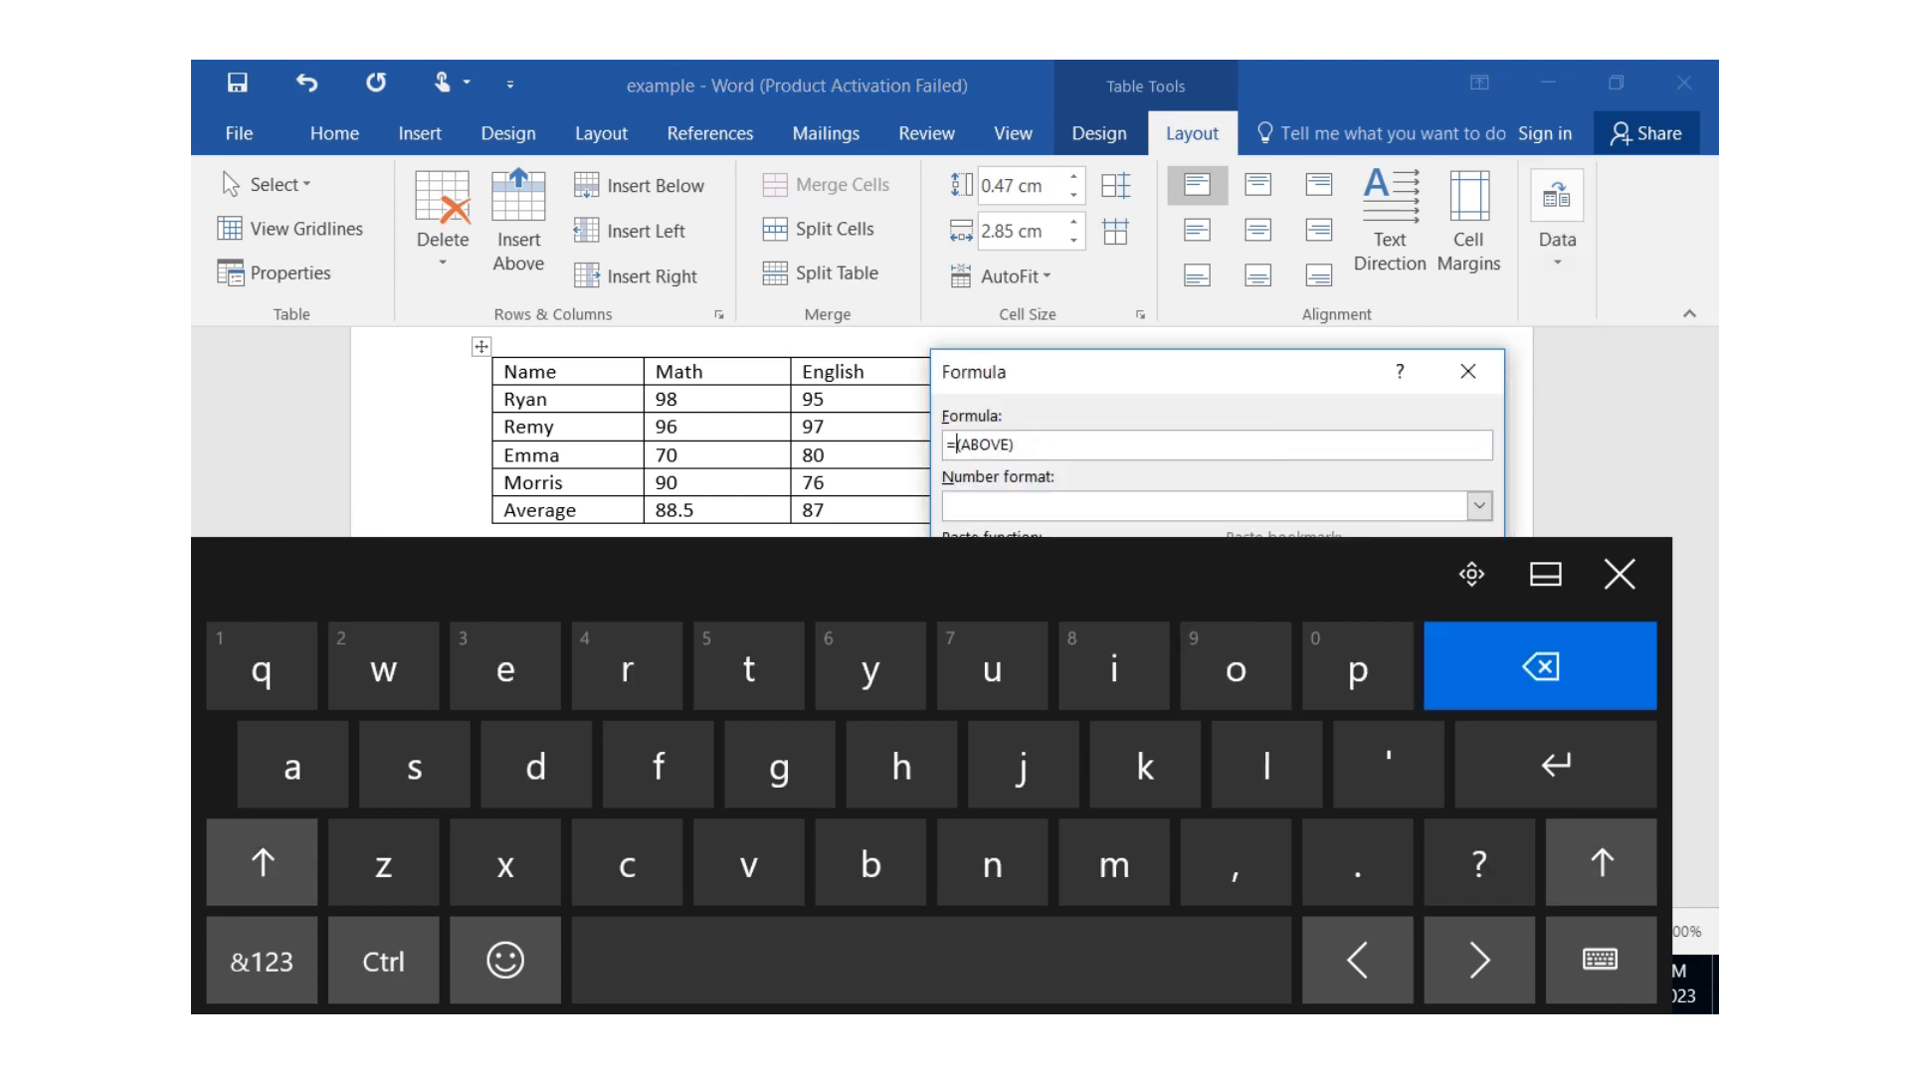
text(a)
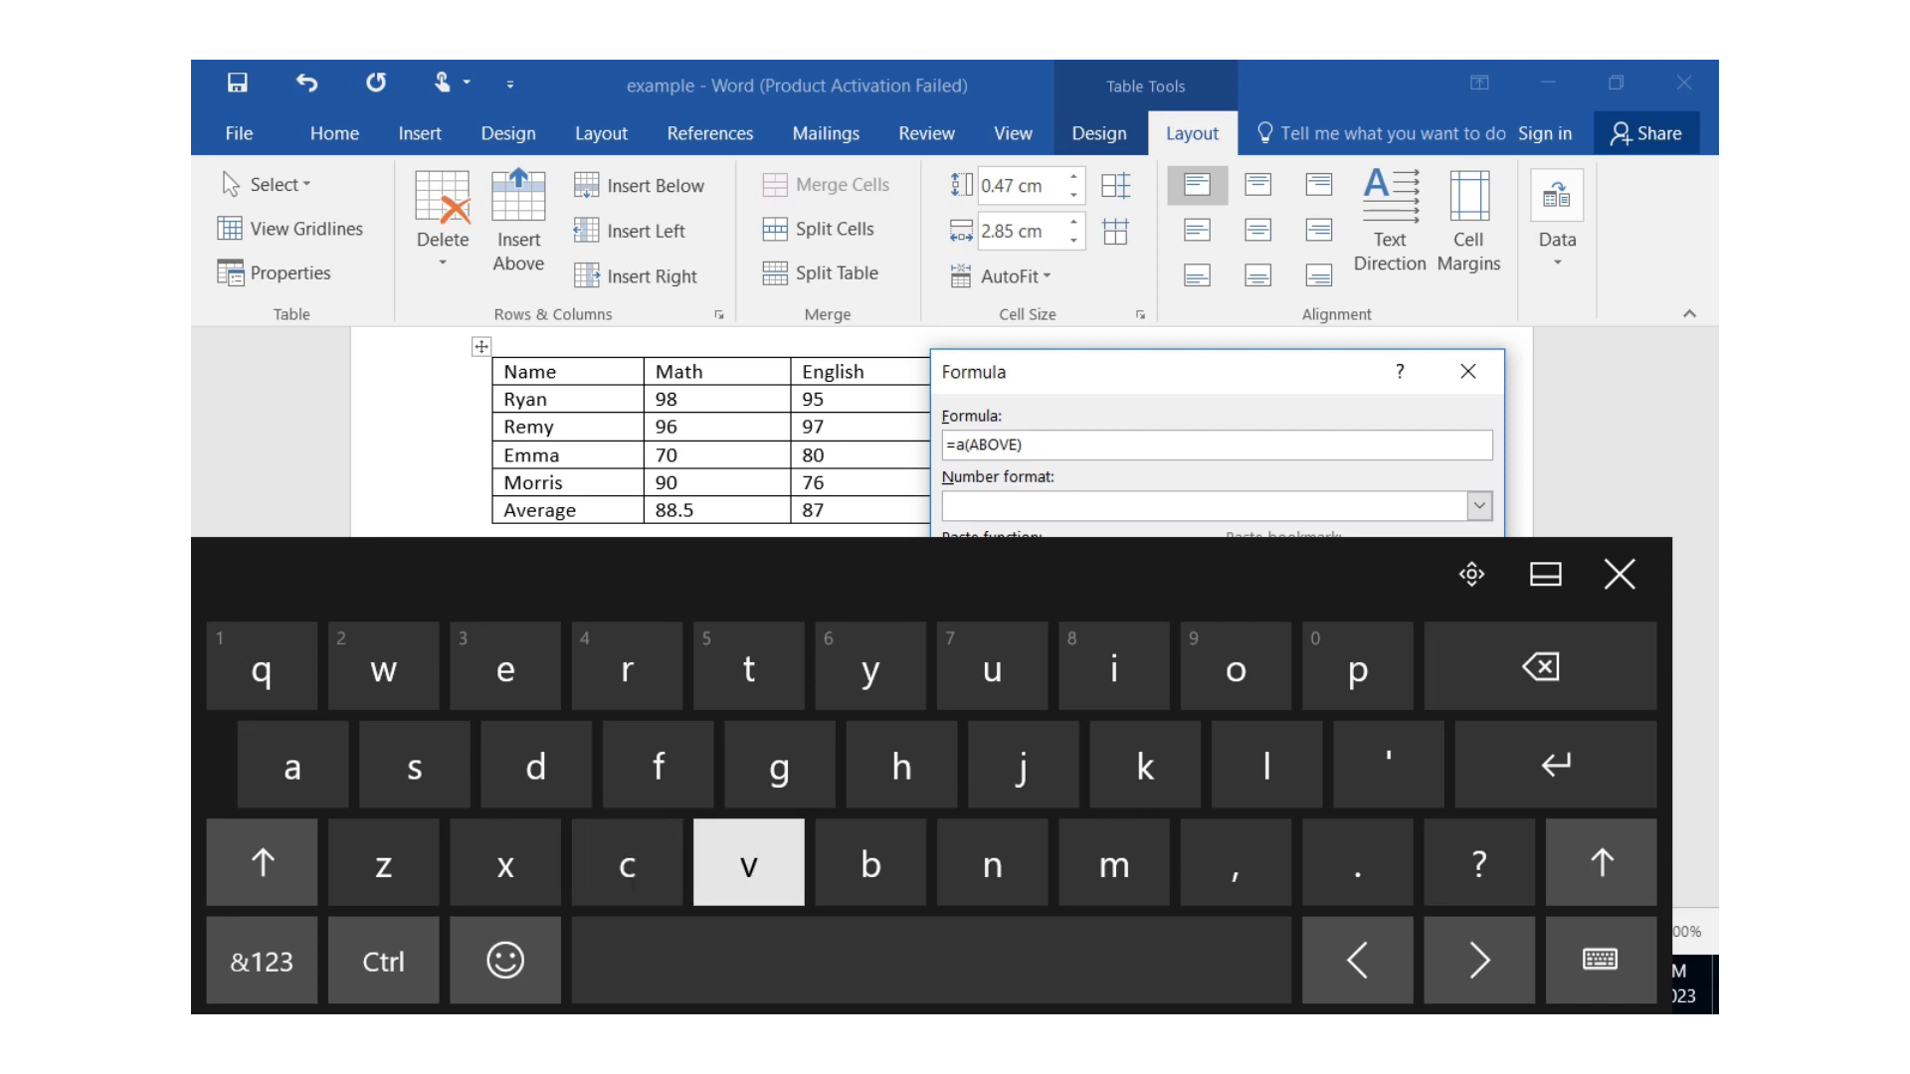
text(ver)
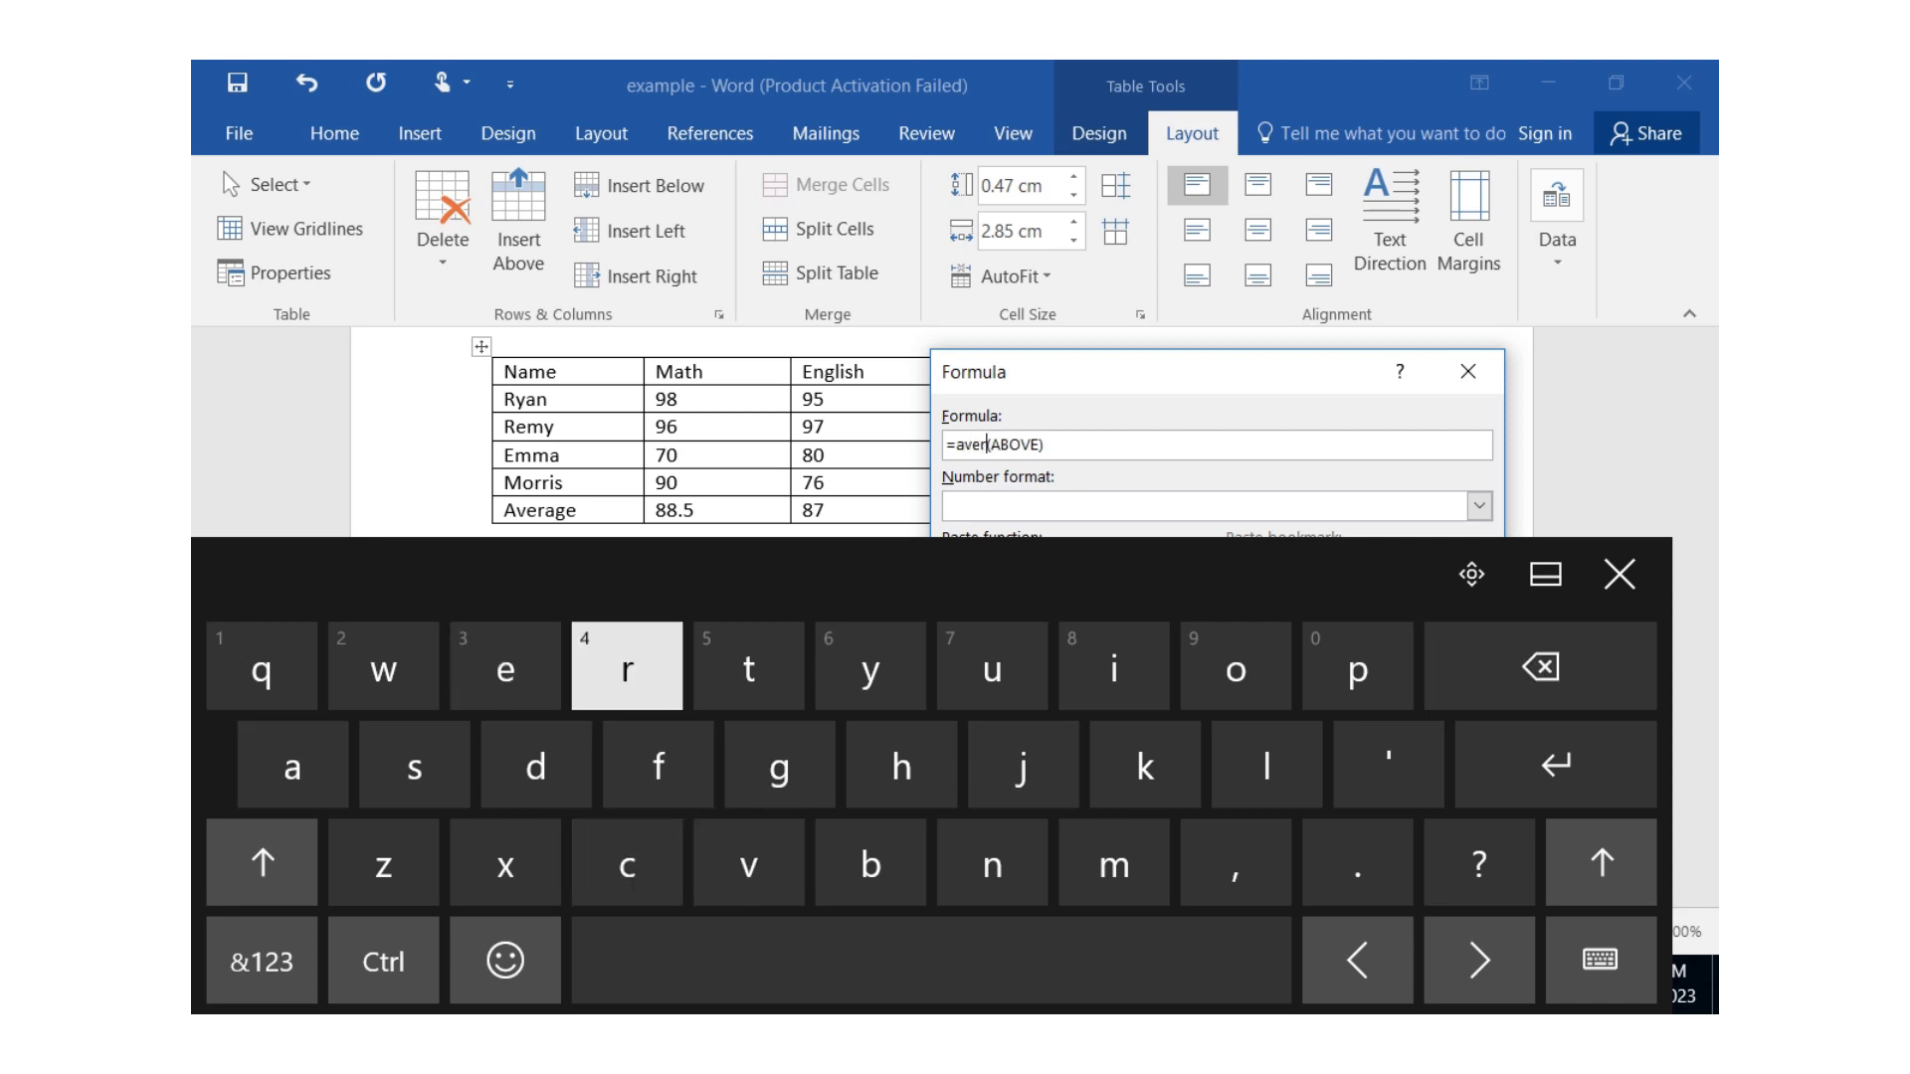
text(ag)
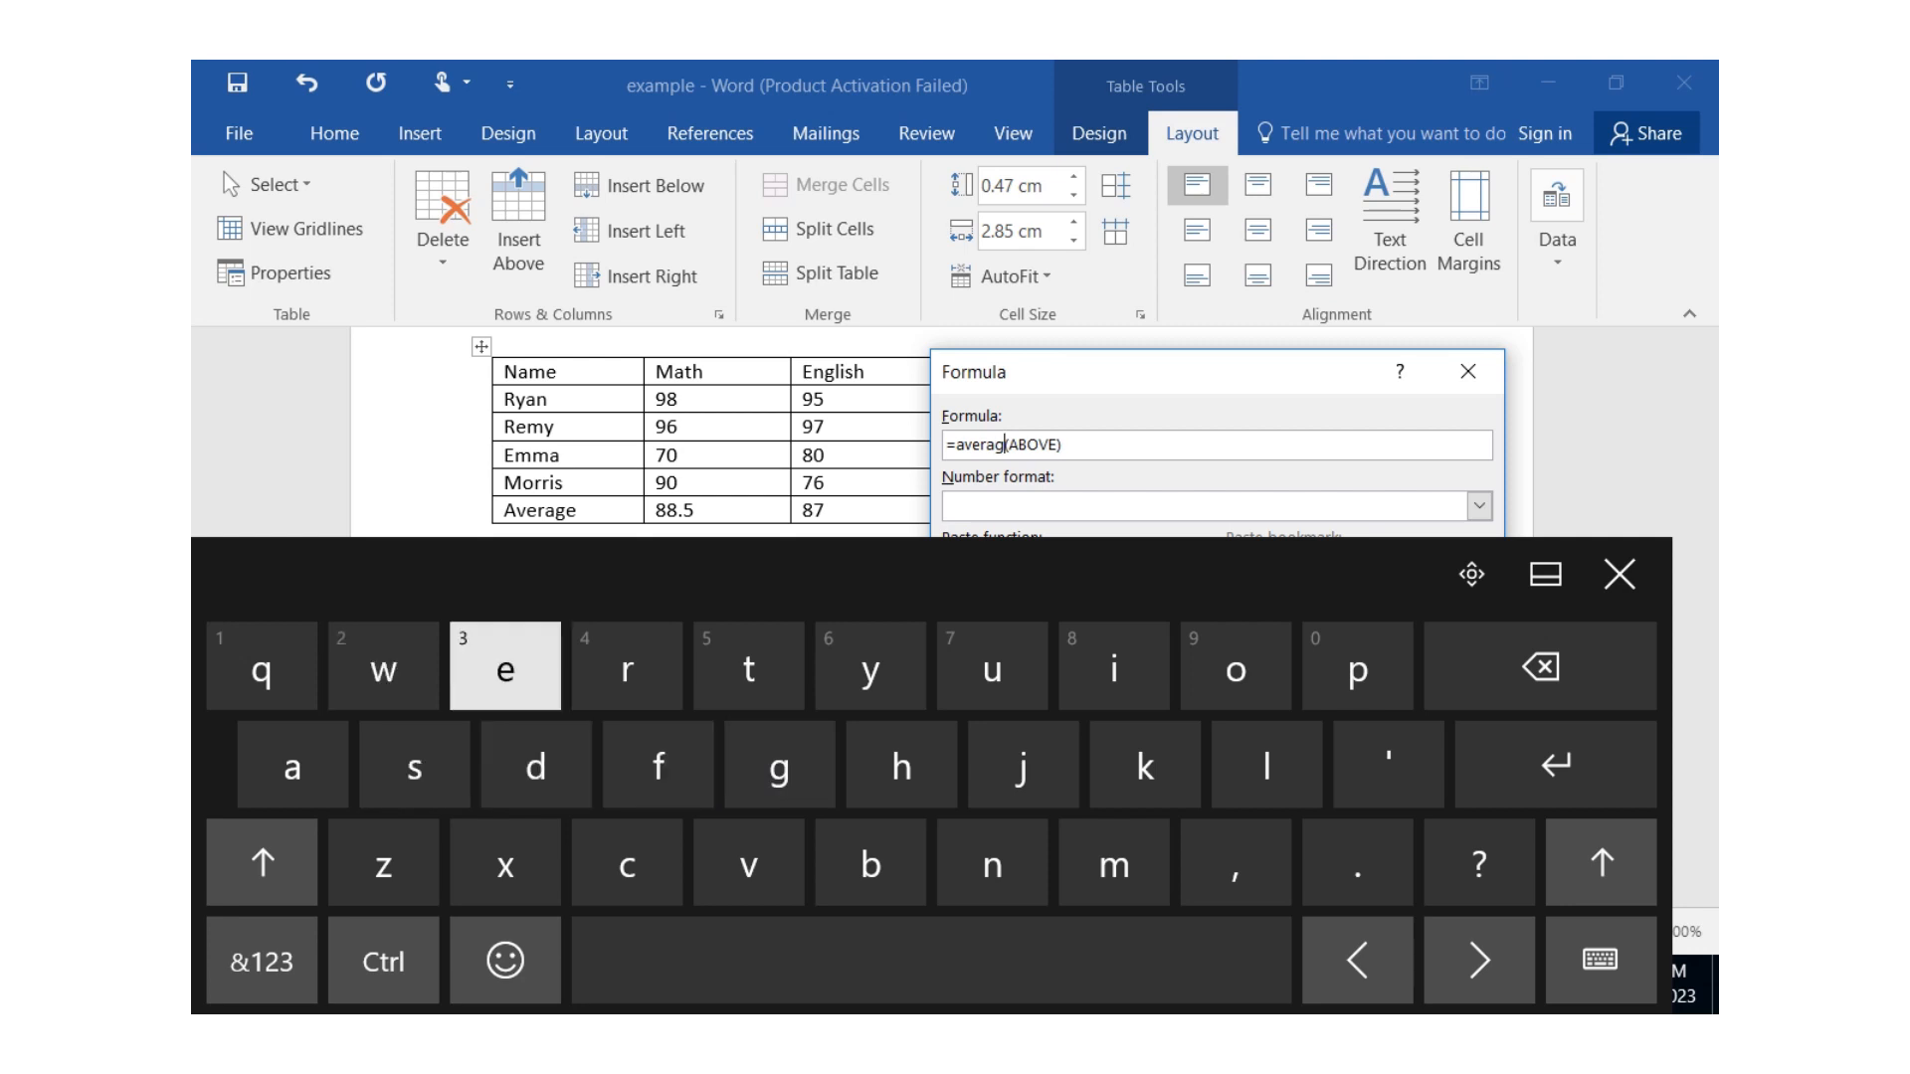
text(e)
click(1620, 574)
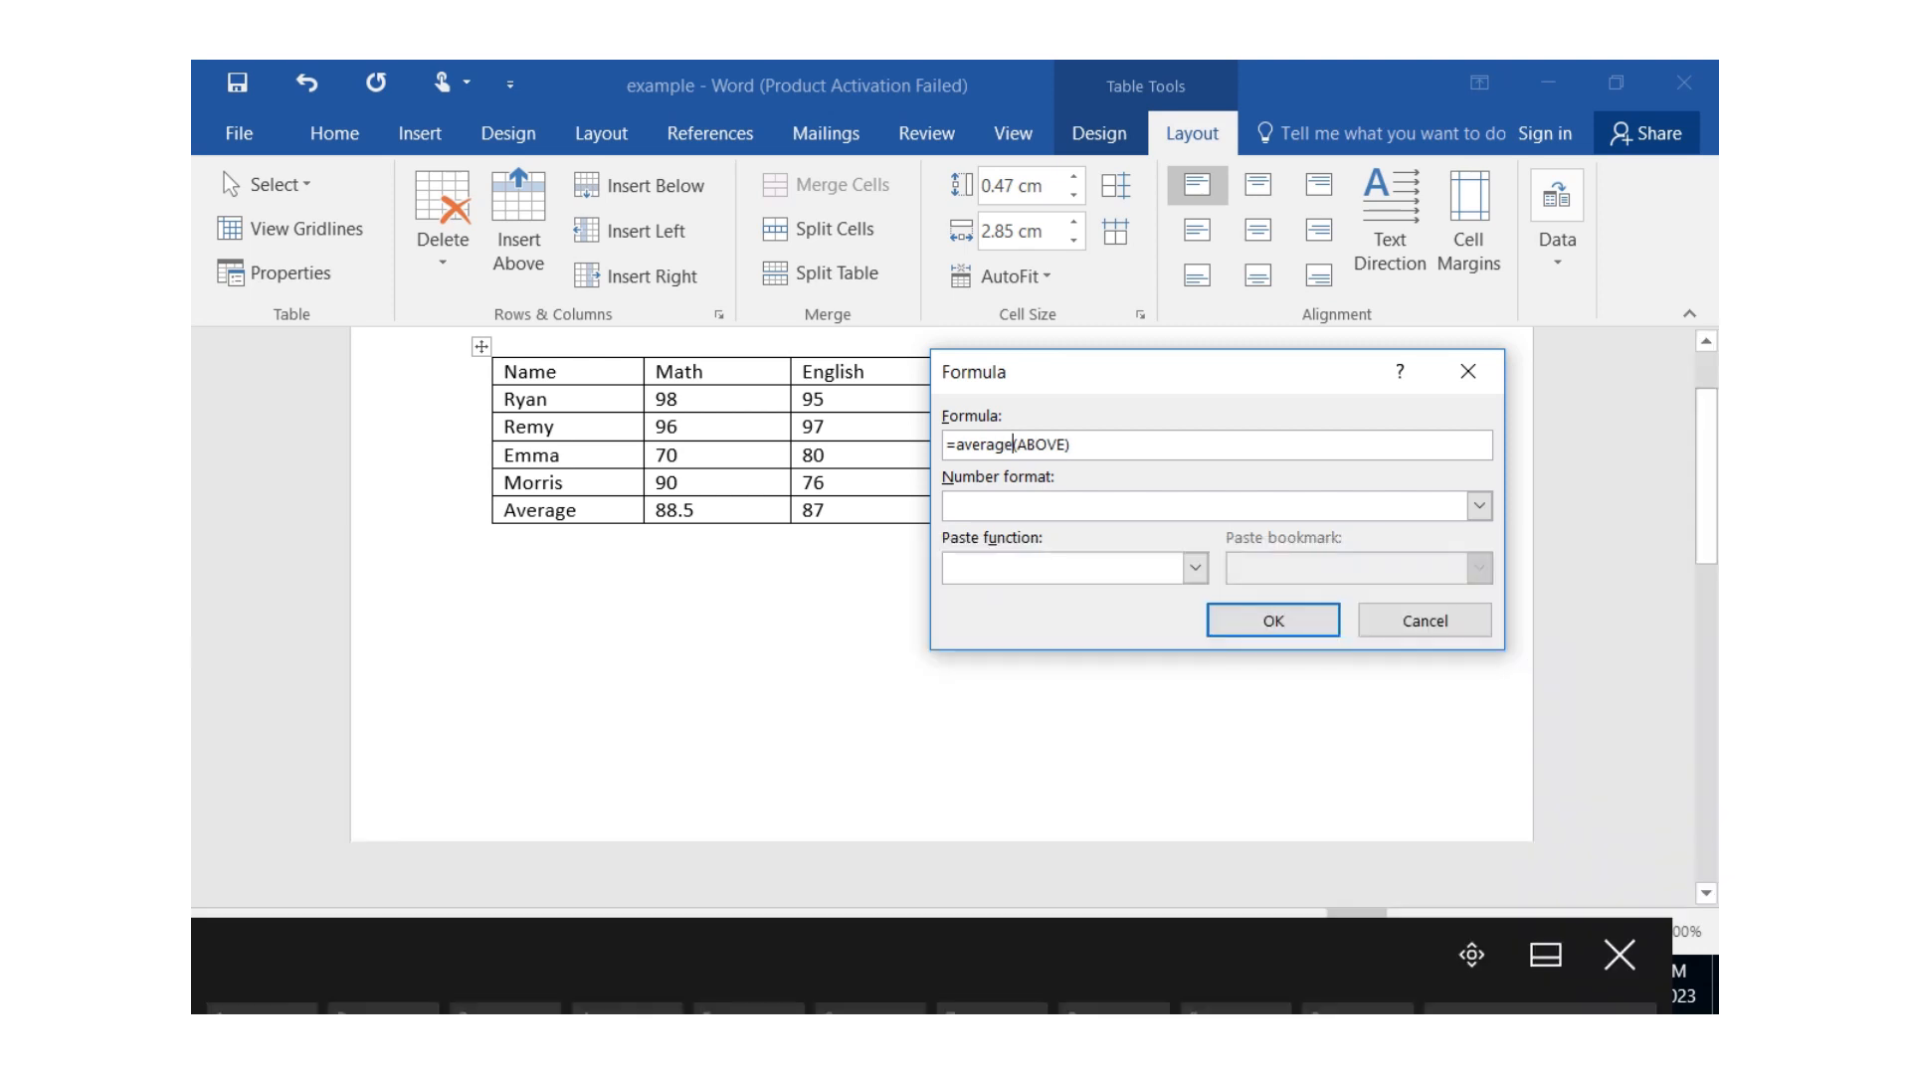
key(Return)
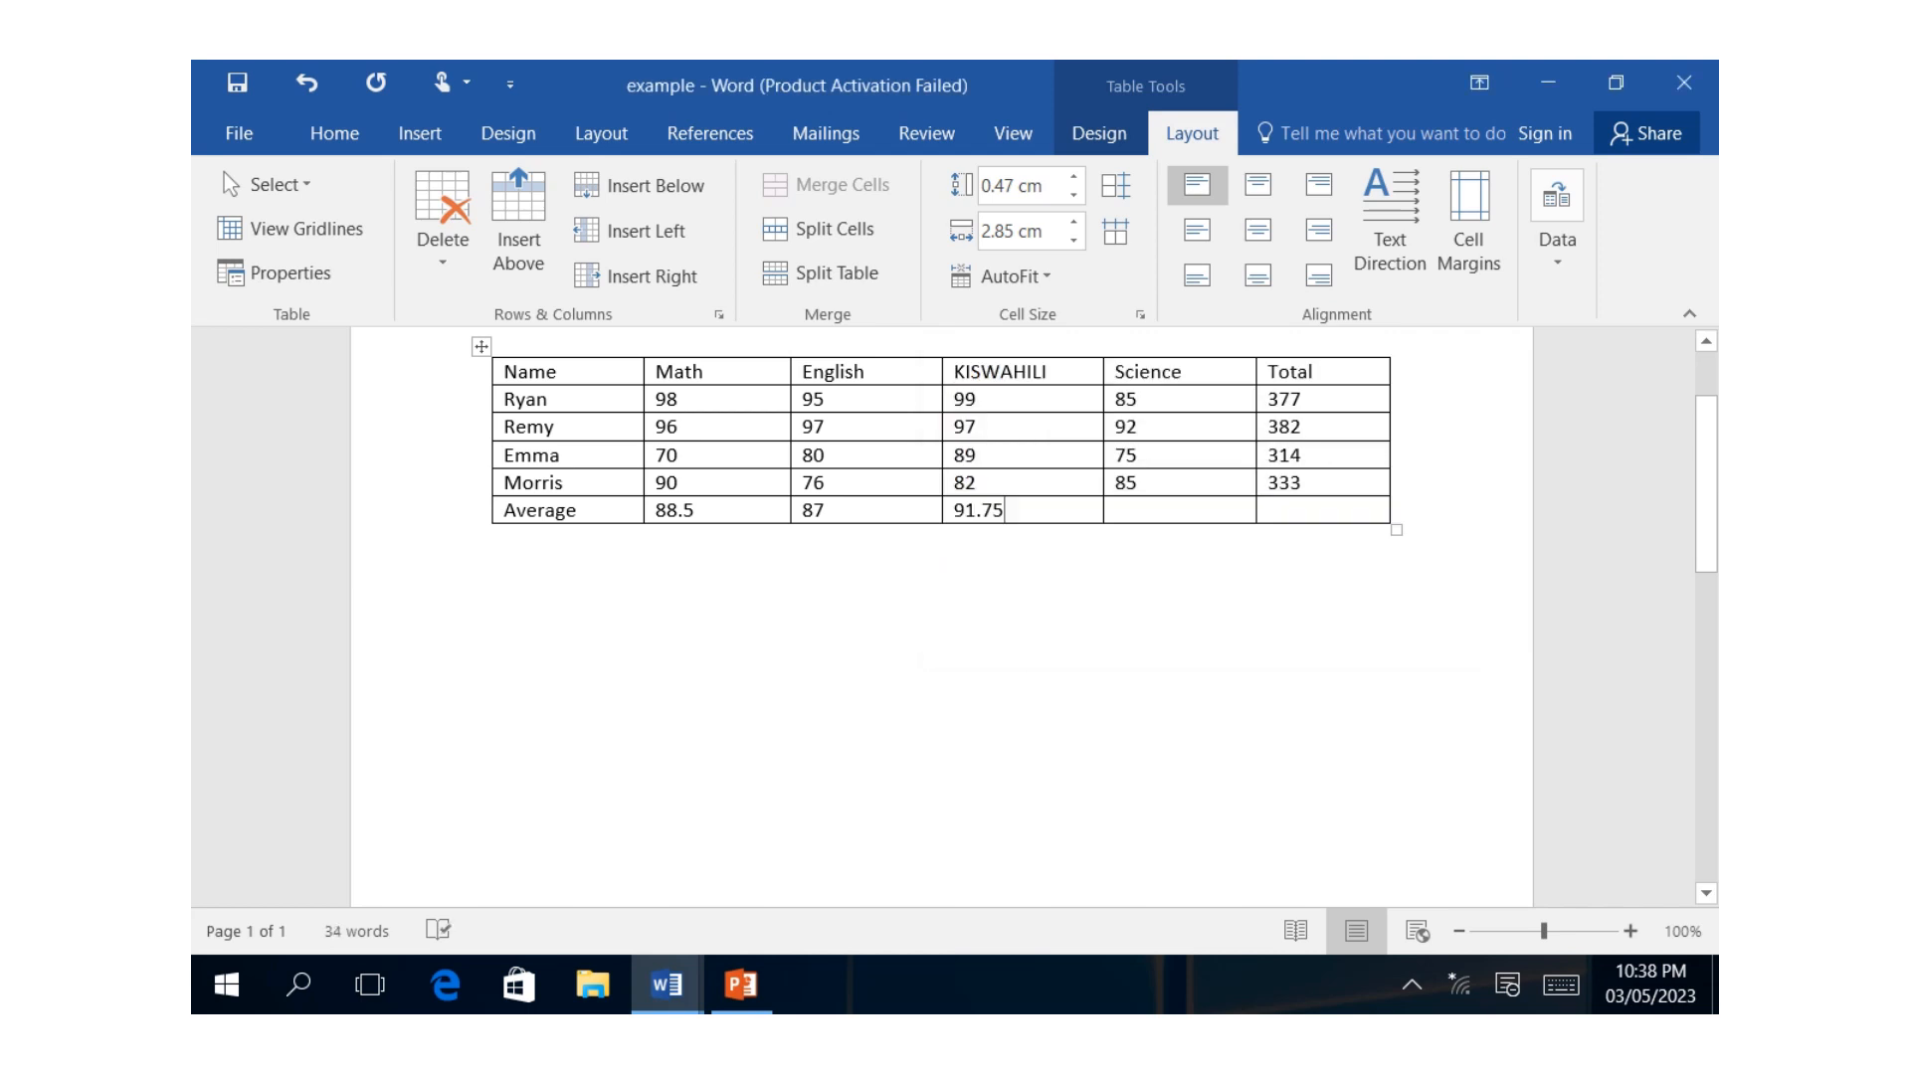
Calculate the Science average in the Average row by replacing SUM in the suggested formula to give =average(ABOVE).
click(1124, 510)
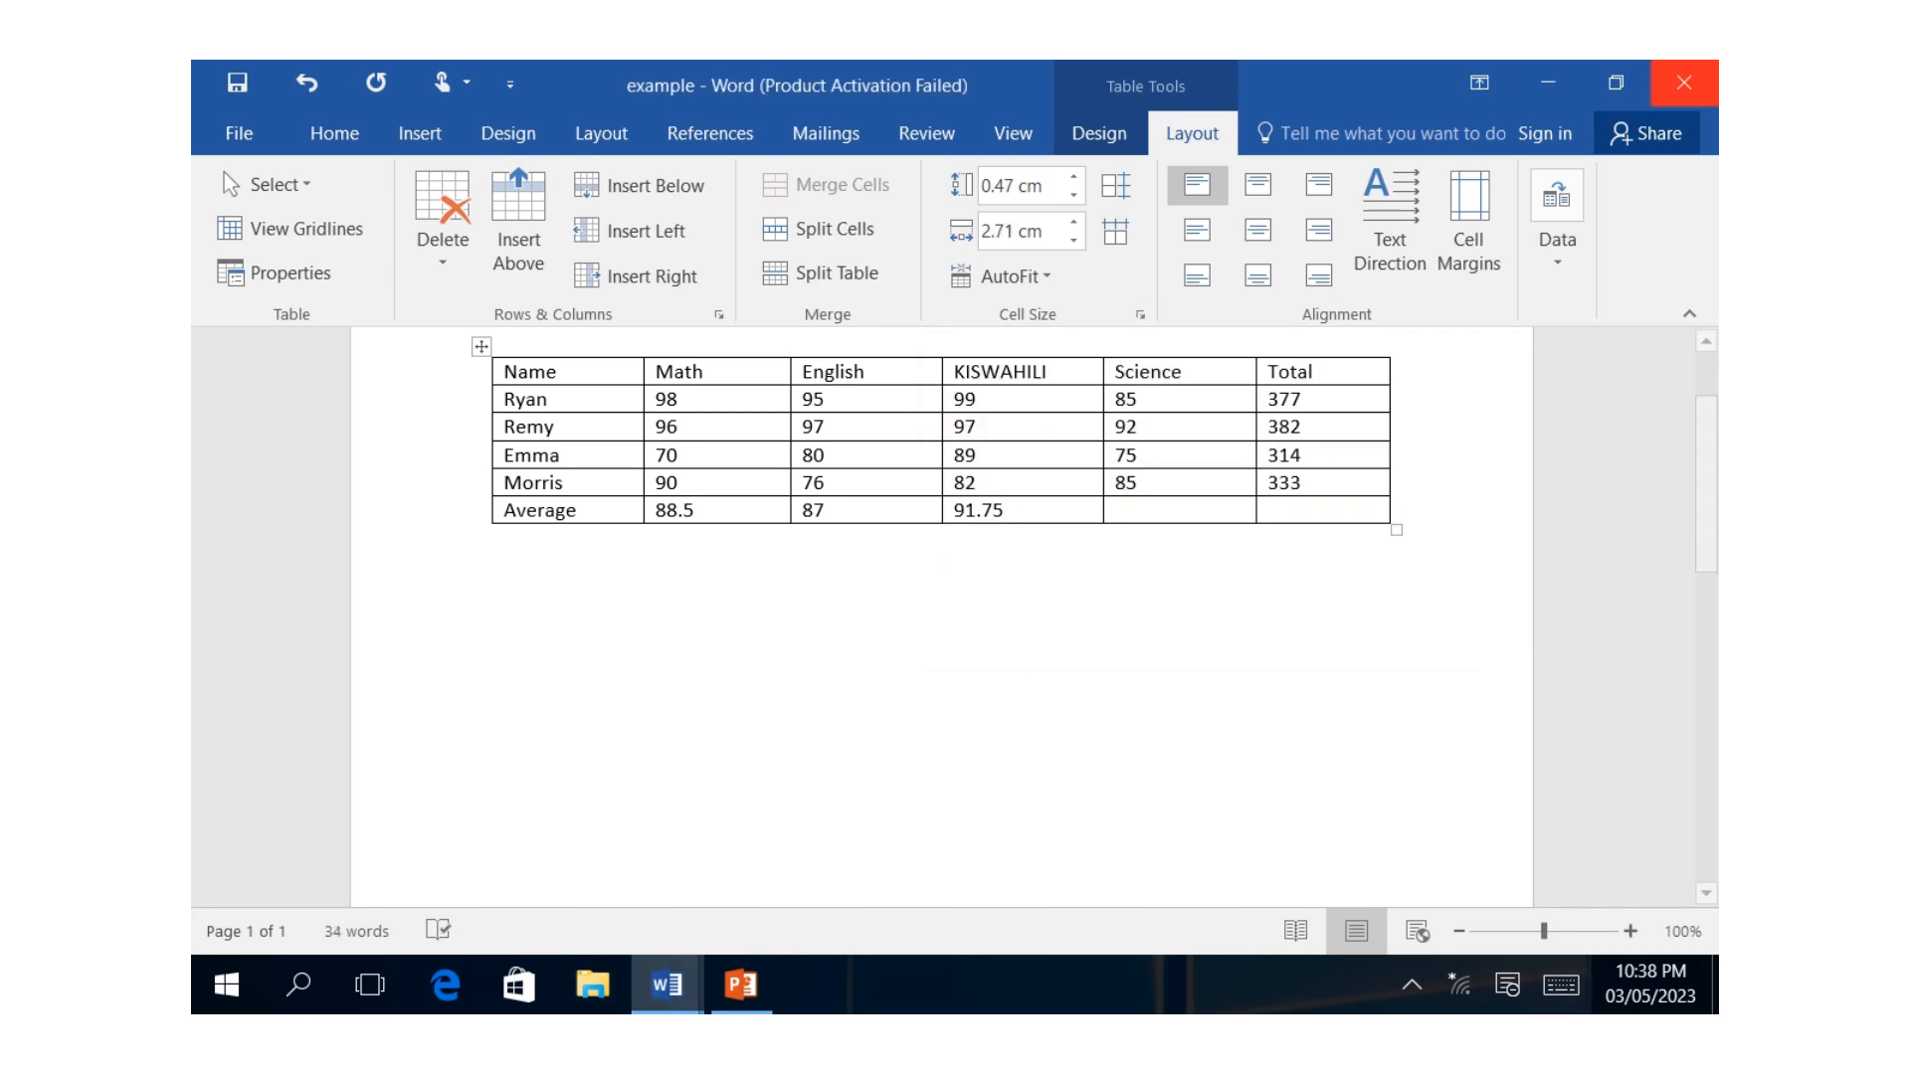
click(1557, 239)
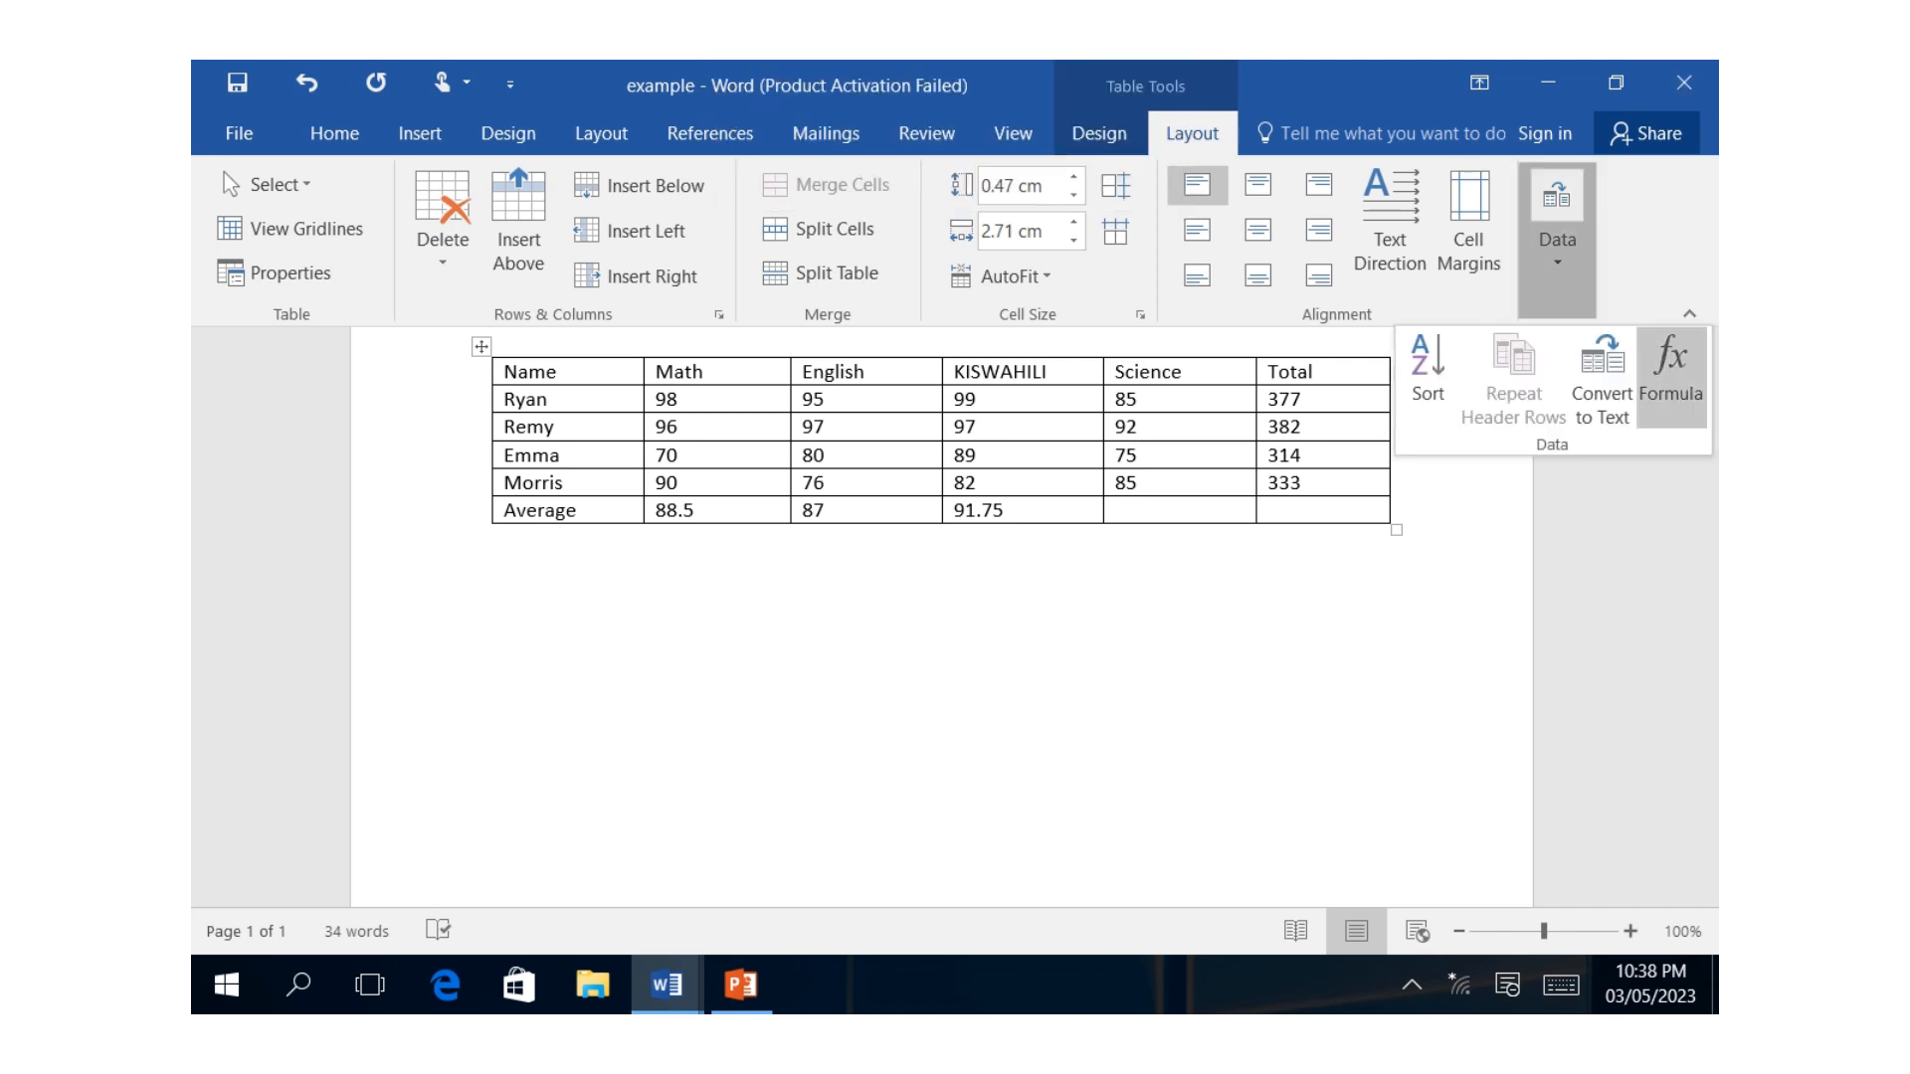
click(1671, 378)
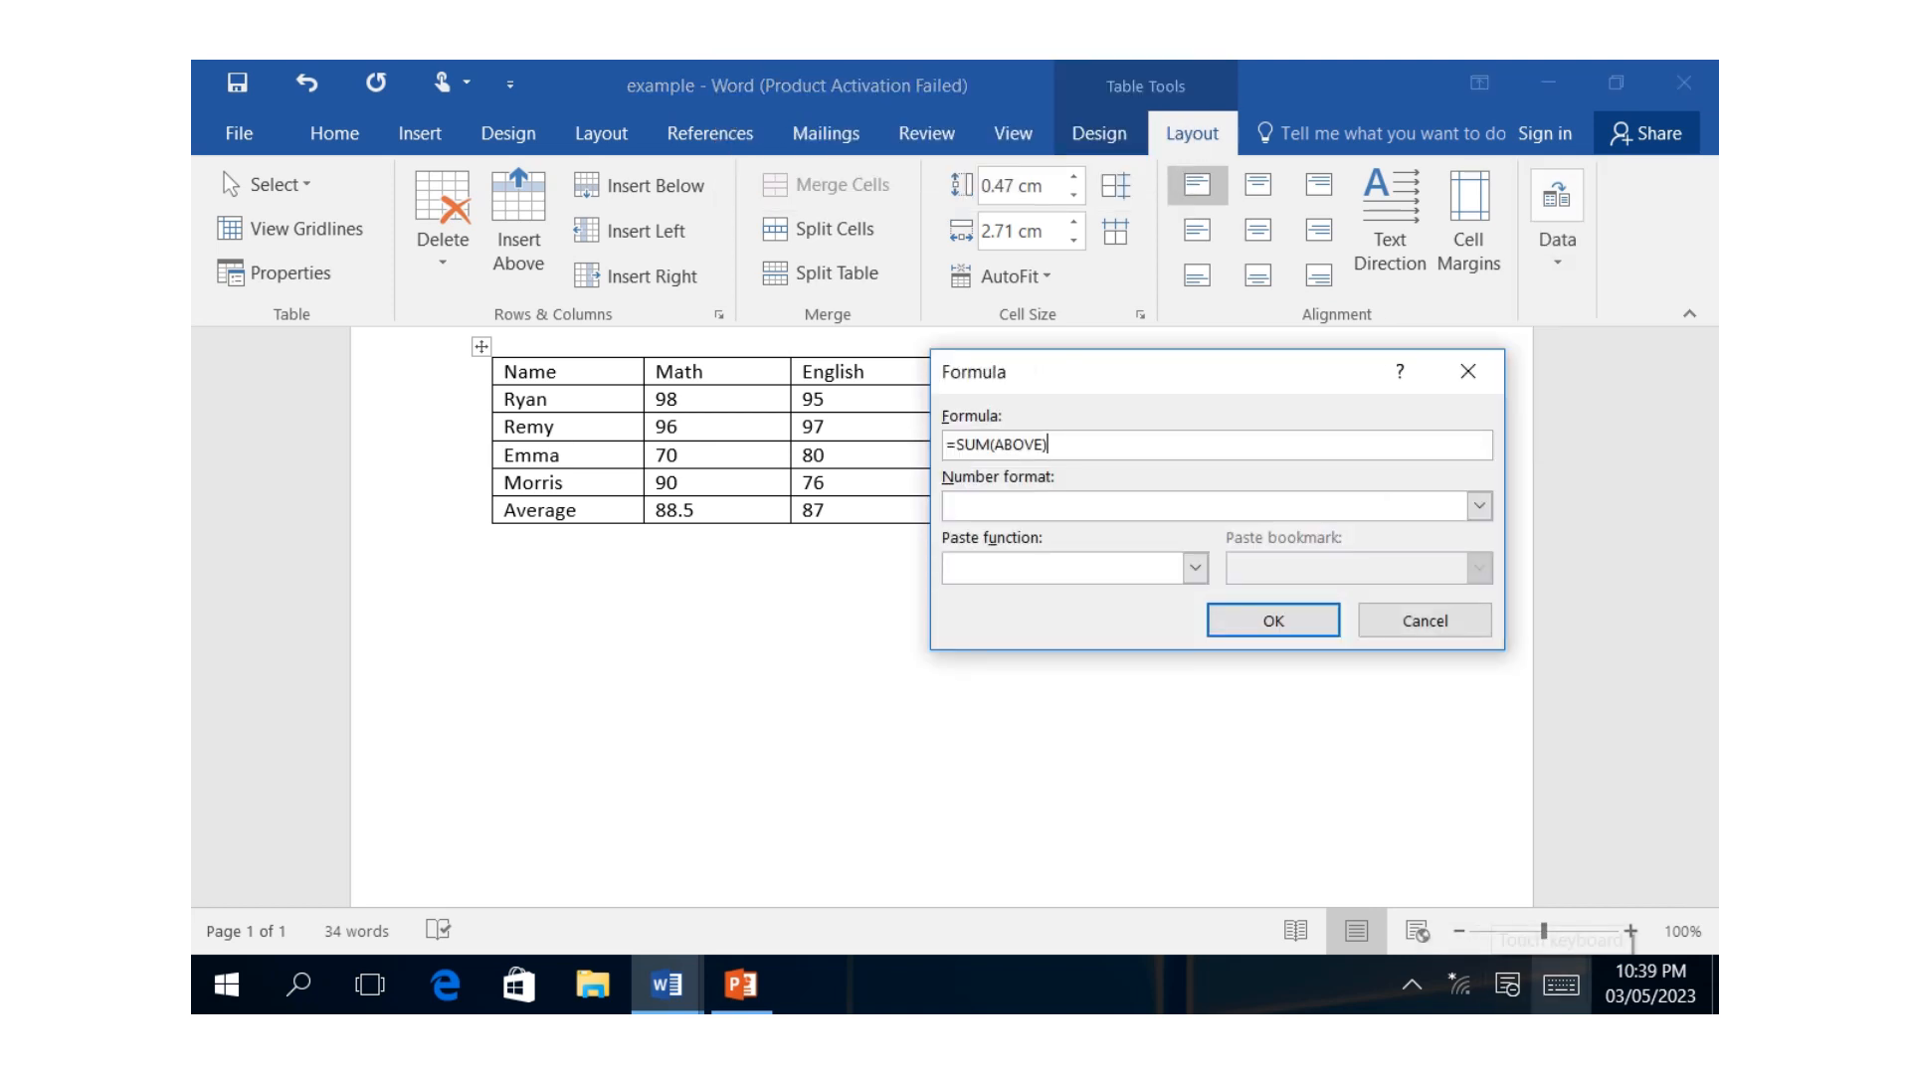
click(1559, 985)
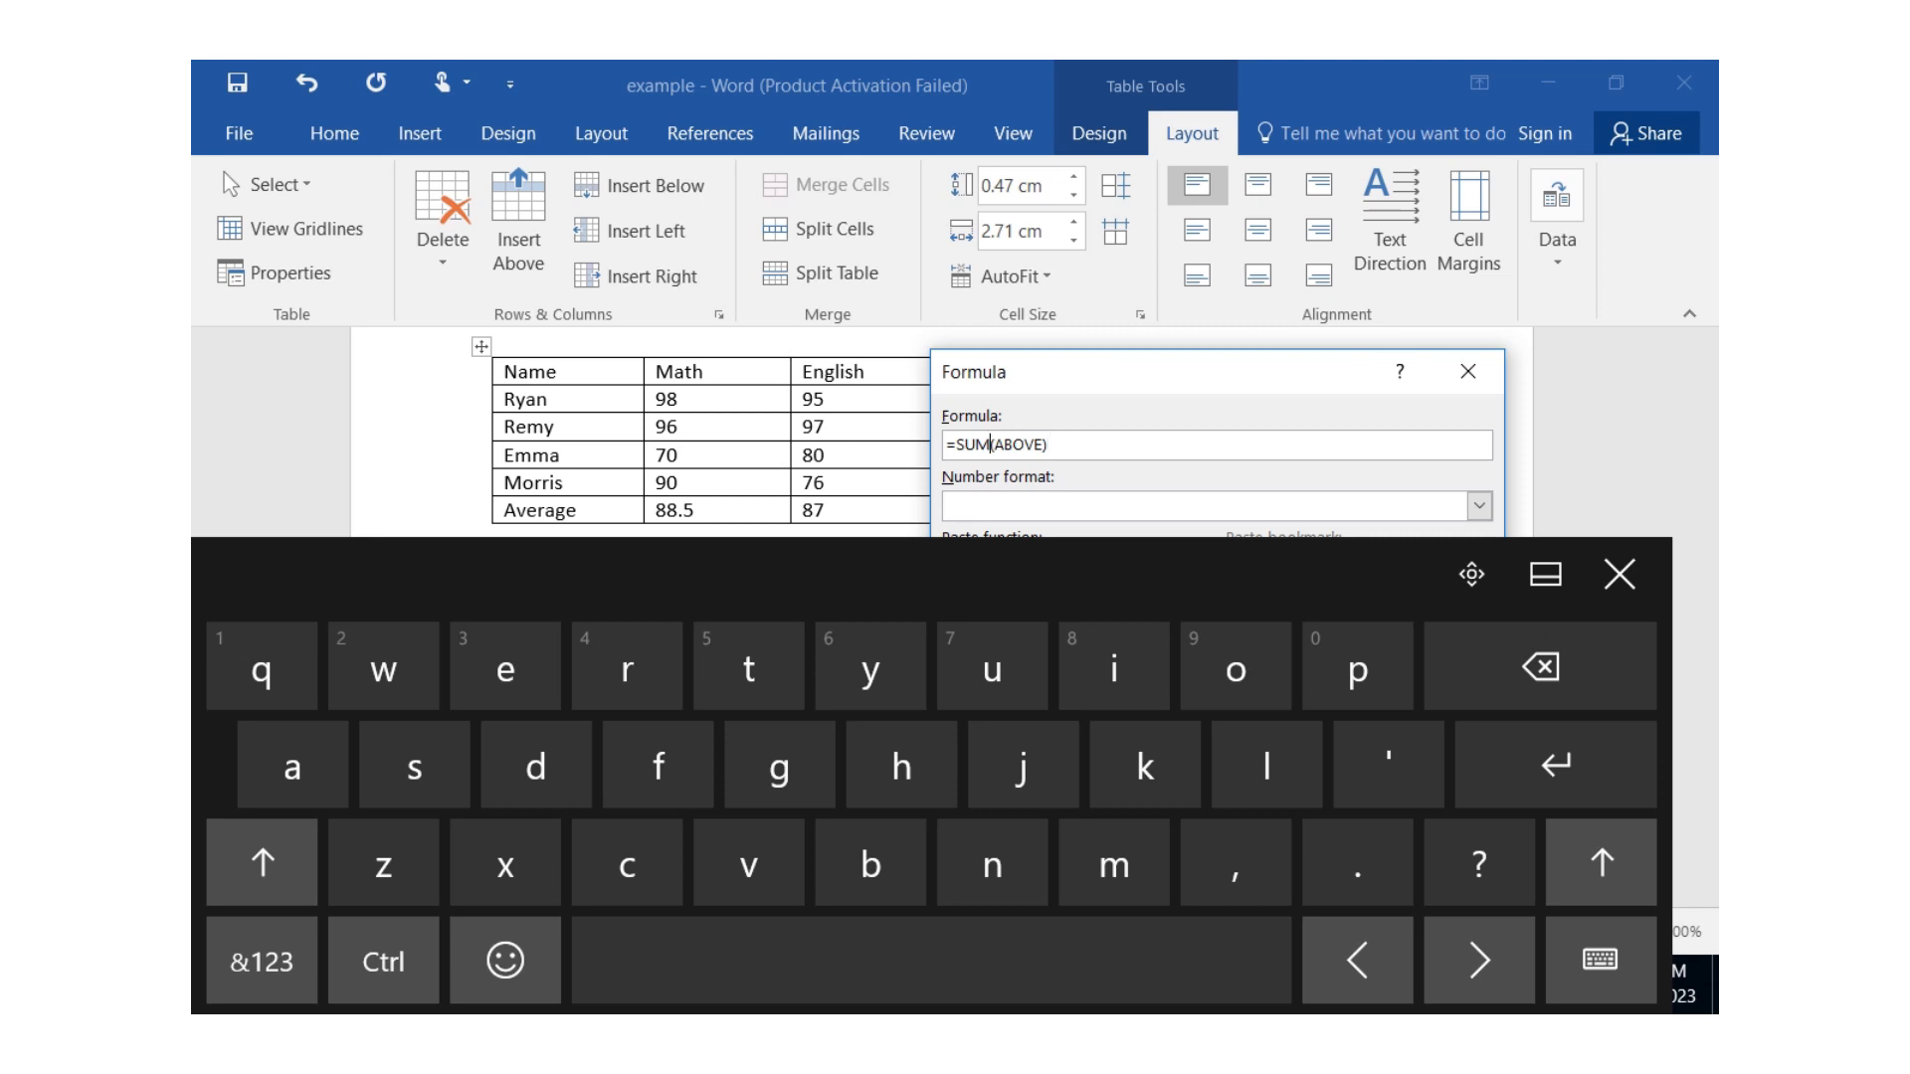
key(BackSpace)
key(BackSpace)
key(BackSpace)
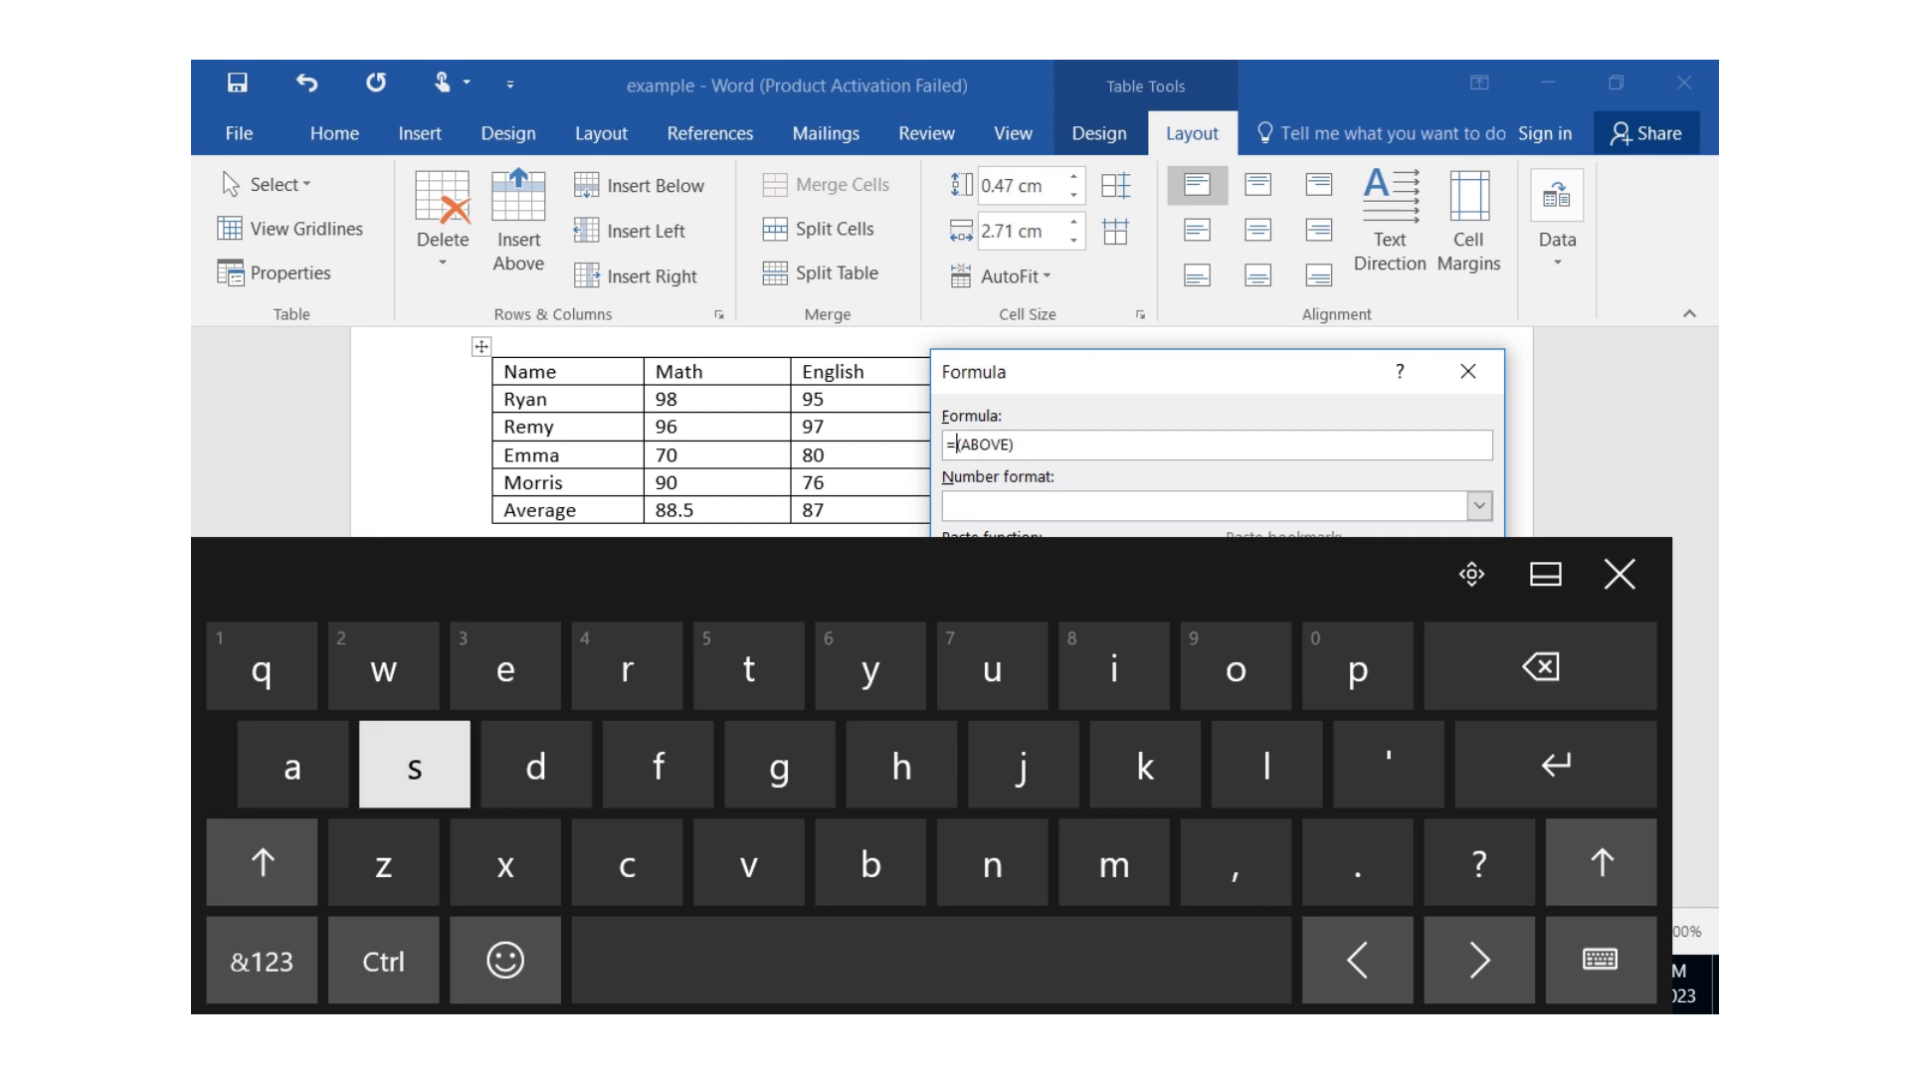
text(av)
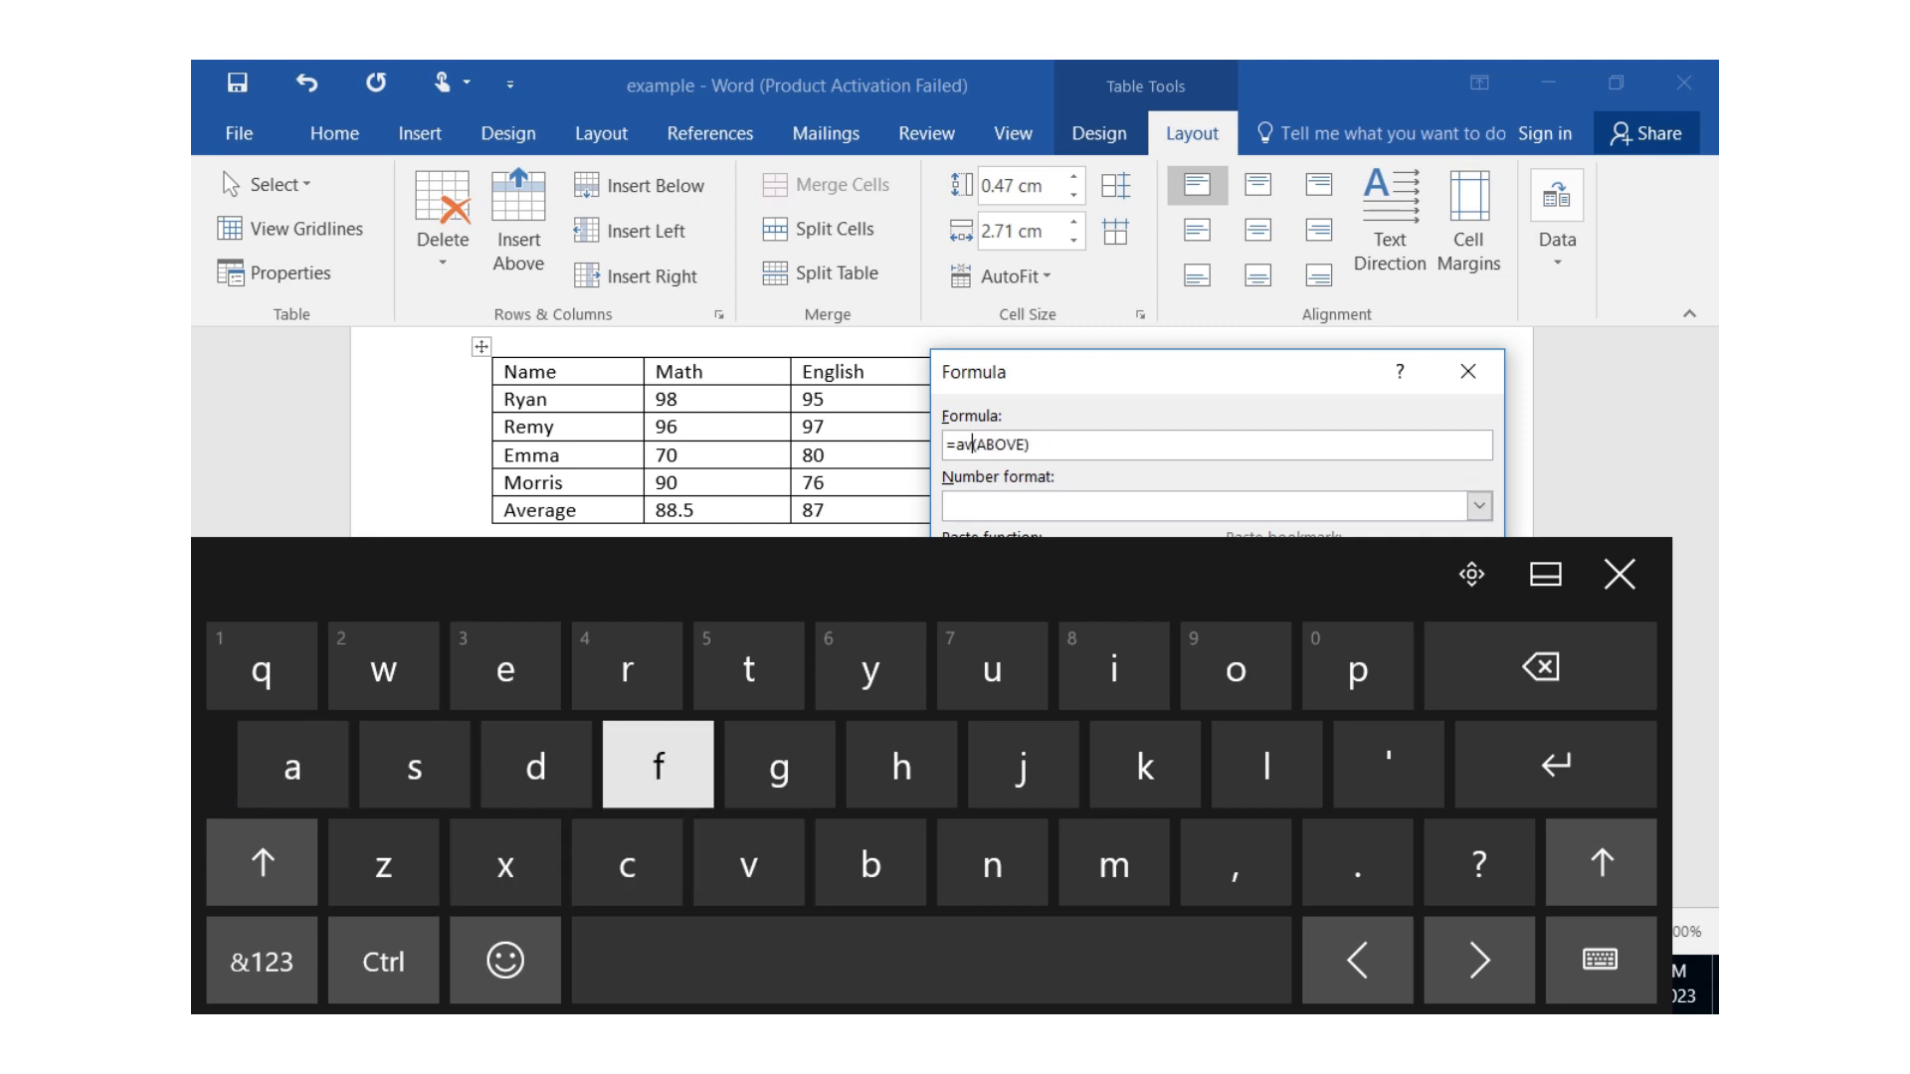
text(e)
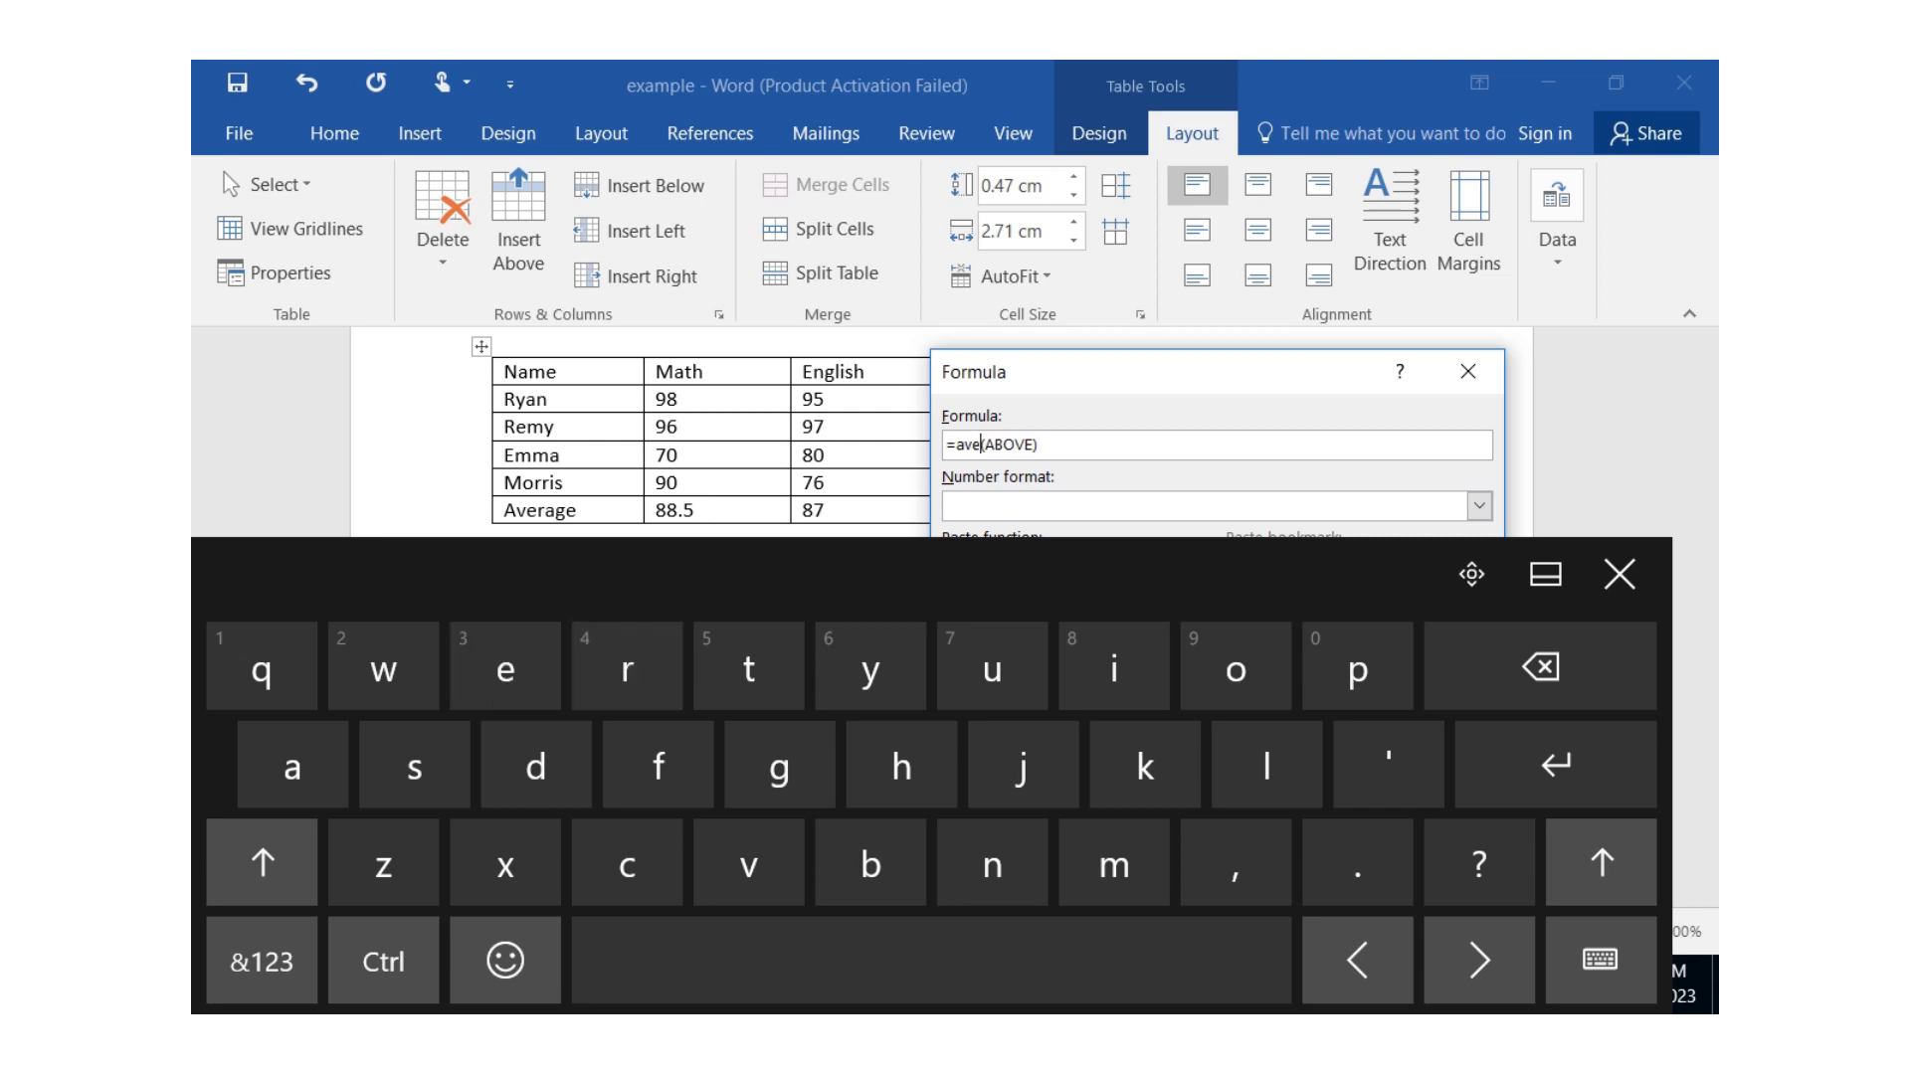
text(rag)
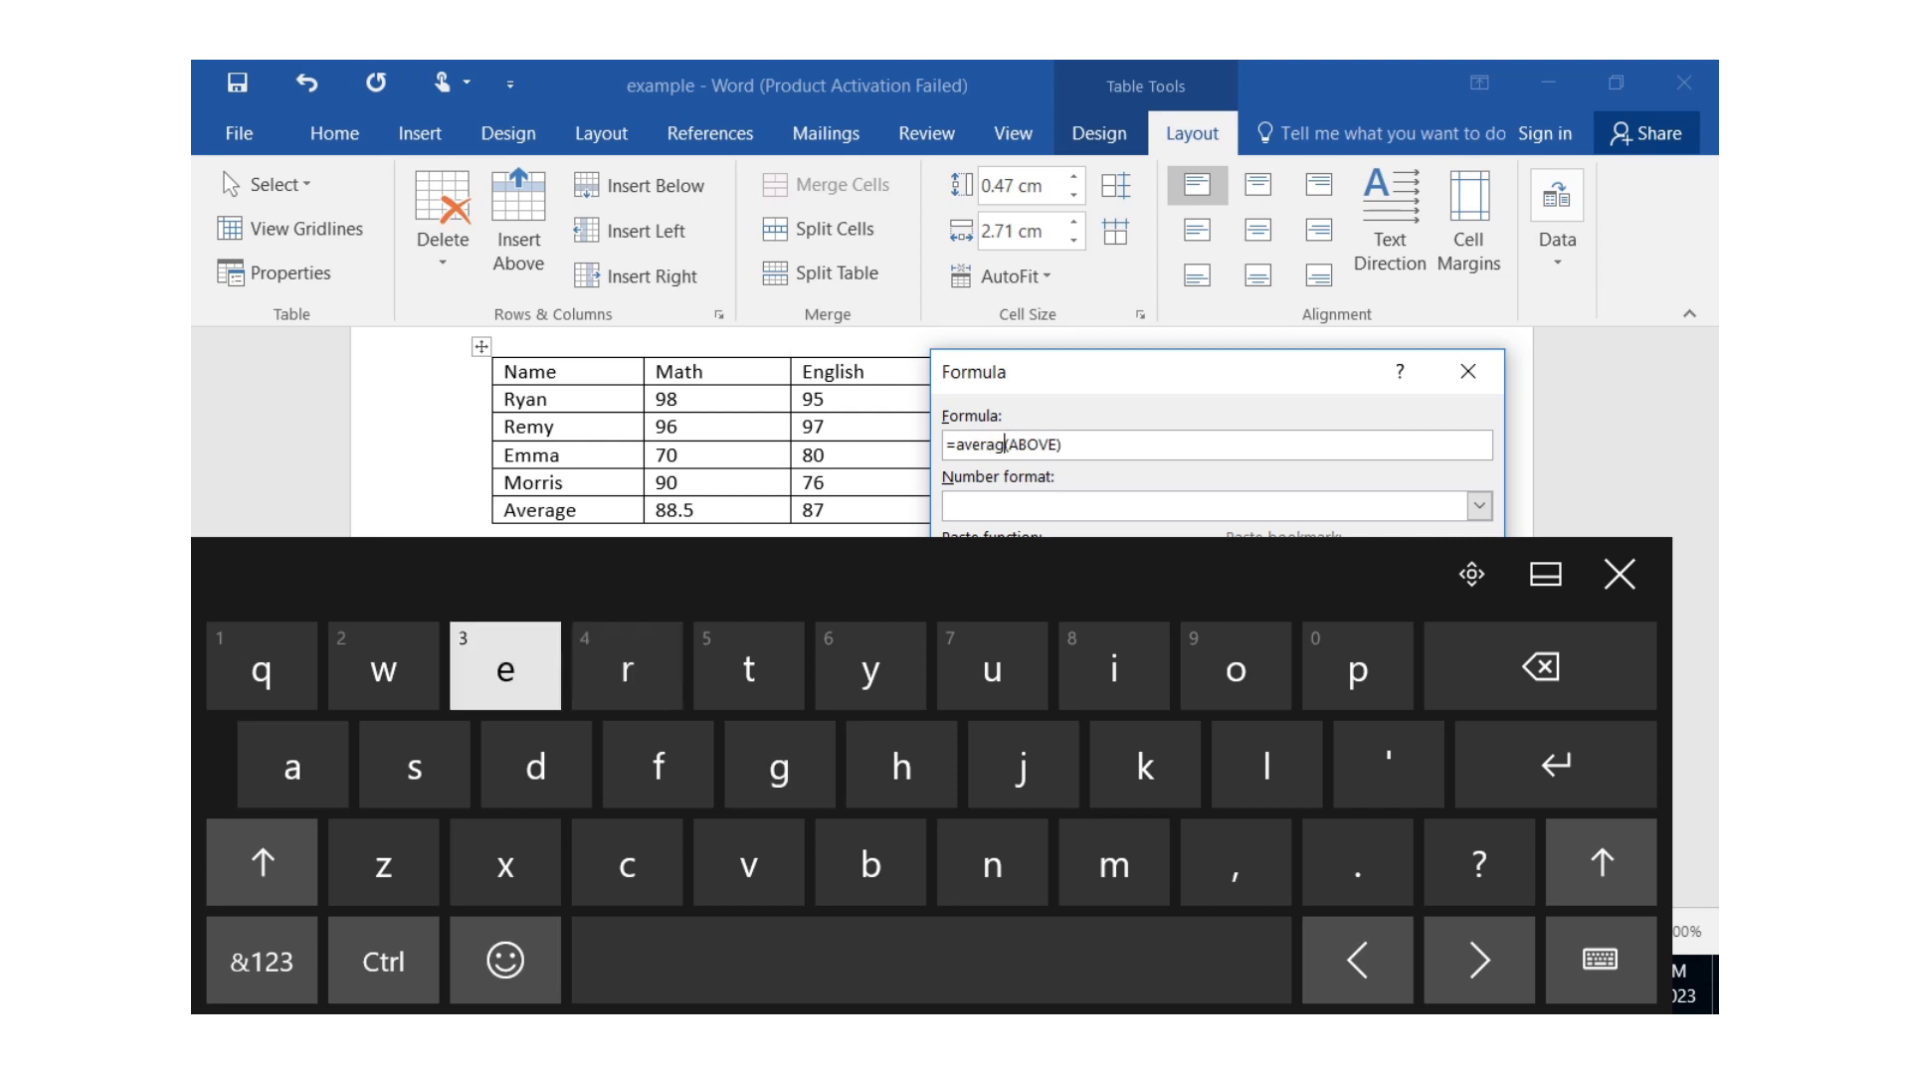
text(e)
click(1620, 574)
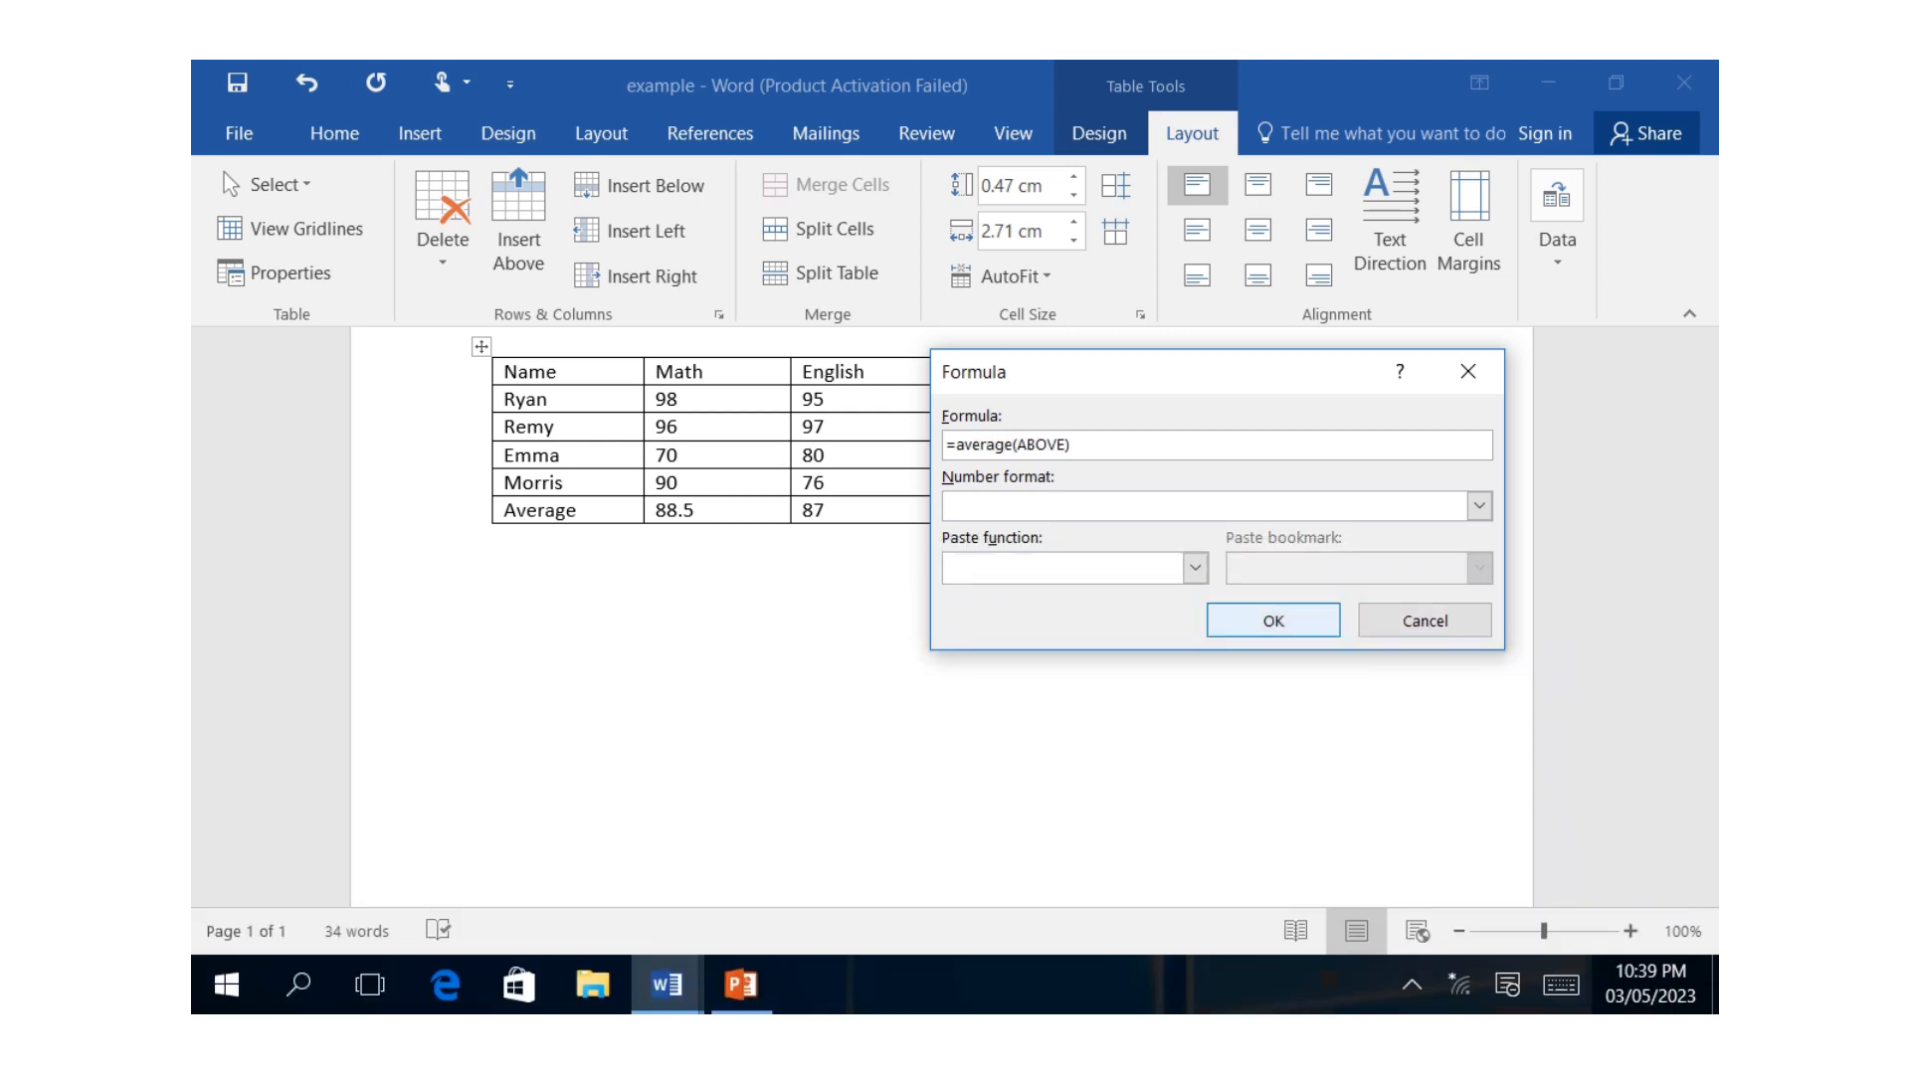
click(1273, 621)
Calculate the average of the Total column in the Average row with the formula =average(ABOVE).
click(1283, 511)
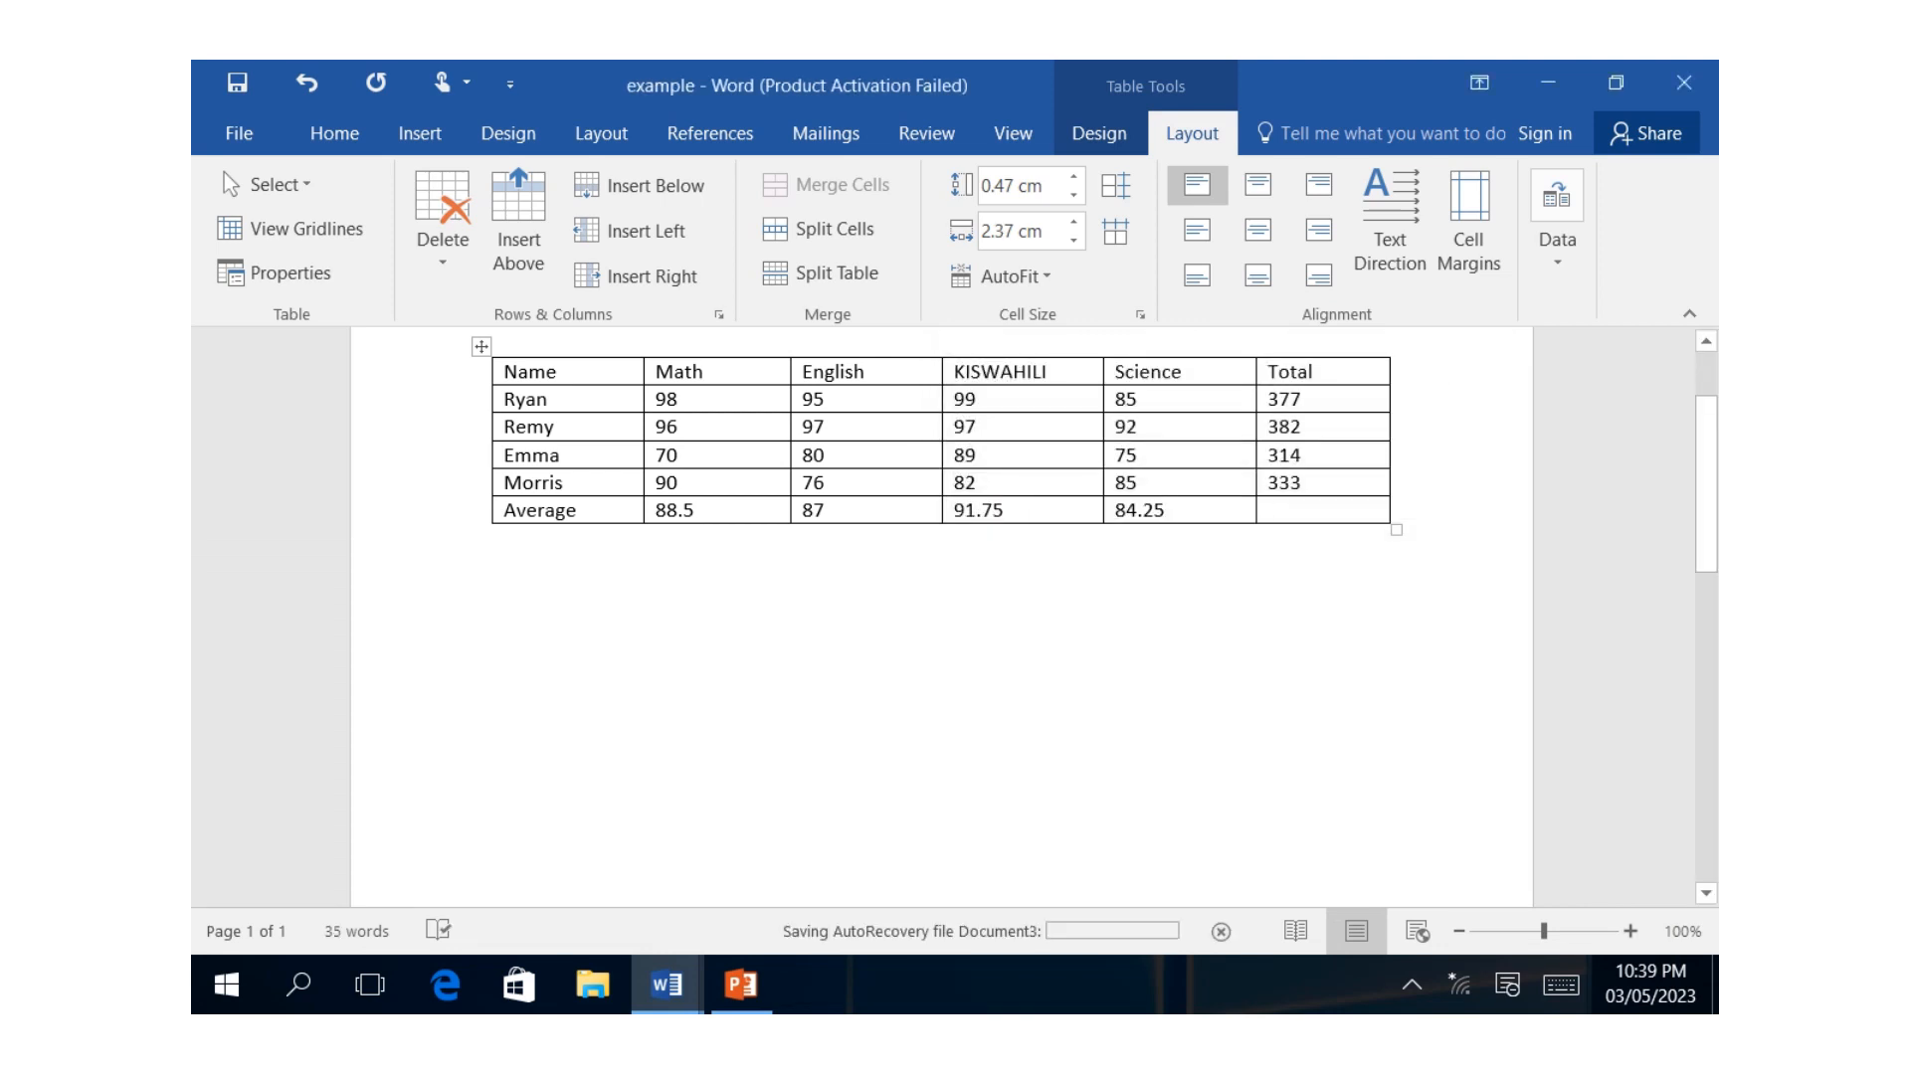
click(1561, 984)
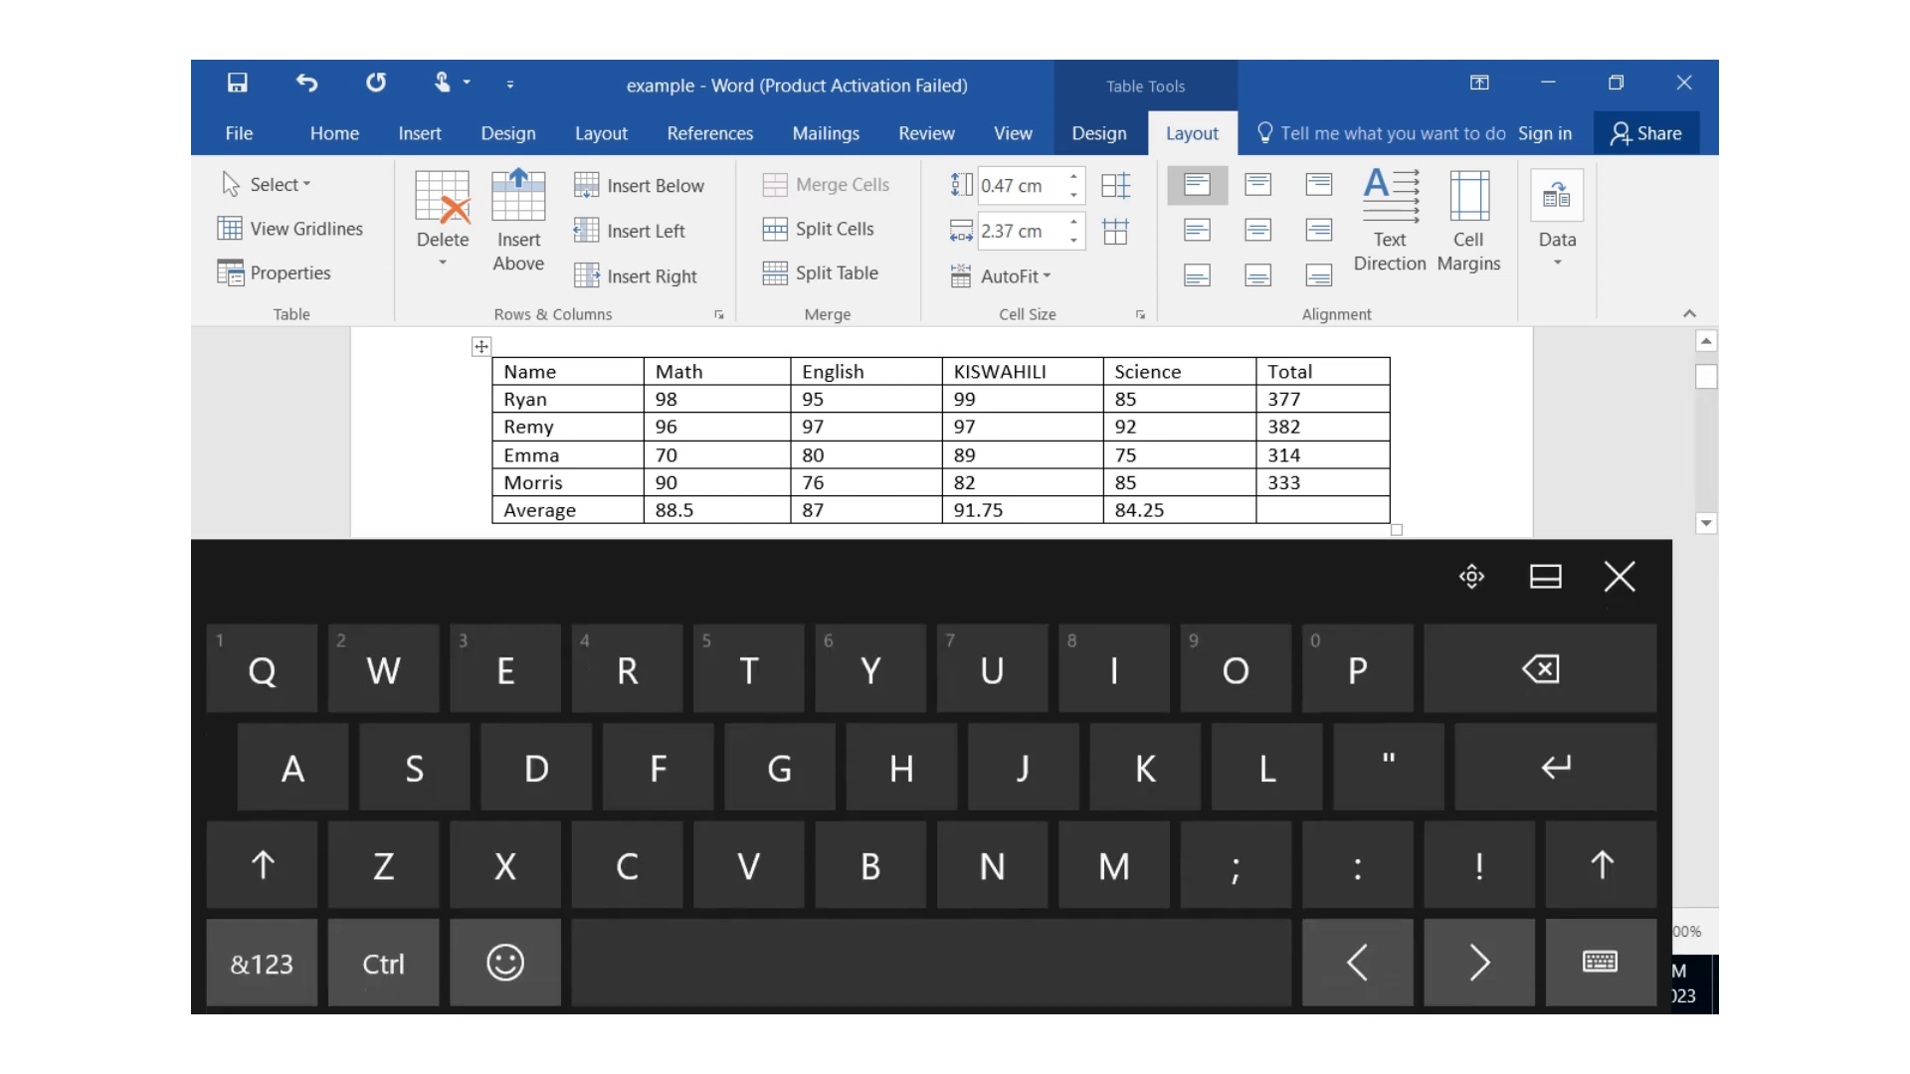
click(1557, 238)
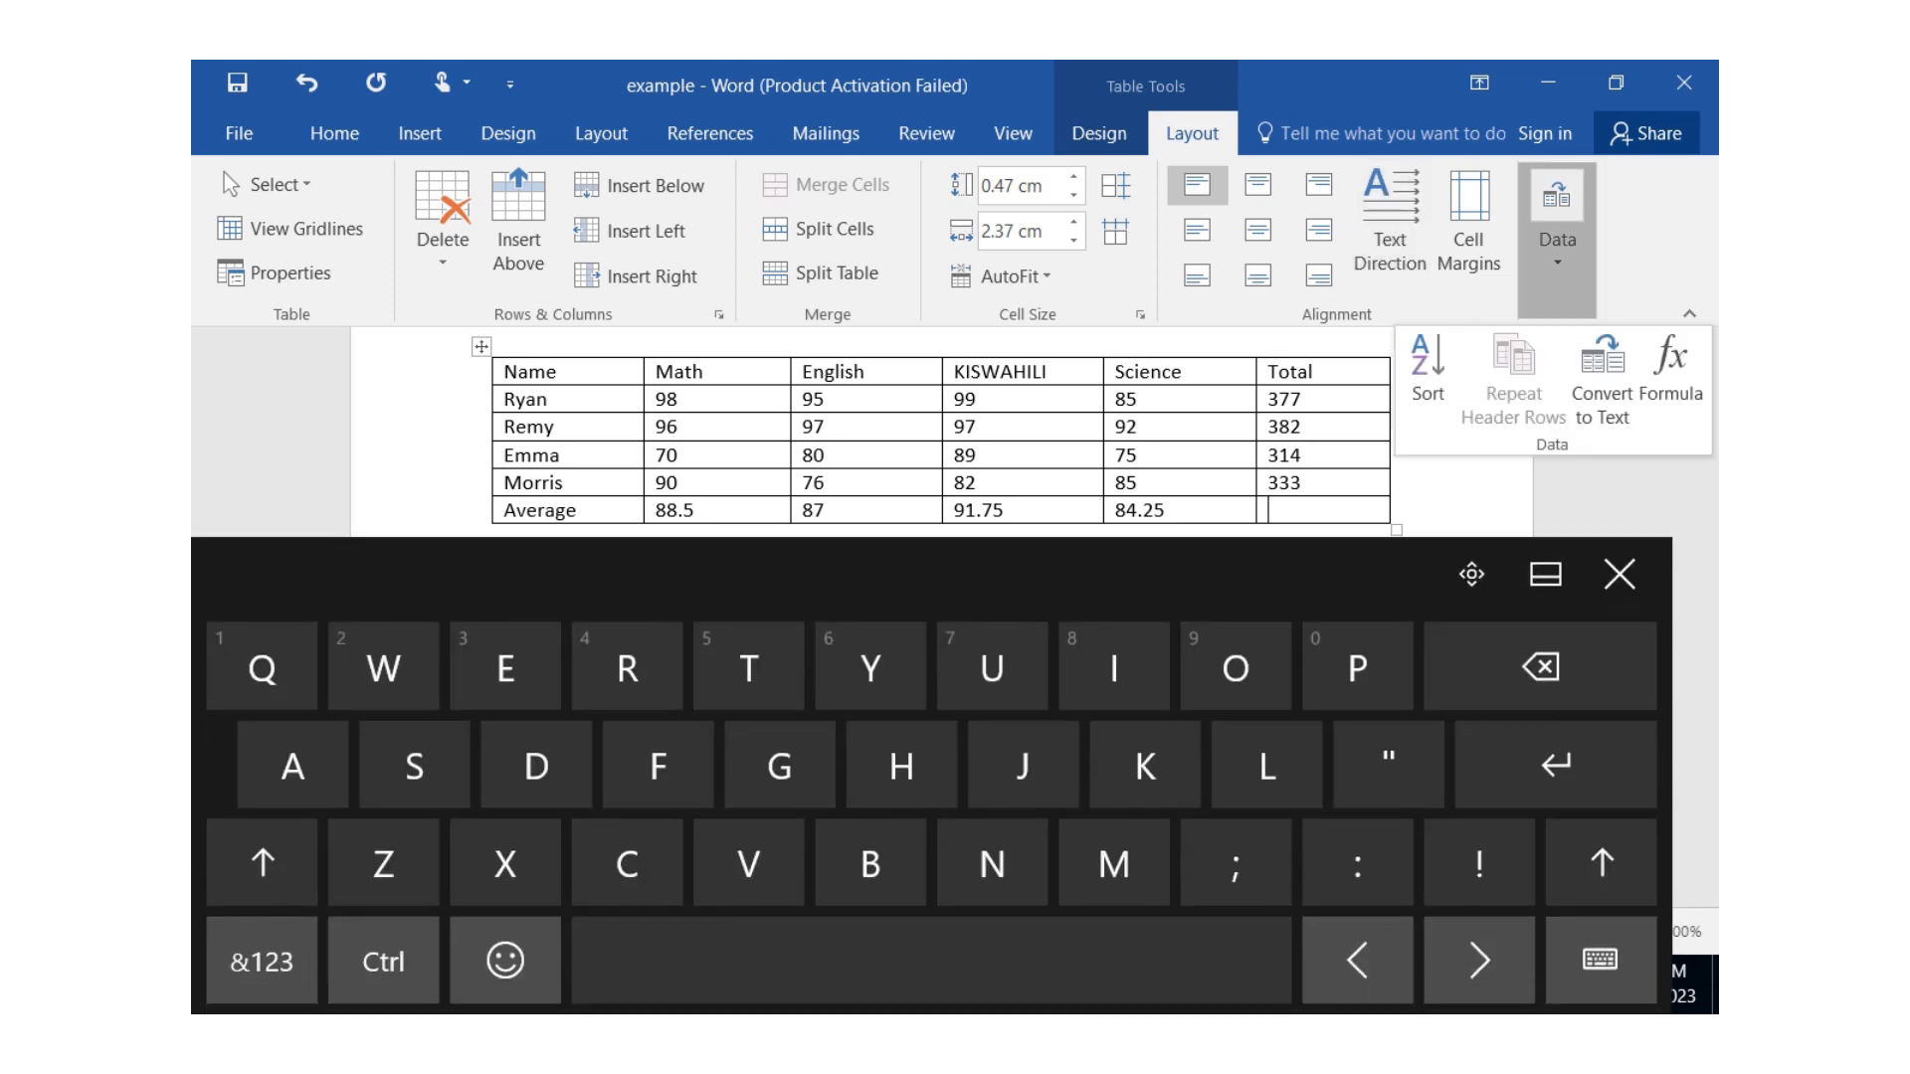
click(1672, 378)
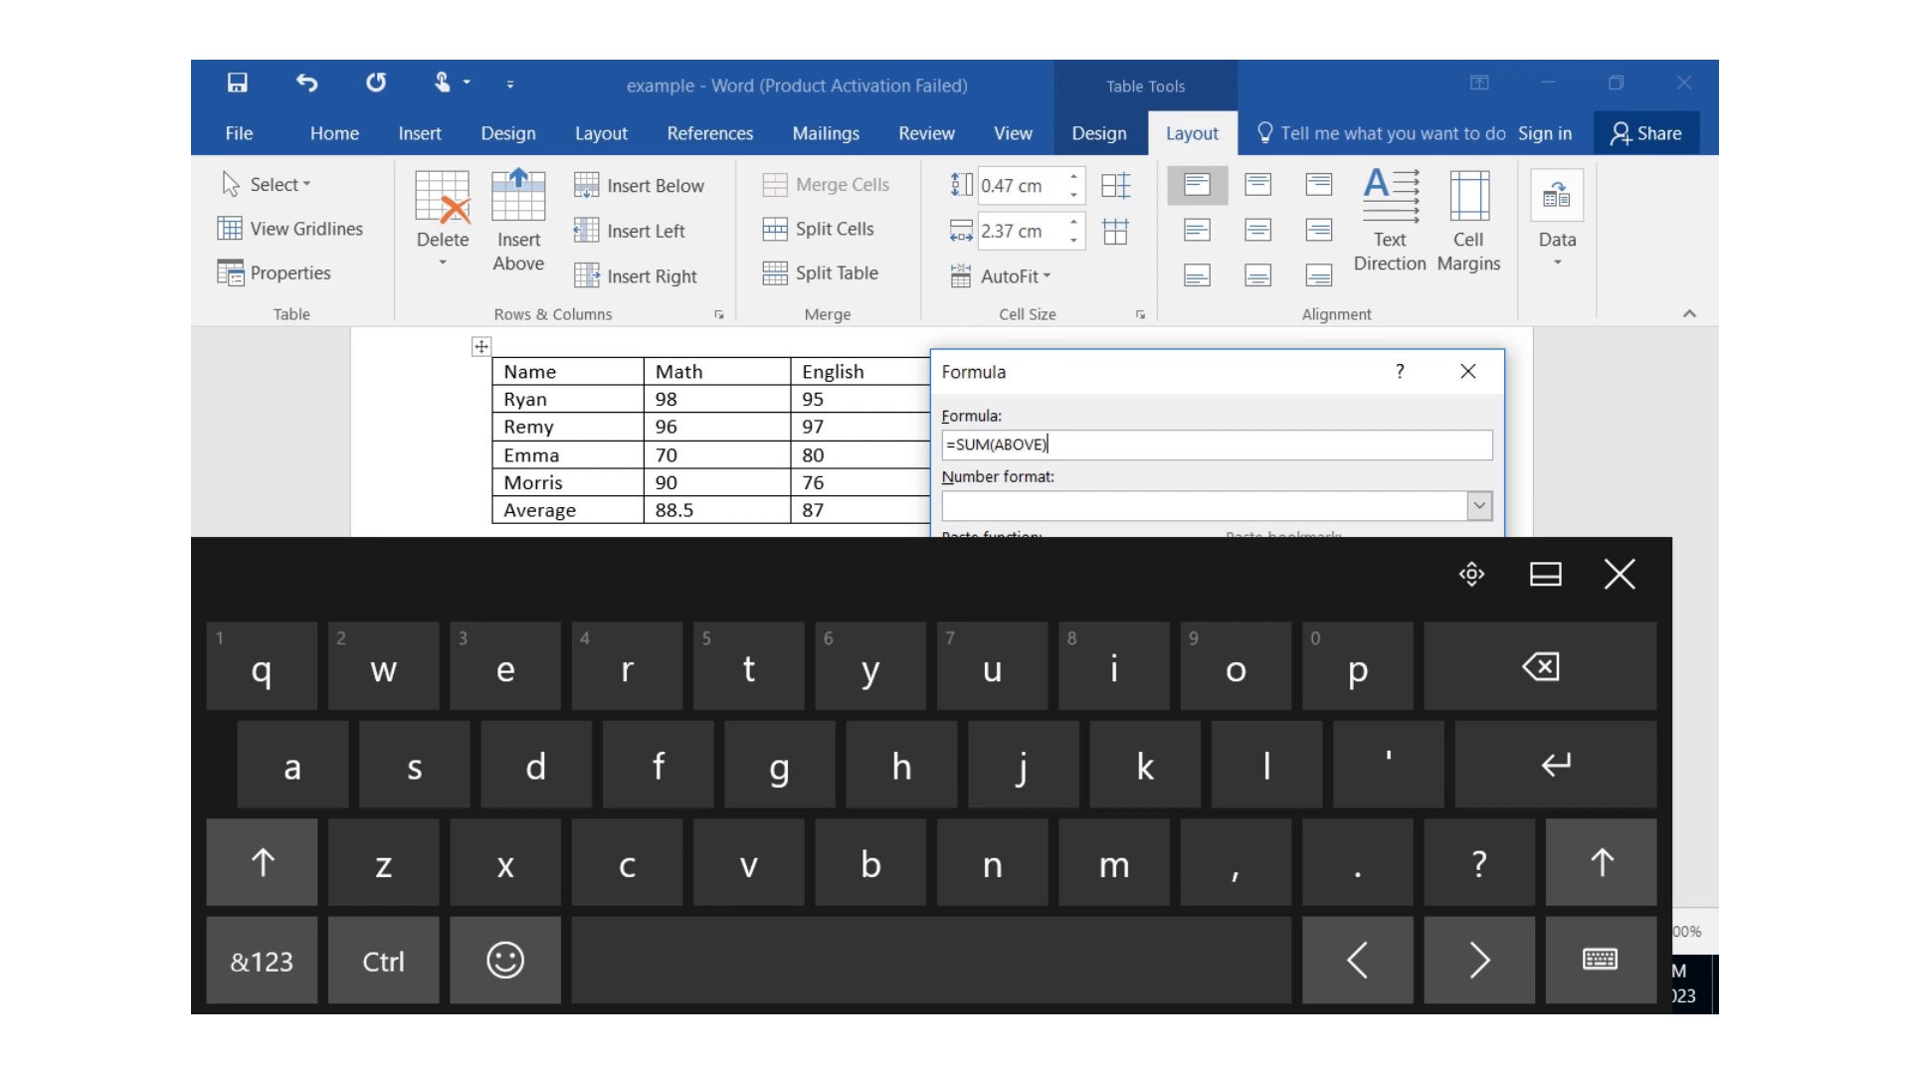
click(1540, 666)
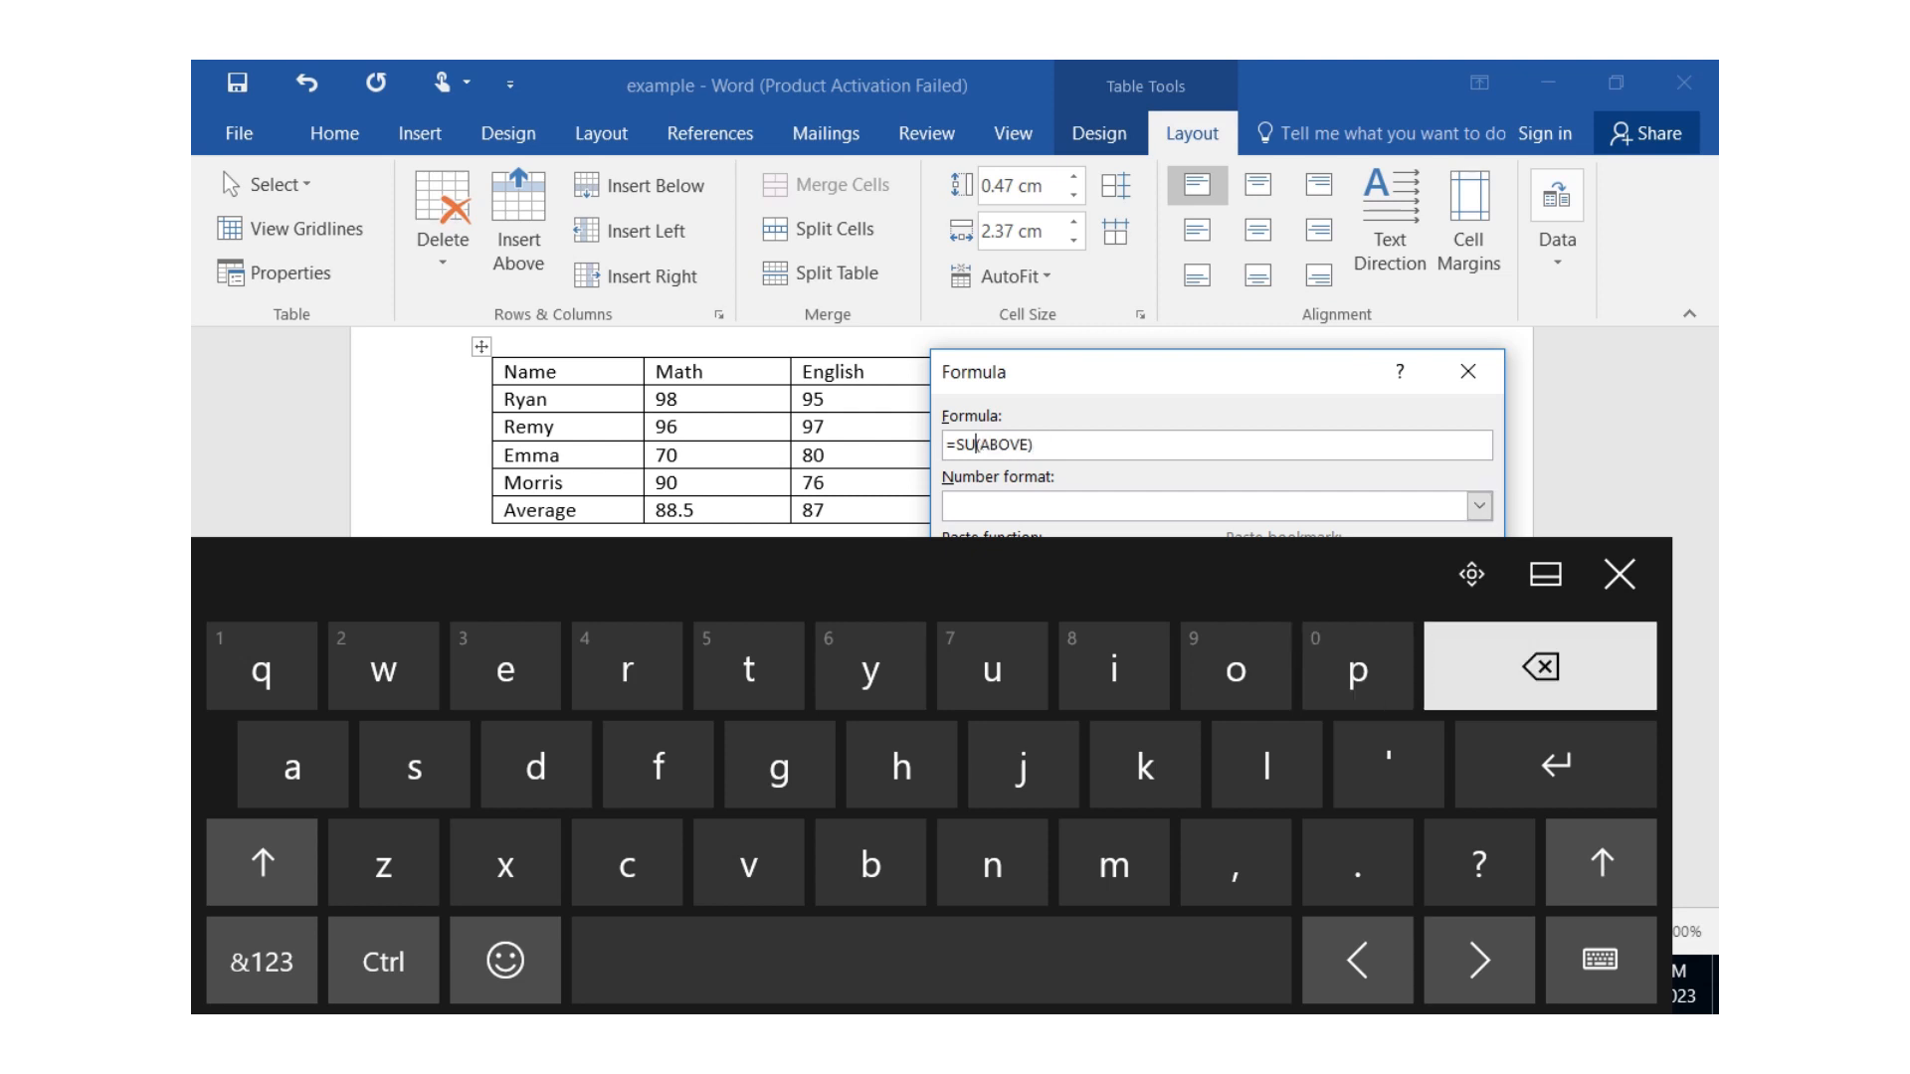
key(BackSpace)
key(BackSpace)
text(ave)
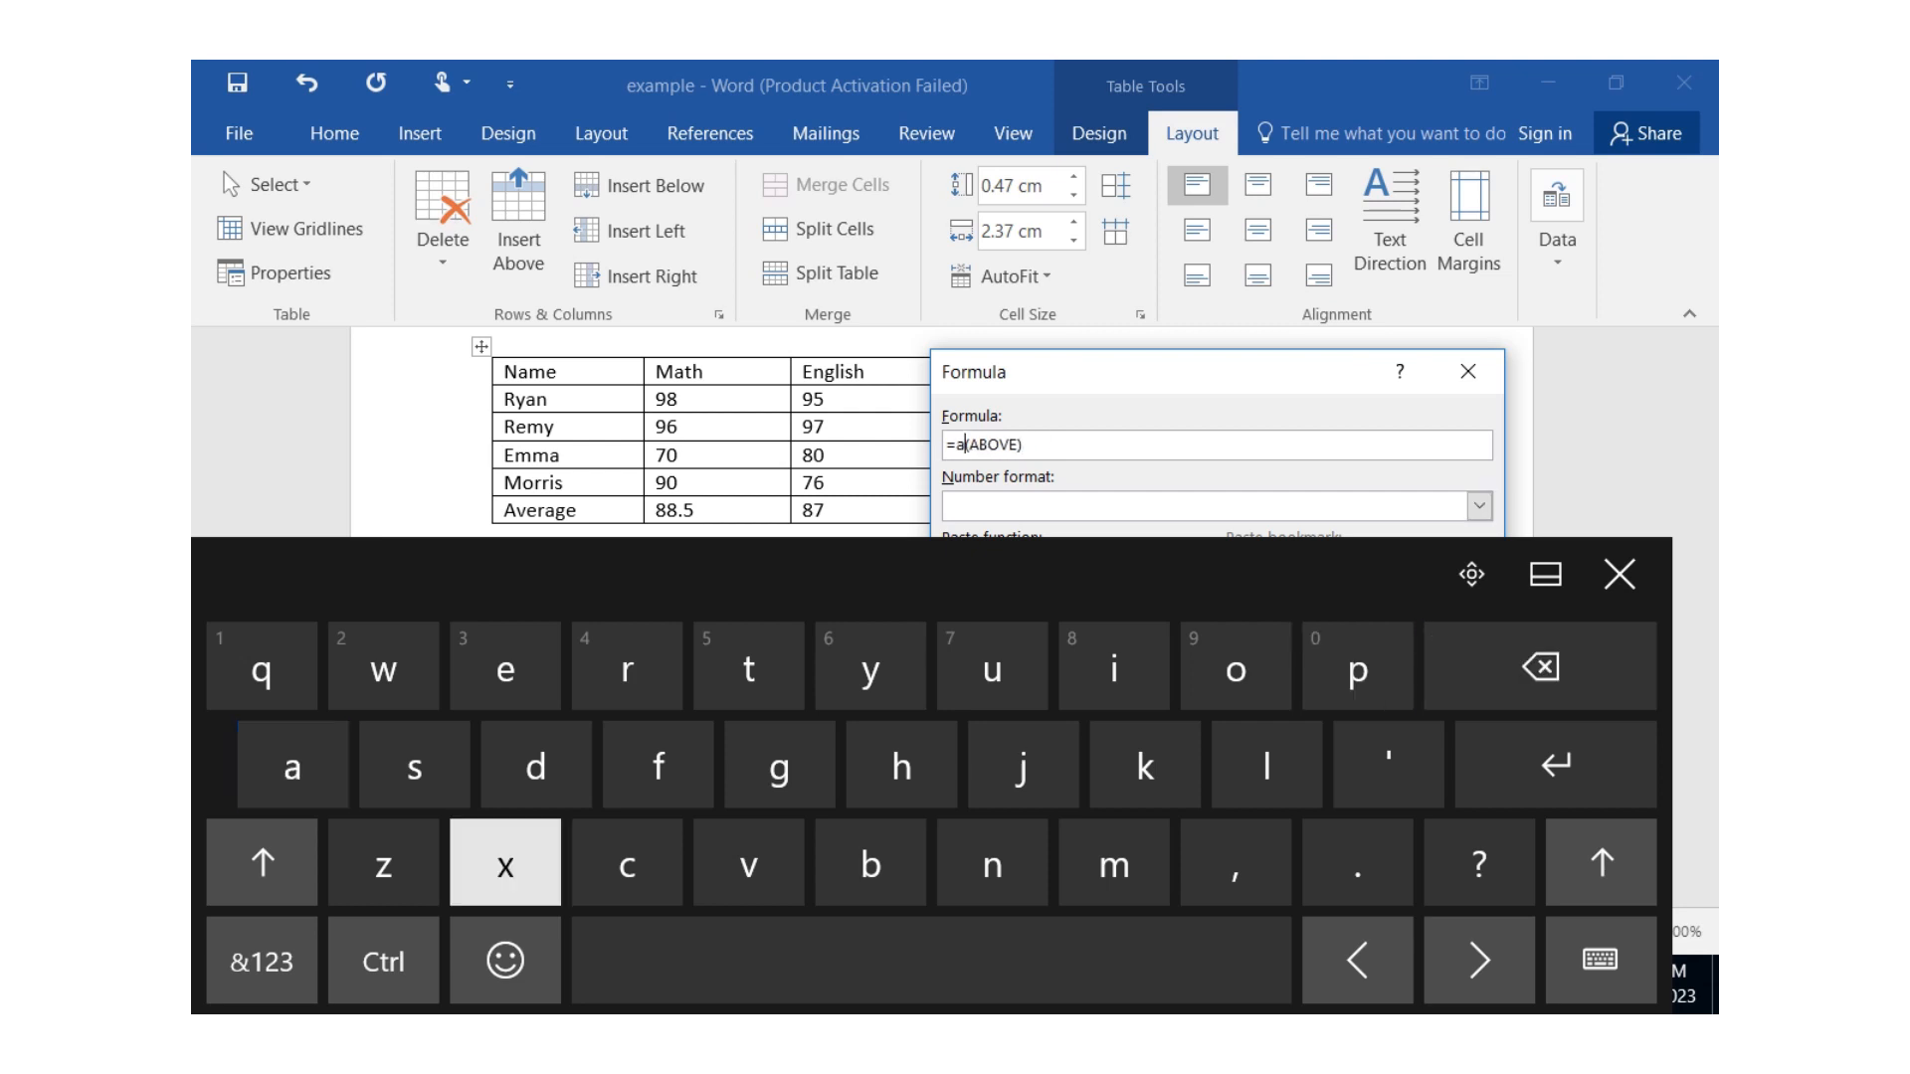
text(rag)
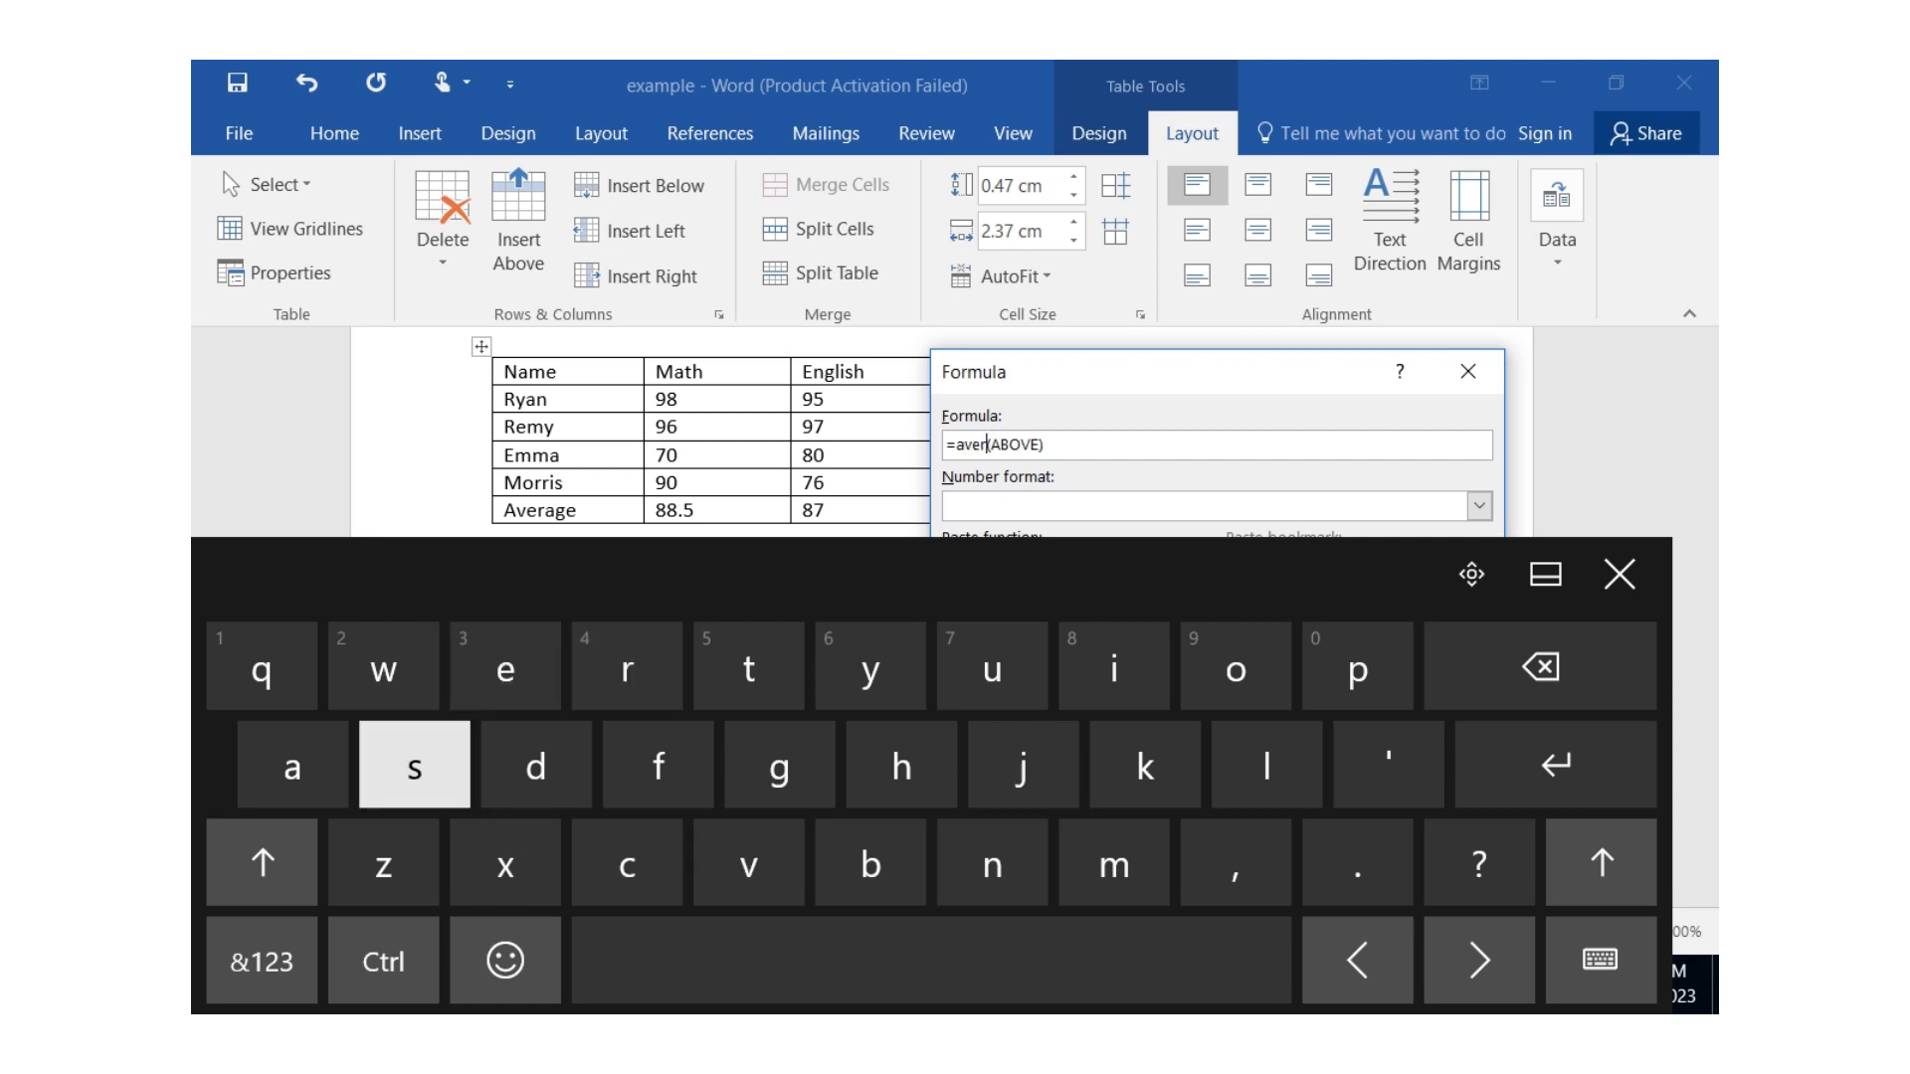
text(e)
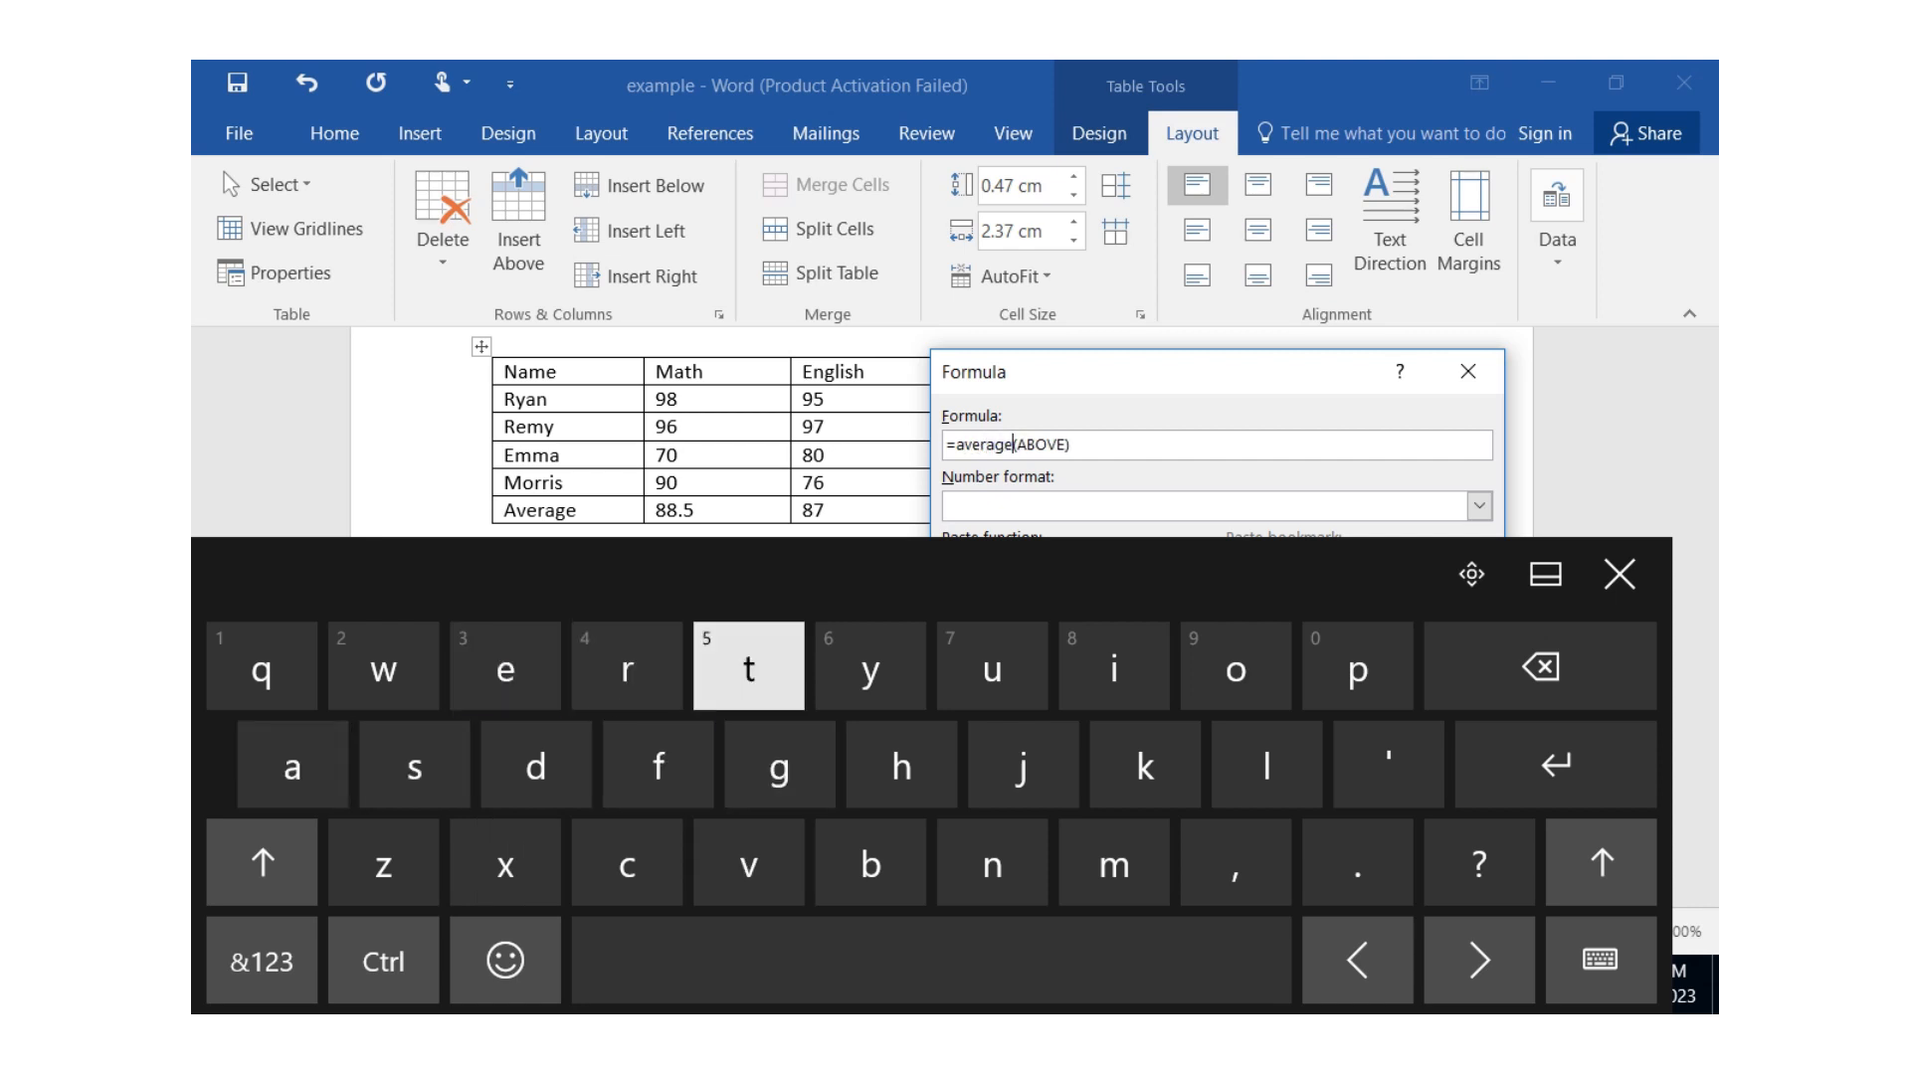
click(1619, 574)
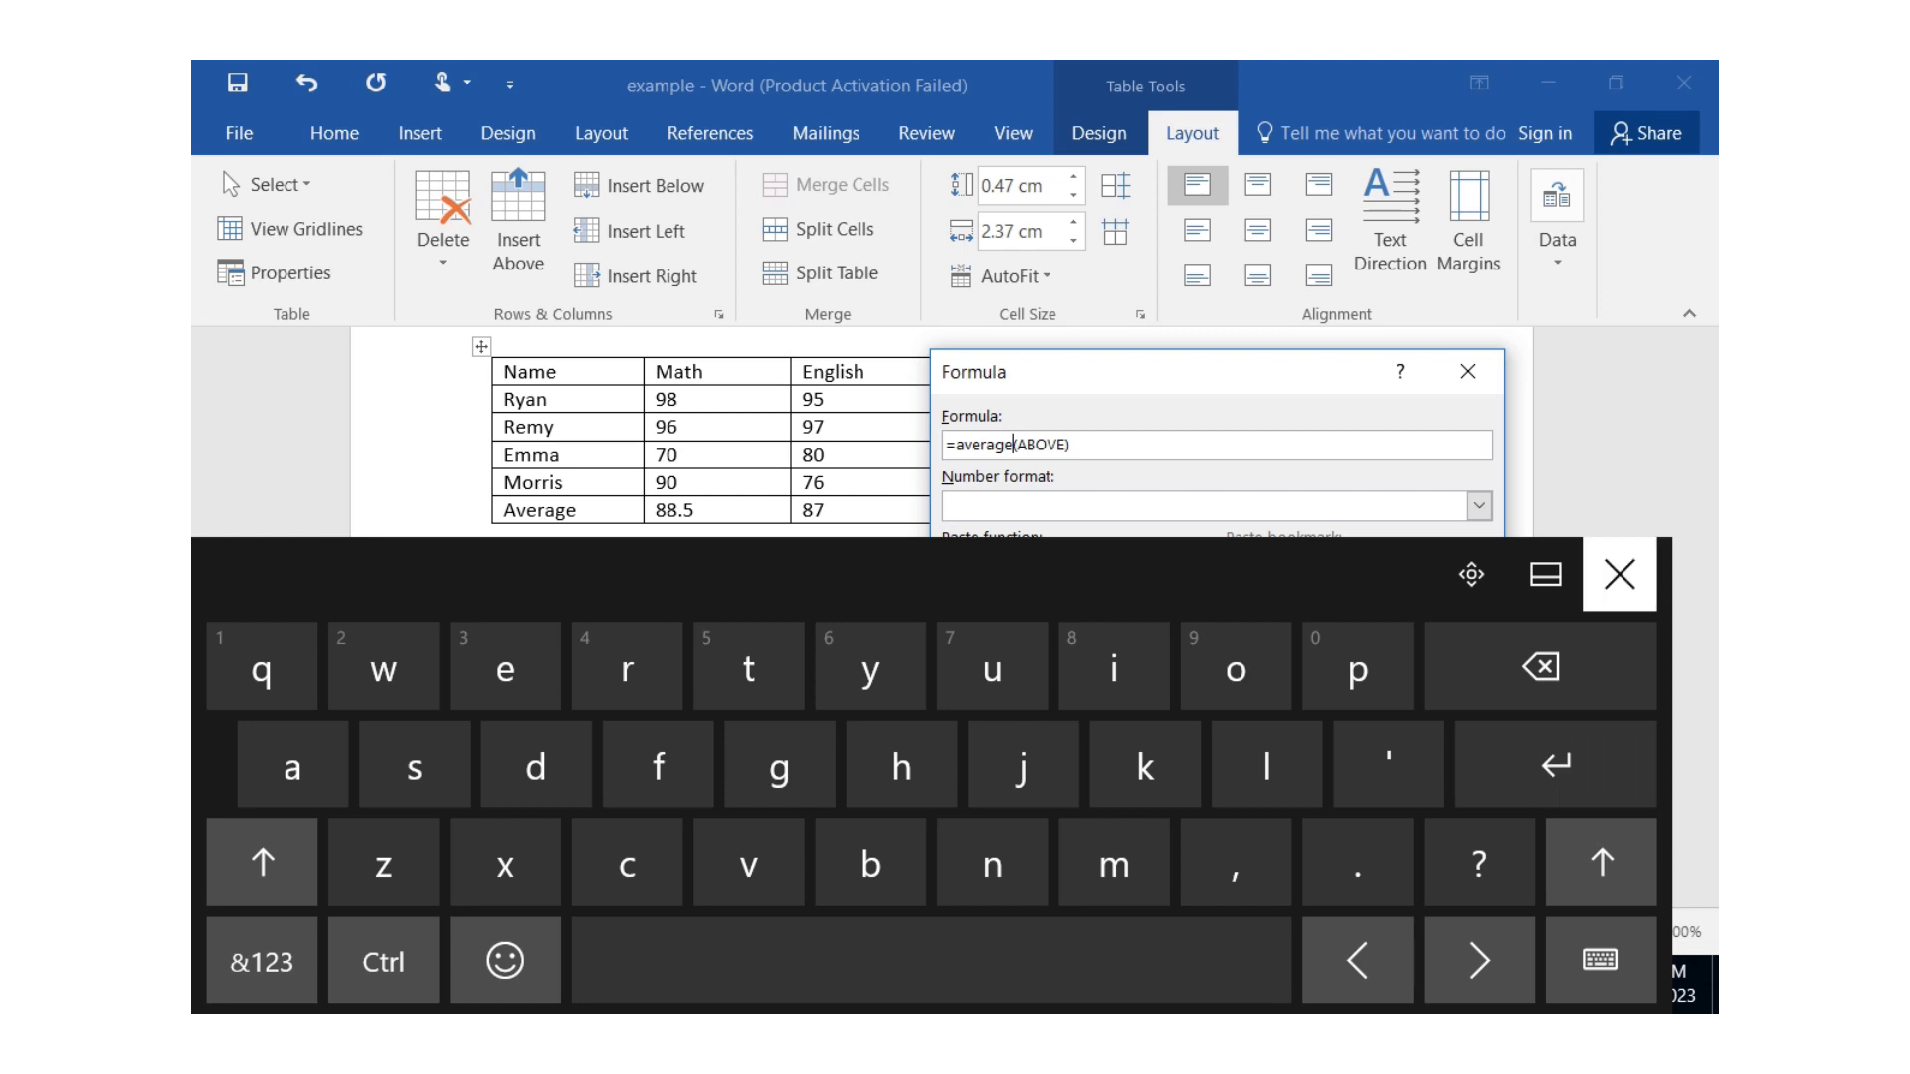
key(Return)
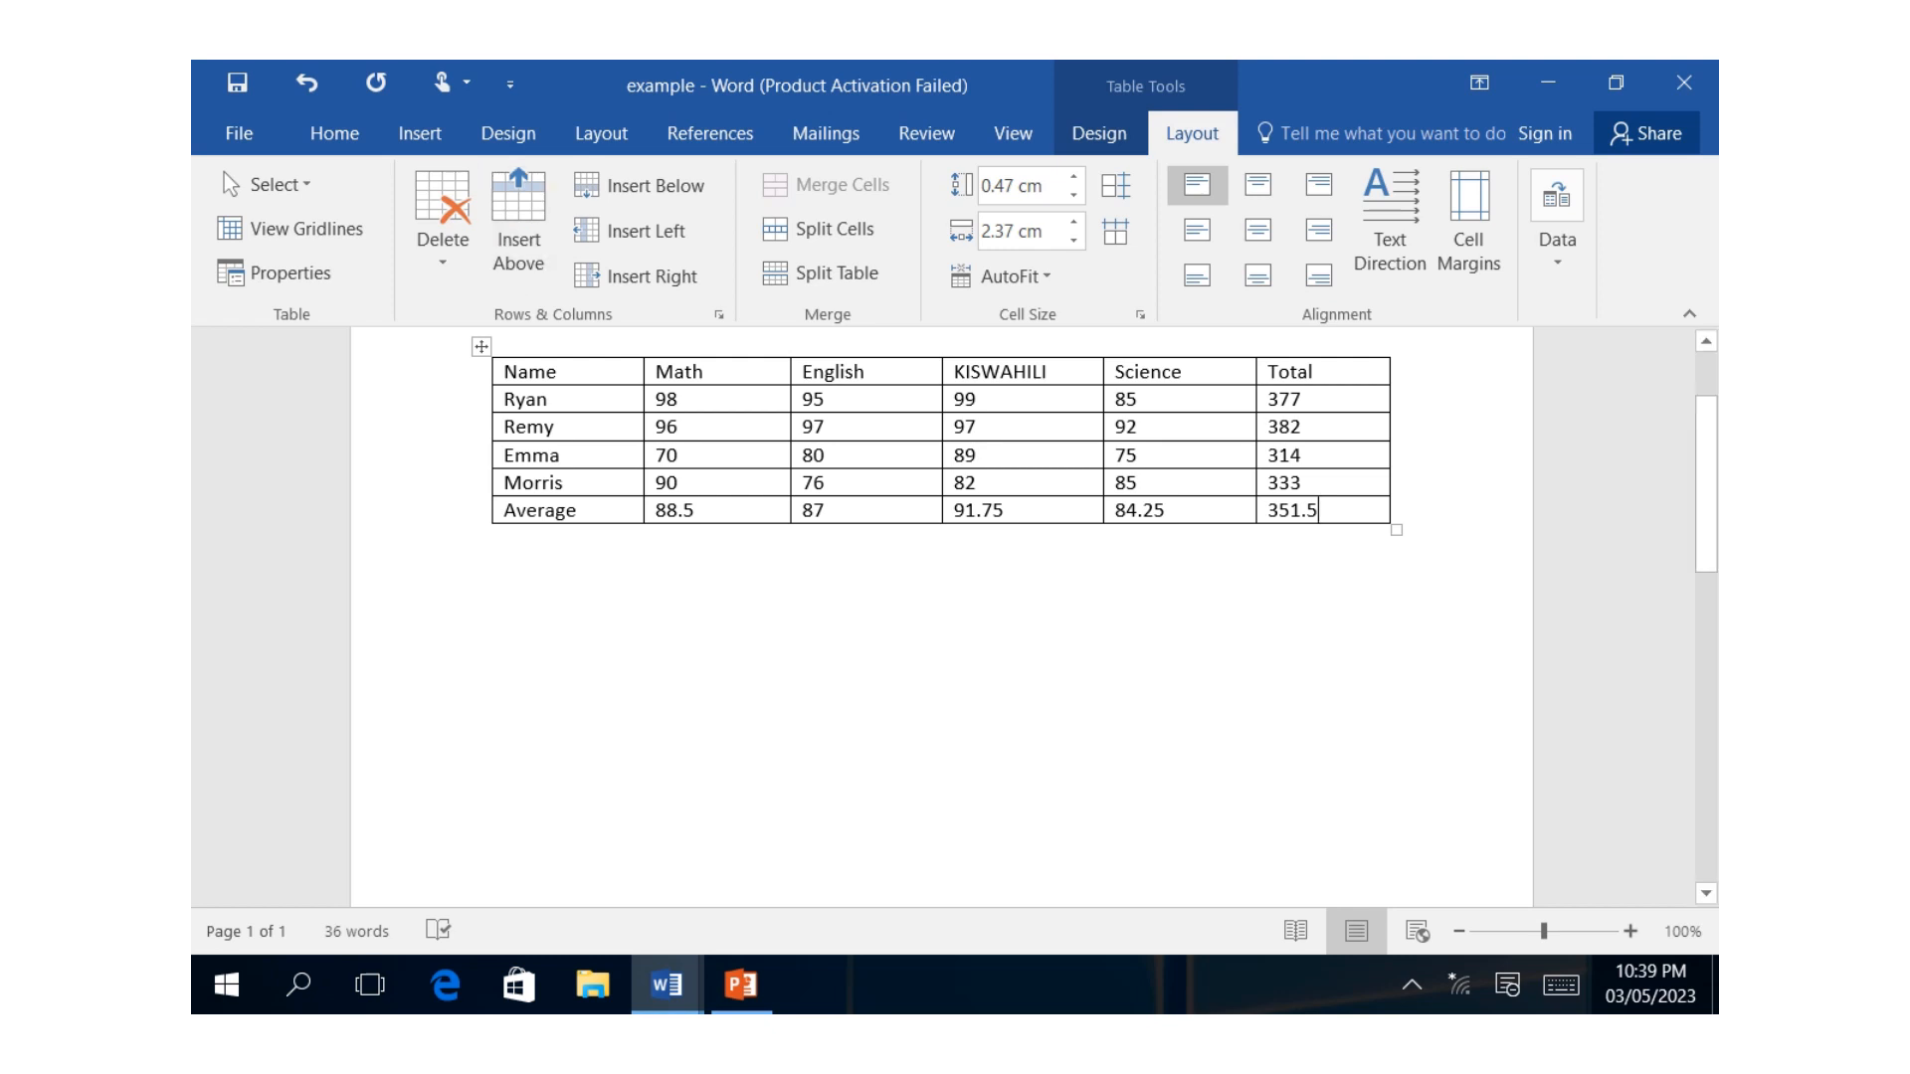
Move the whole marks table lower on the page, leaving blank space above it.
drag(481, 346, 482, 456)
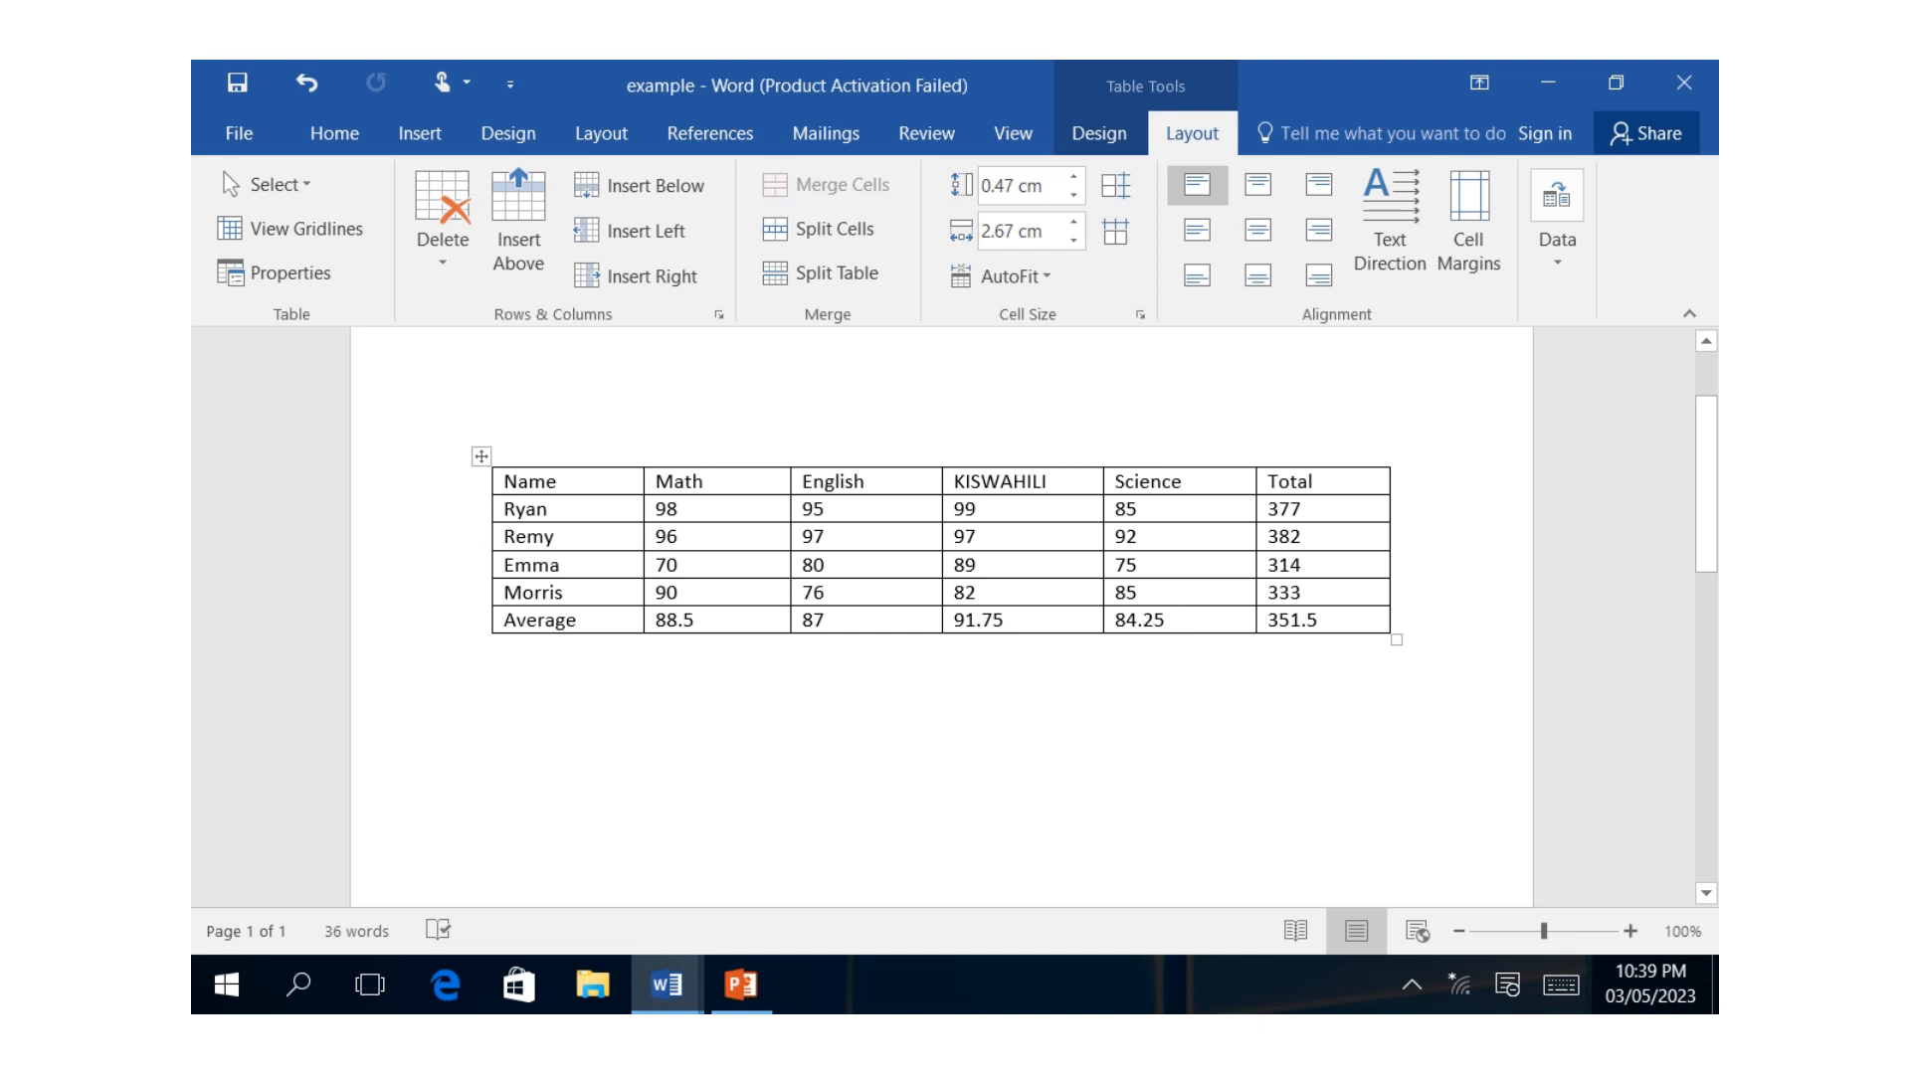
click(493, 416)
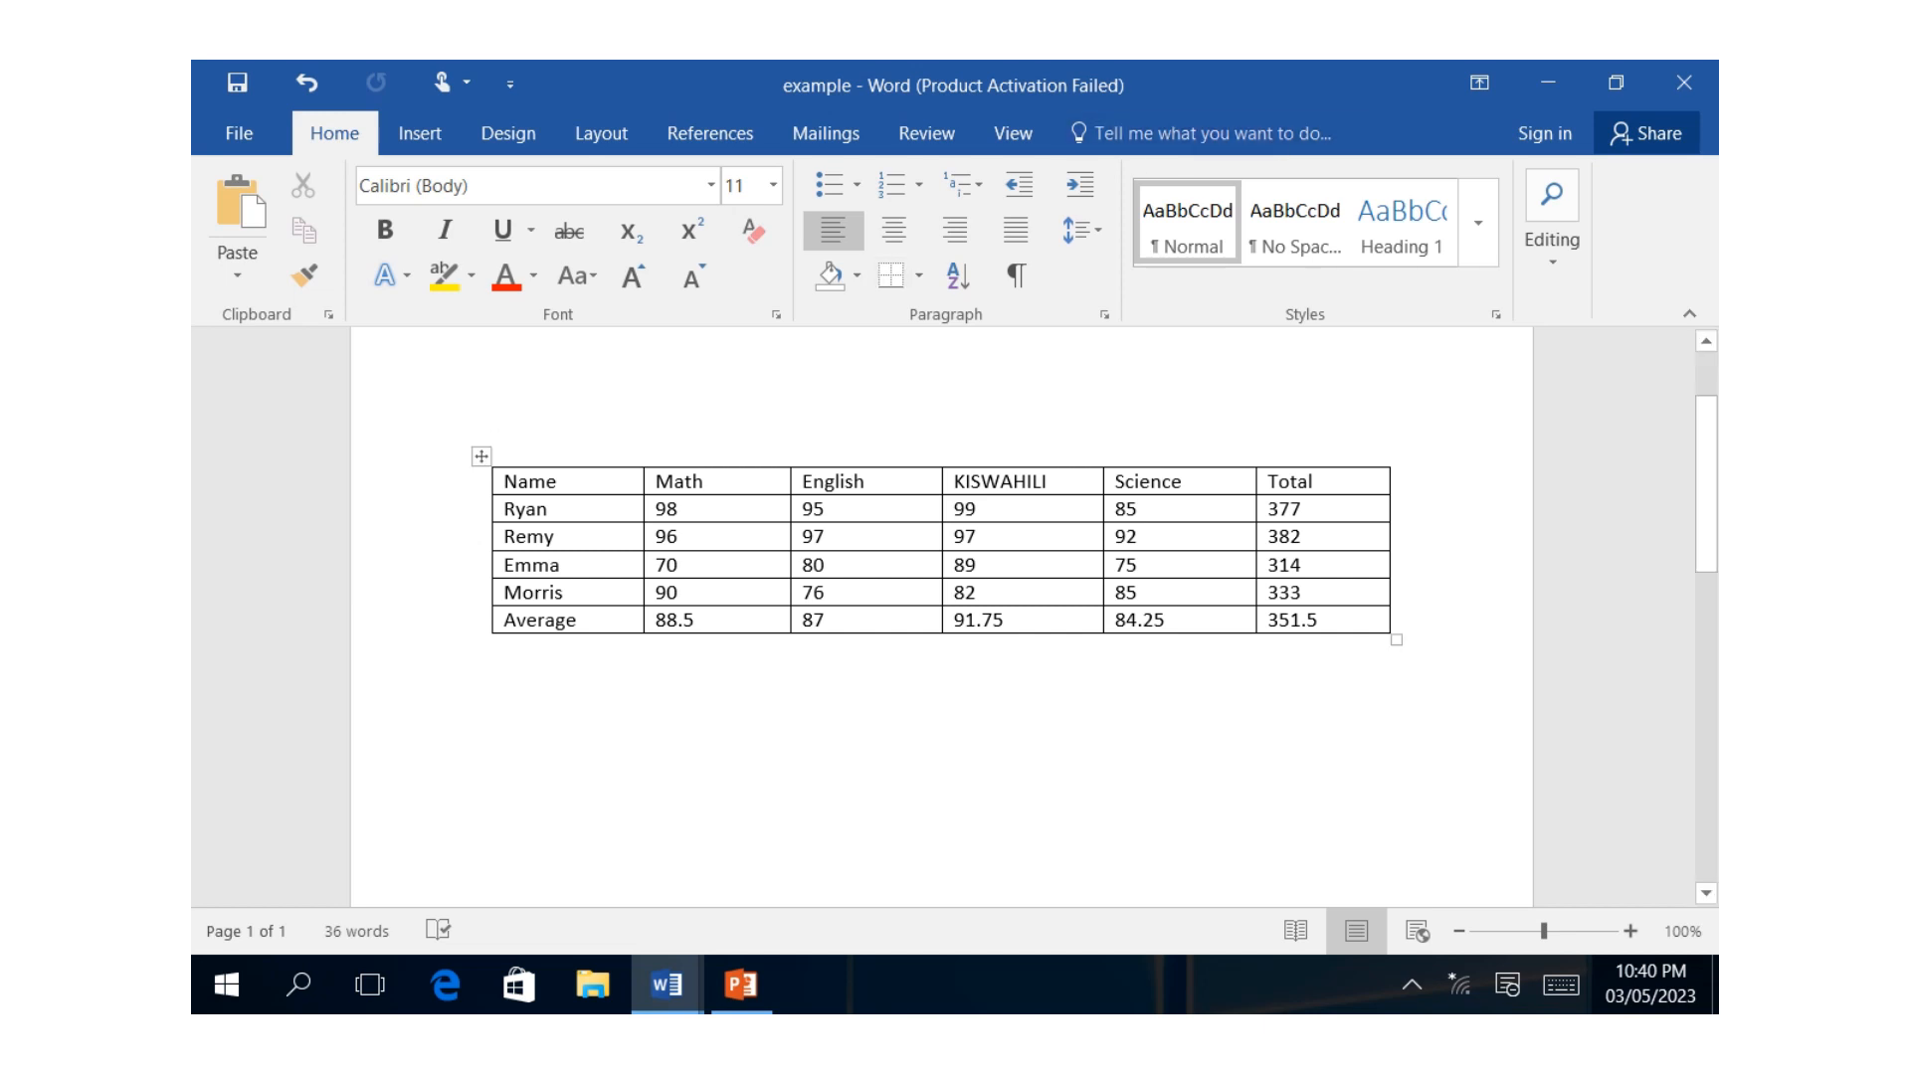
Insert a row above the table's header row and merge all its cells into one.
click(826, 537)
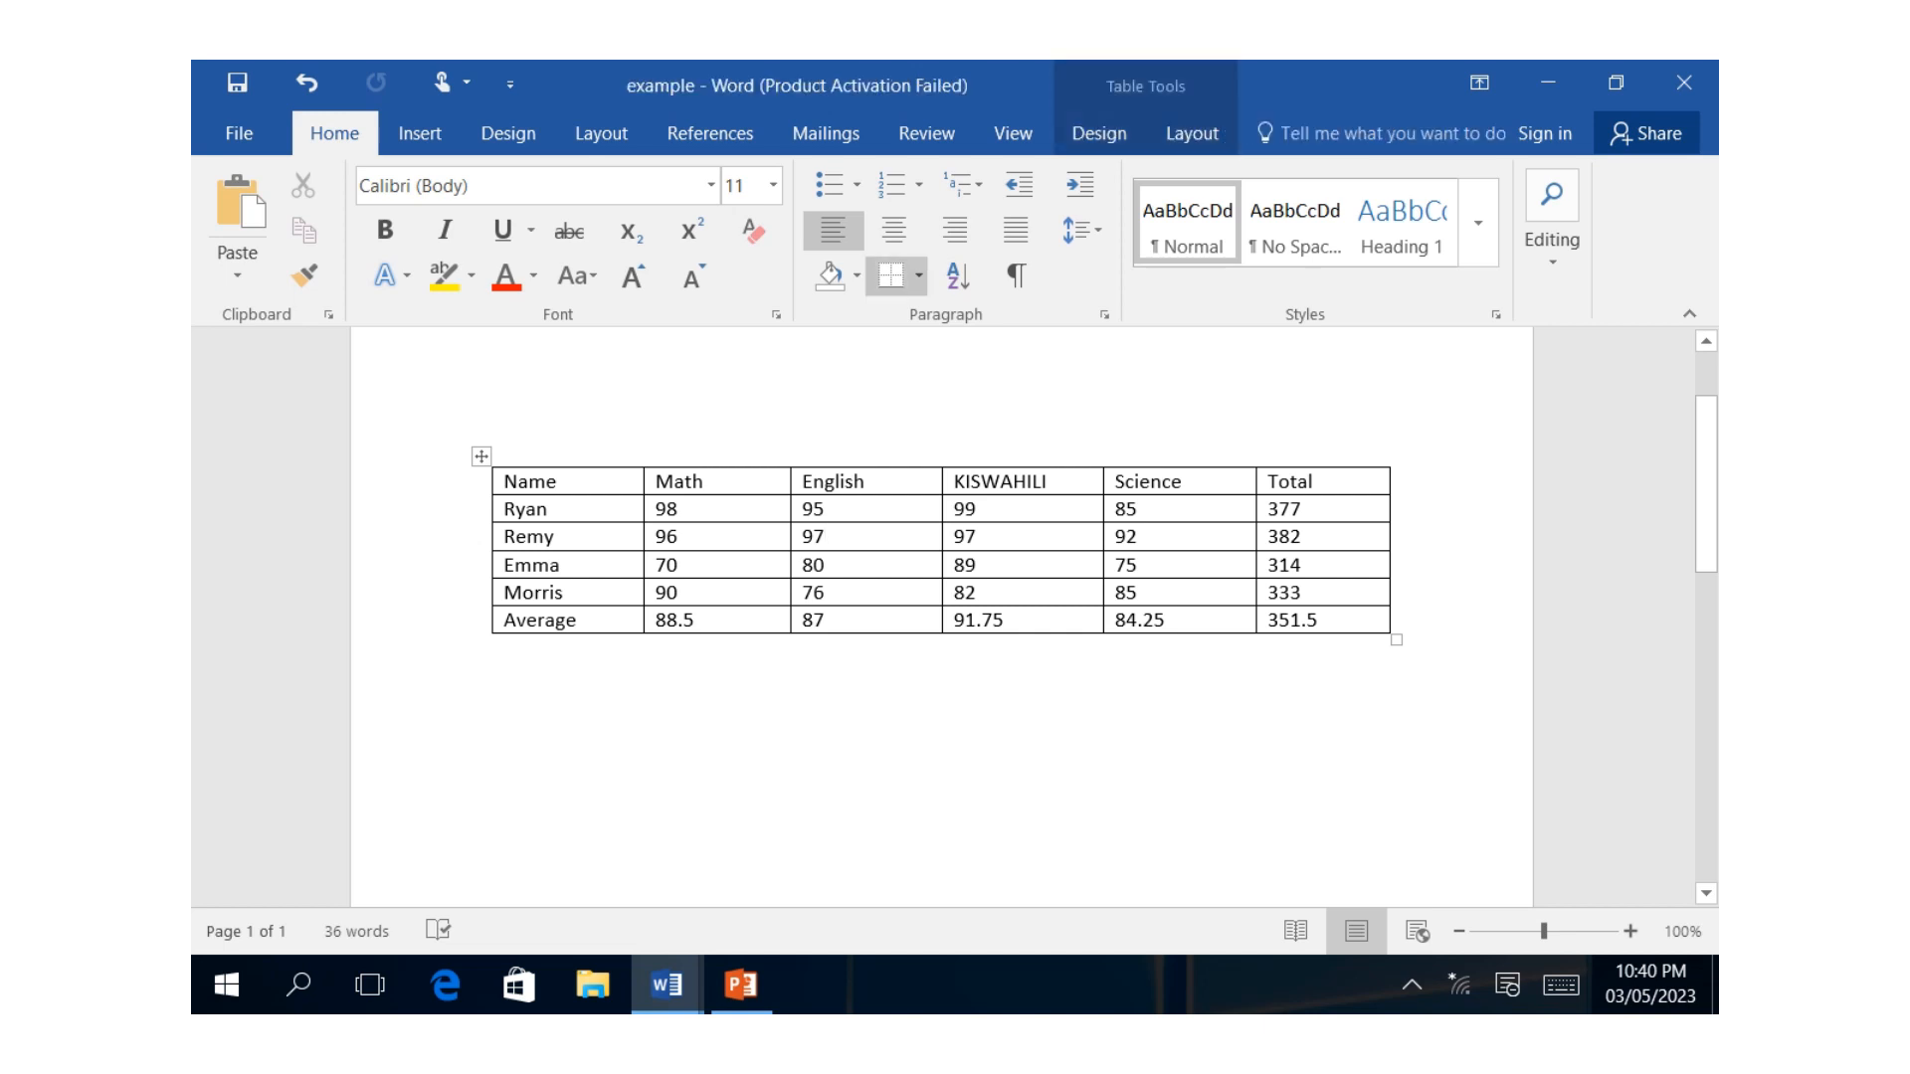
click(1192, 133)
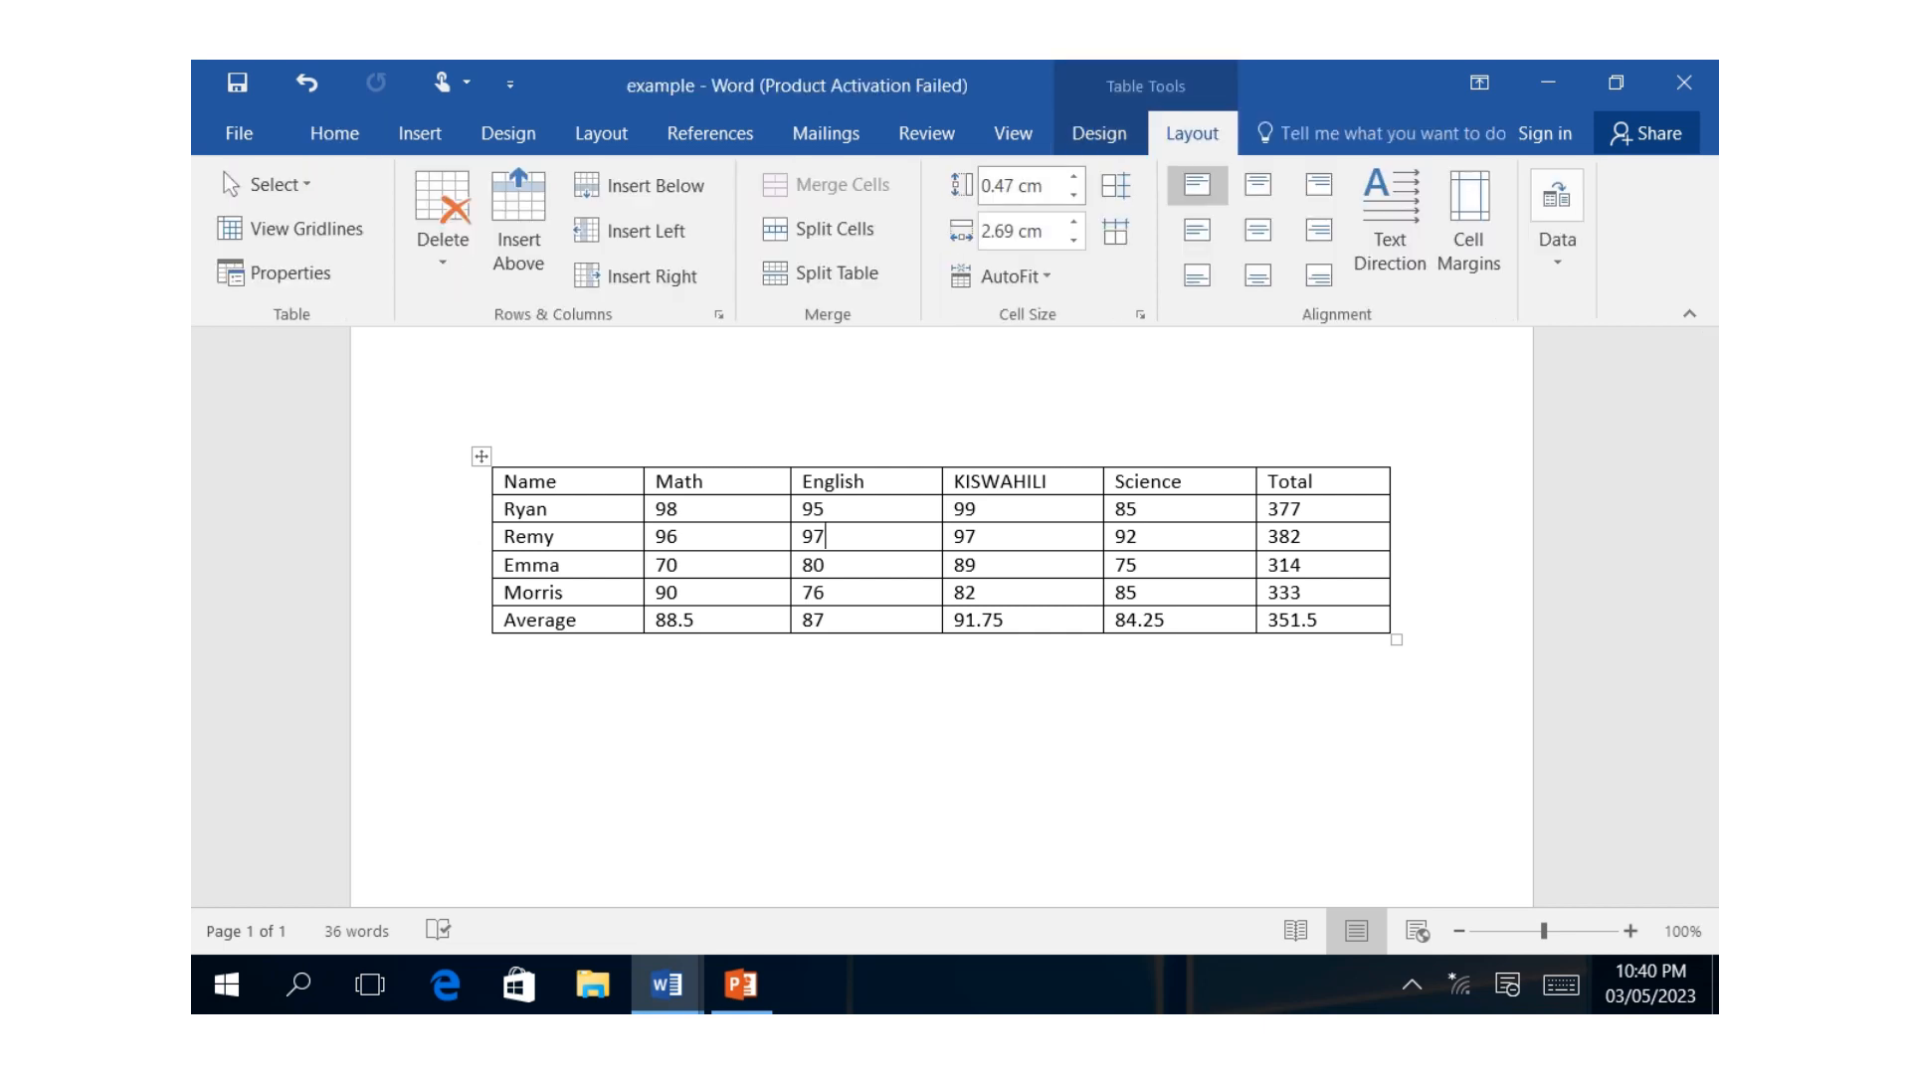
click(708, 483)
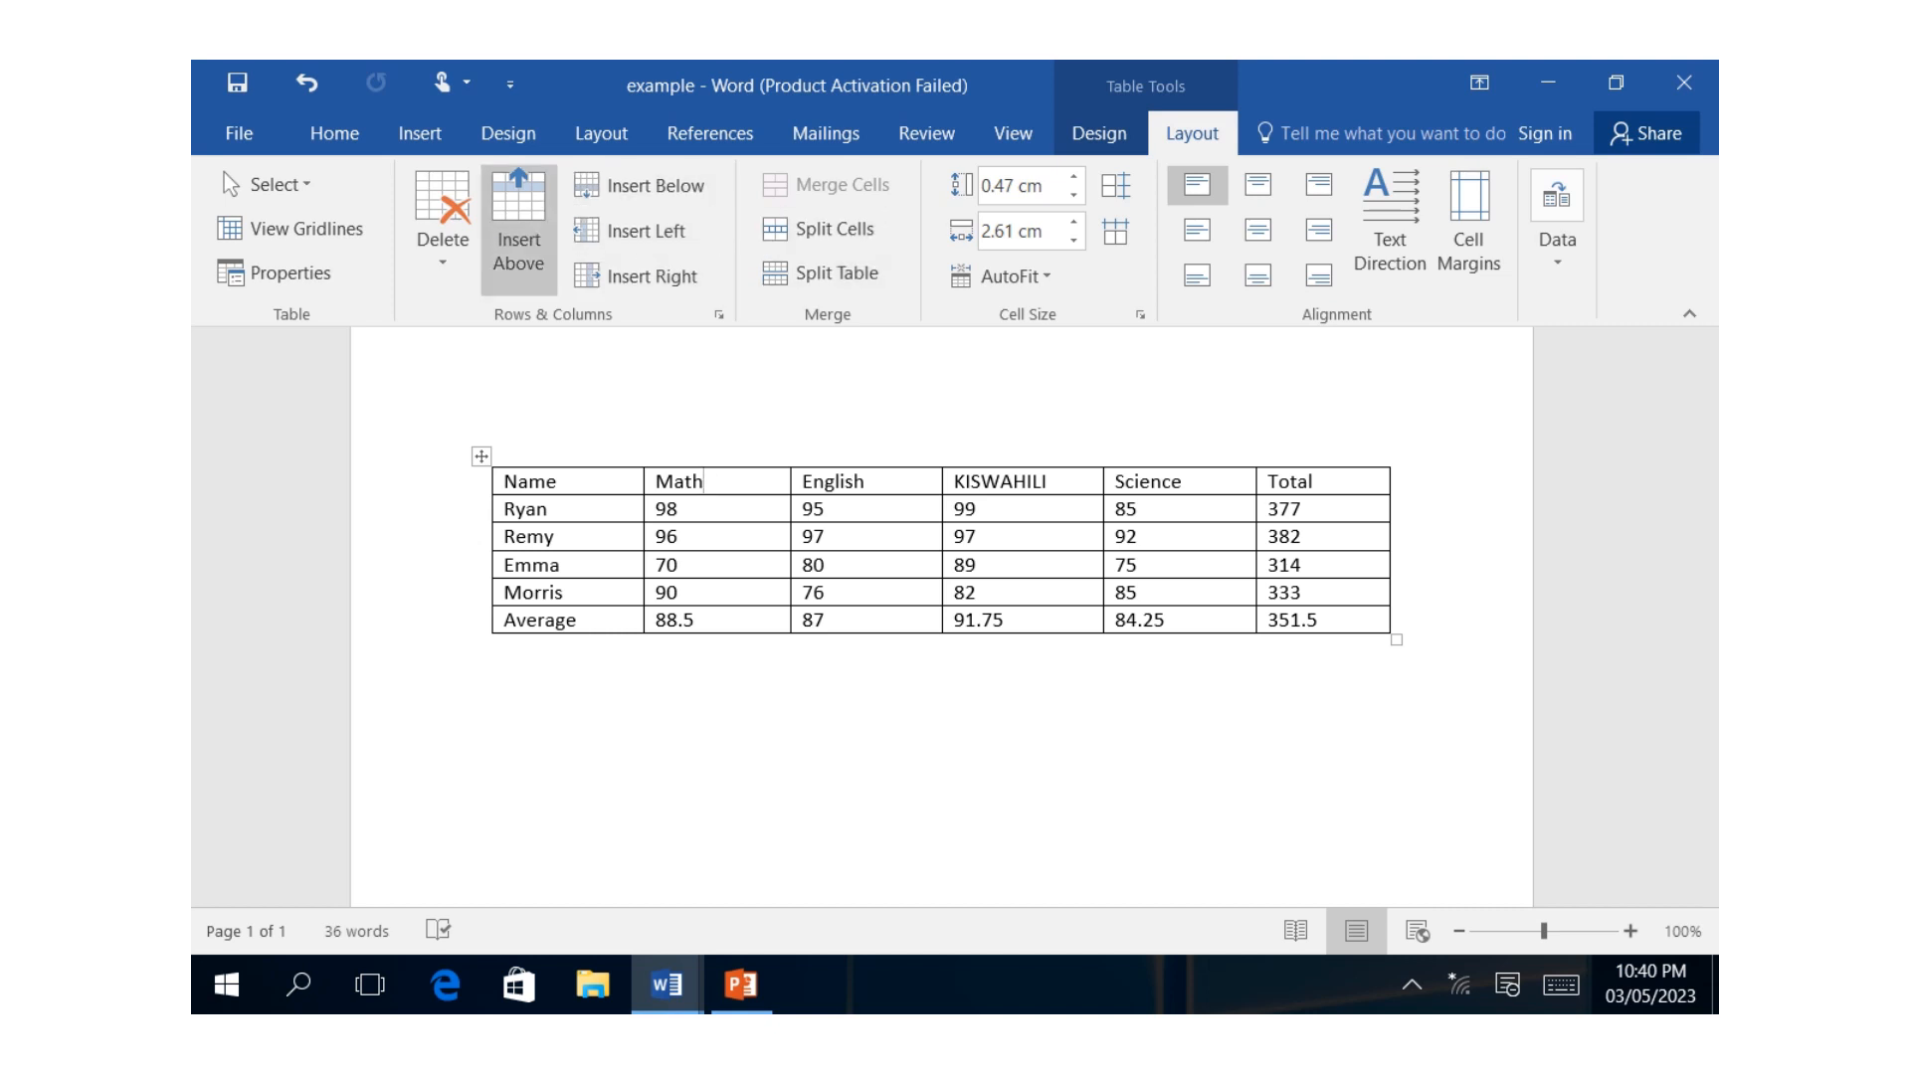
click(518, 231)
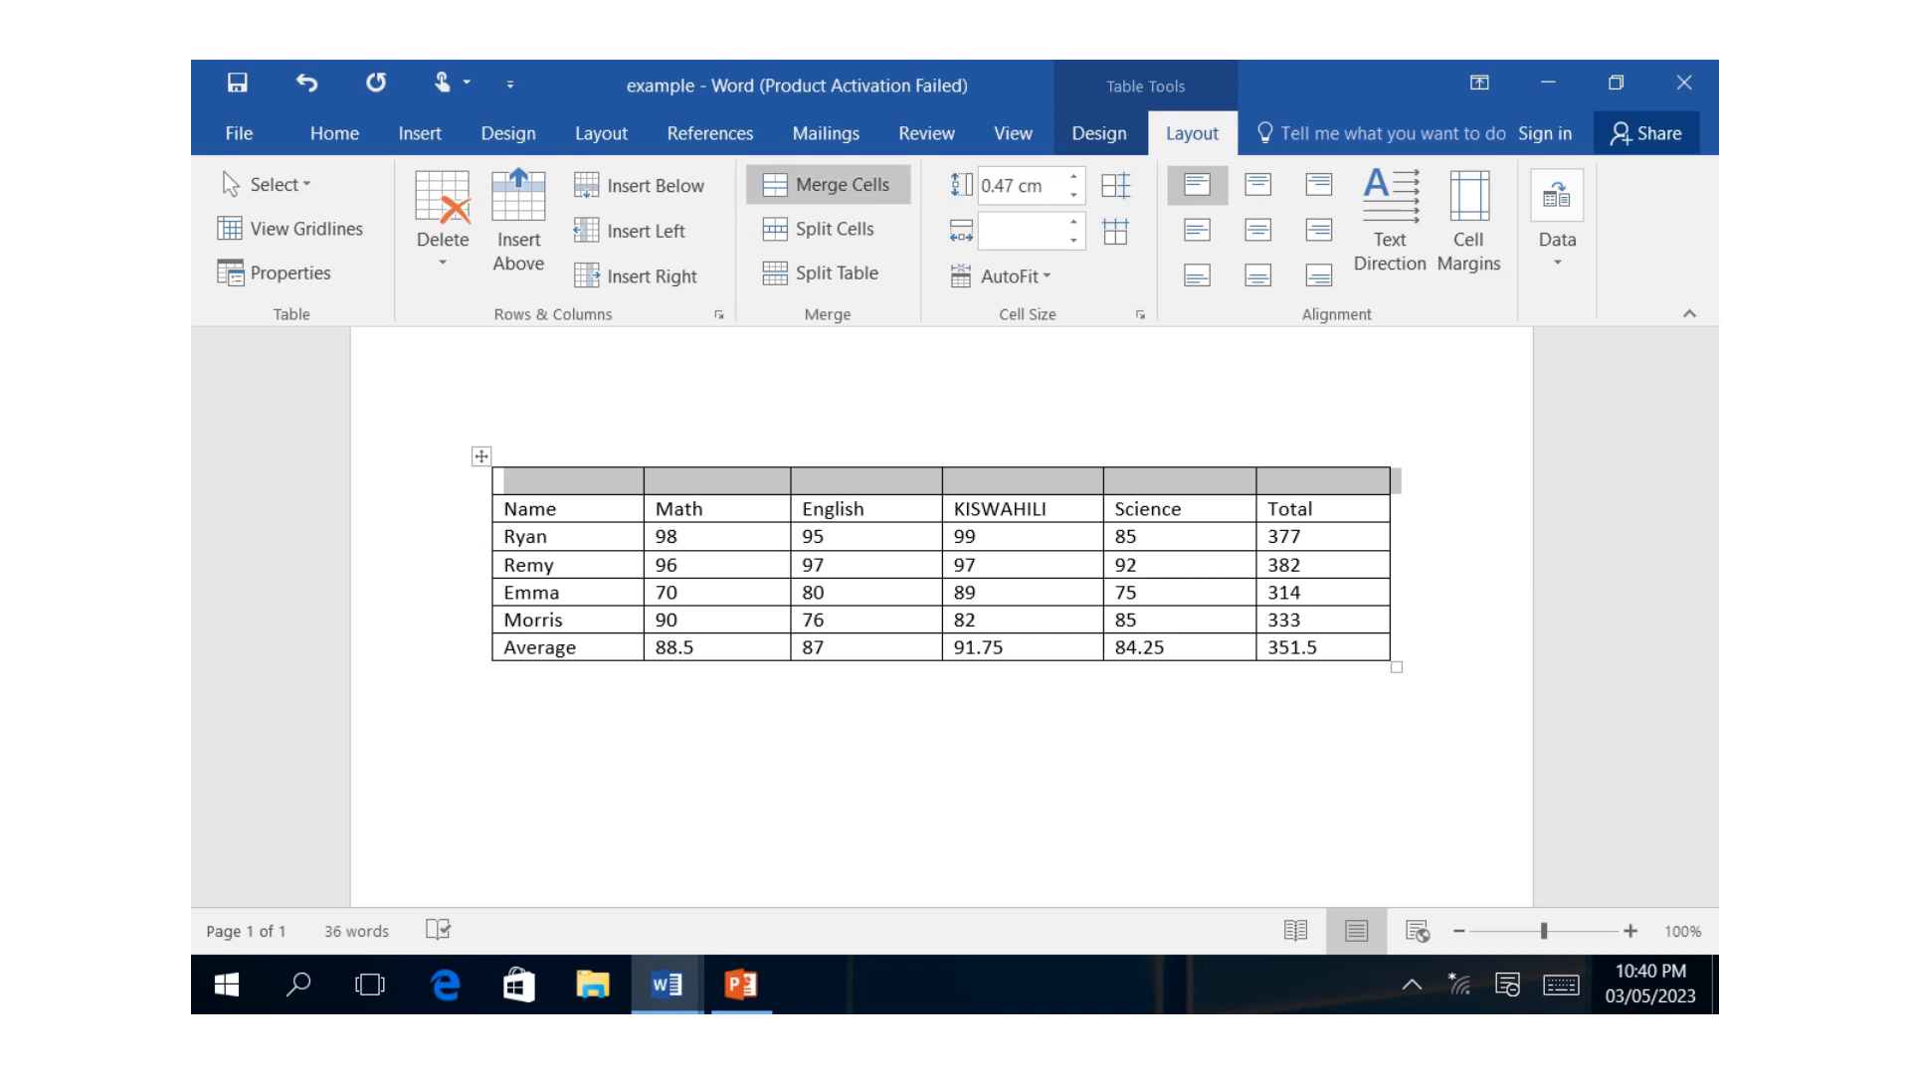
click(836, 185)
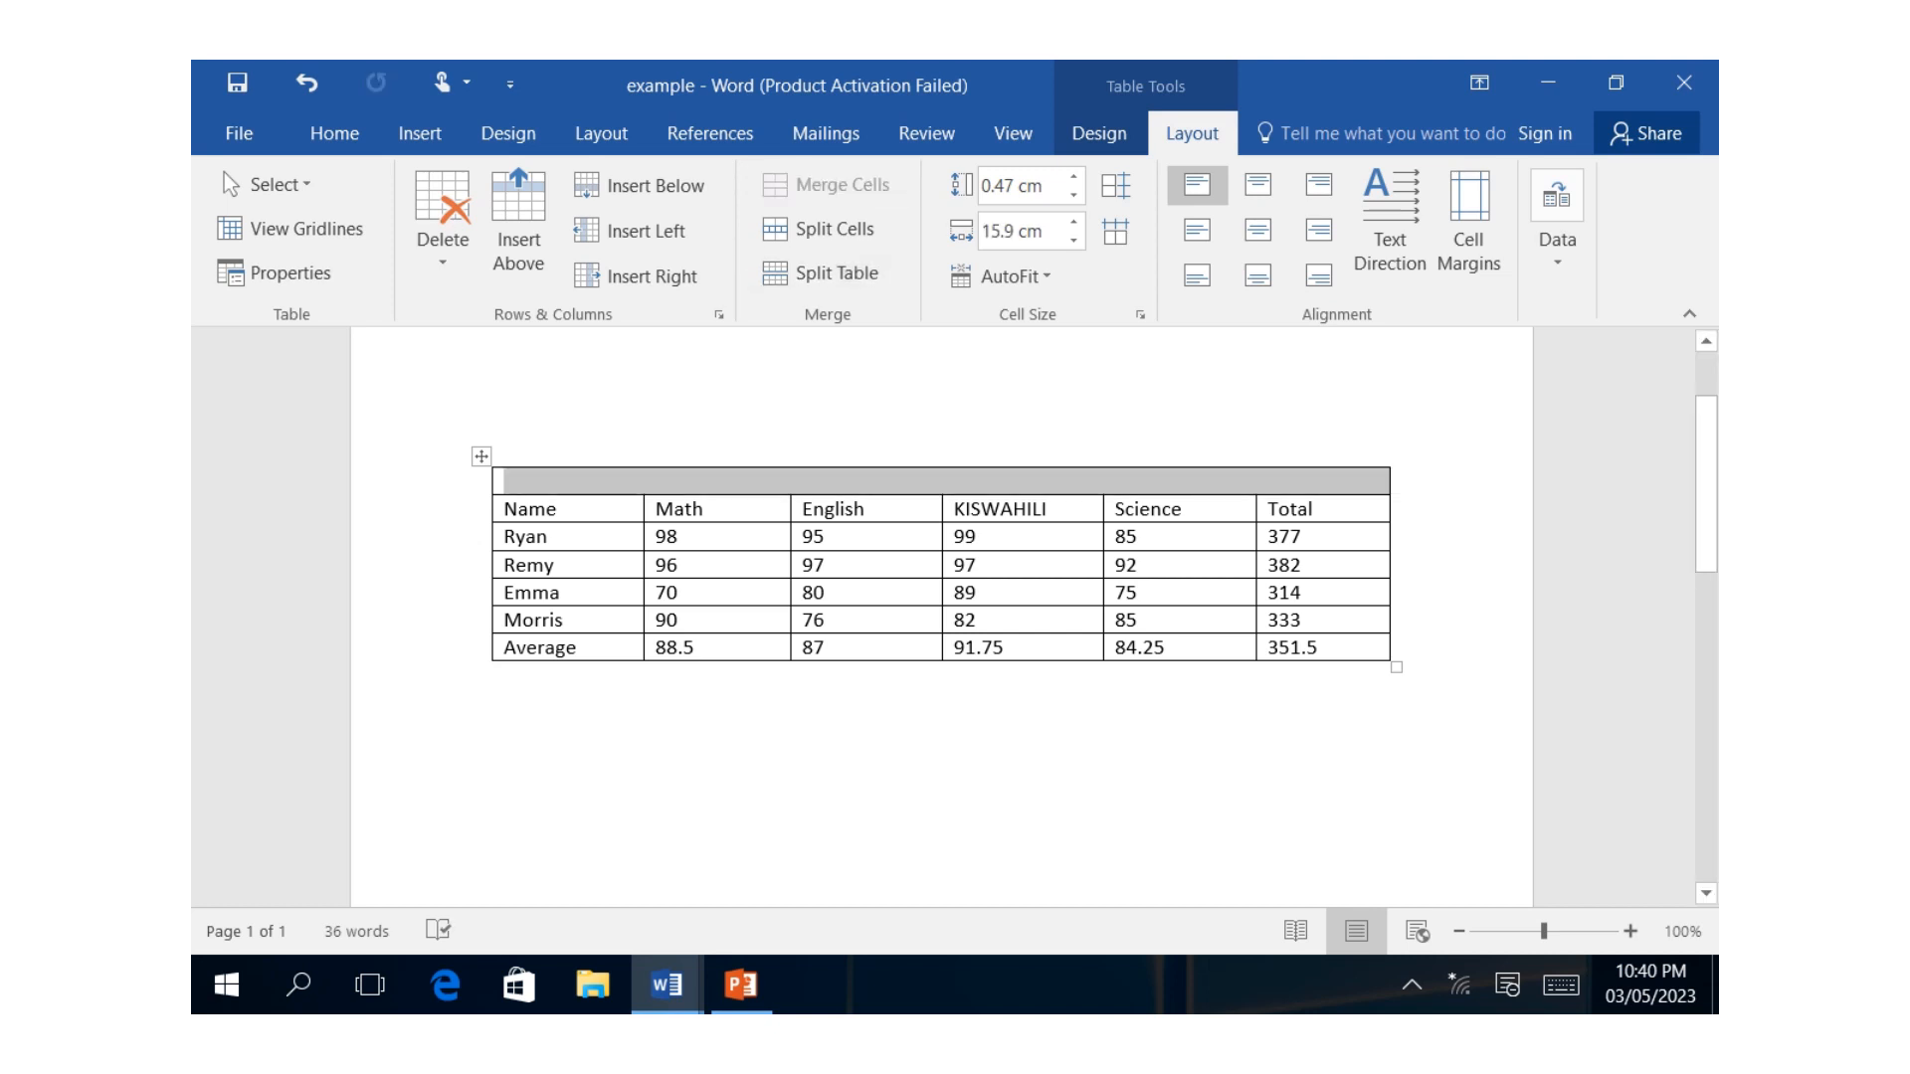
Enter the title Grade 4 in the merged row above the column headings.
click(505, 482)
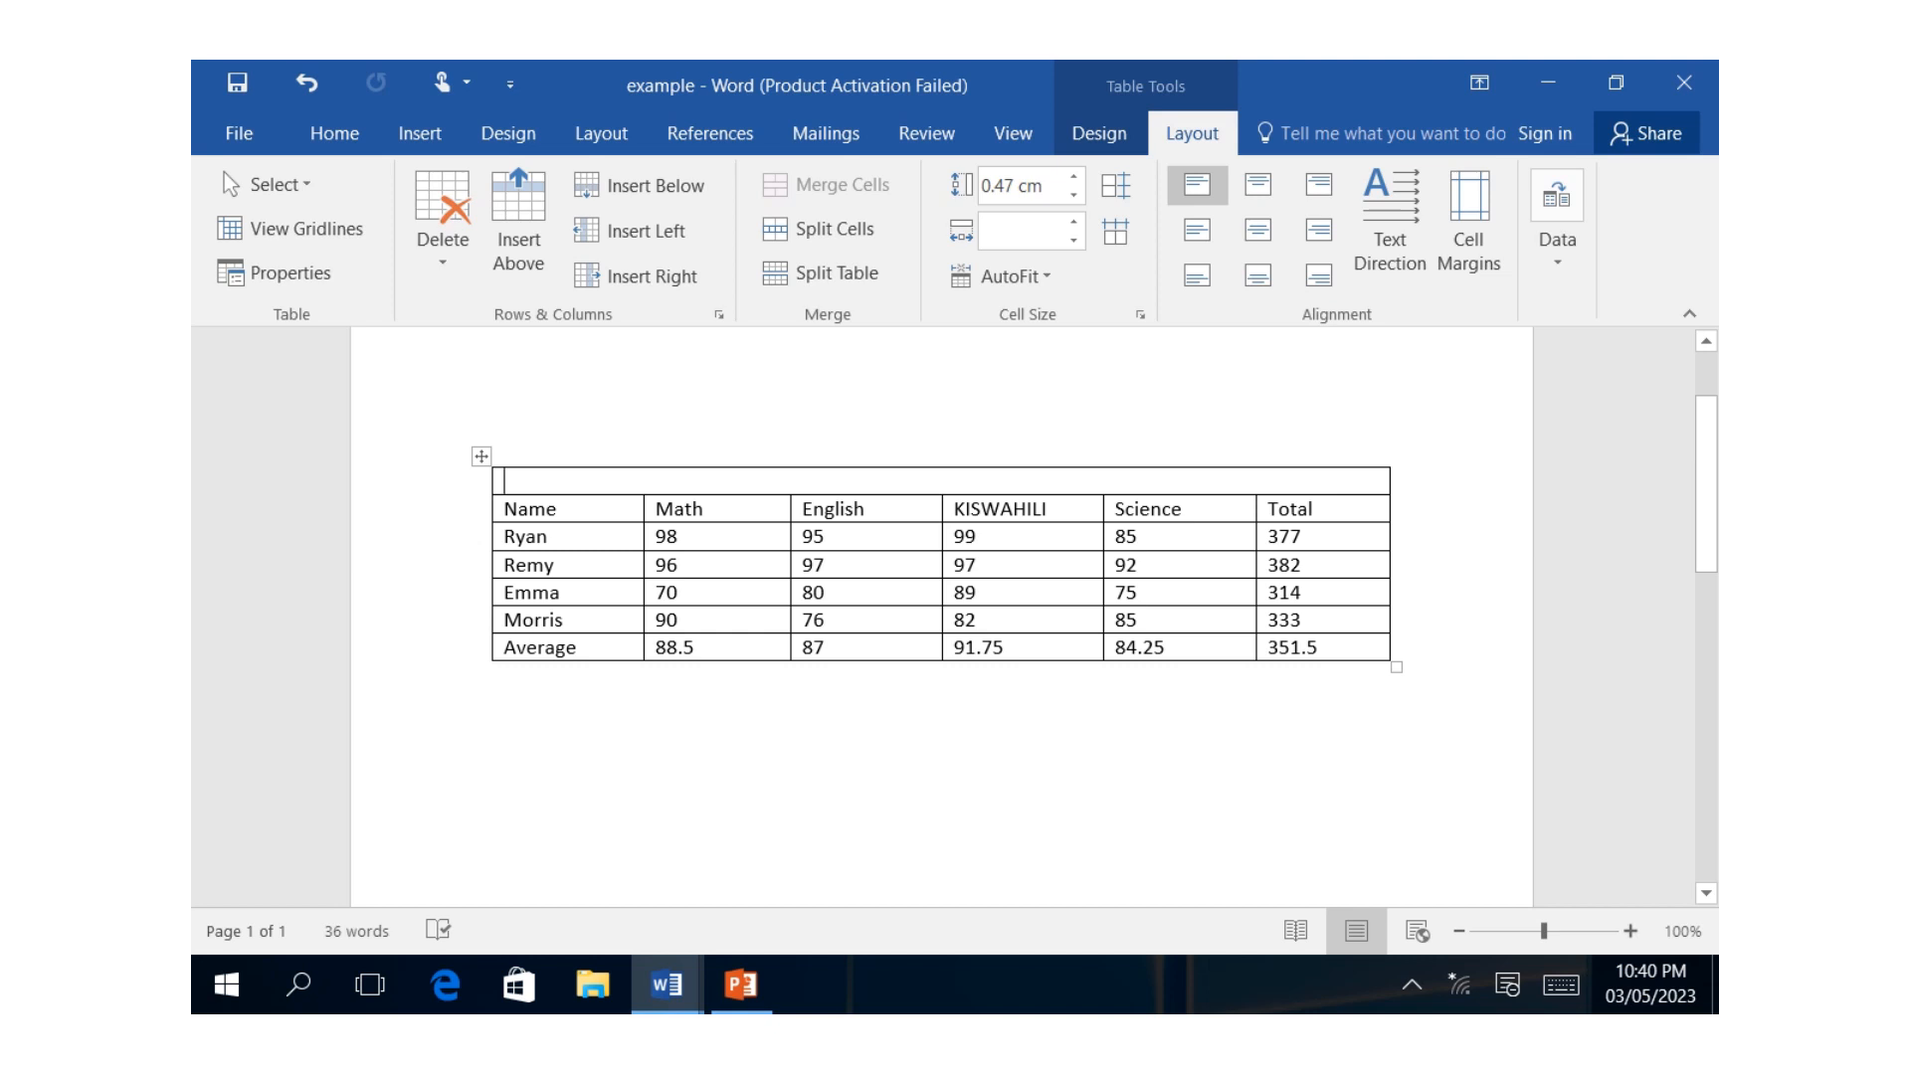
click(1561, 985)
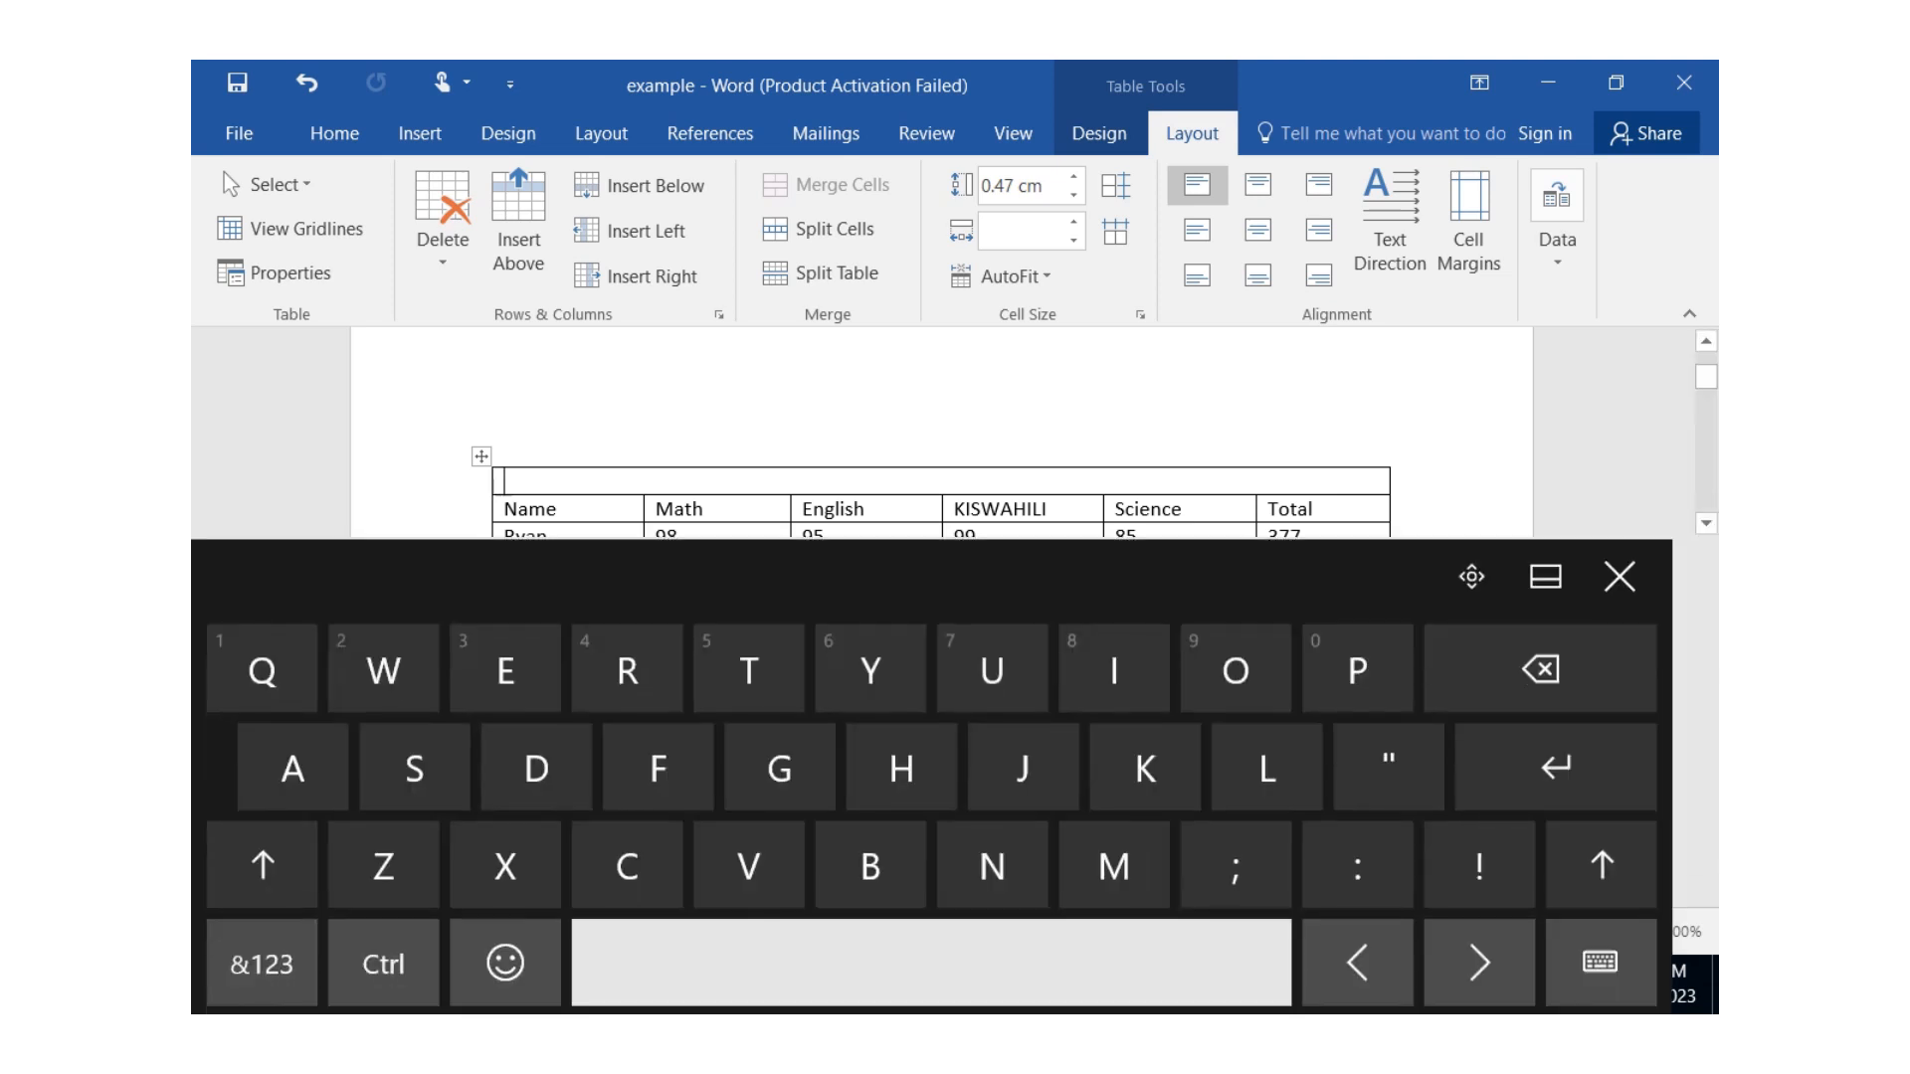
click(627, 862)
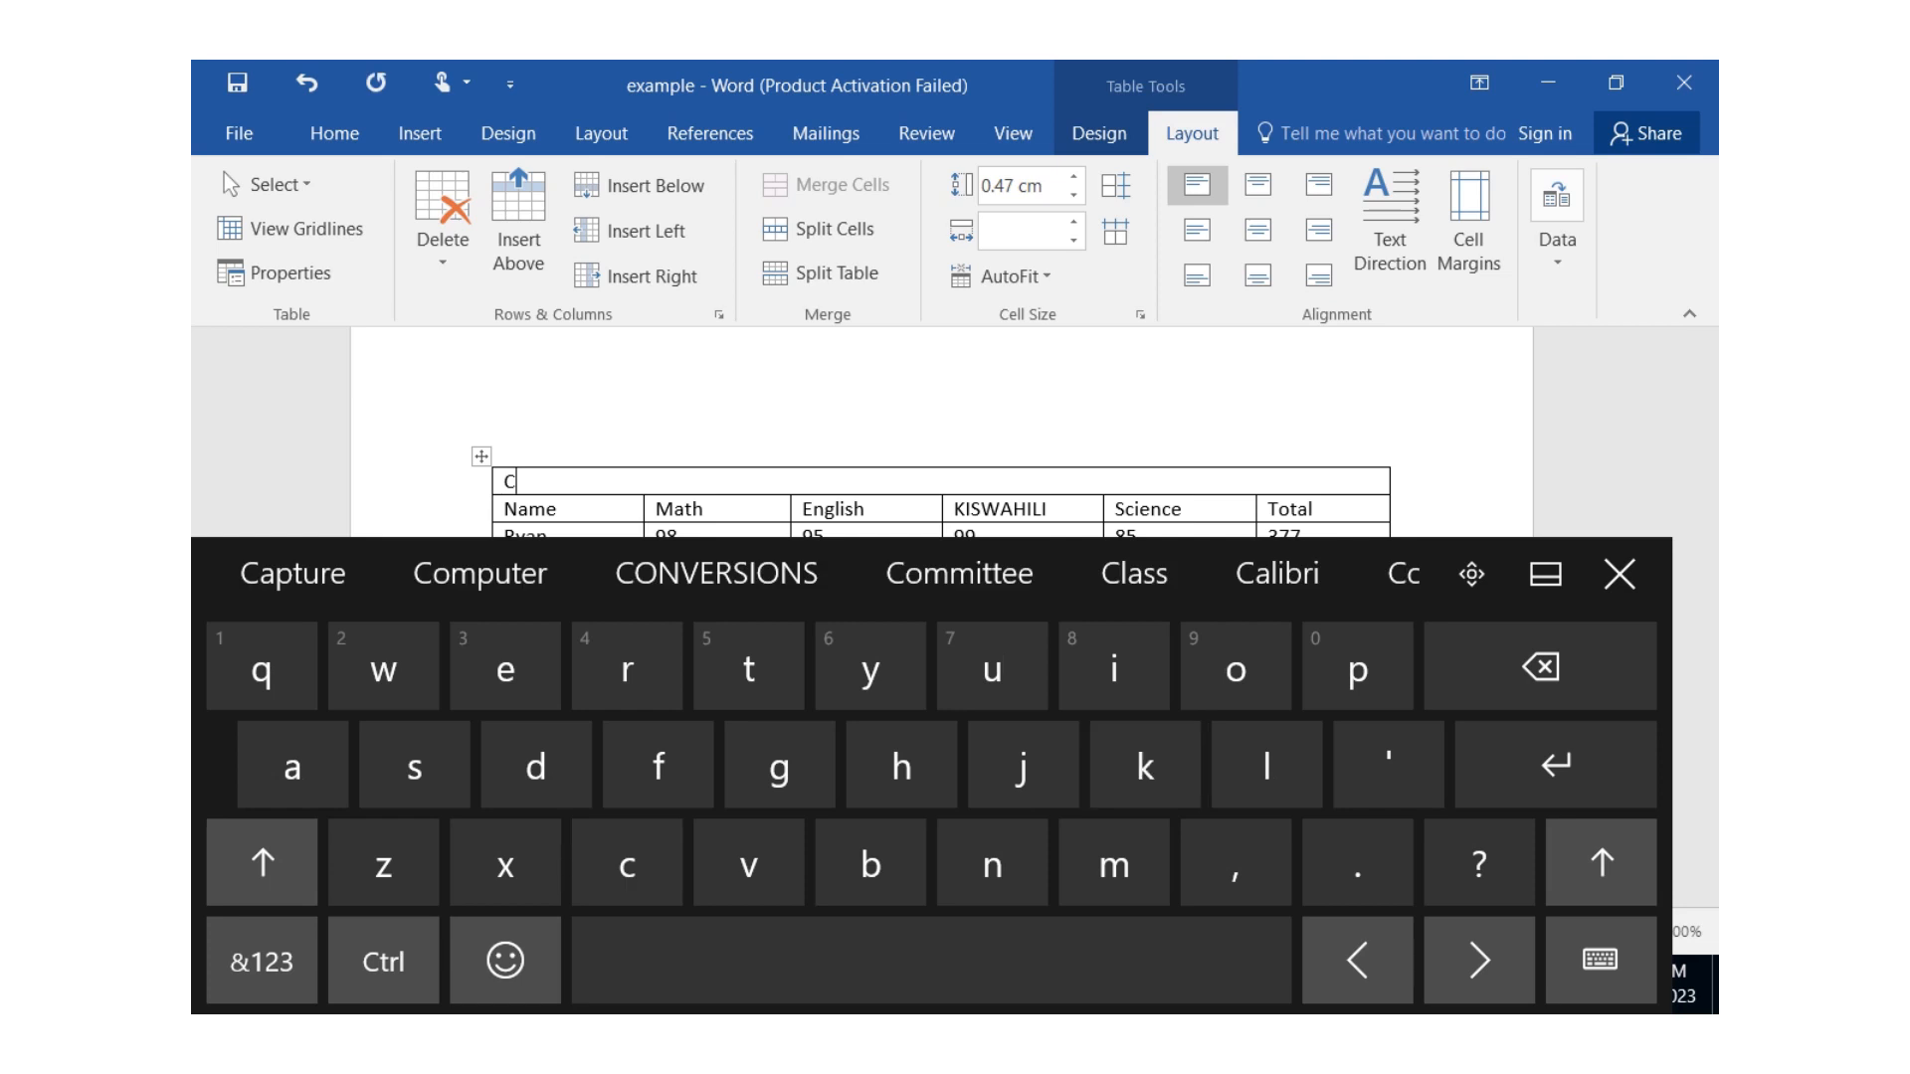
click(1539, 667)
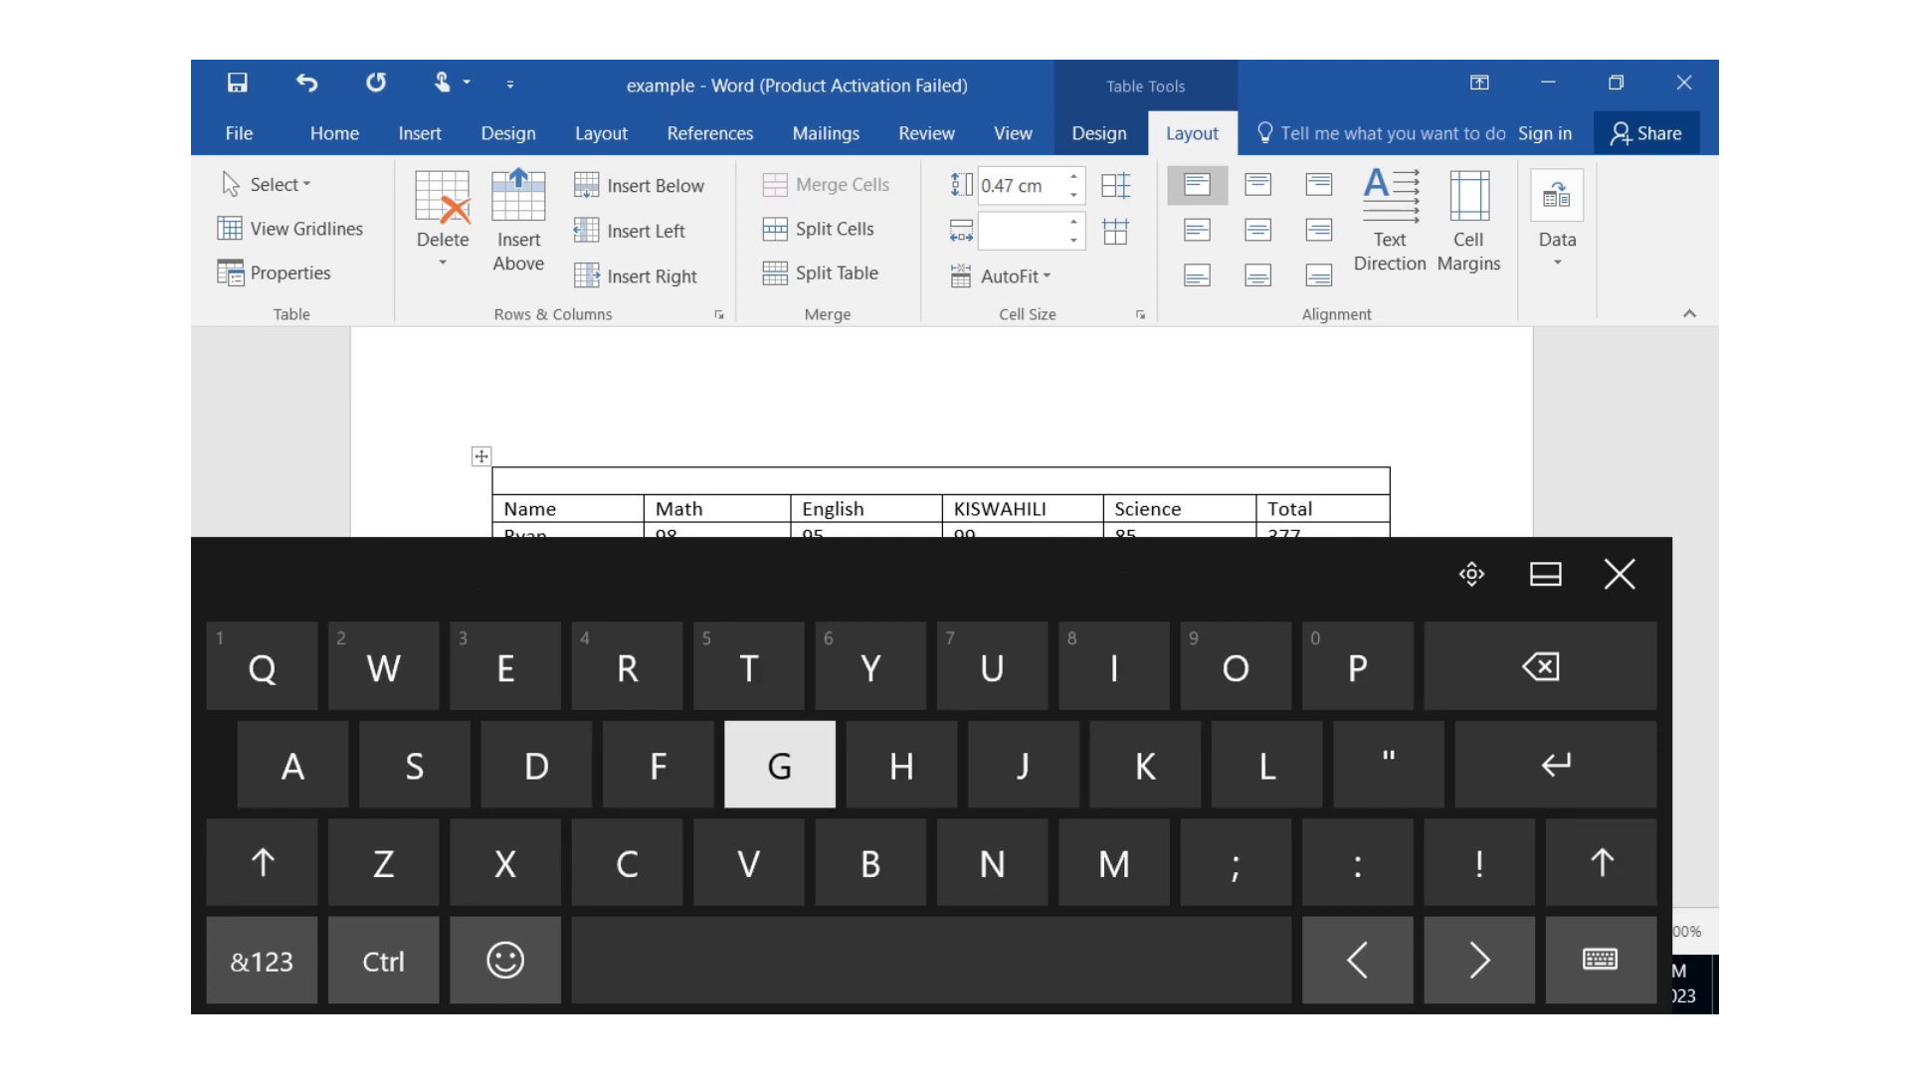
click(779, 766)
click(626, 666)
click(292, 766)
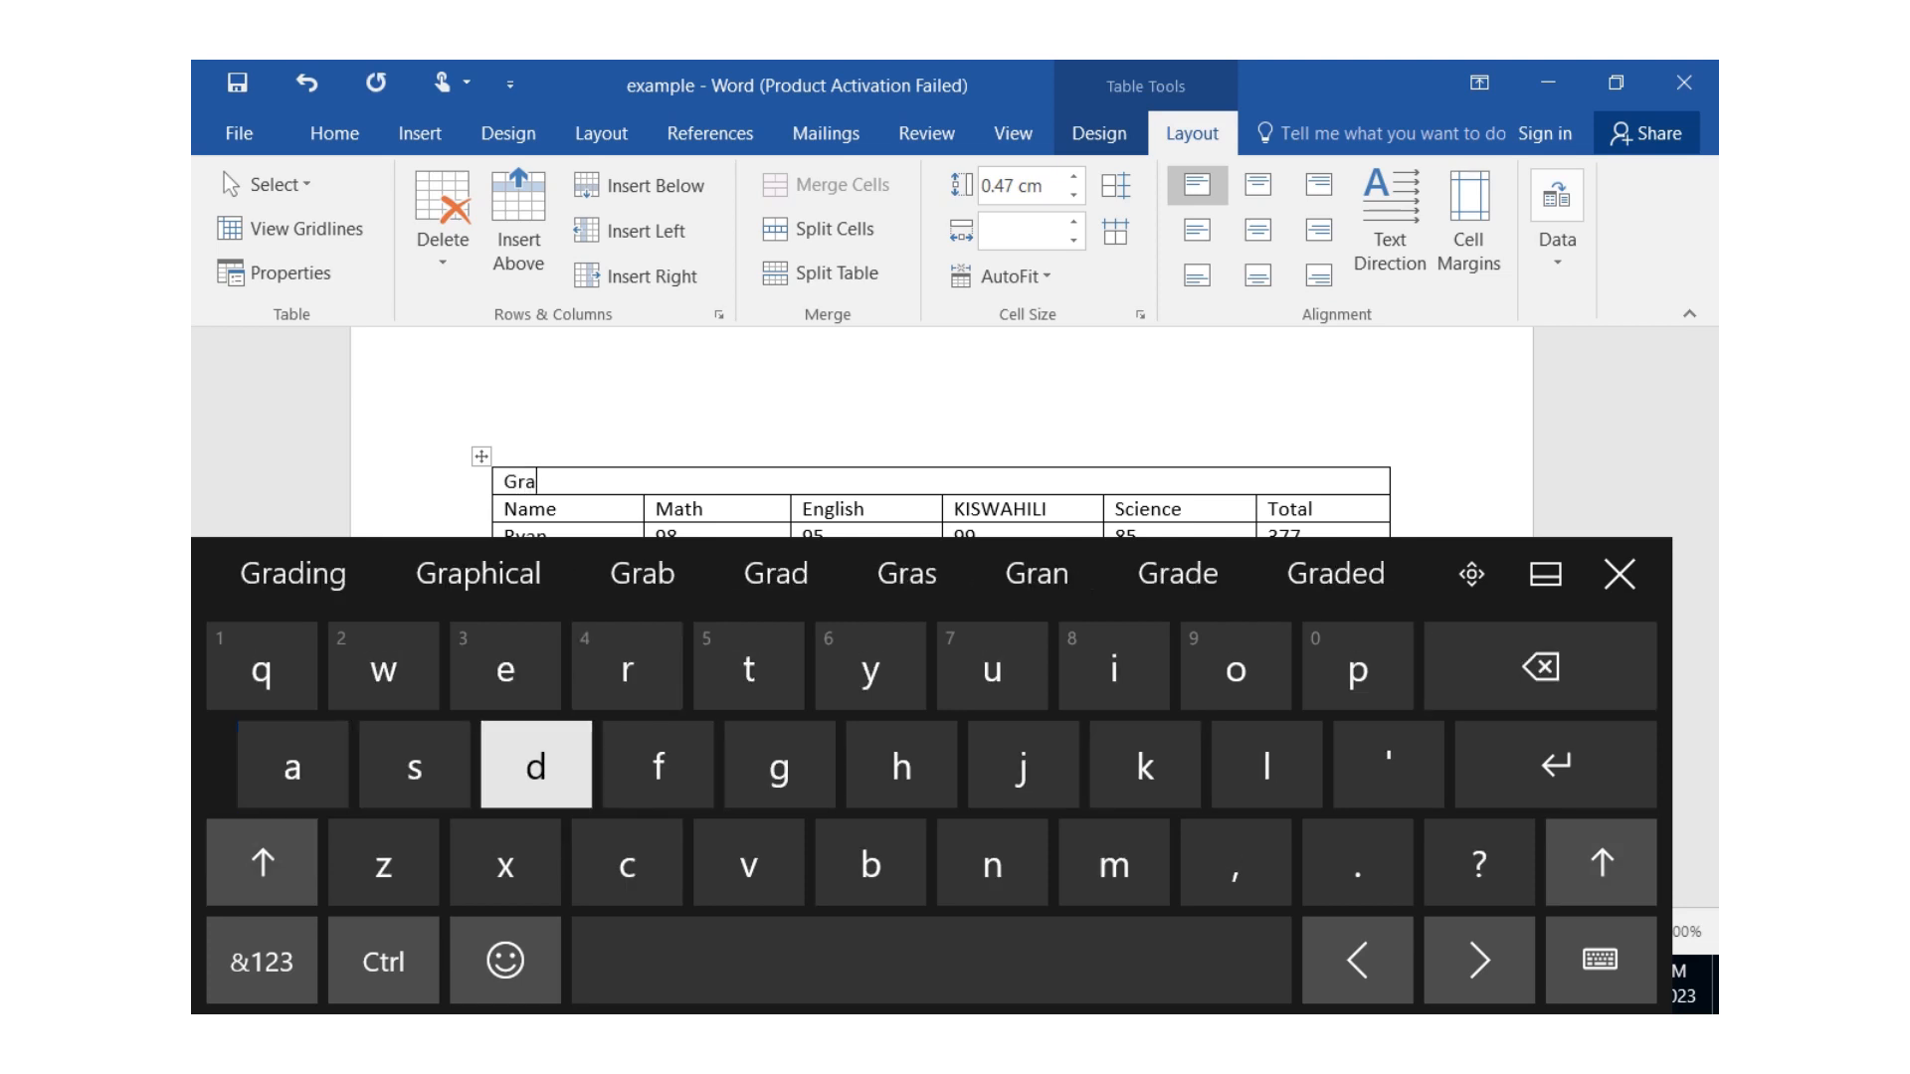
click(536, 766)
click(505, 667)
click(932, 960)
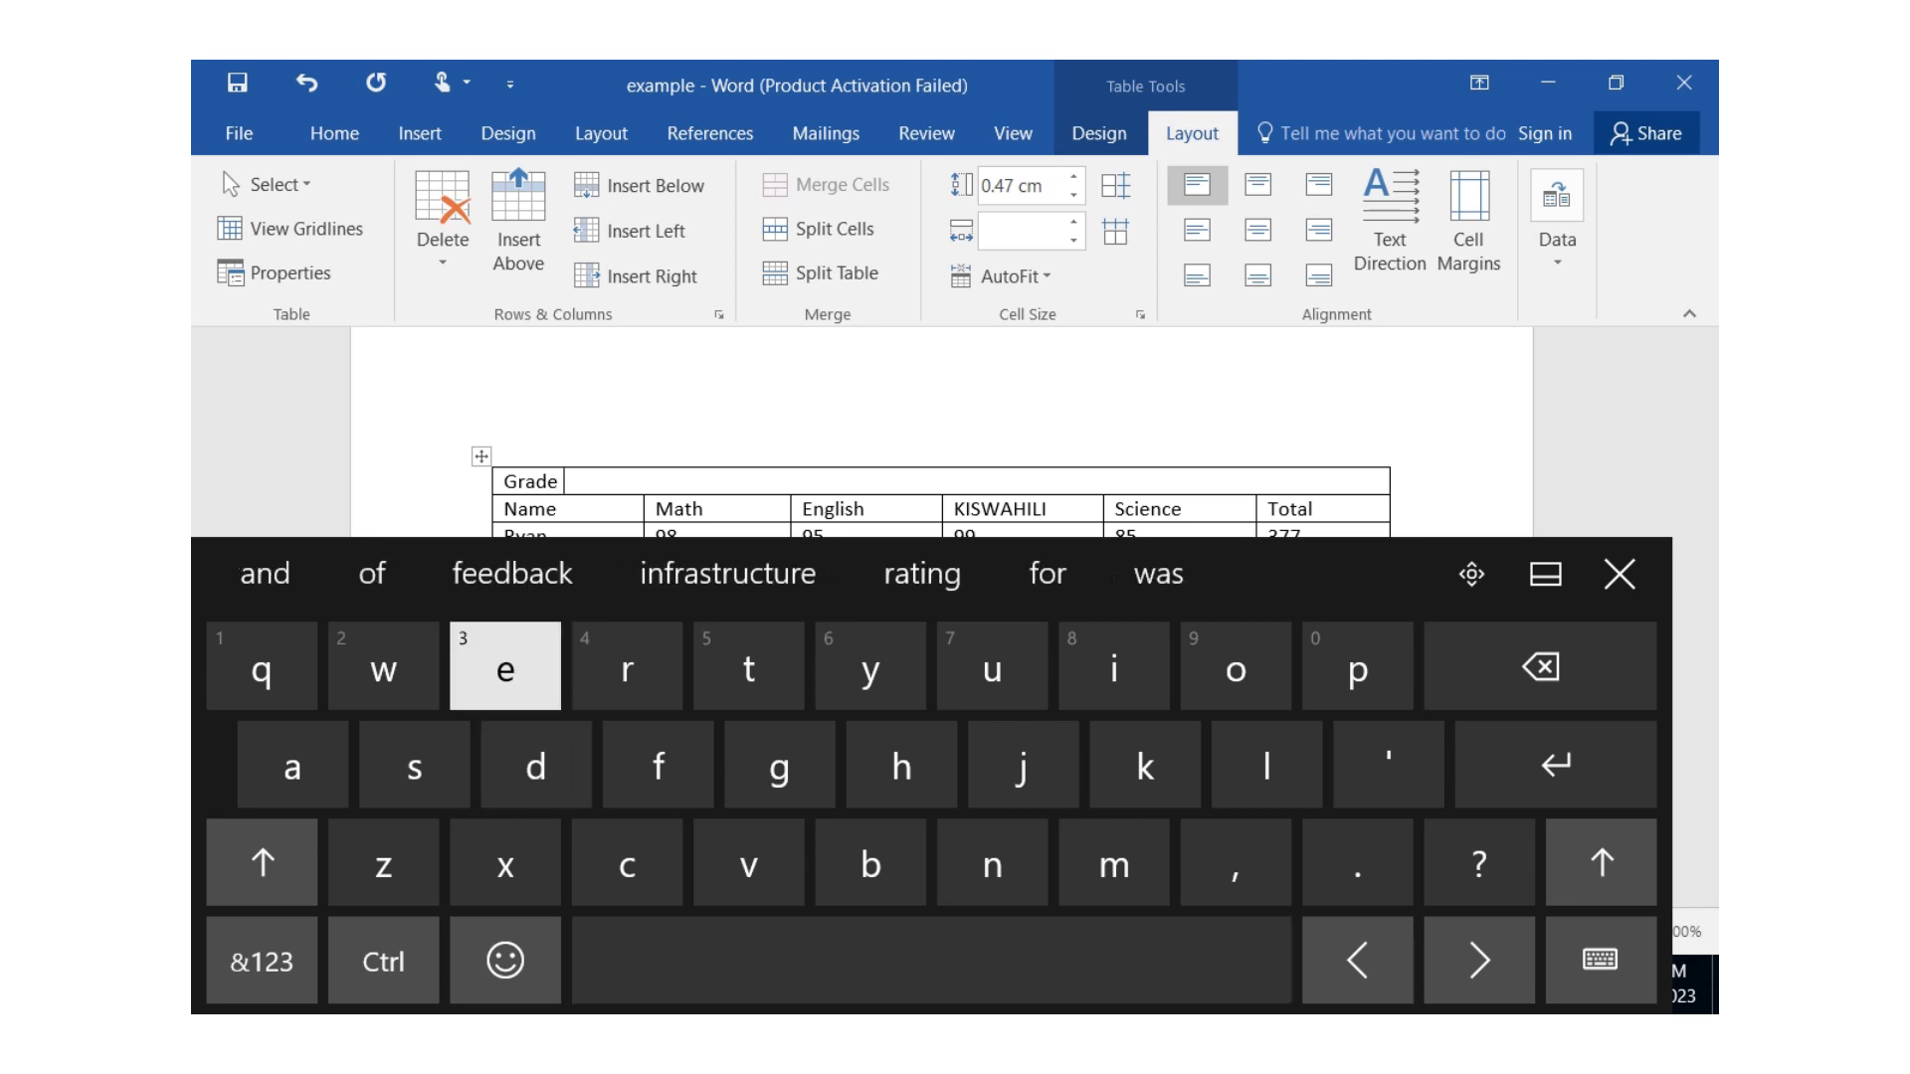
click(261, 961)
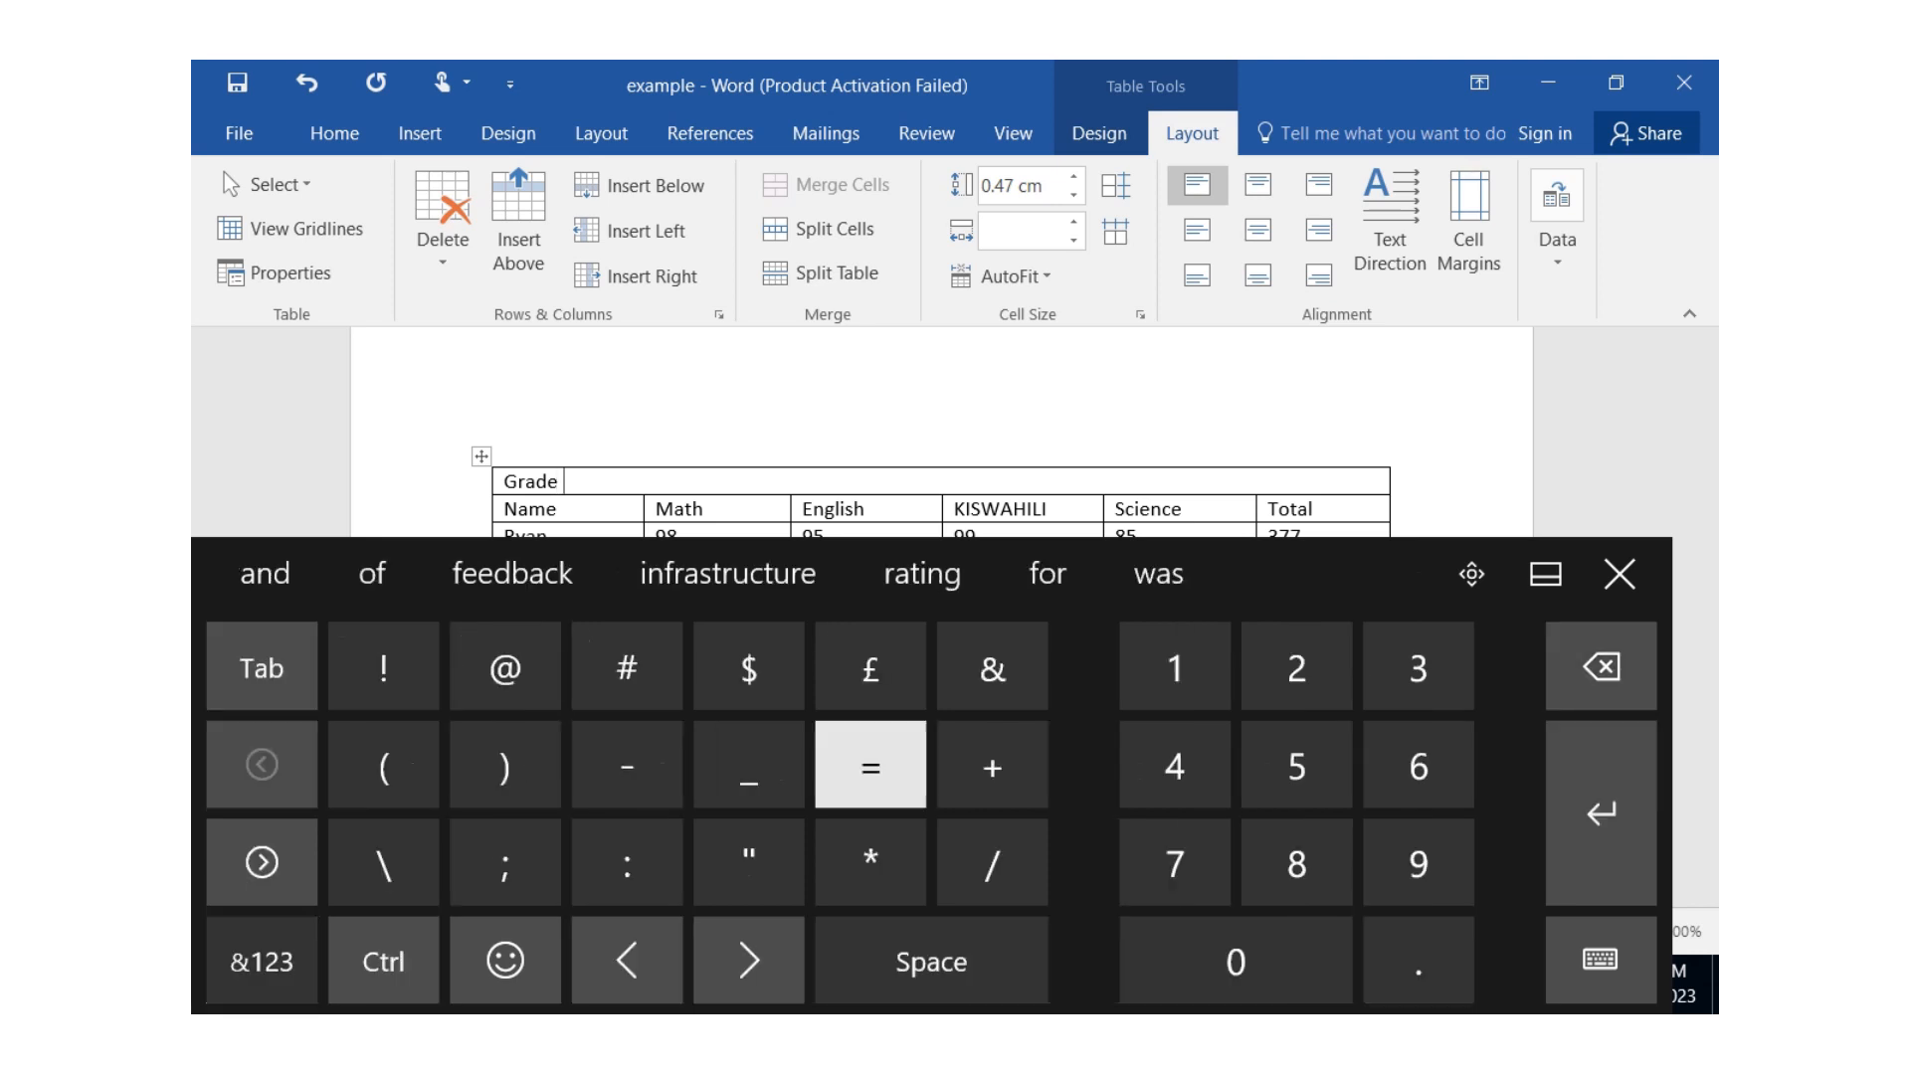
click(1175, 765)
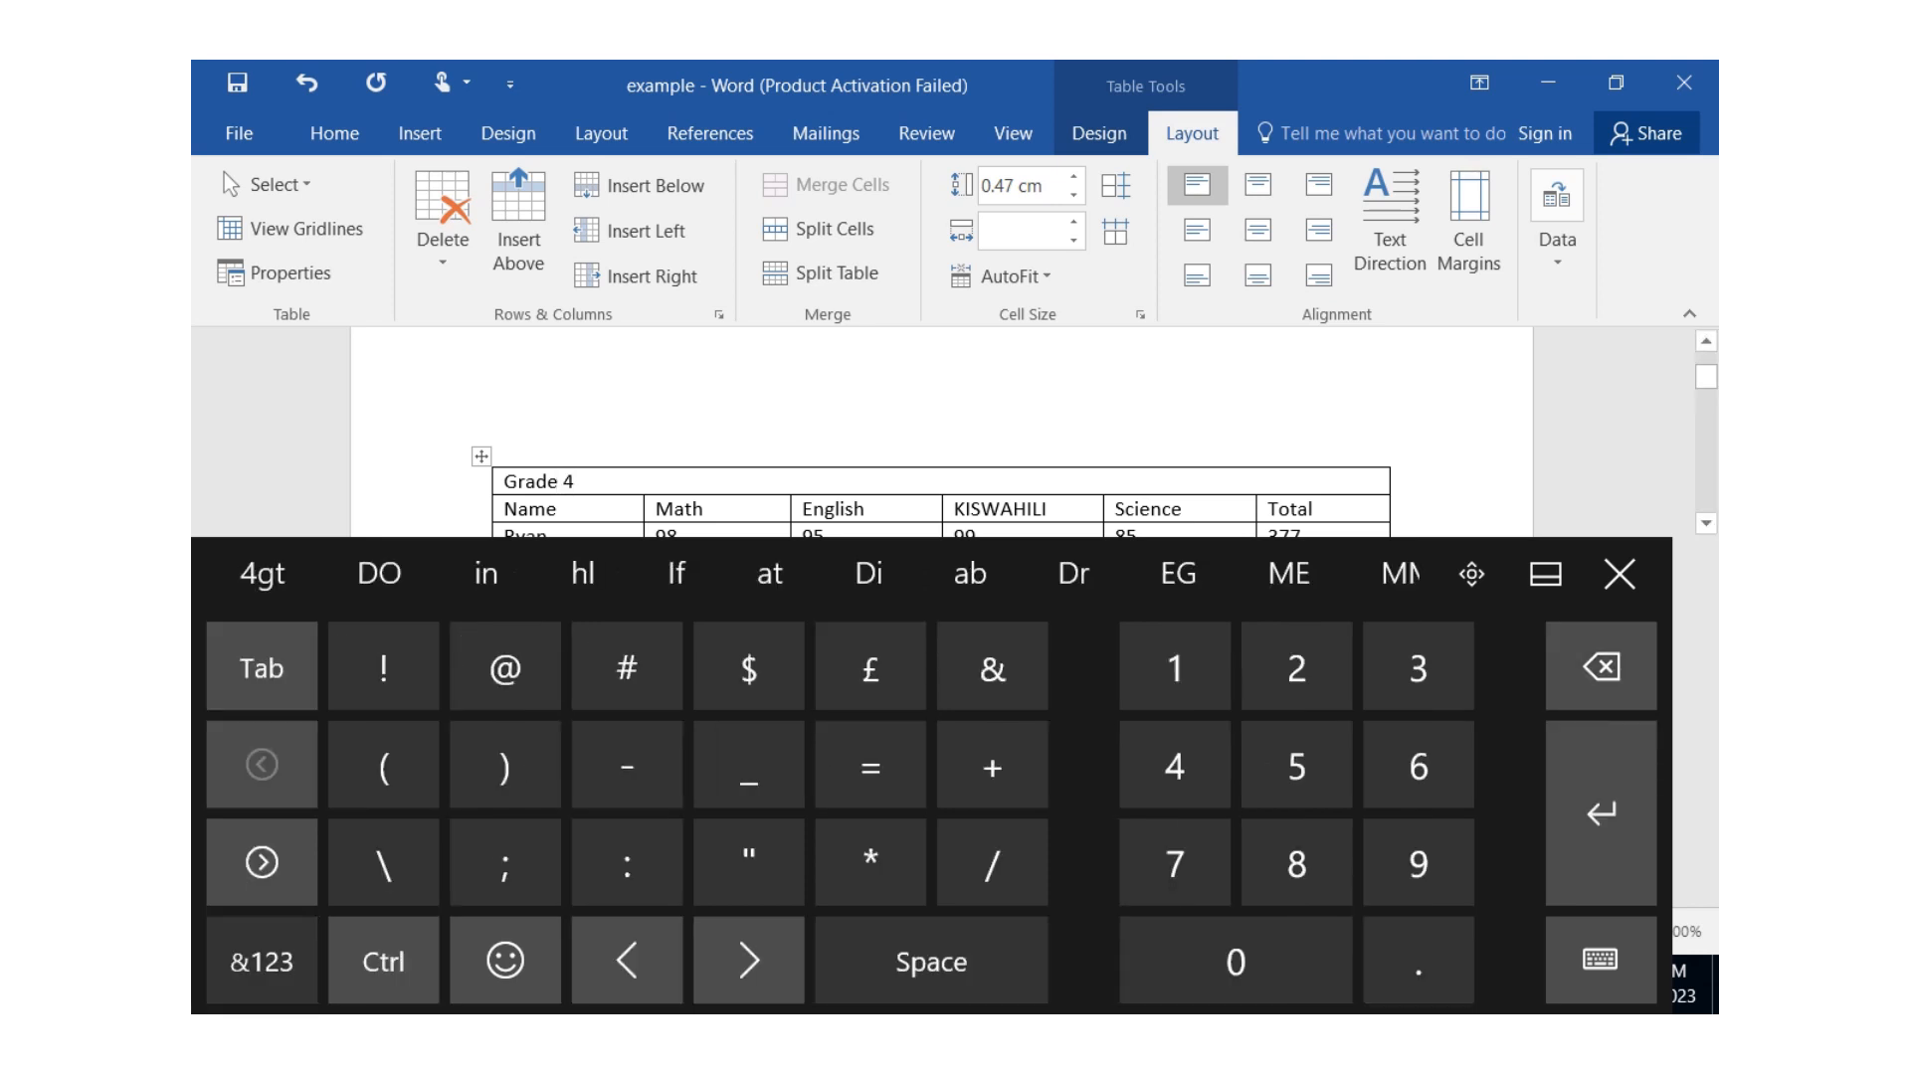
Center the Grade 4 title horizontally in the merged row above the column headings, and close the on-screen keyboard.
drag(576, 482, 505, 482)
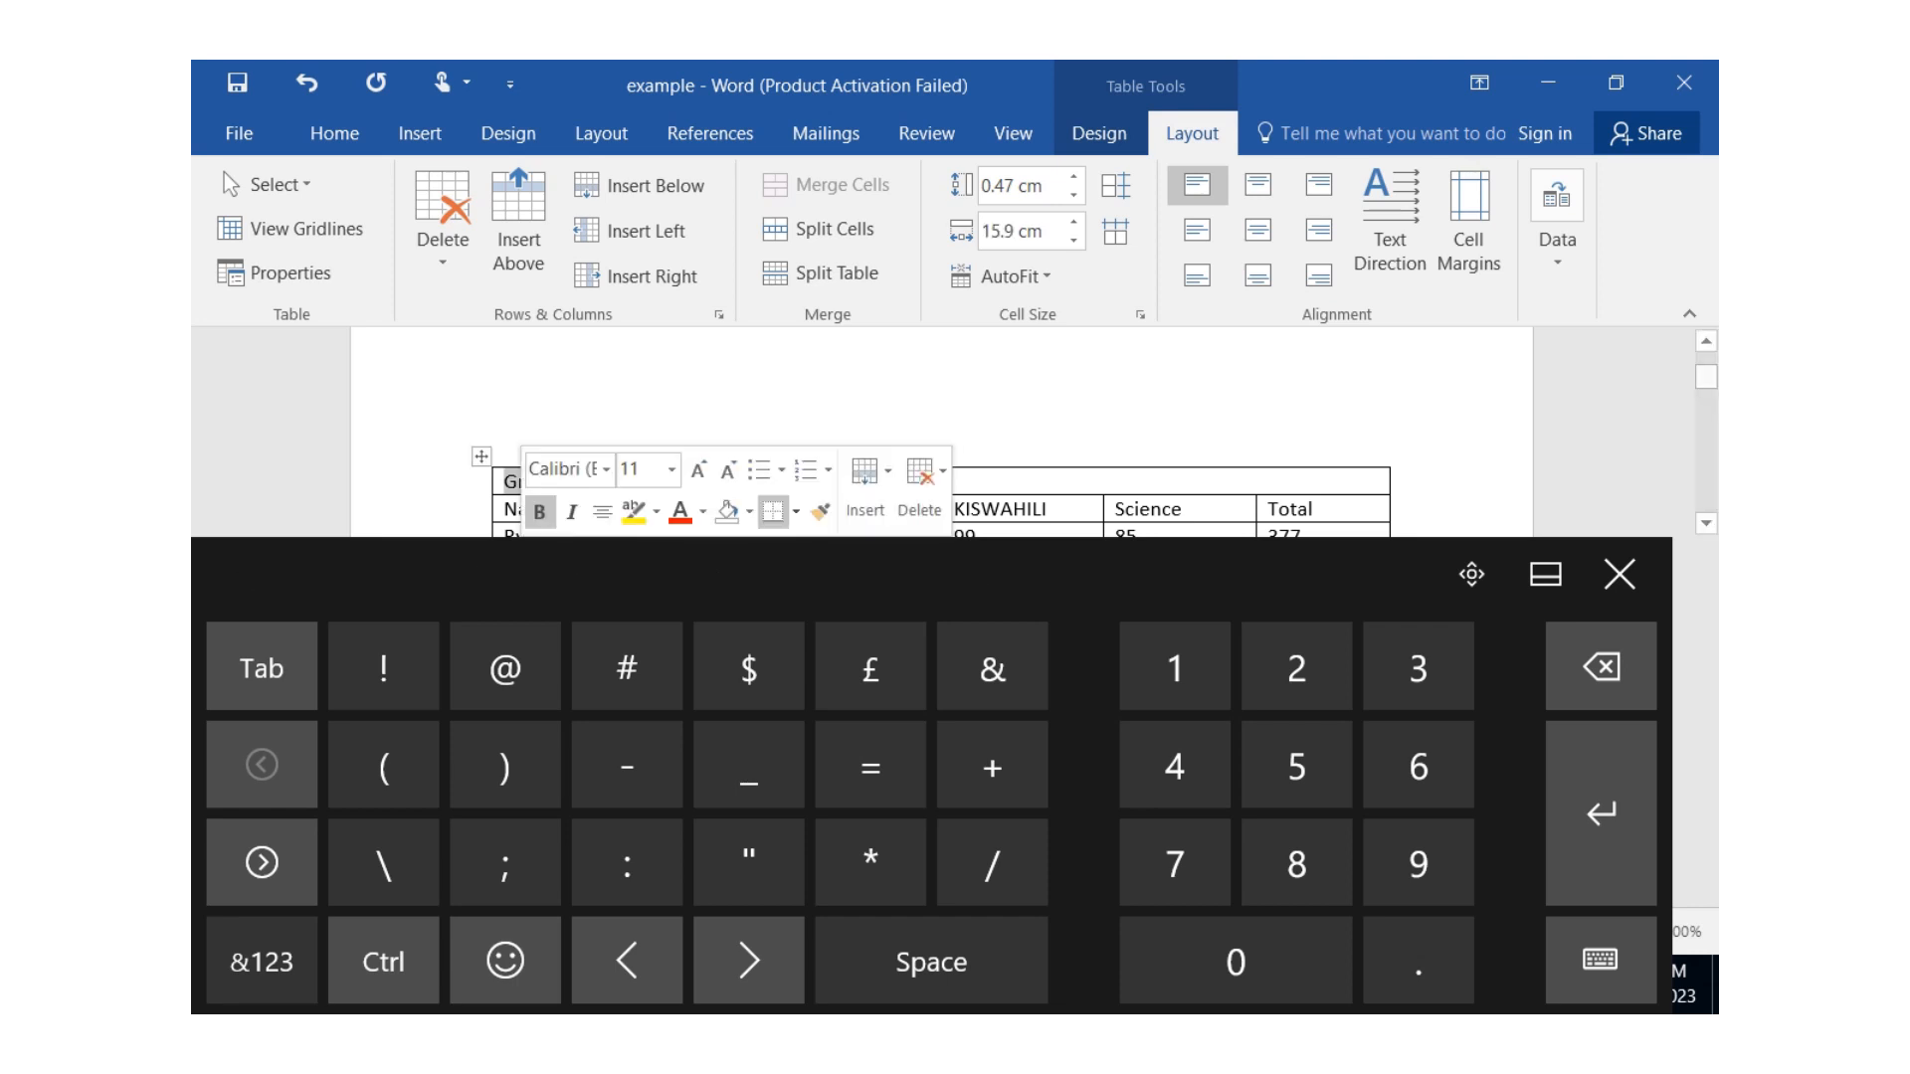
click(518, 229)
click(334, 134)
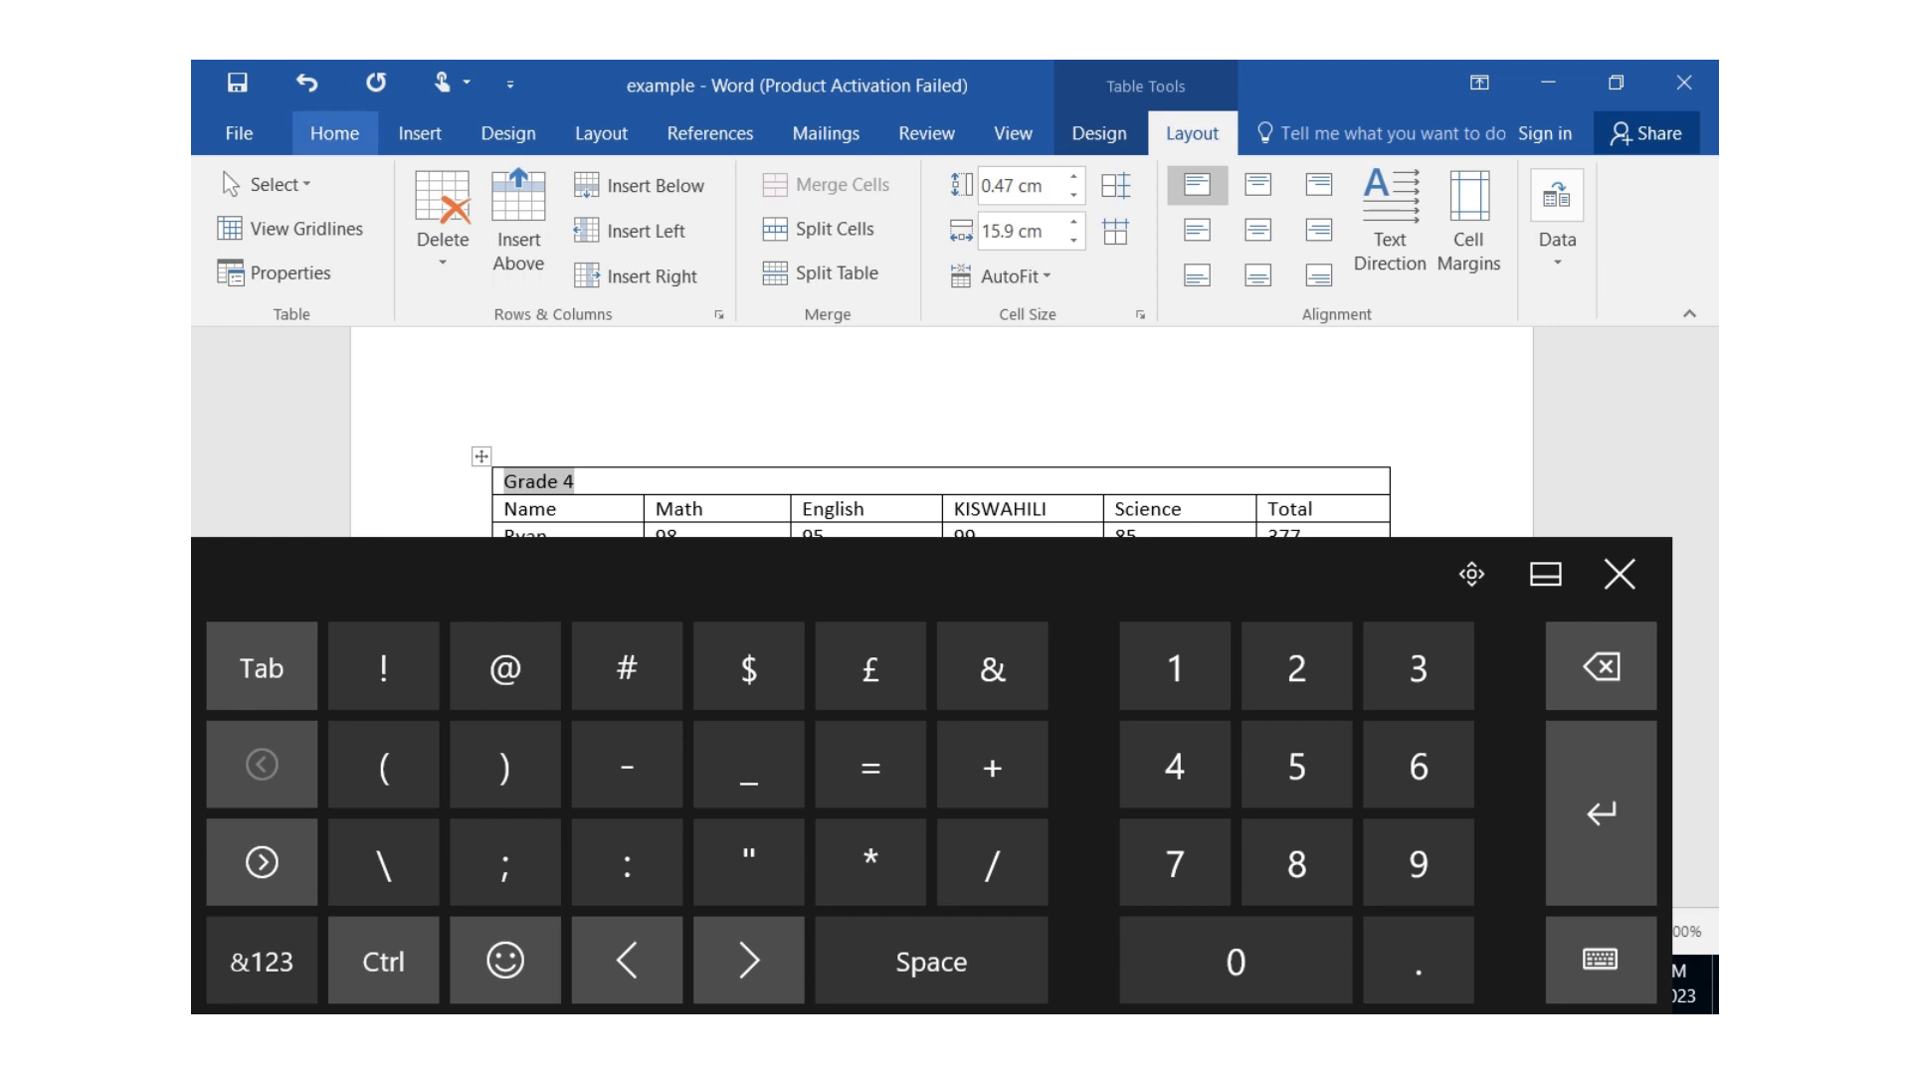
click(895, 230)
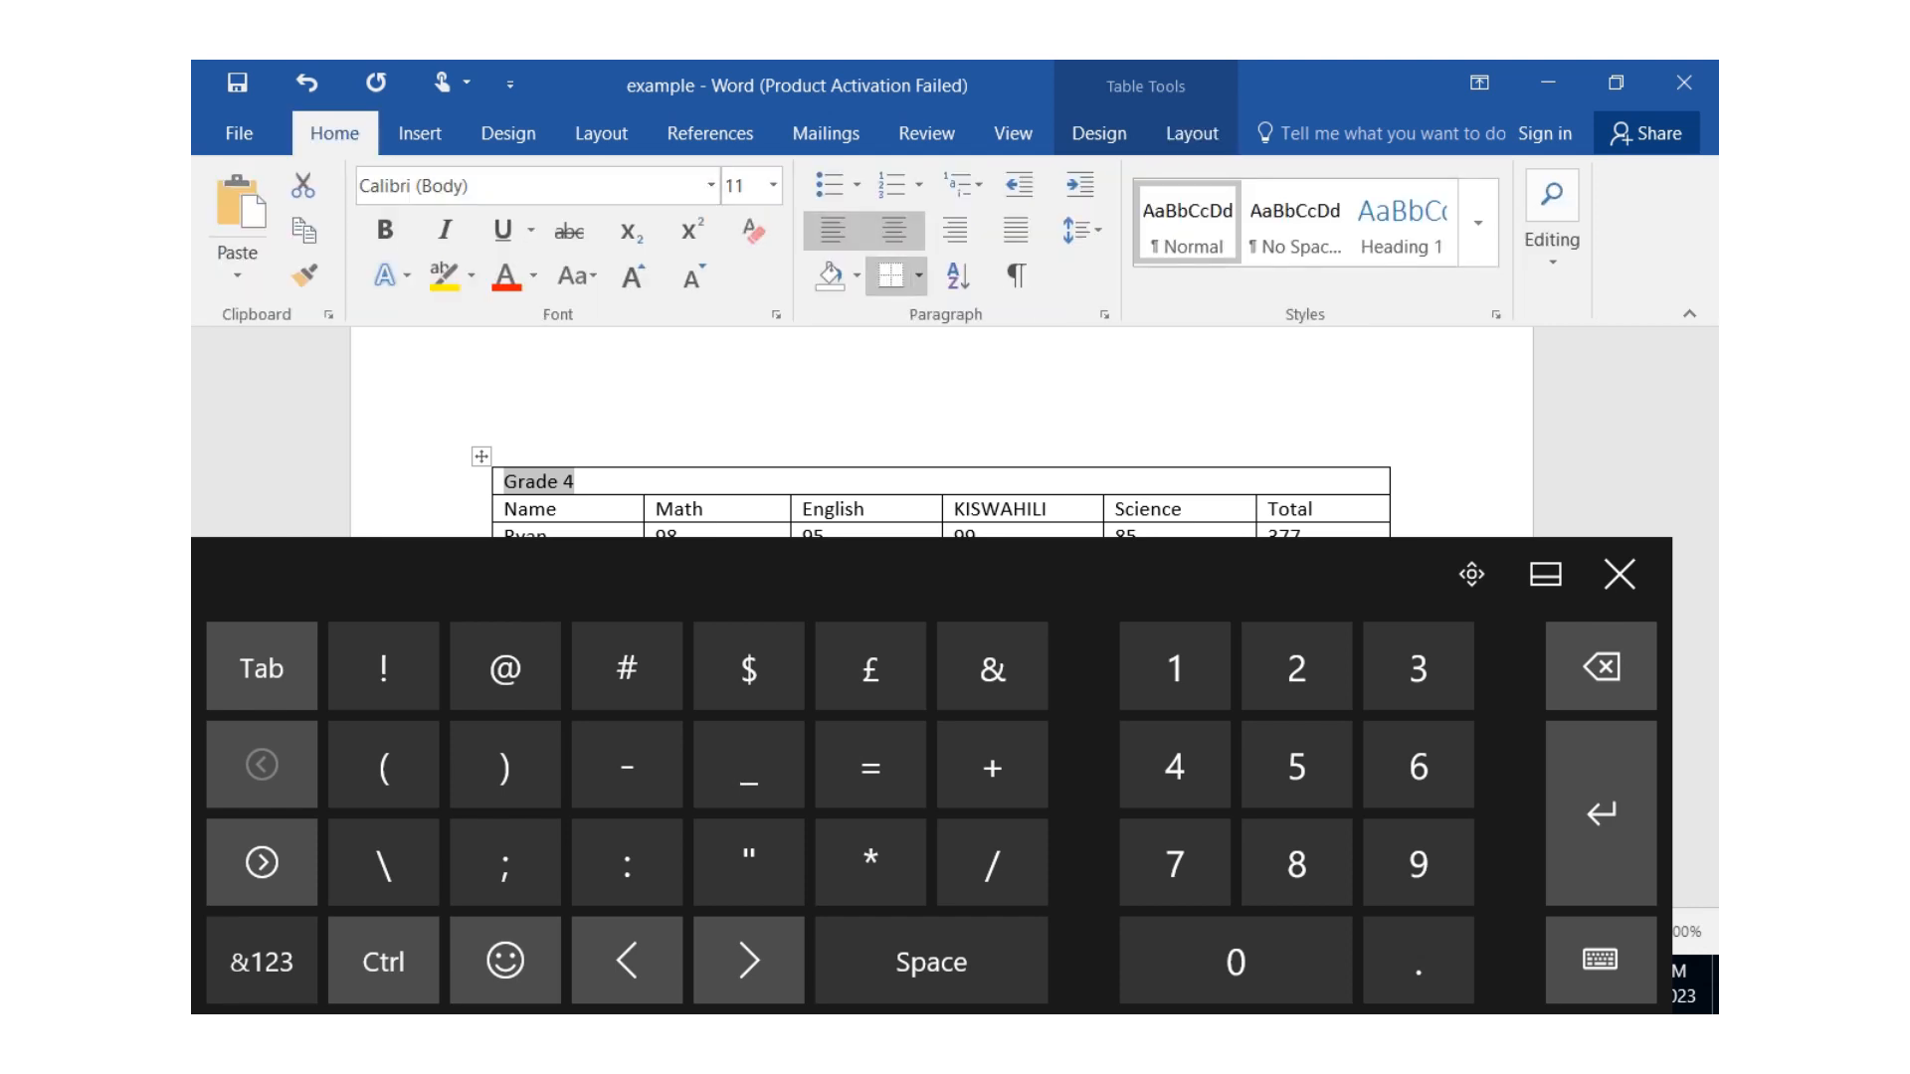
click(491, 414)
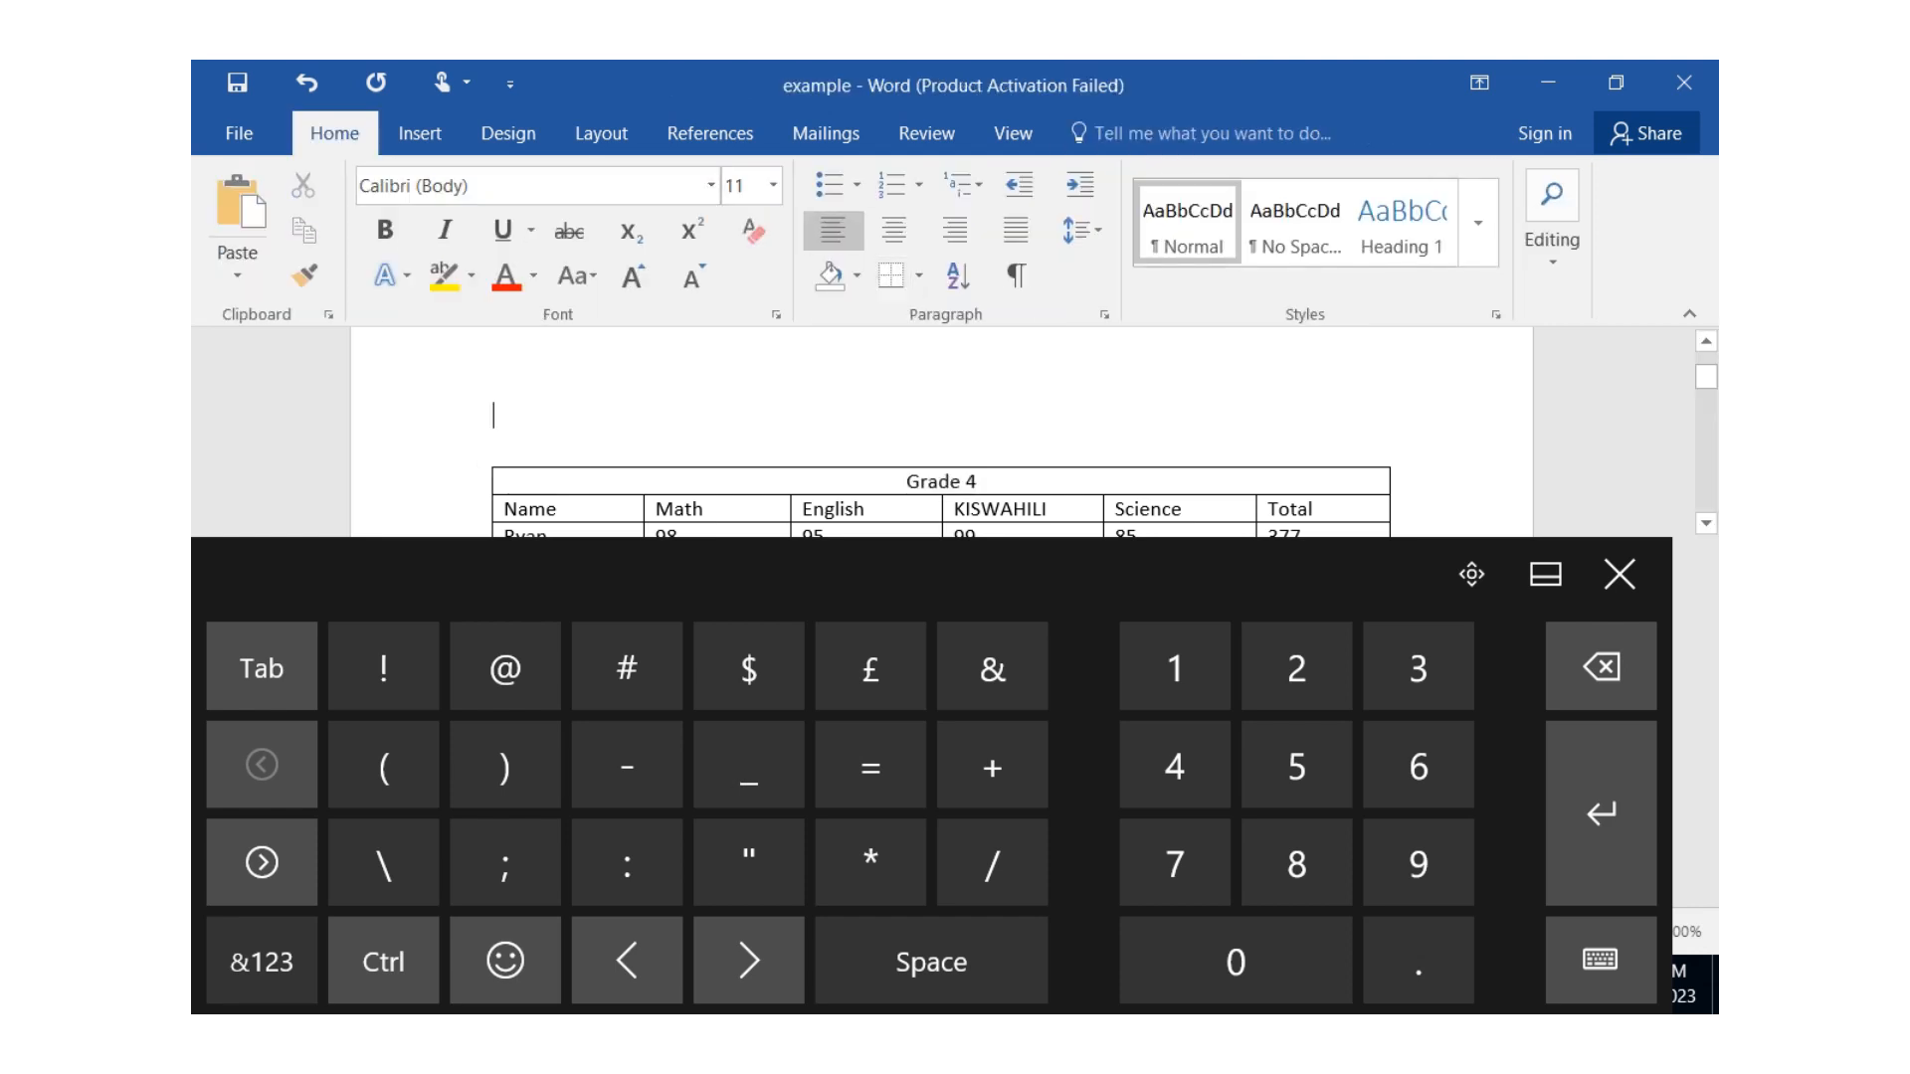
click(1620, 574)
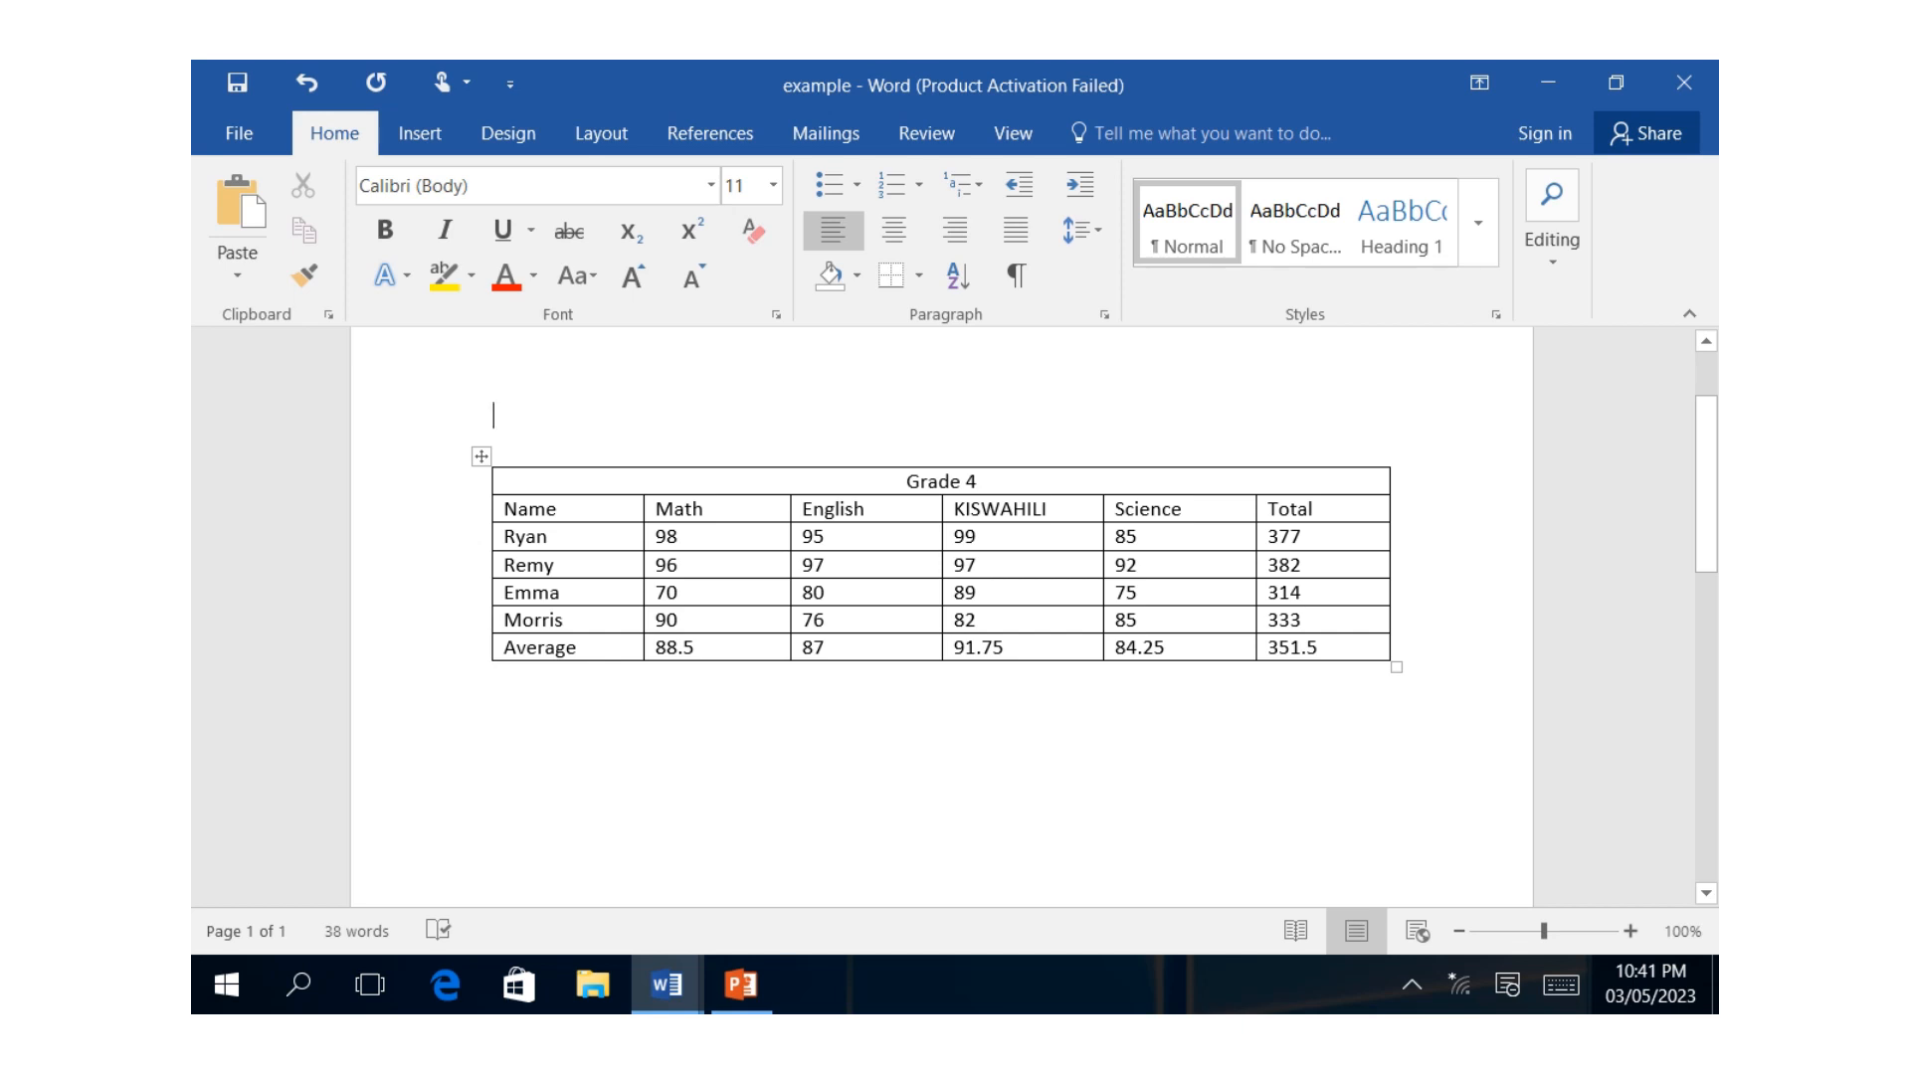
Make the heading row and first student row taller, and apply the black-and-grey Grid Tables style with a black header row and first column.
drag(567, 522, 567, 573)
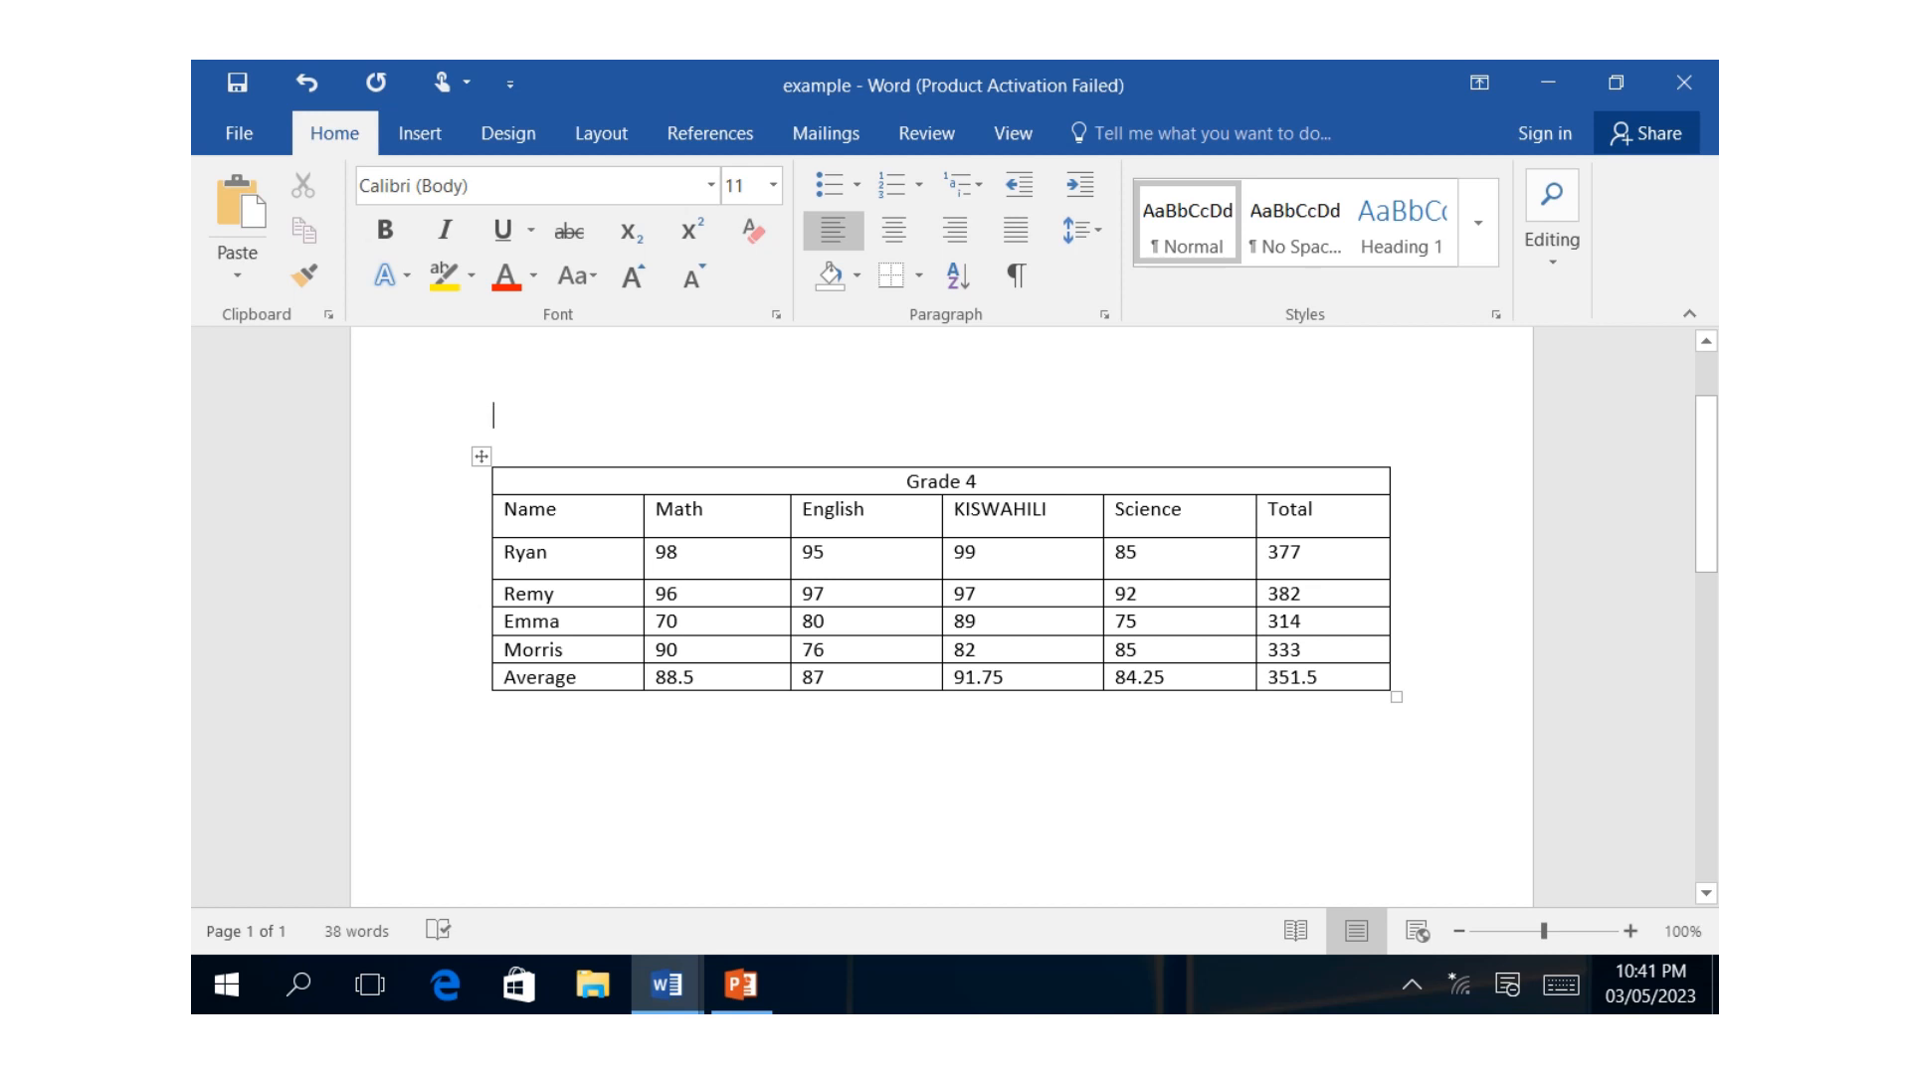
click(977, 482)
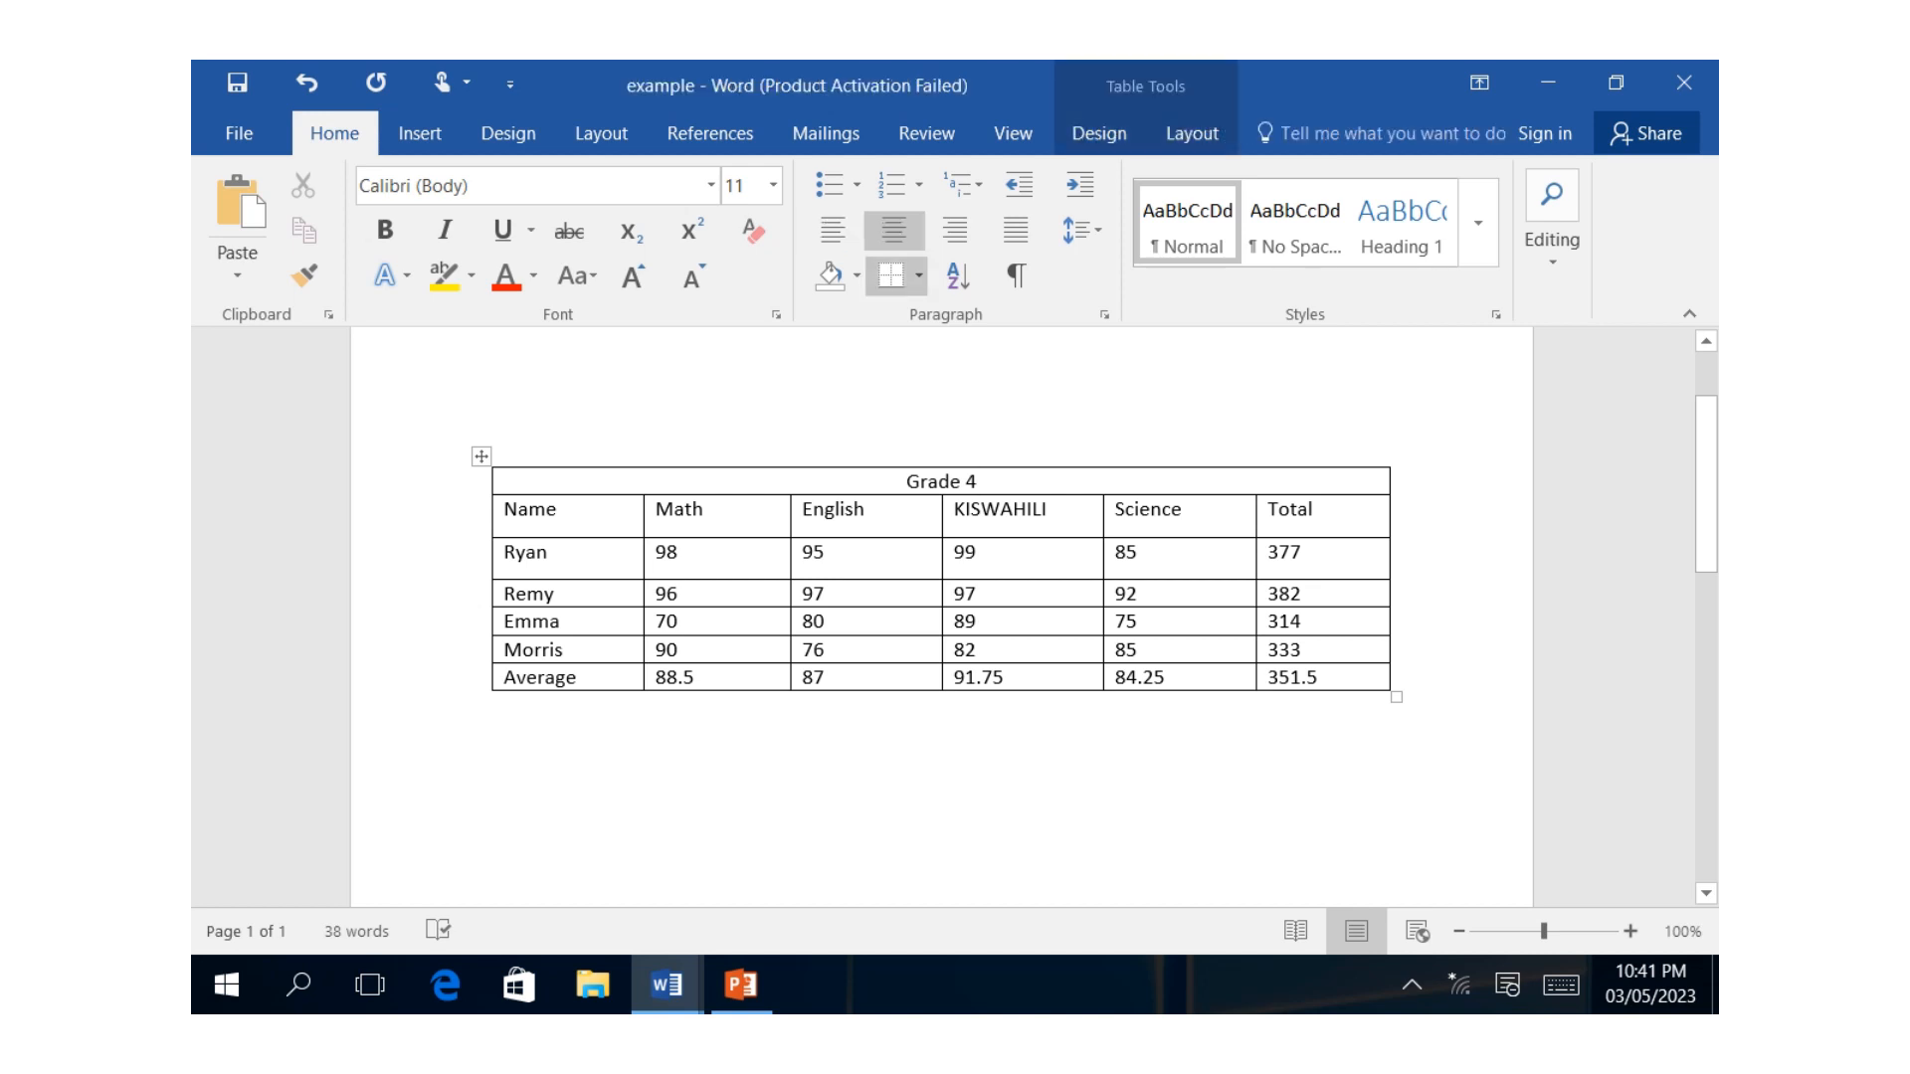
click(1100, 133)
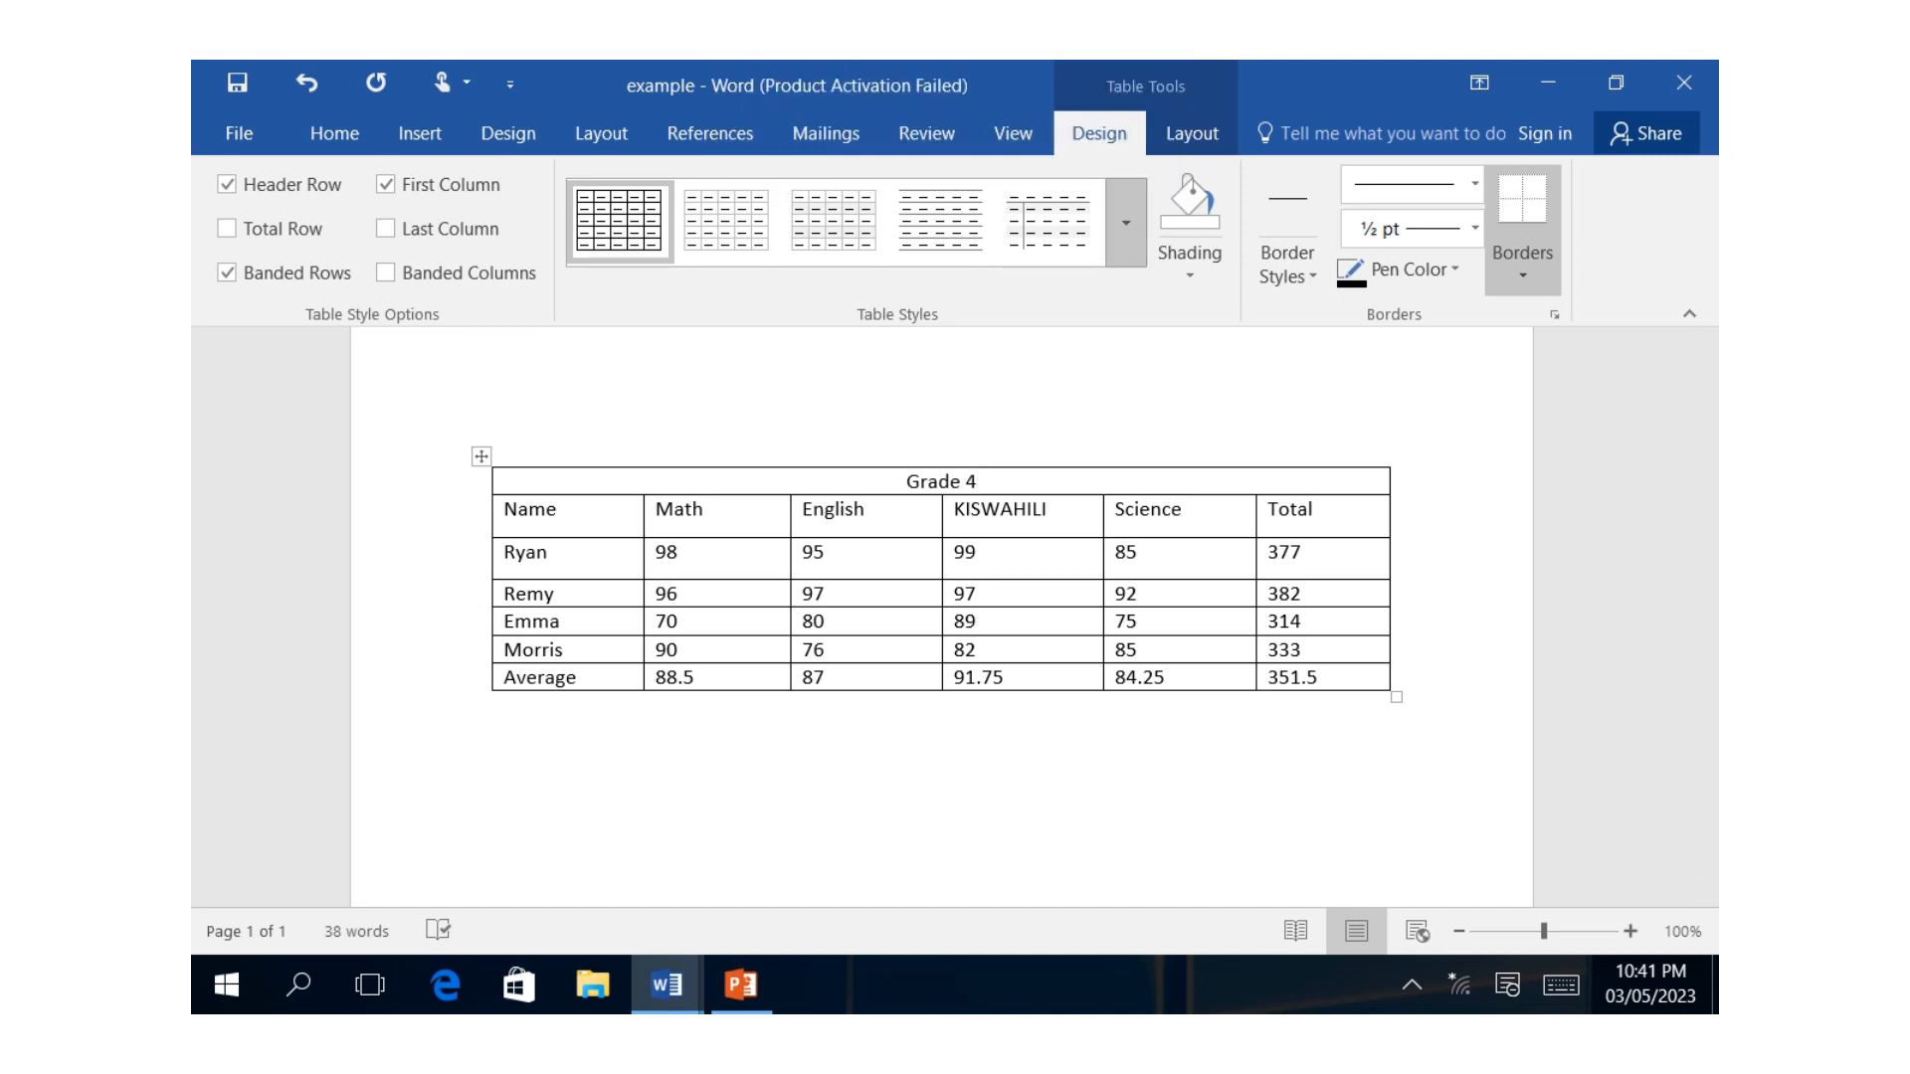
click(1125, 223)
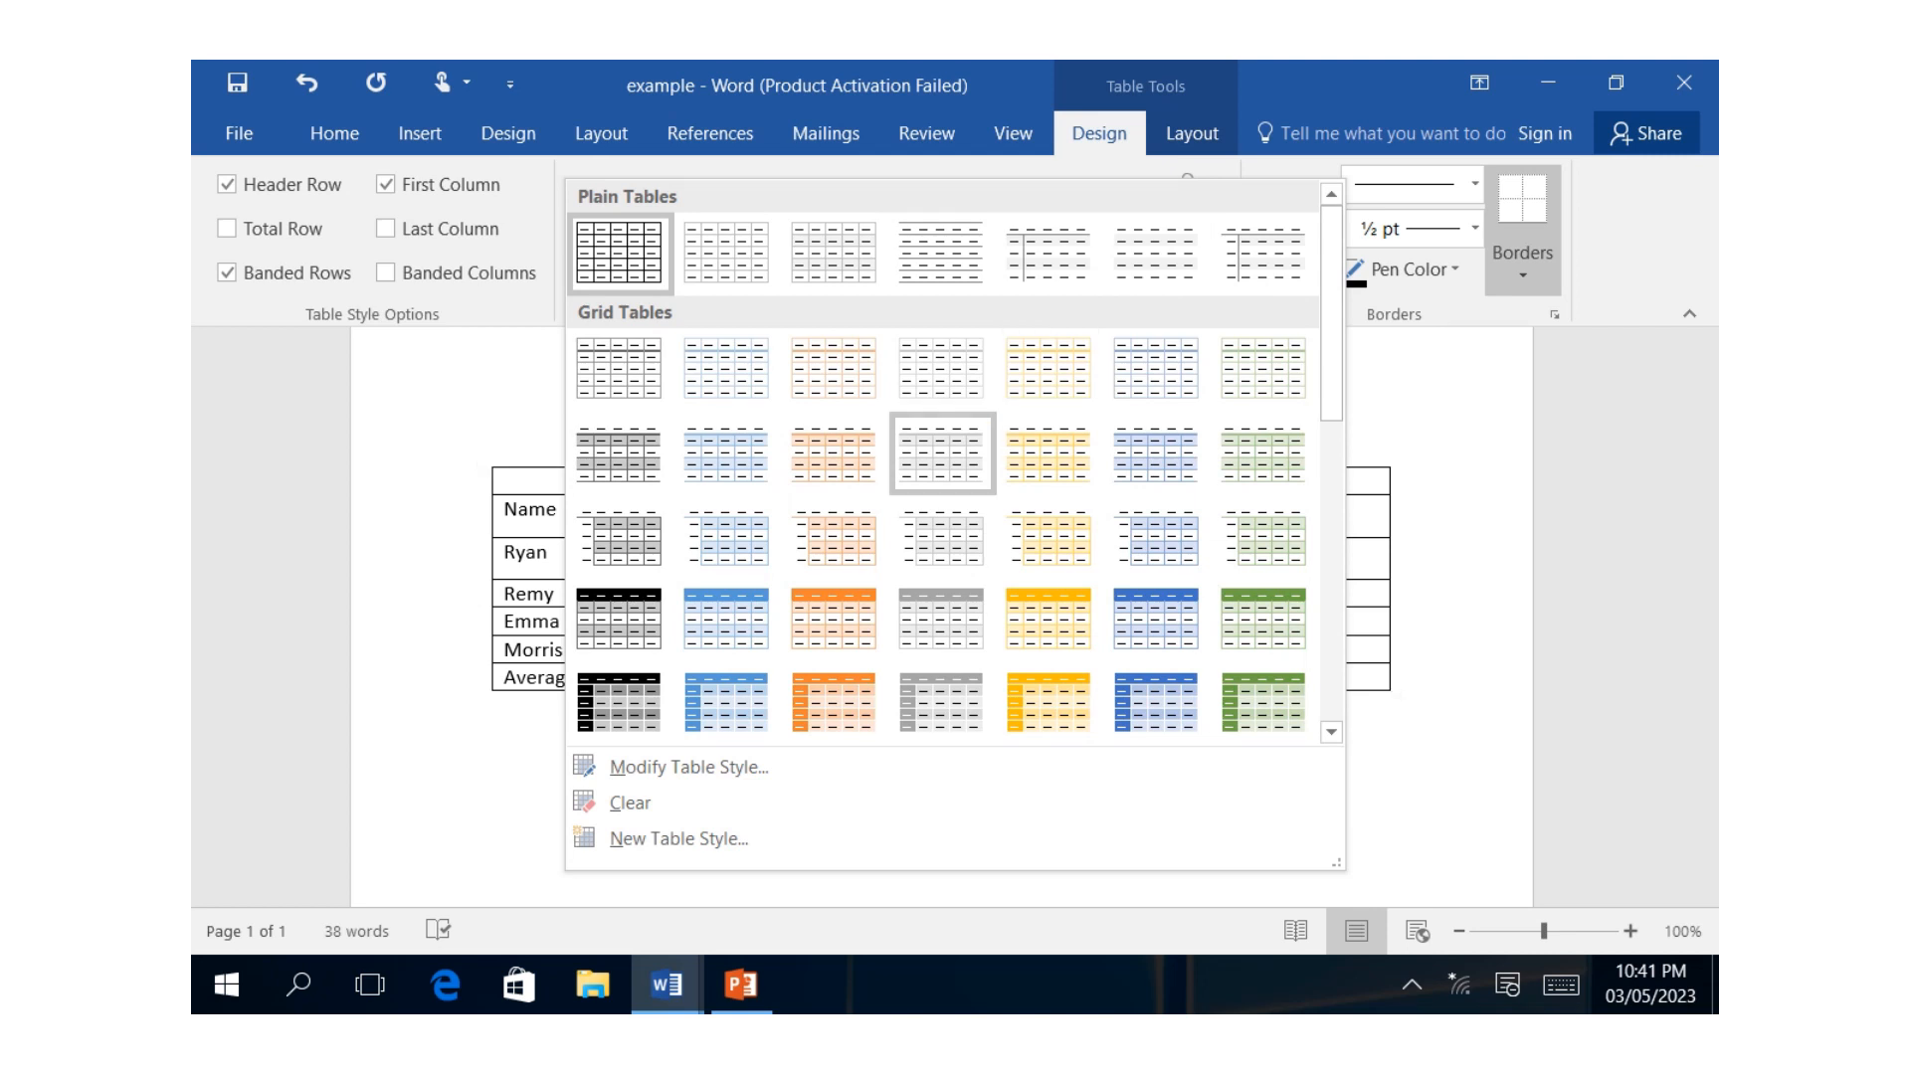
click(619, 702)
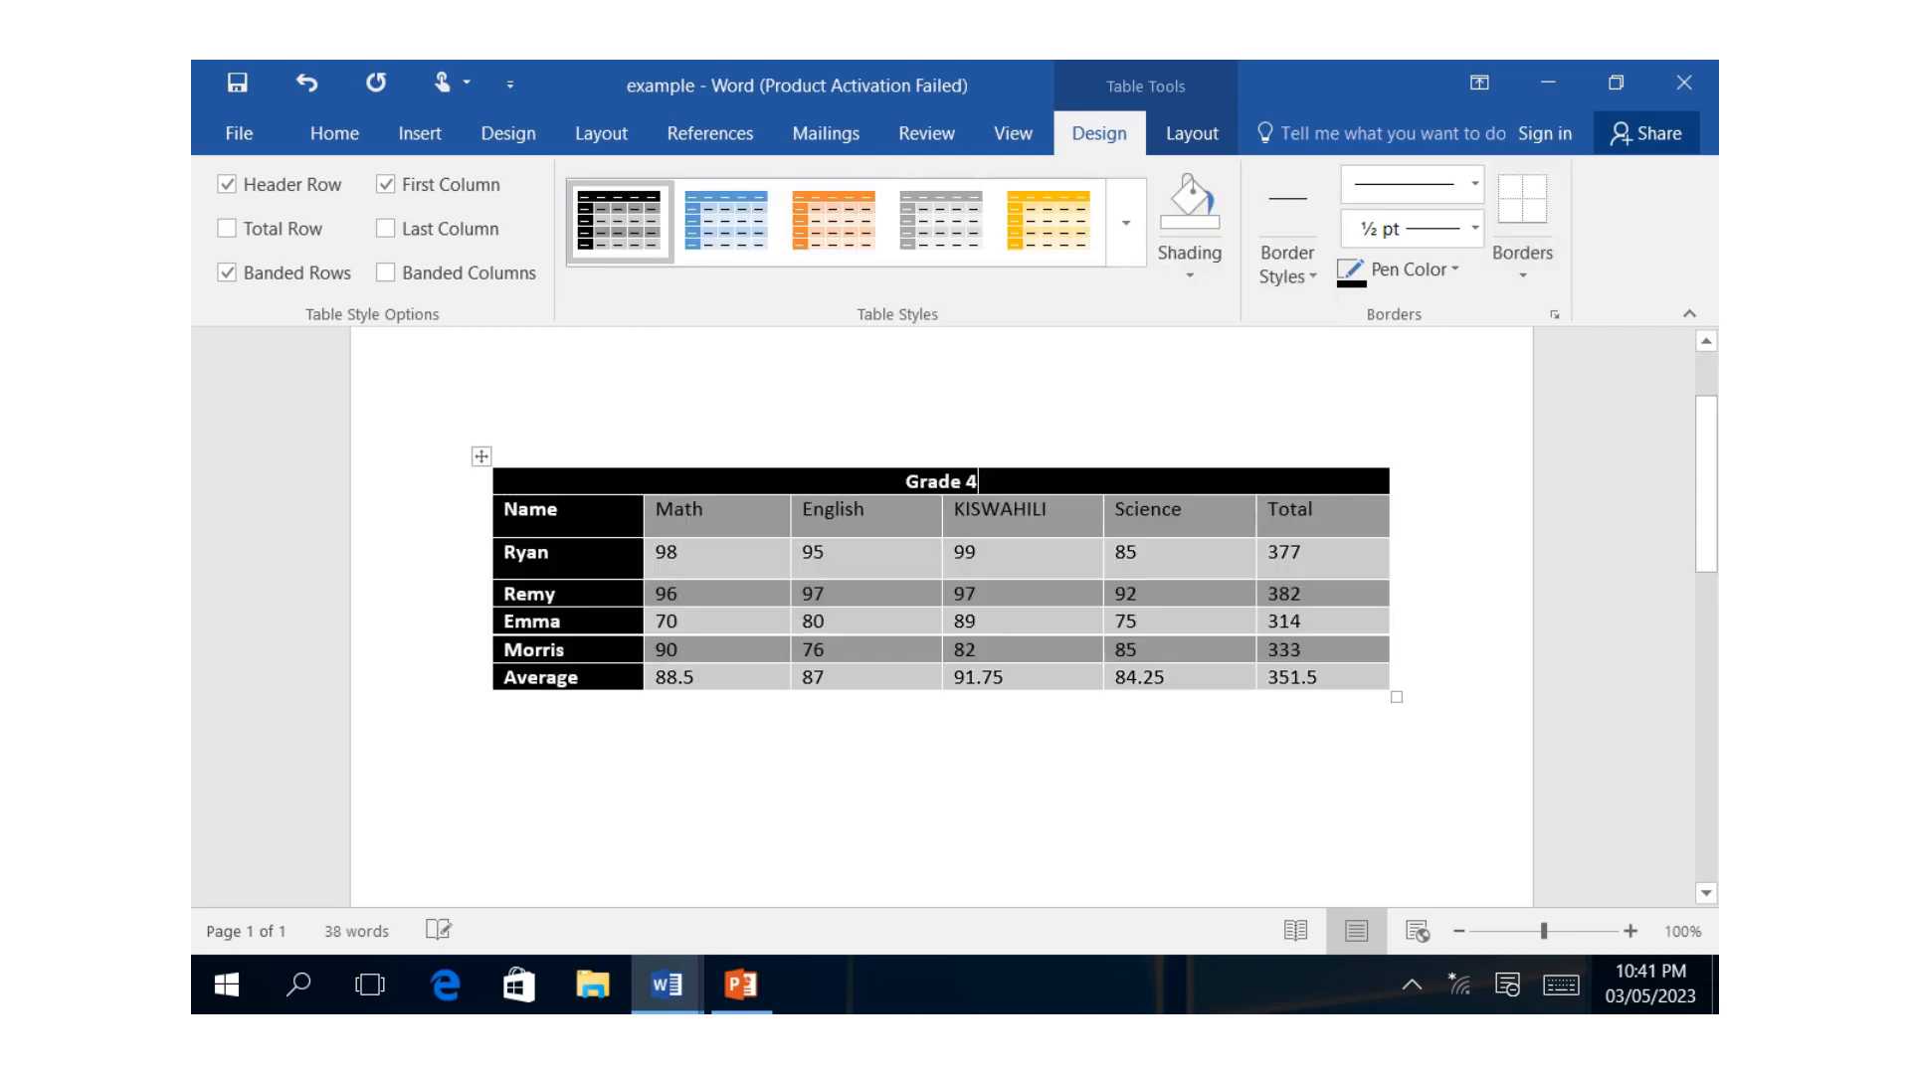
click(491, 409)
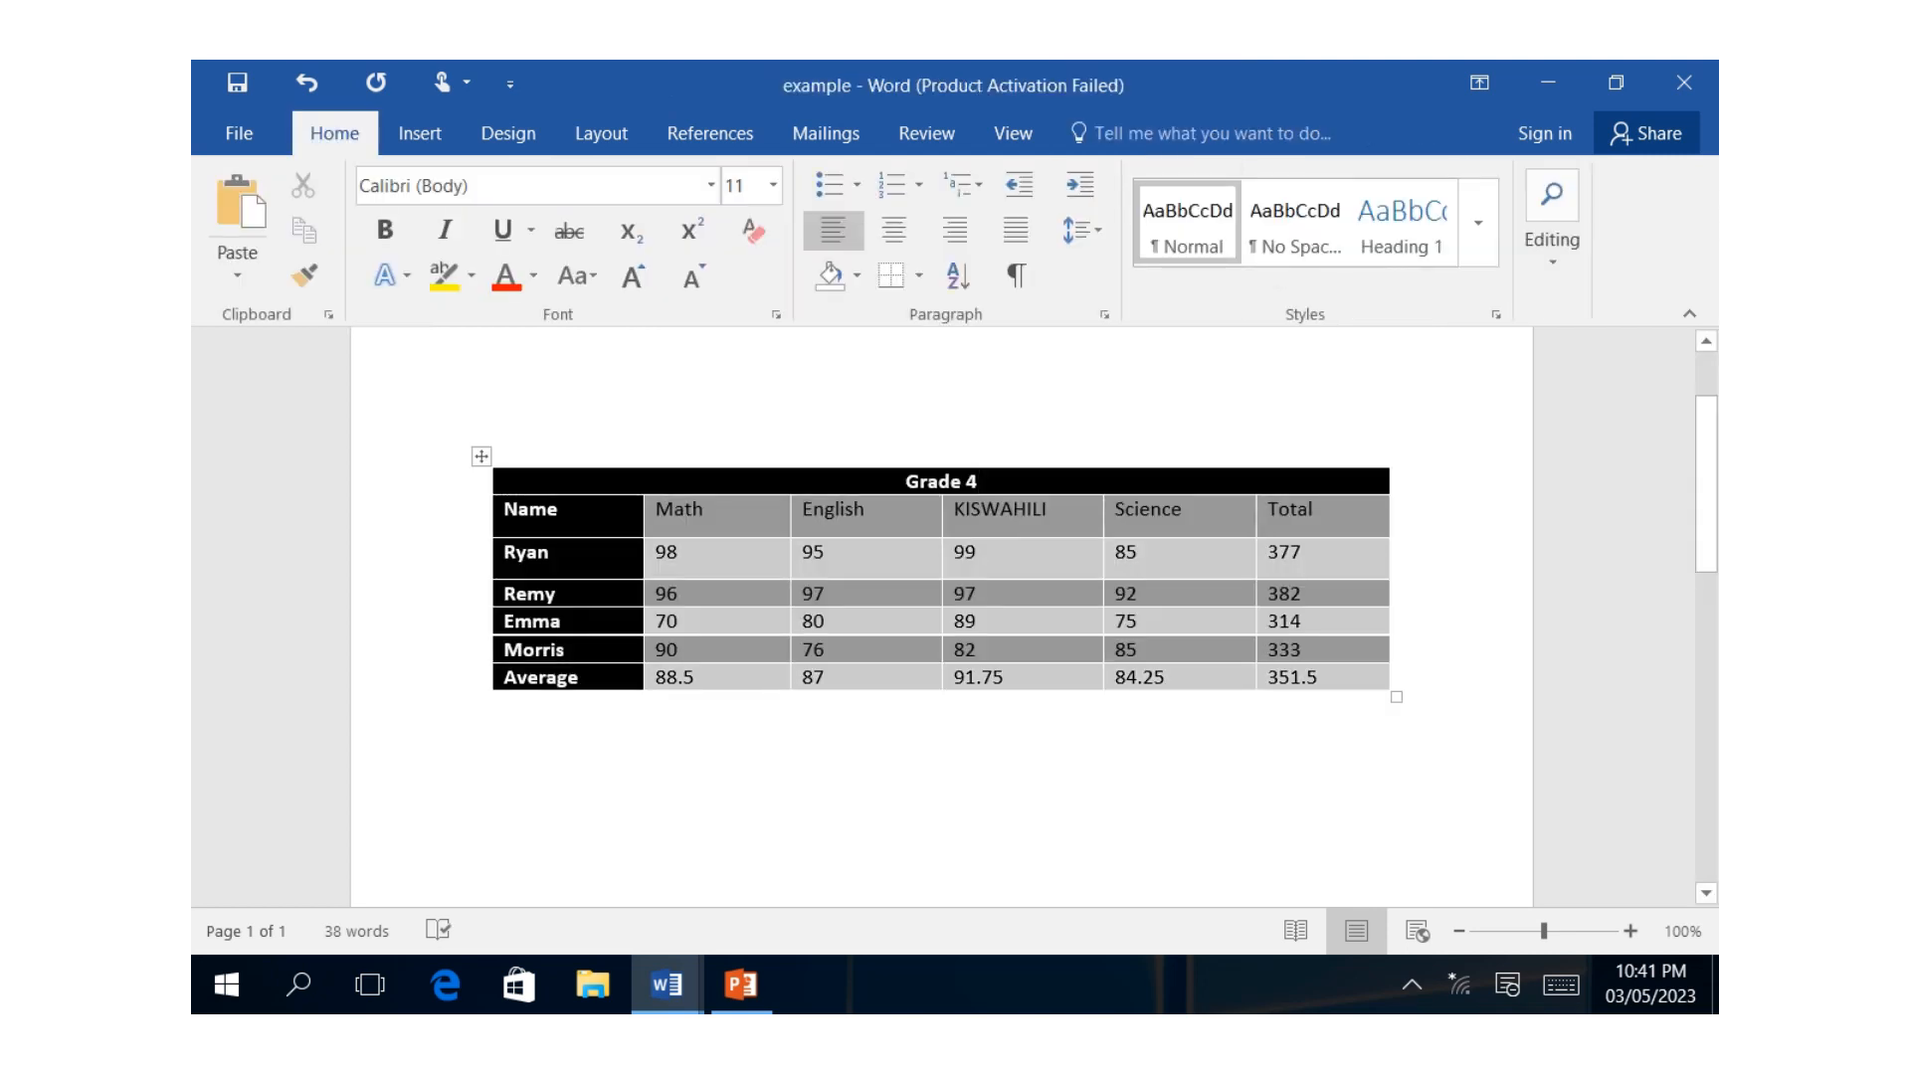